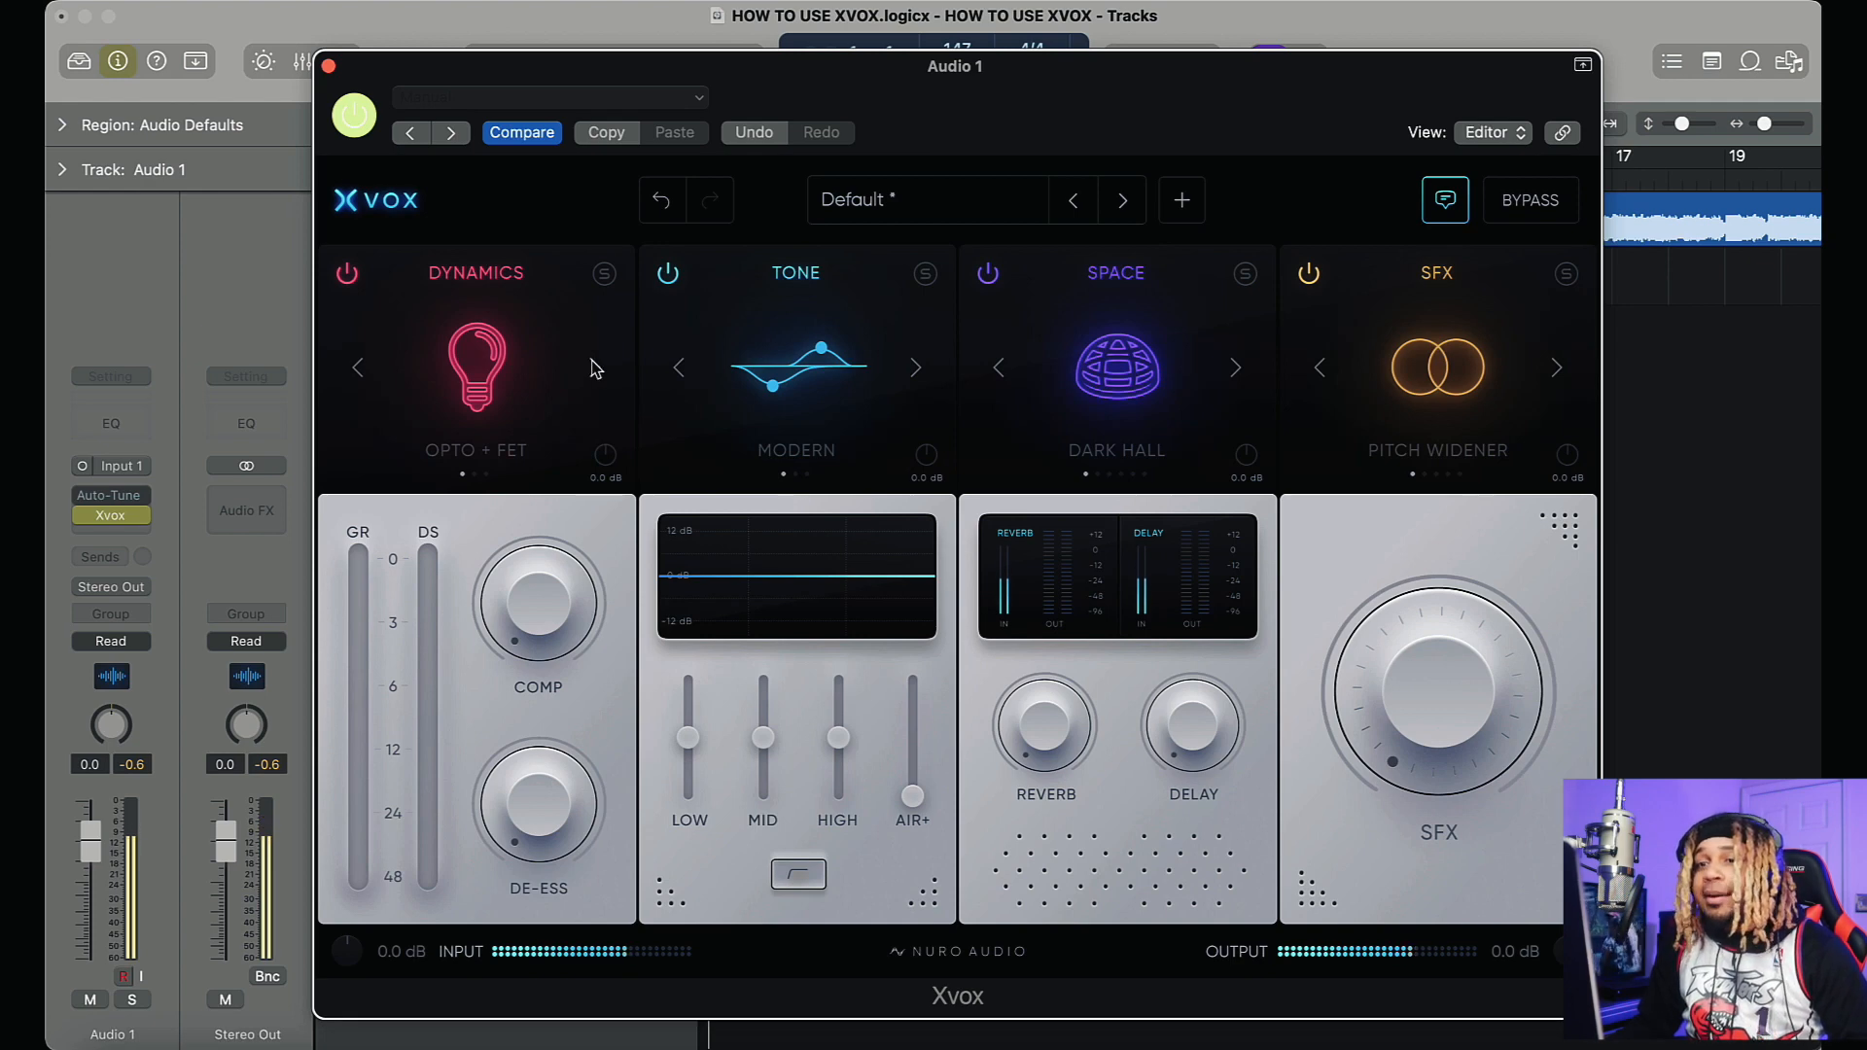
Step: Cycle the Dynamics module through its VCA + FET and TUBE + FET models and back to OPTO + FET
click(595, 367)
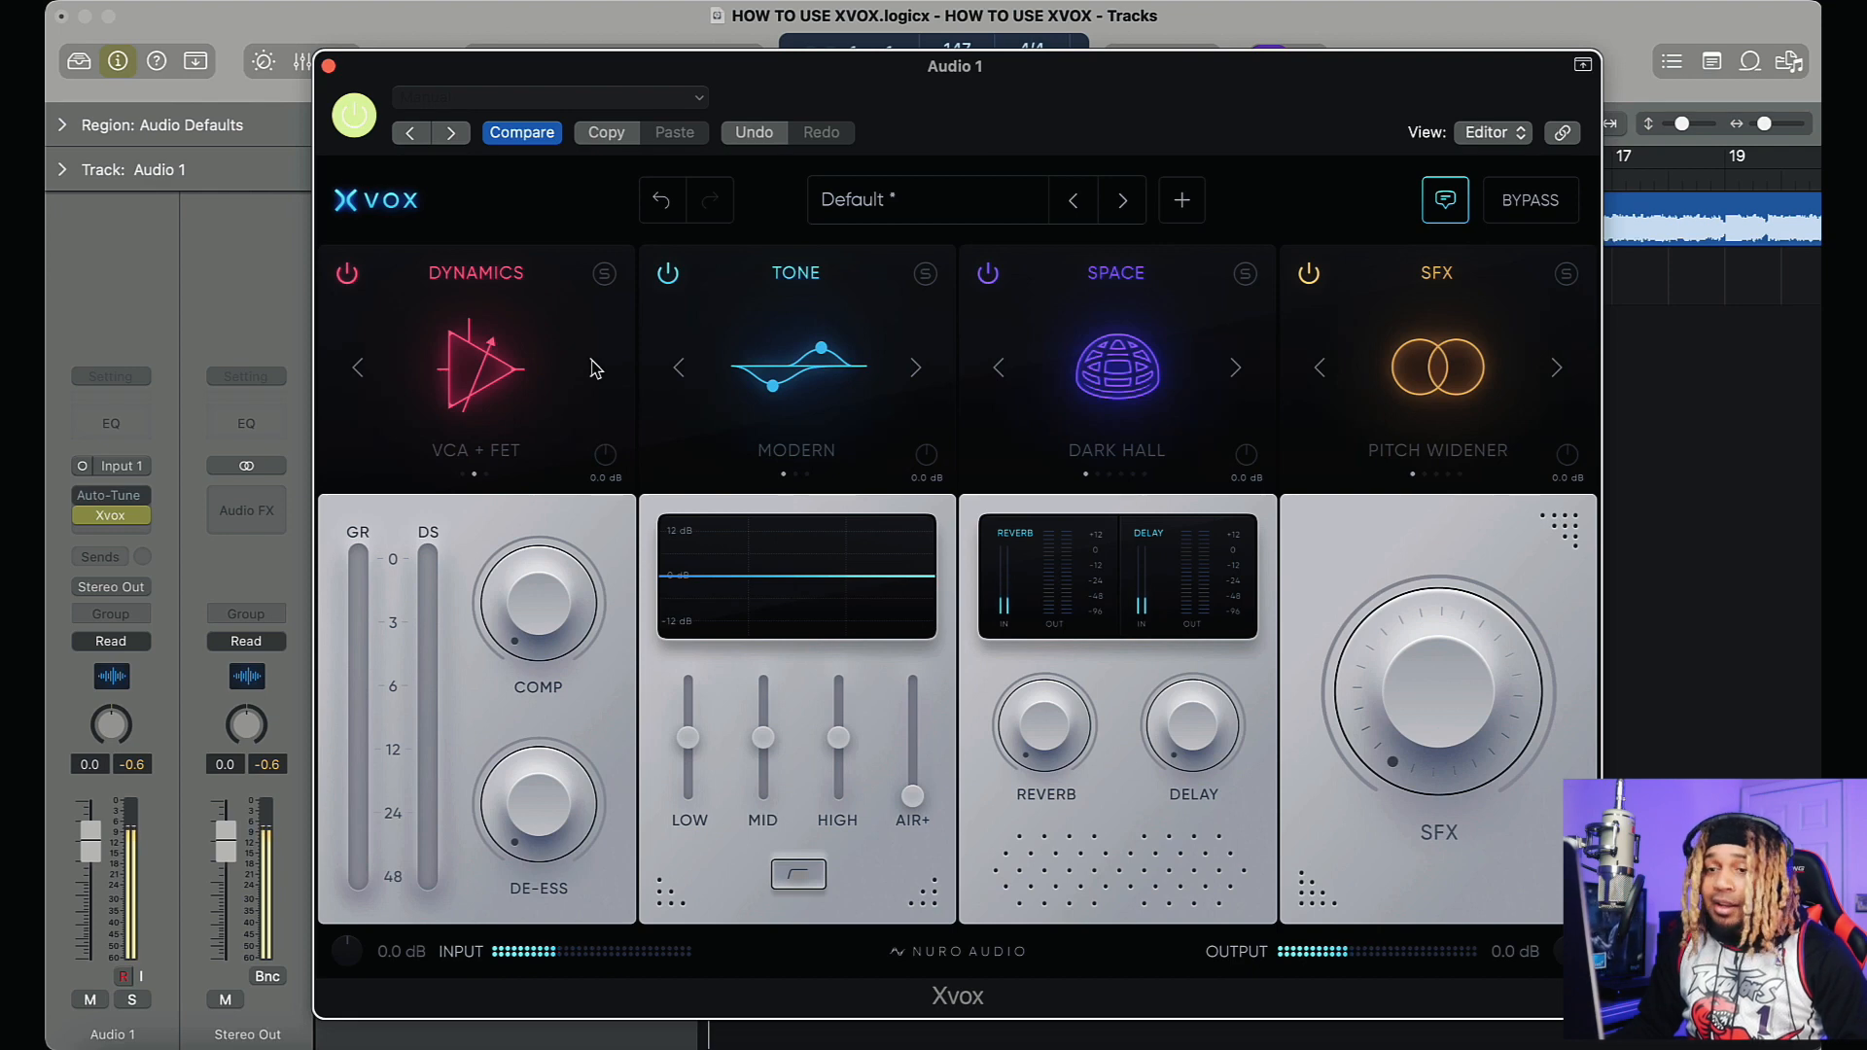
click(594, 367)
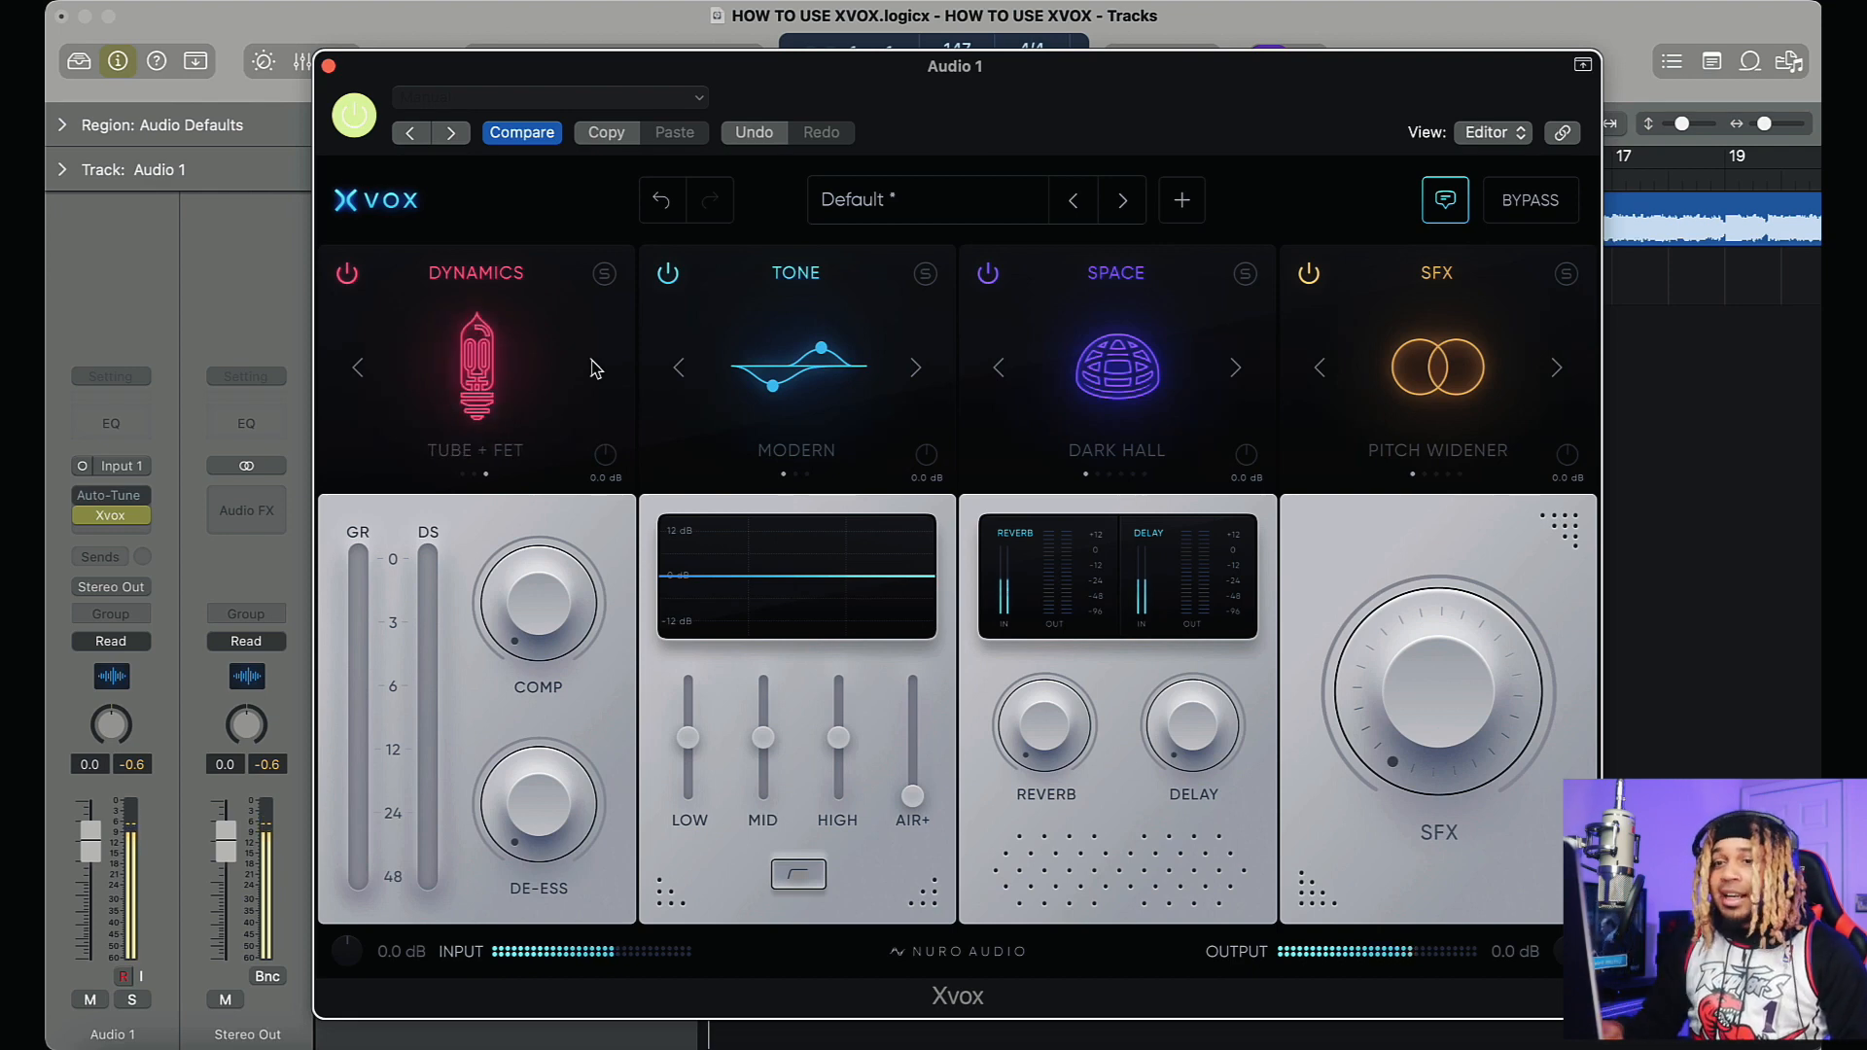
click(594, 367)
Step: Raise the compression amount in the Dynamics module, trying up to 25% and settling at about 20%
drag(528, 610, 518, 492)
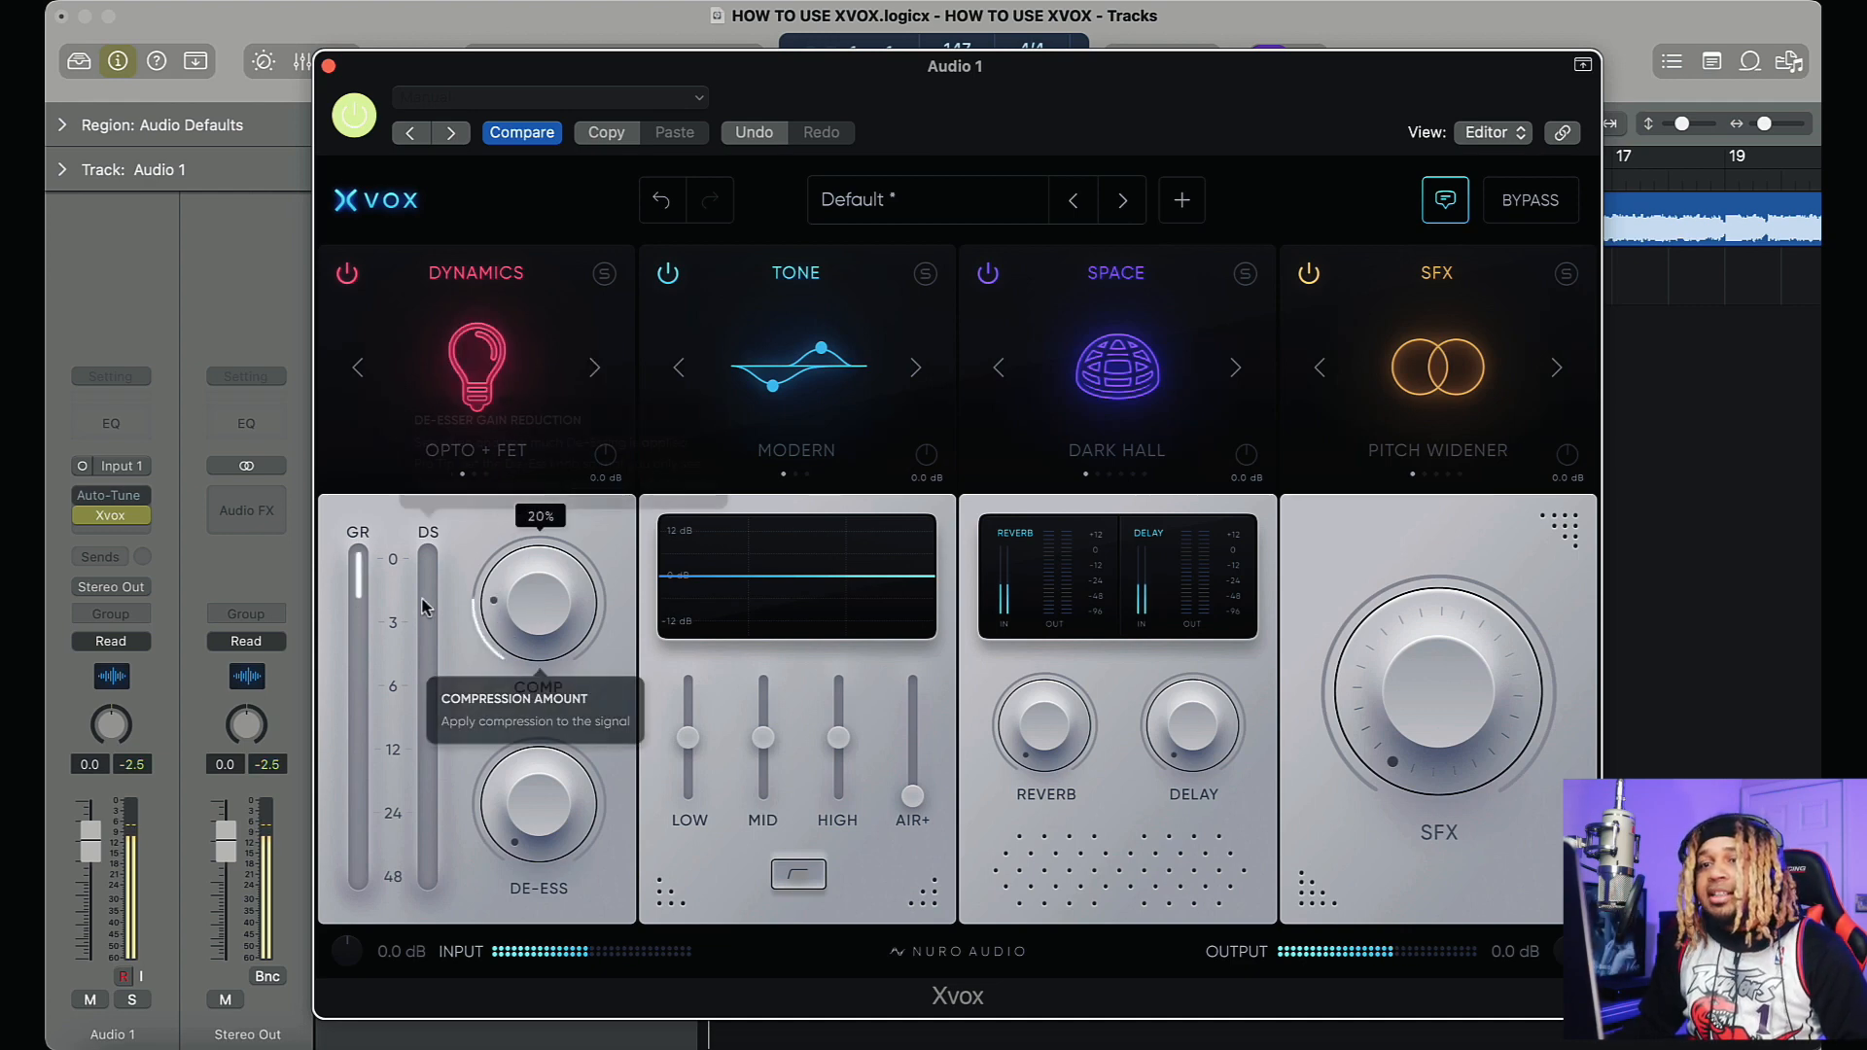
mouse_move(522, 610)
mouse_down()
mouse_move(524, 554)
mouse_move(534, 638)
mouse_up()
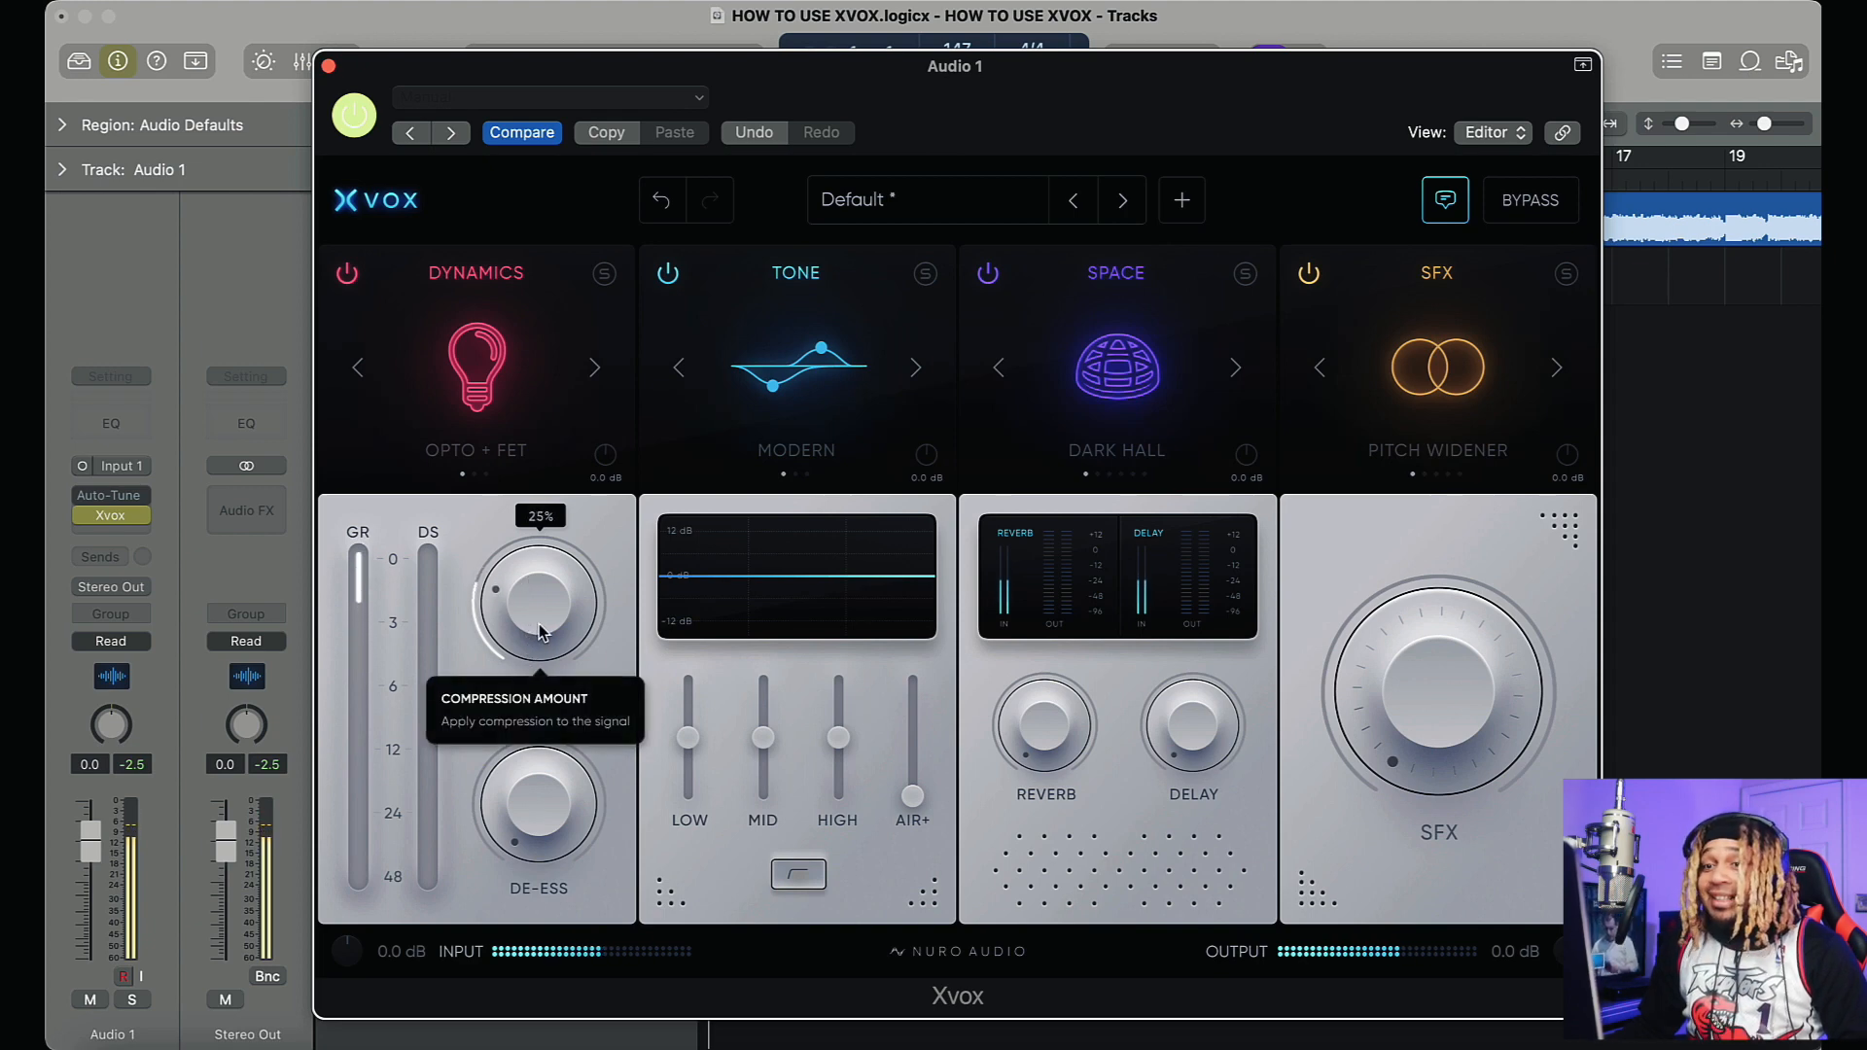
mouse_move(539, 622)
mouse_down()
mouse_move(546, 496)
mouse_move(517, 683)
mouse_move(508, 630)
mouse_up()
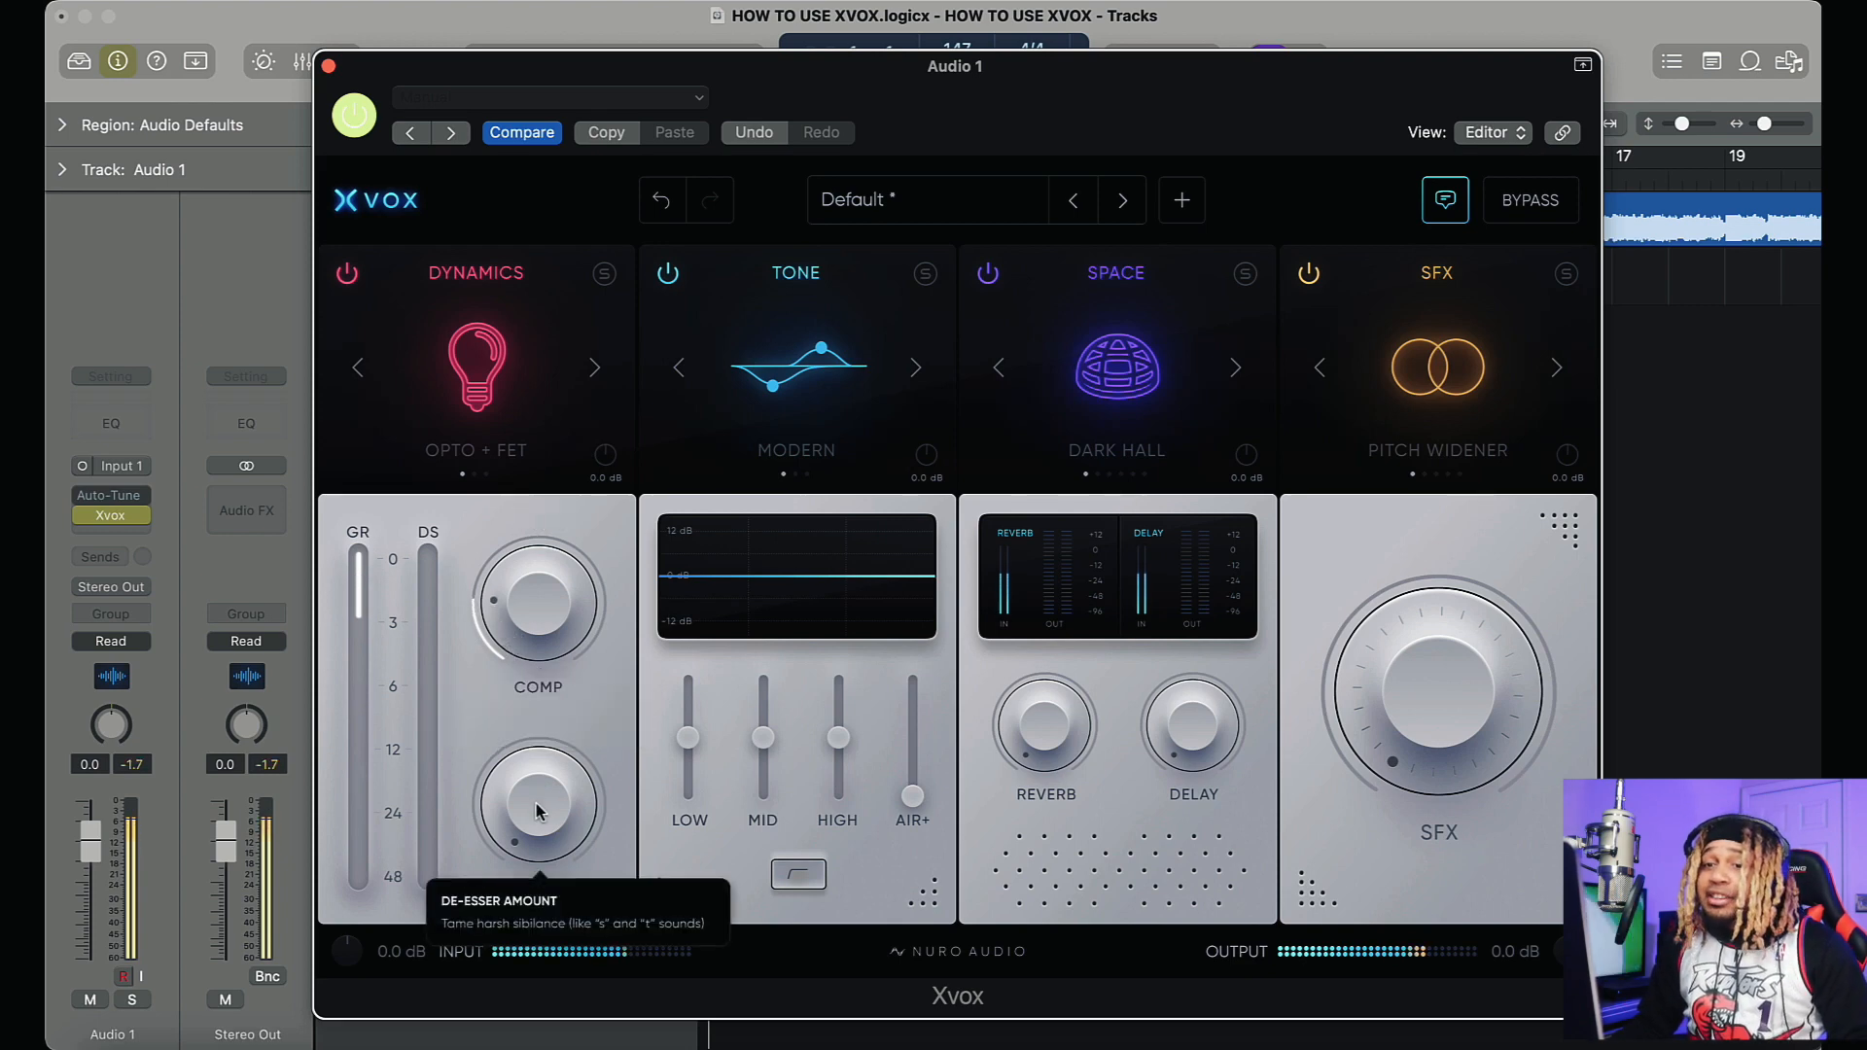
Step: Try the de-esser amount at 40% and 48%, and return it to zero
drag(535, 812, 527, 682)
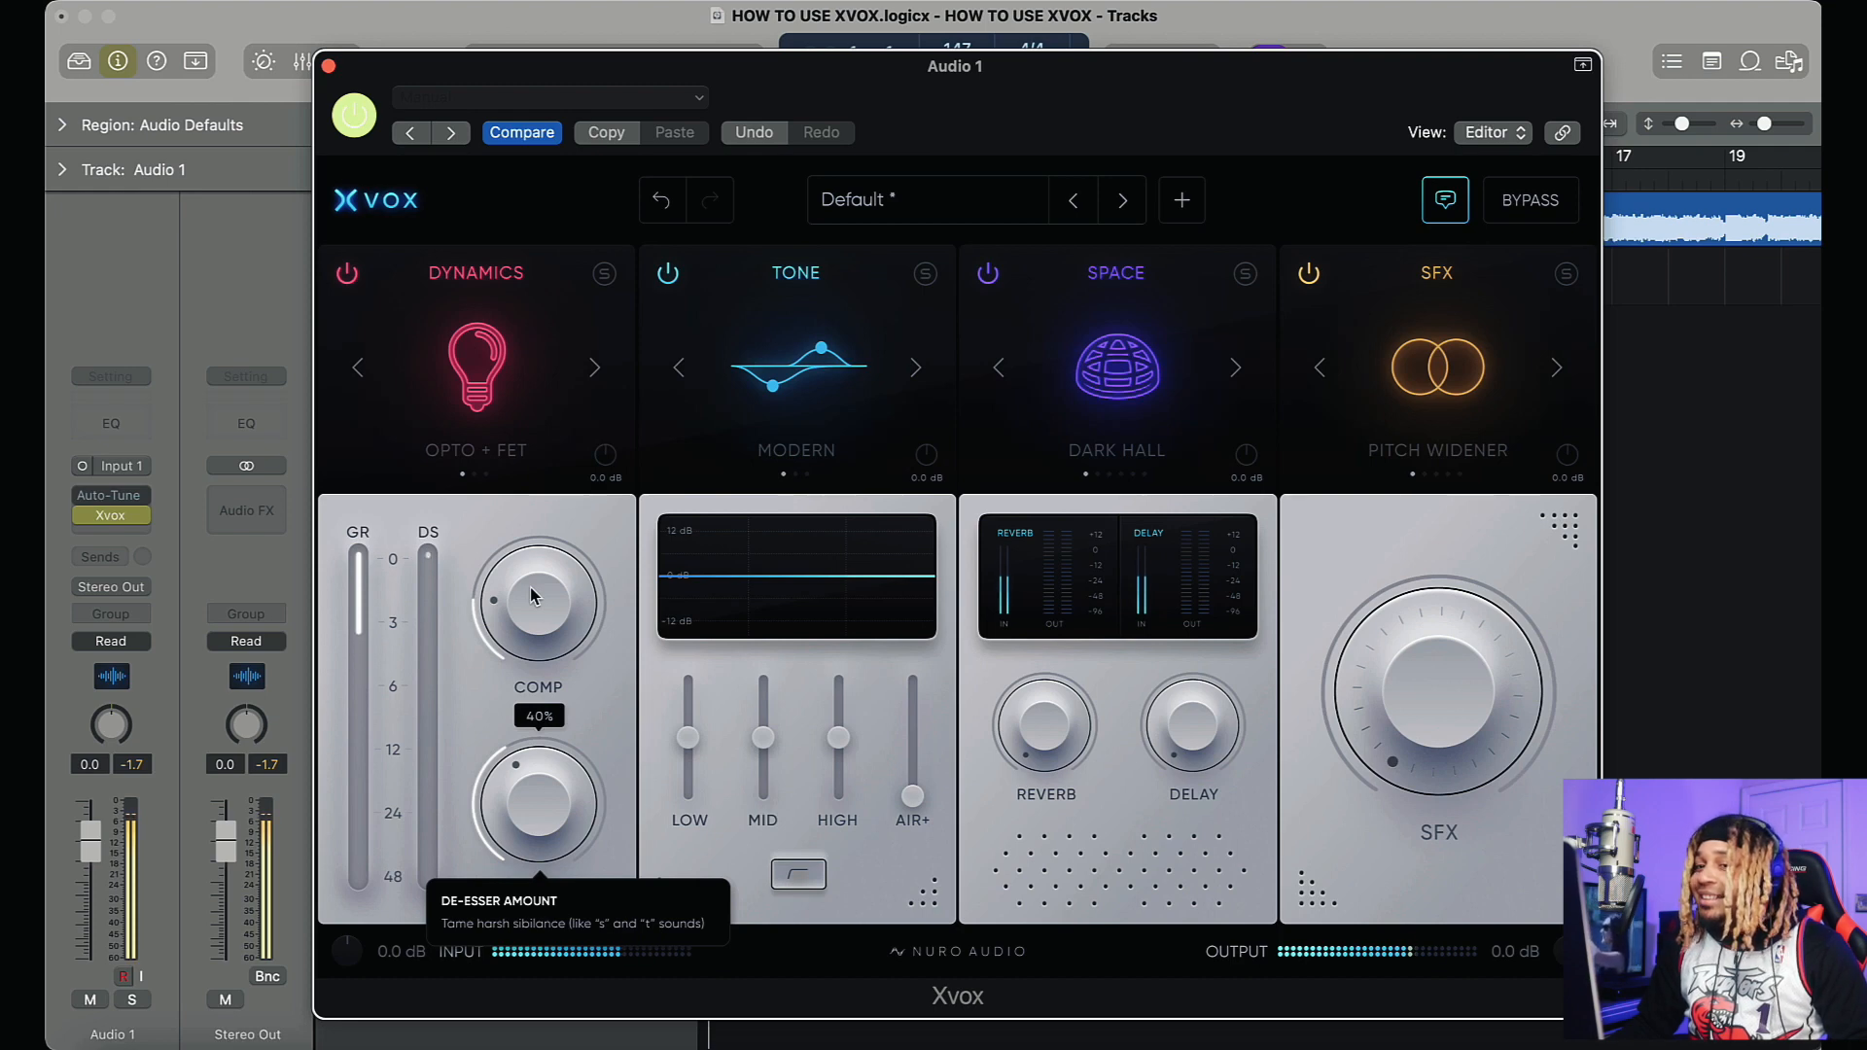
drag(533, 565, 533, 556)
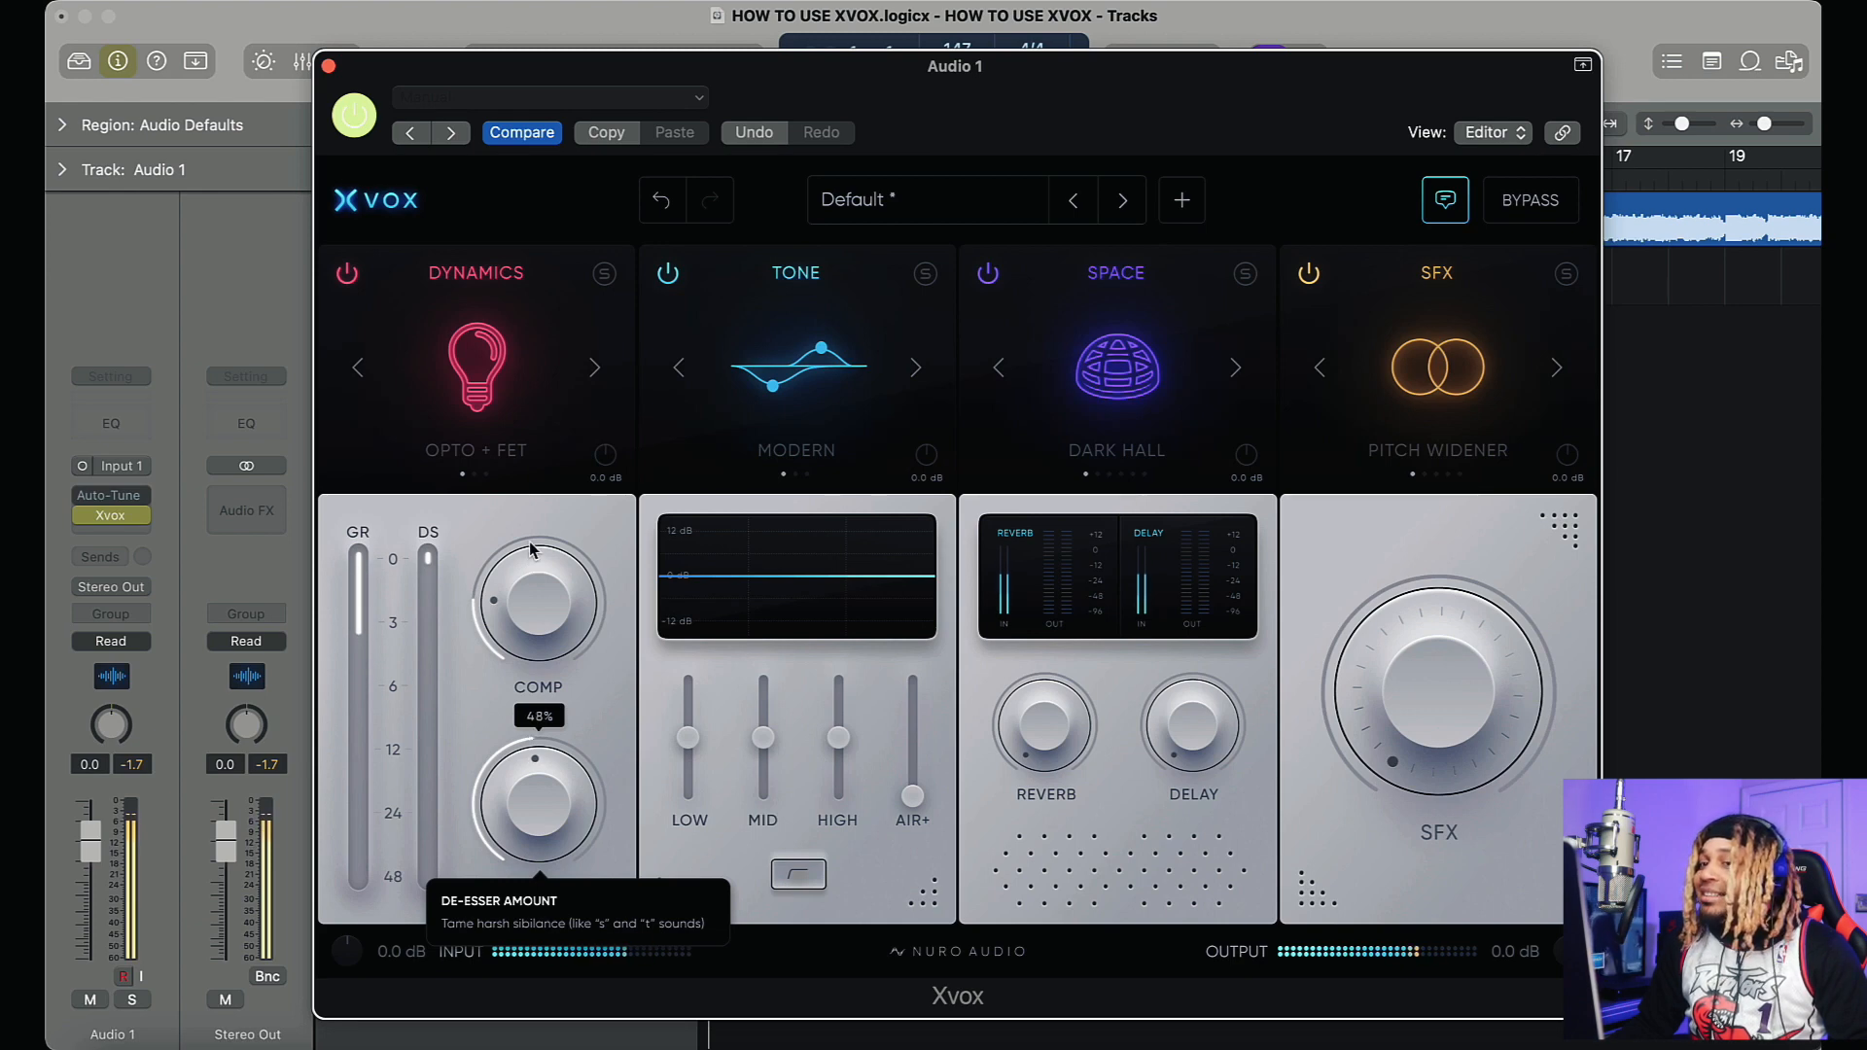
drag(530, 549, 479, 962)
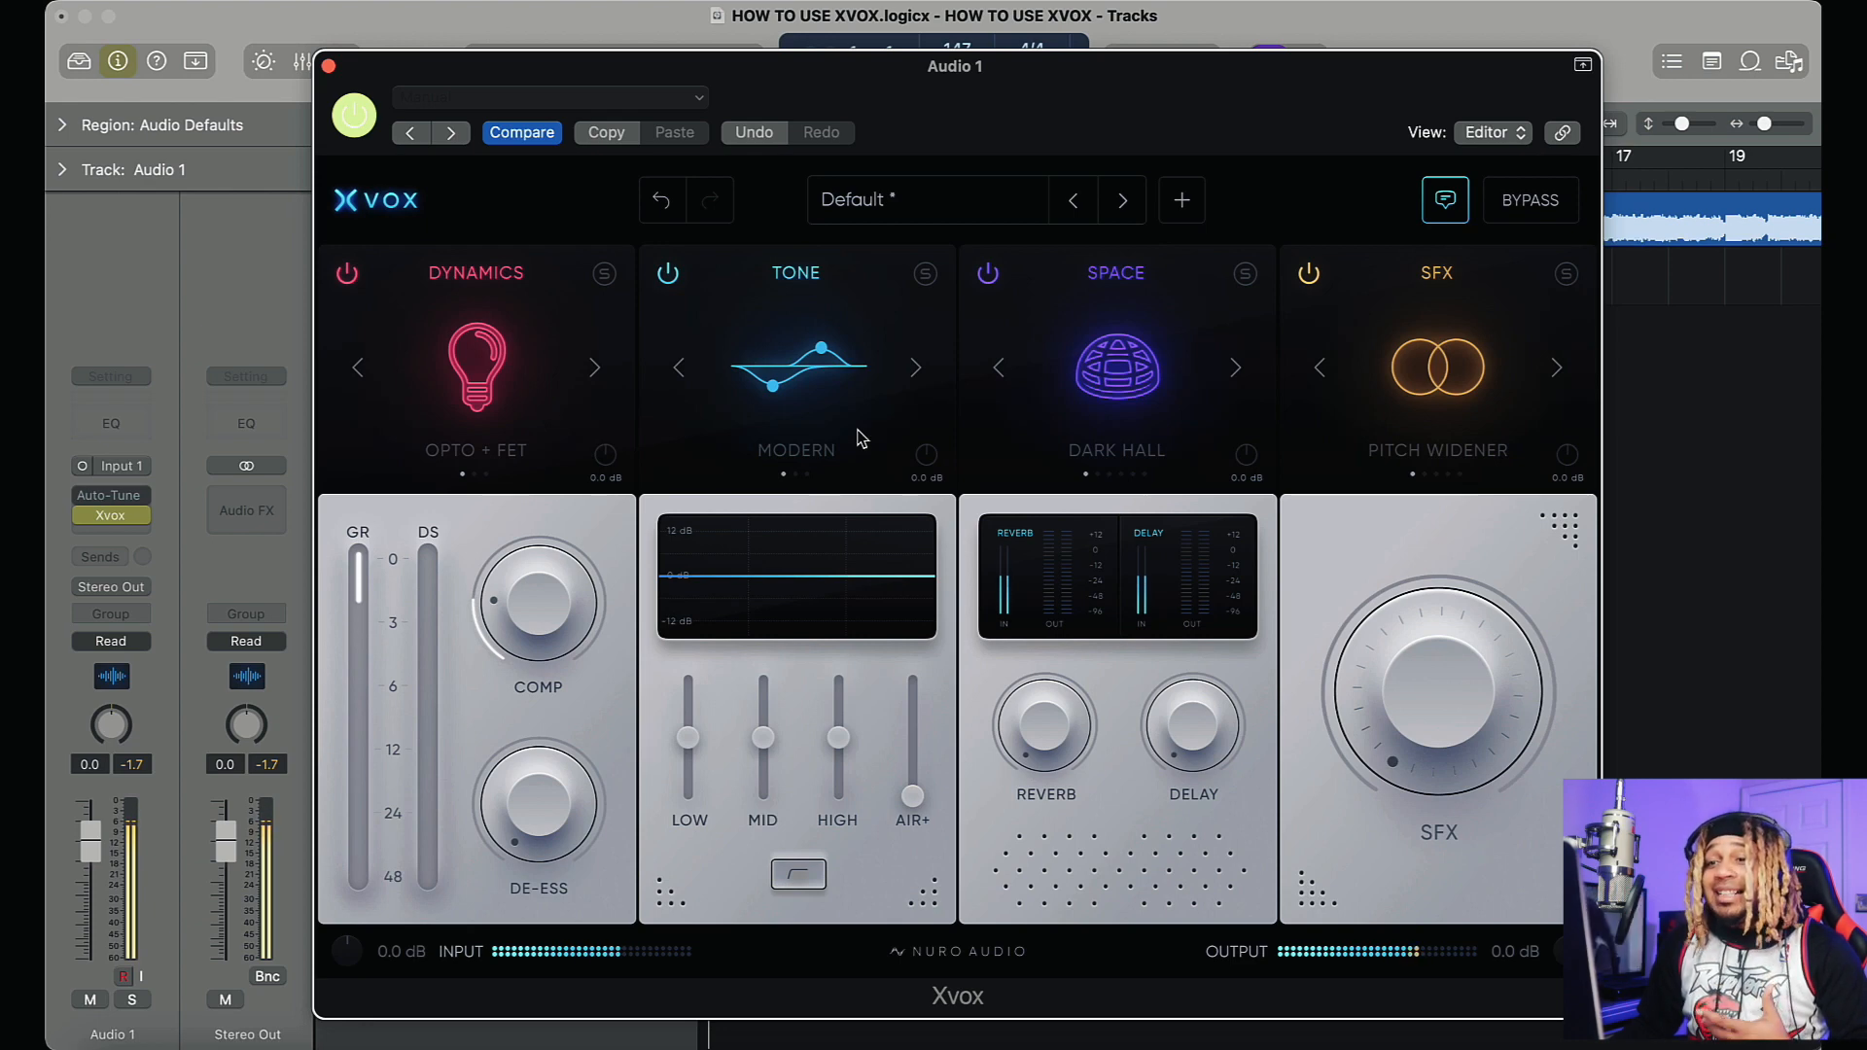
Step: Cycle the Tone module through CLEAR and VINTAGE, engage the high-pass filter, and return to the MODERN character
click(914, 370)
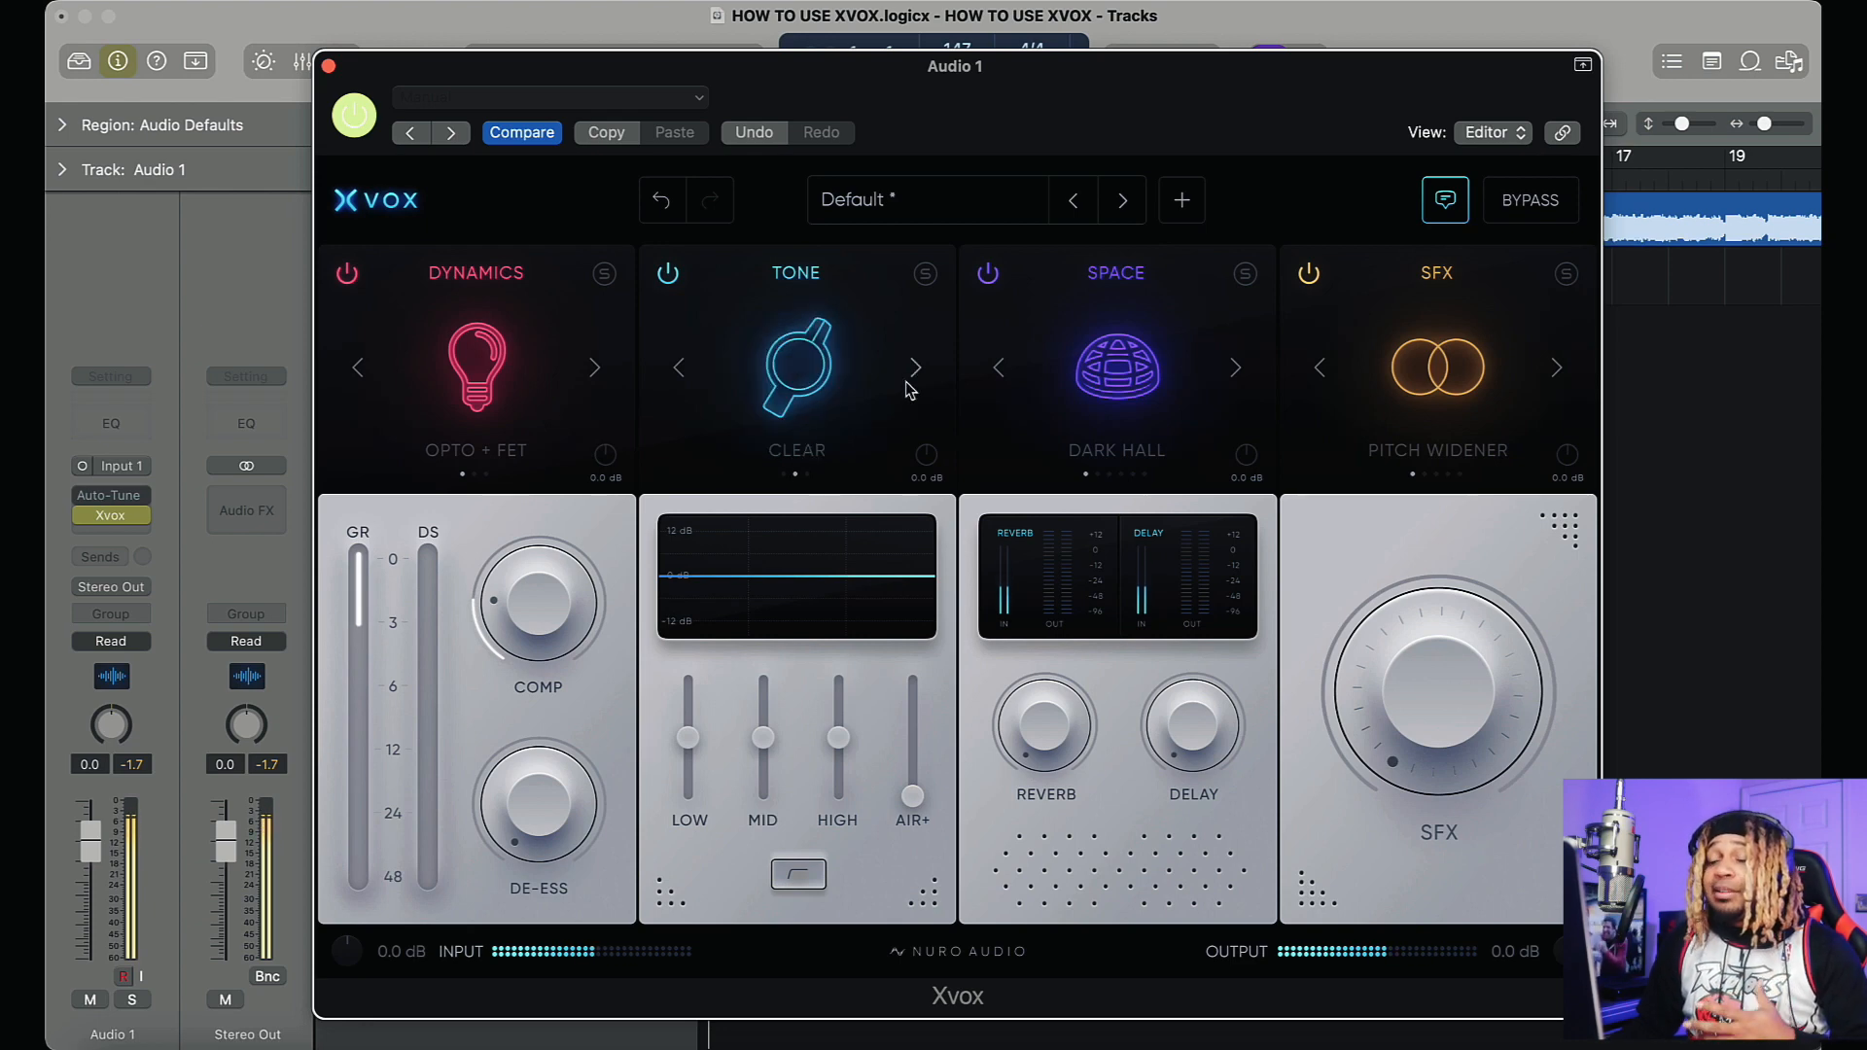
click(915, 370)
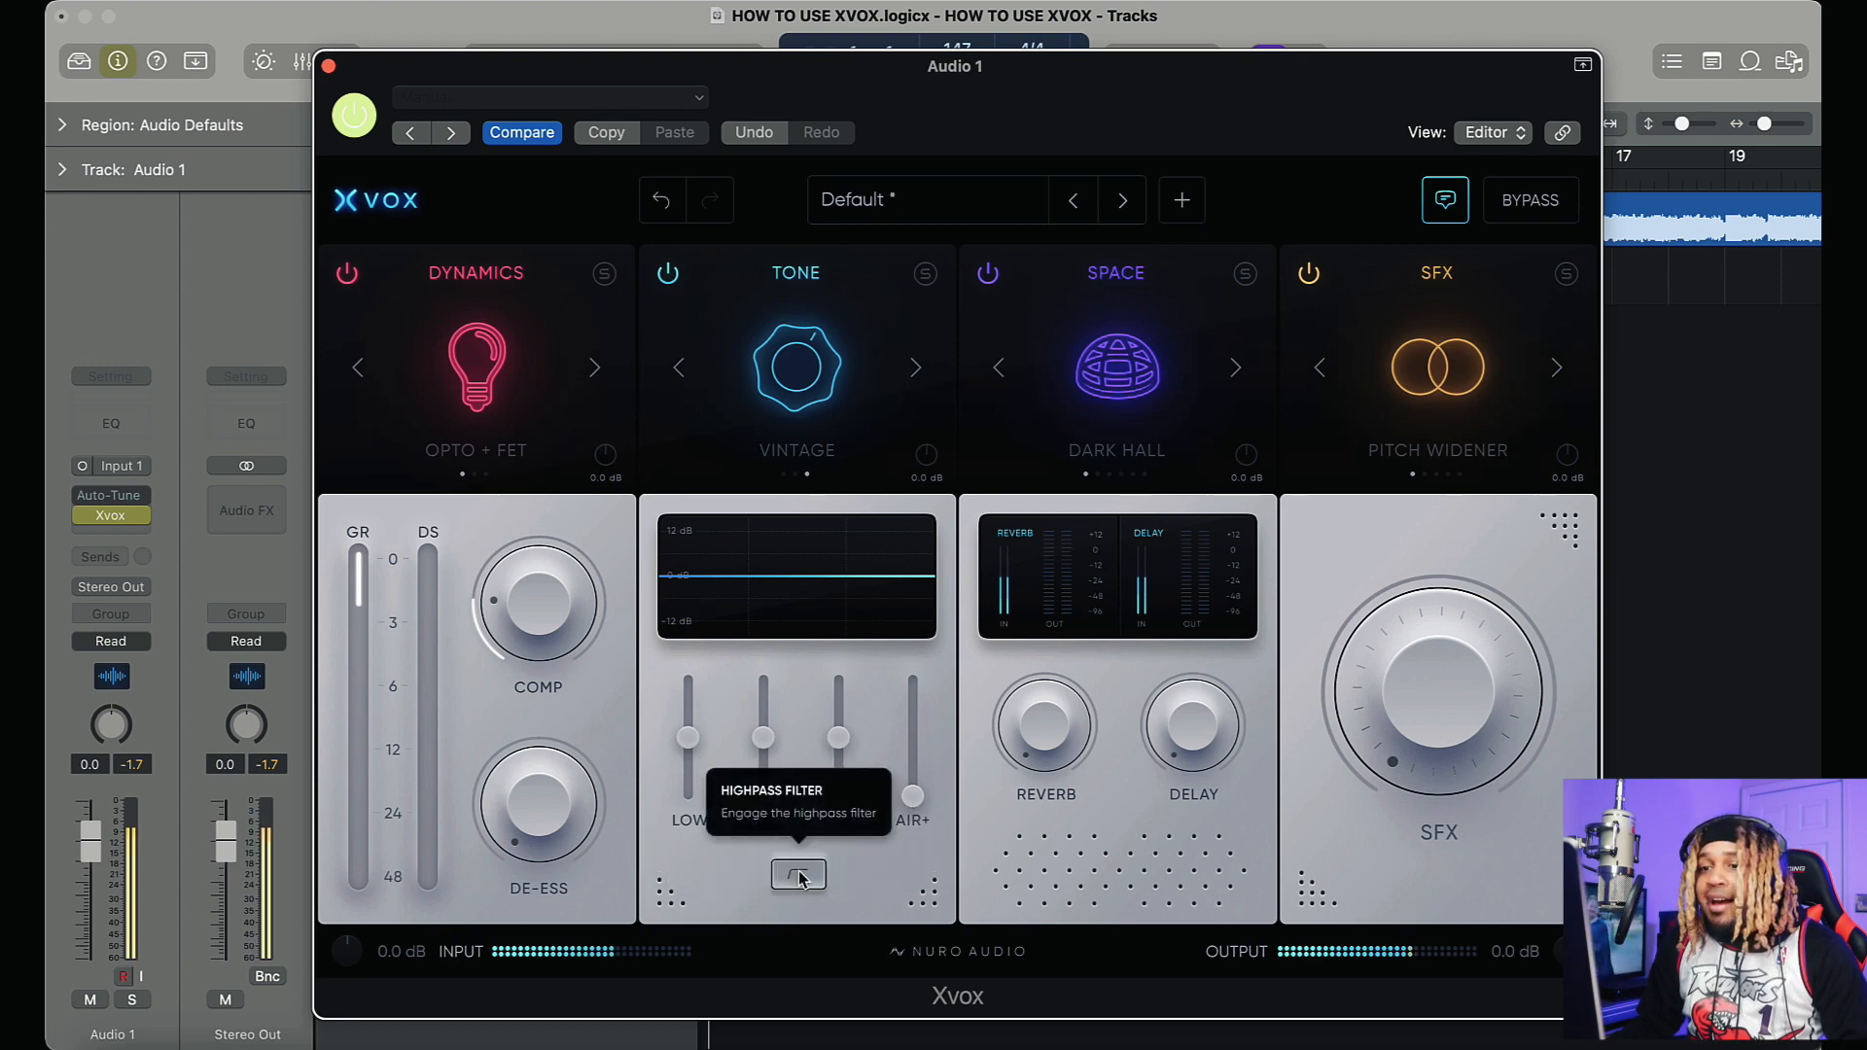
click(798, 876)
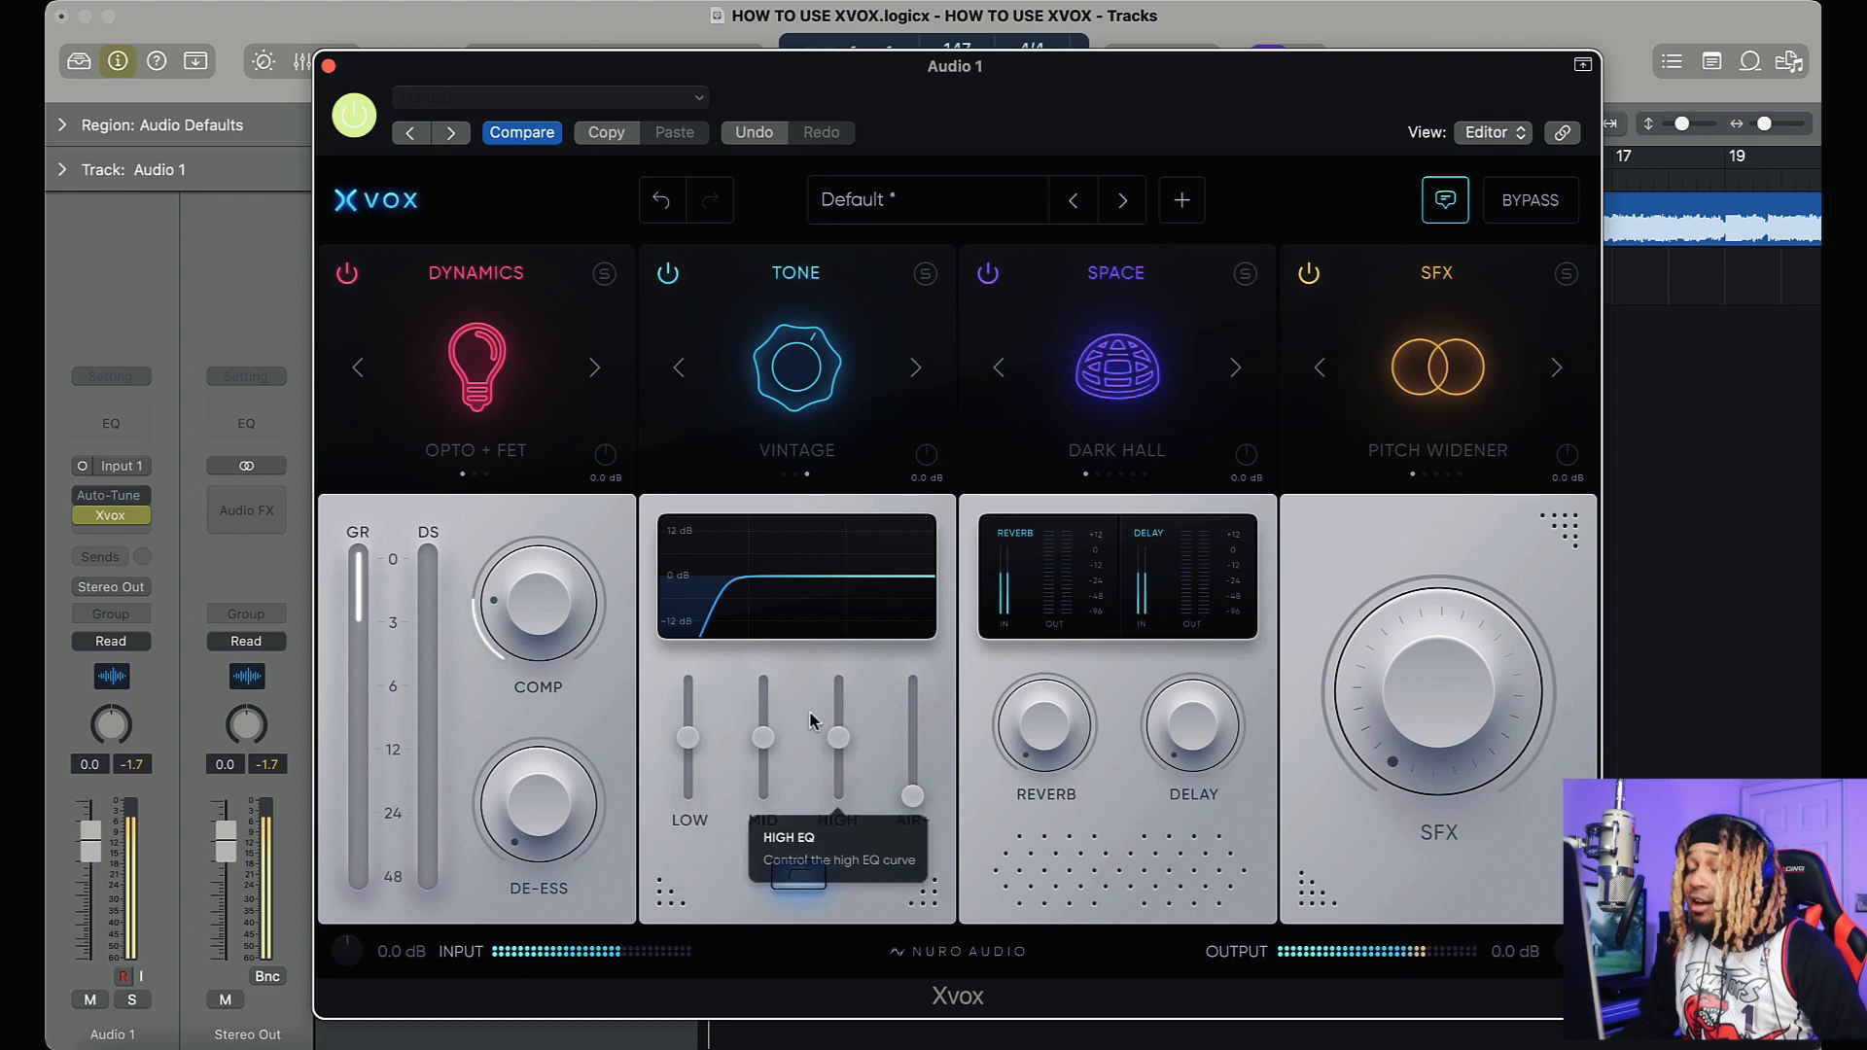
click(681, 372)
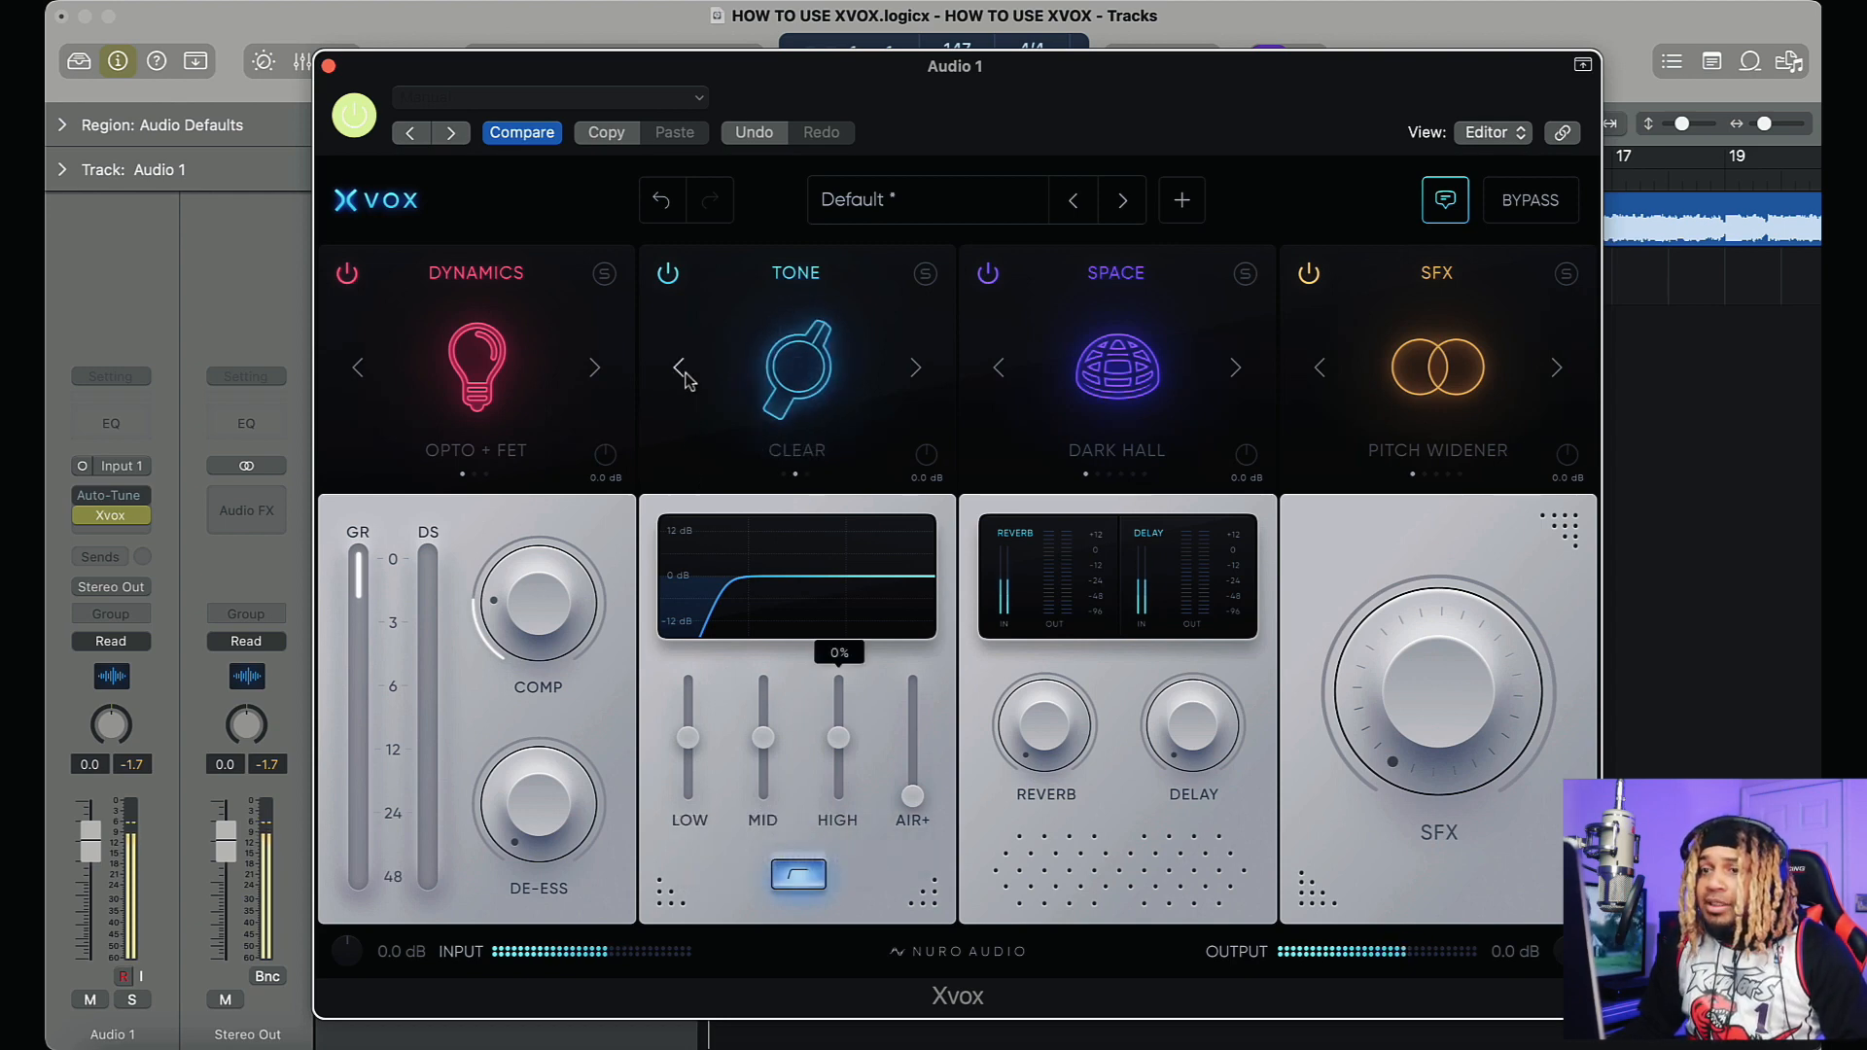
click(683, 375)
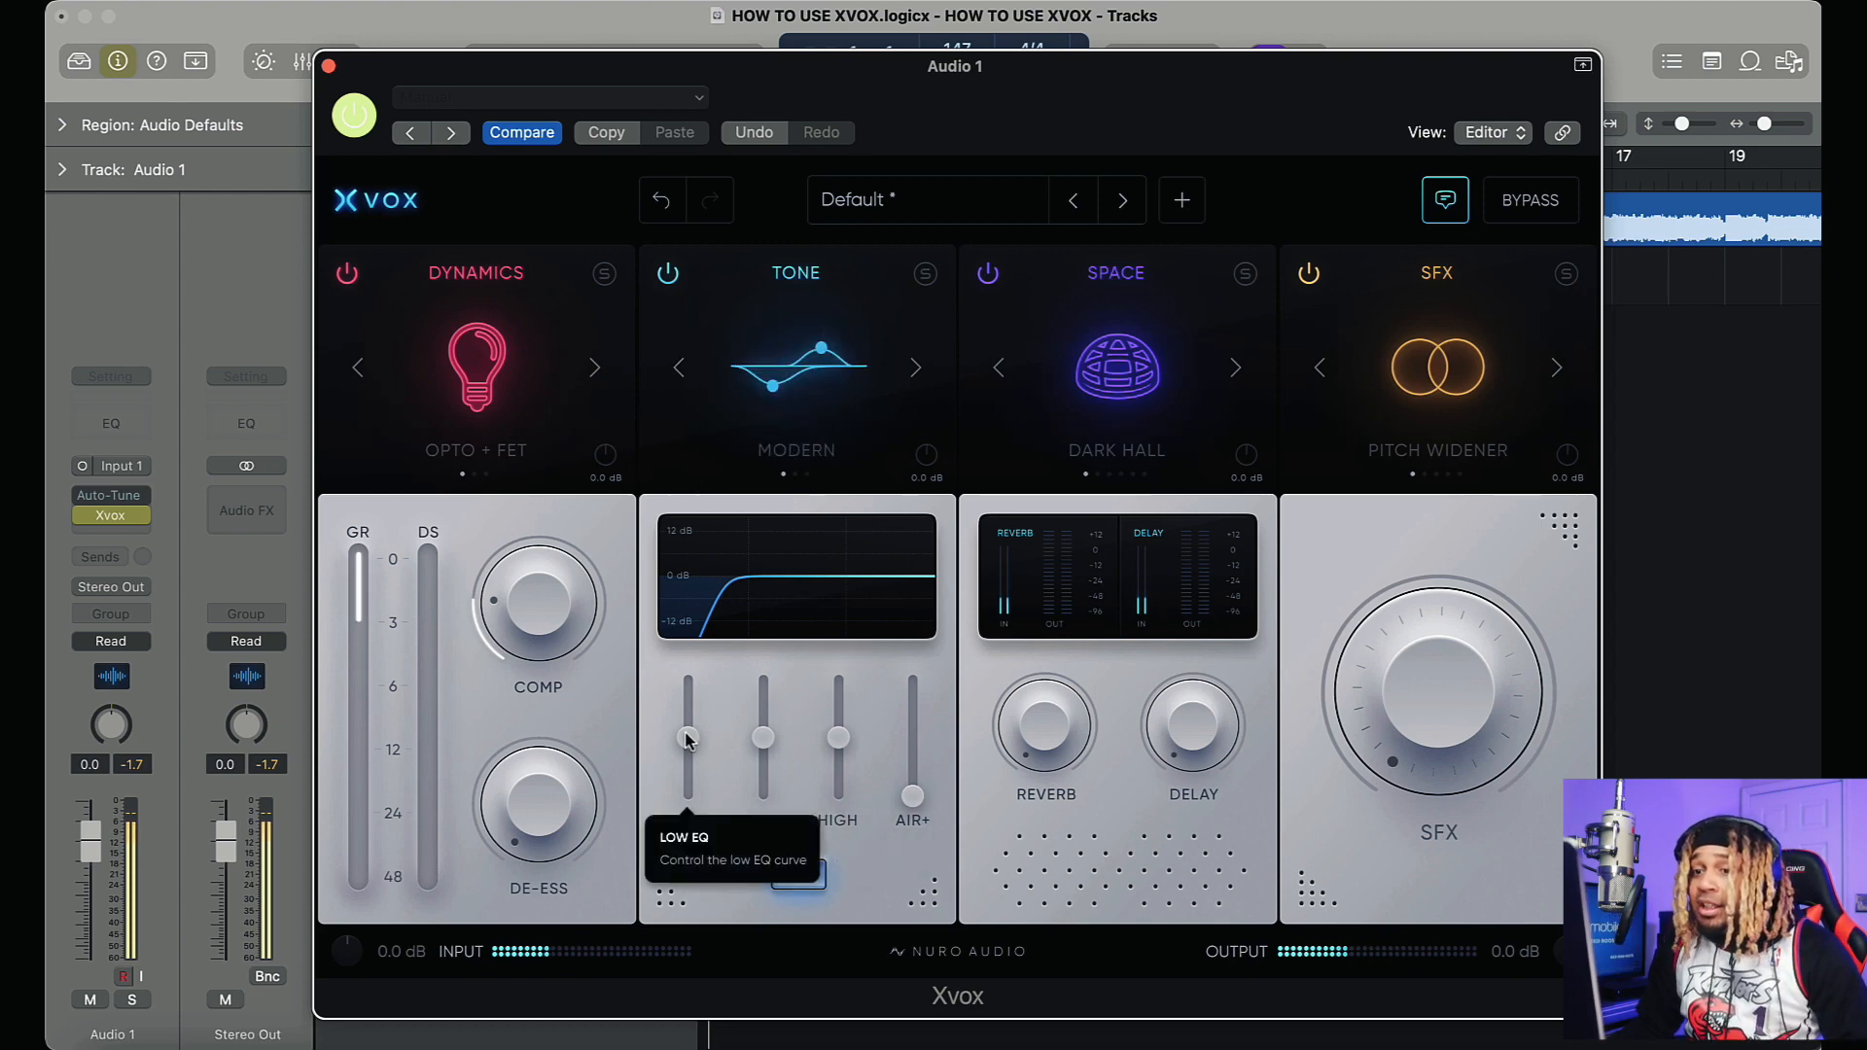
Step: Boost the mid EQ slightly and the high EQ to +16%, and disengage the high-pass filter
drag(764, 738, 832, 735)
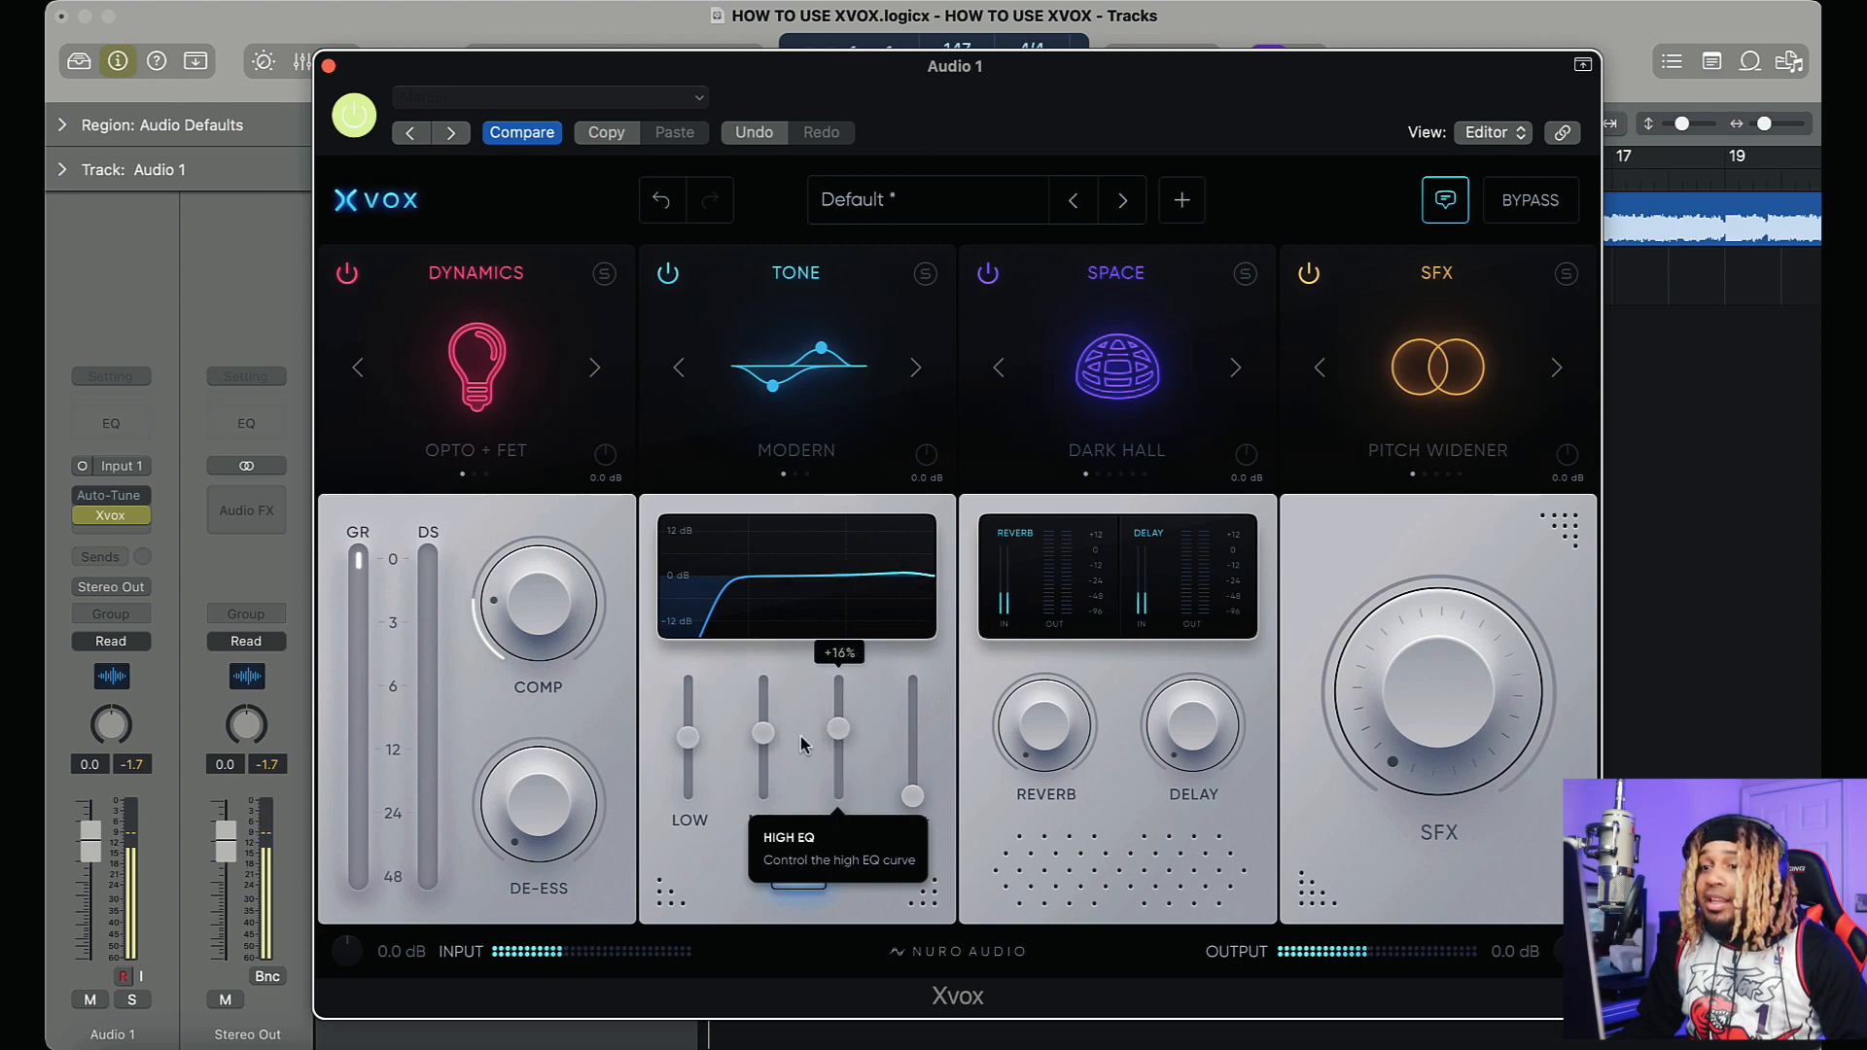
click(798, 874)
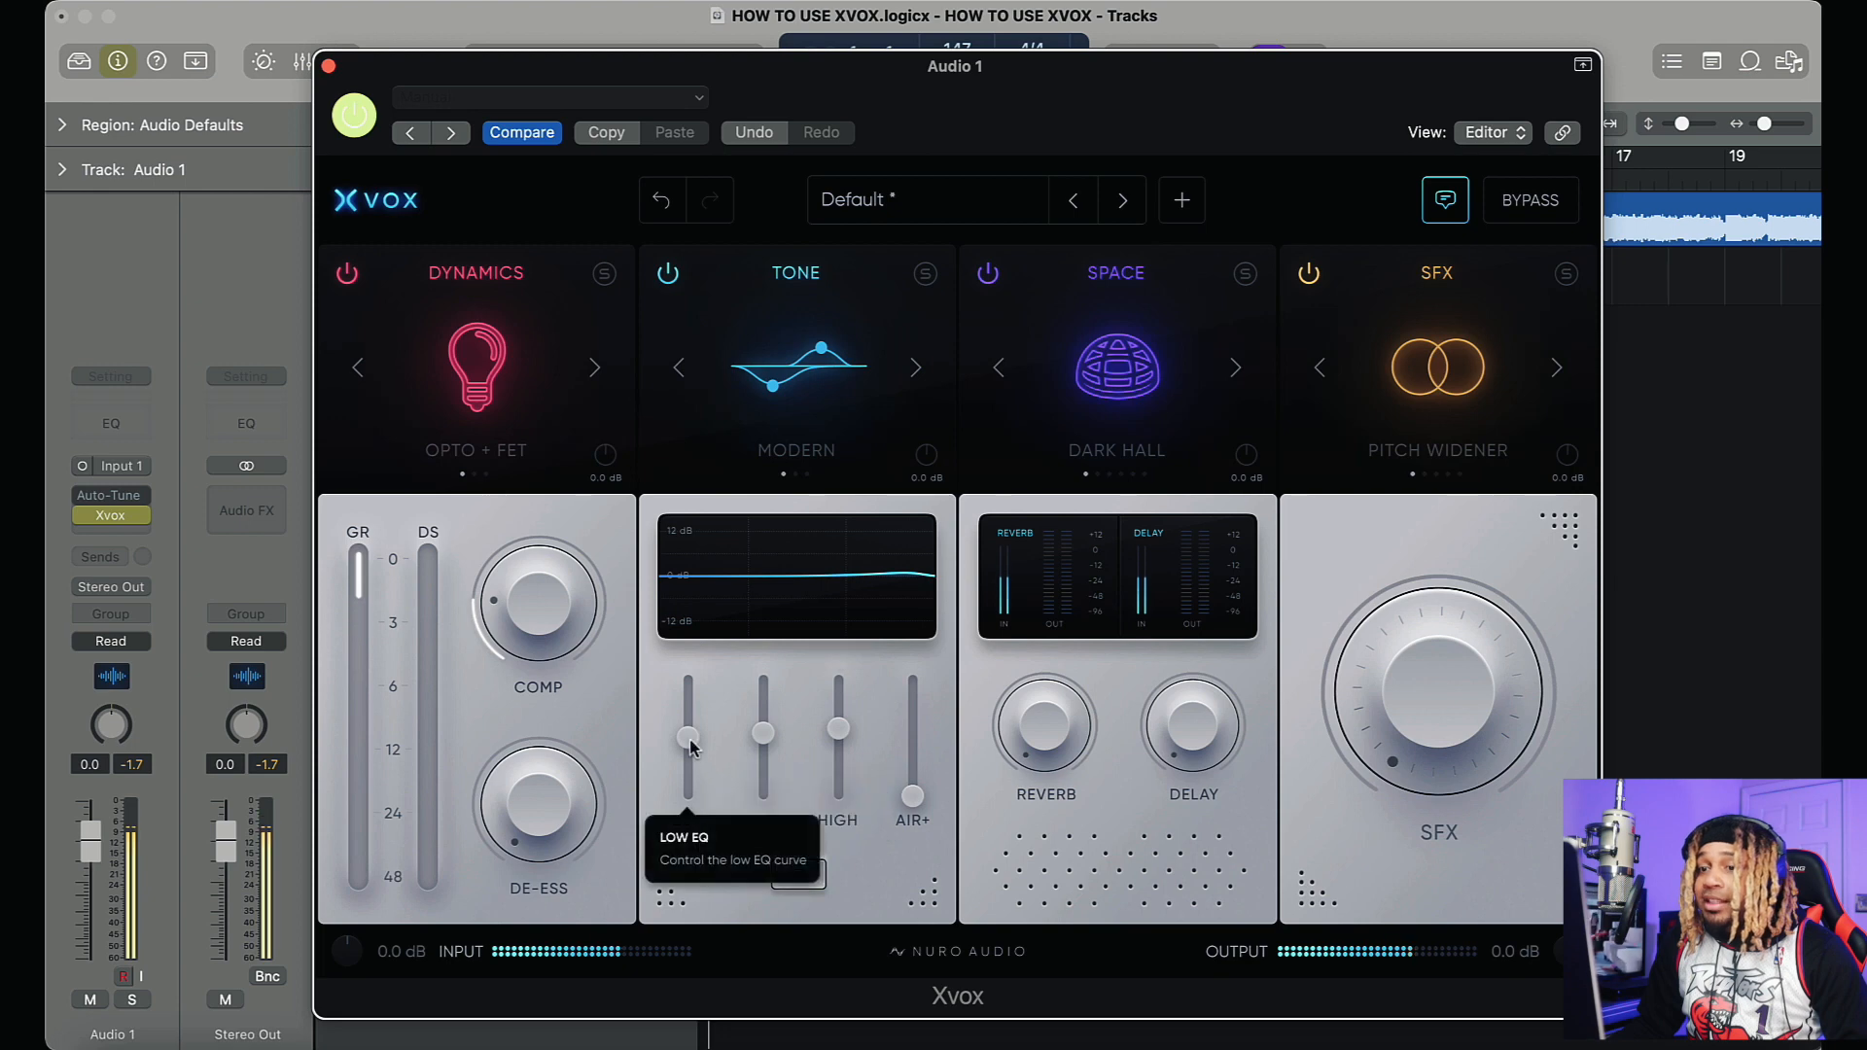
Step: Try a low EQ cut of -64% with the VINTAGE tone character, and return to MODERN with the low EQ flat
drag(687, 737, 695, 793)
click(913, 368)
click(915, 368)
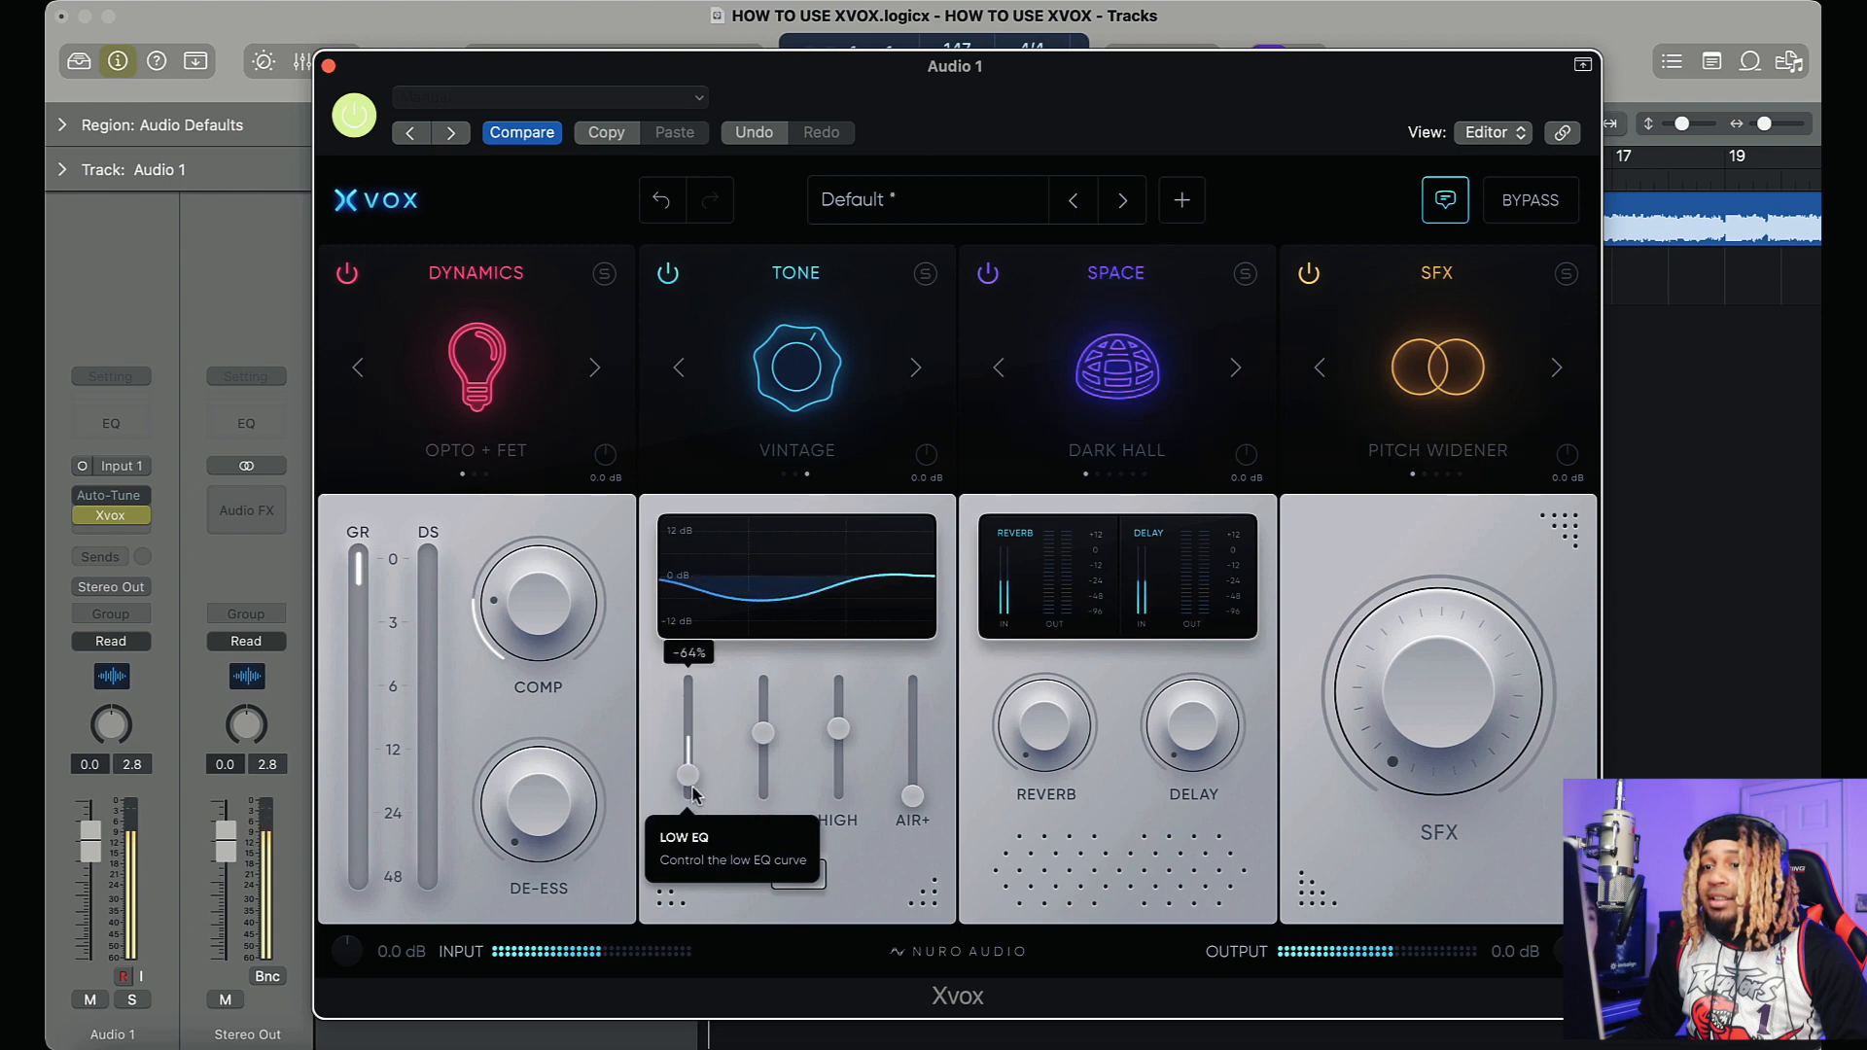
click(915, 367)
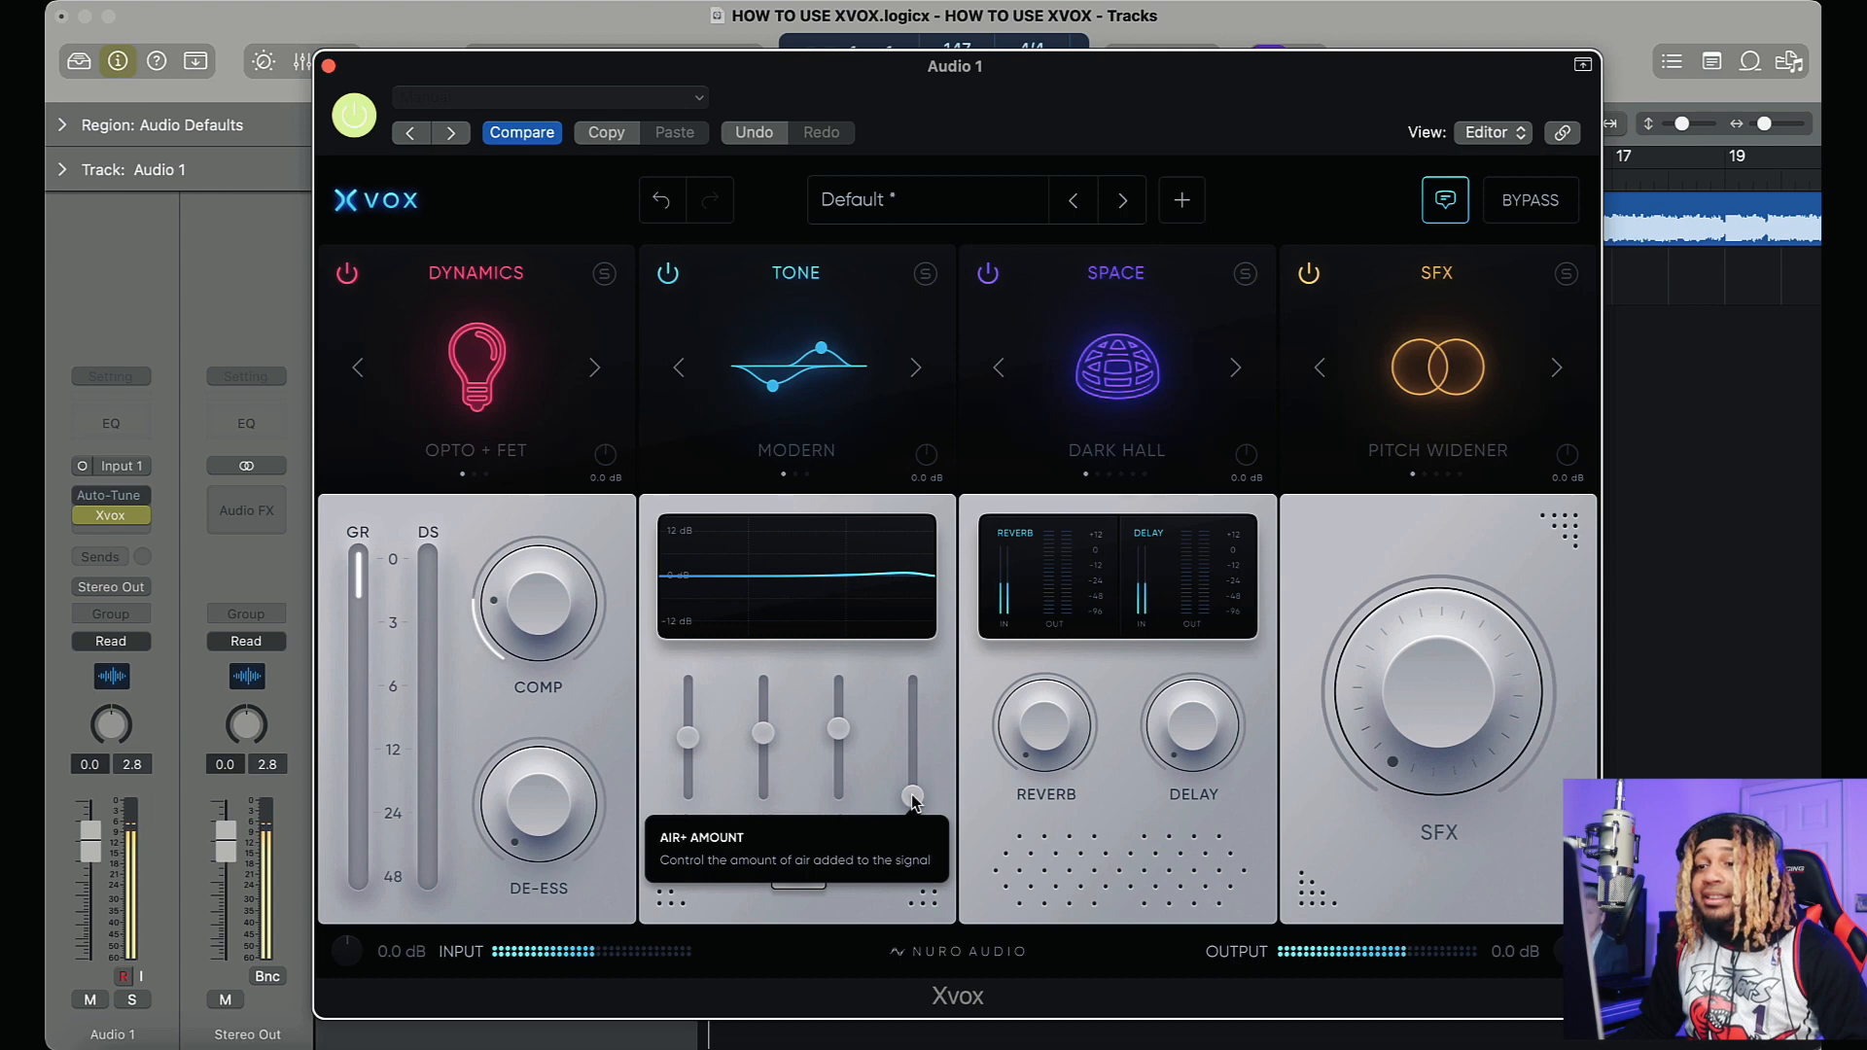
Step: Switch the Tone module to CLEAR and reset the mid and high EQ to 0%
mouse_move(913, 798)
mouse_down()
mouse_move(912, 688)
mouse_move(913, 797)
mouse_up()
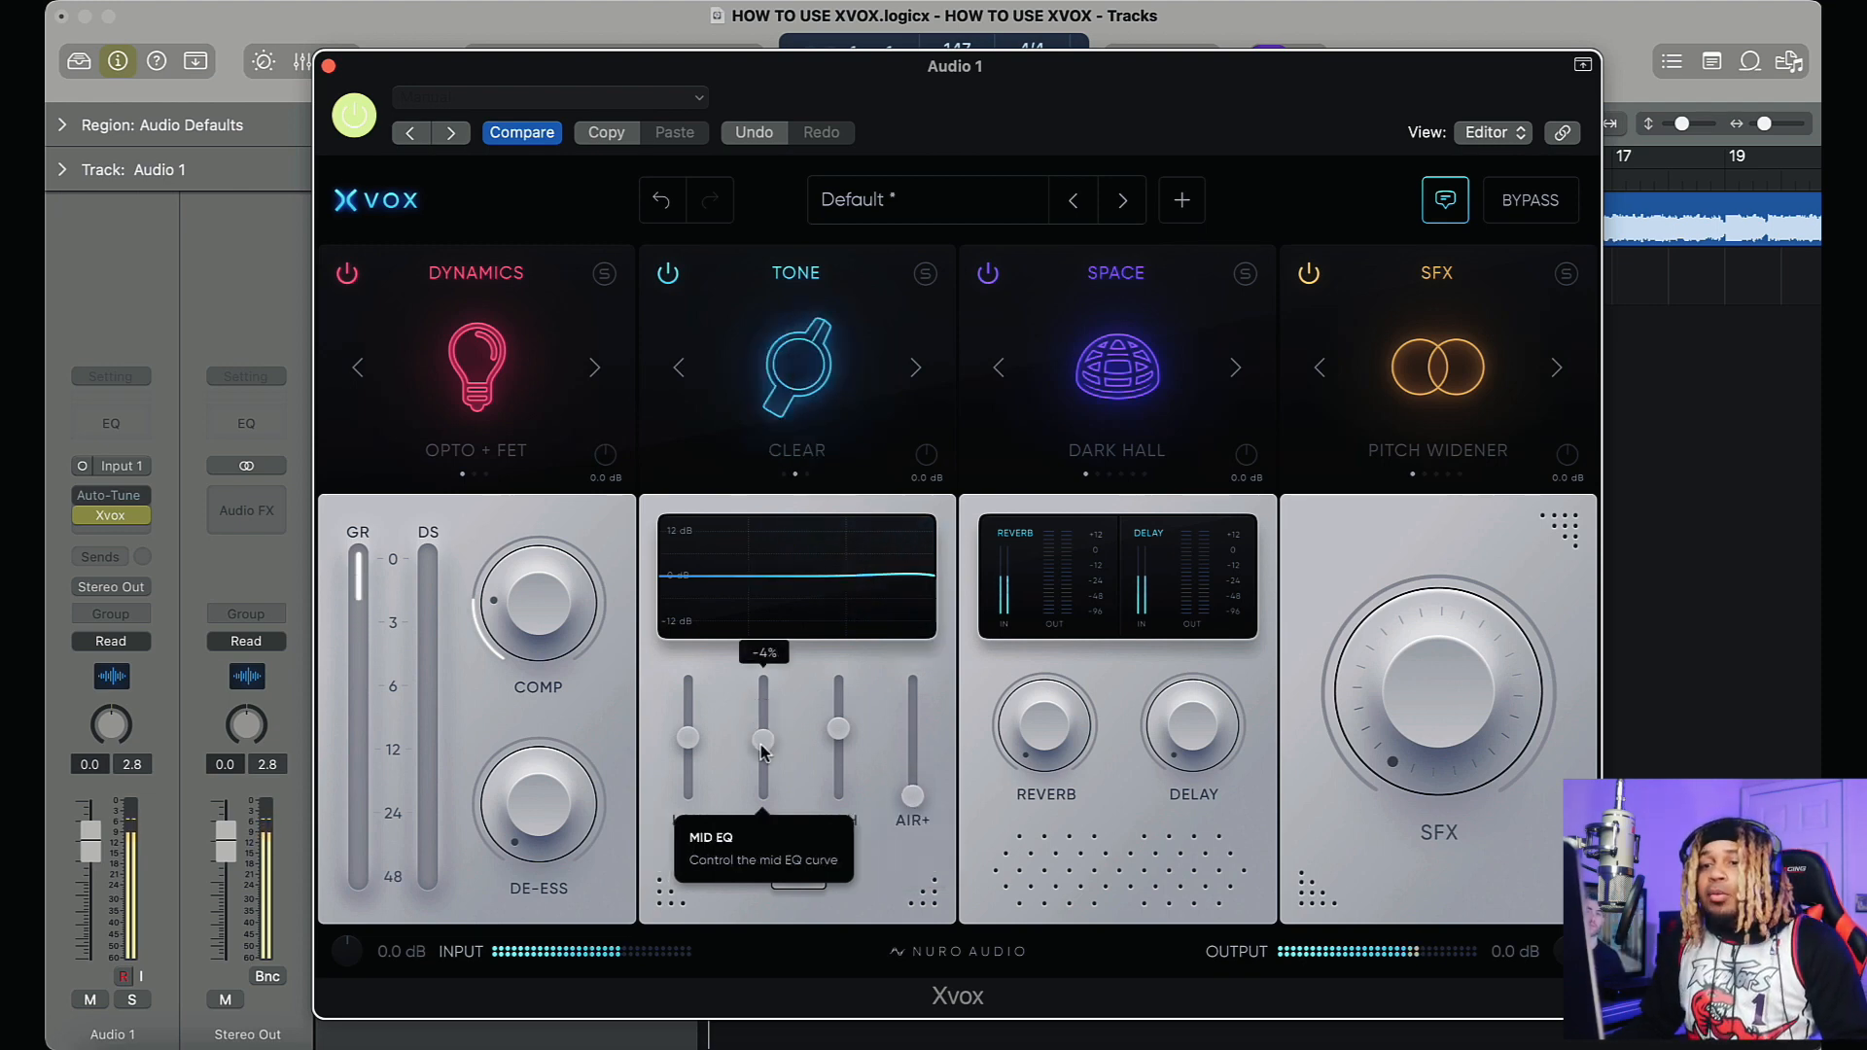
double_click(763, 733)
double_click(838, 729)
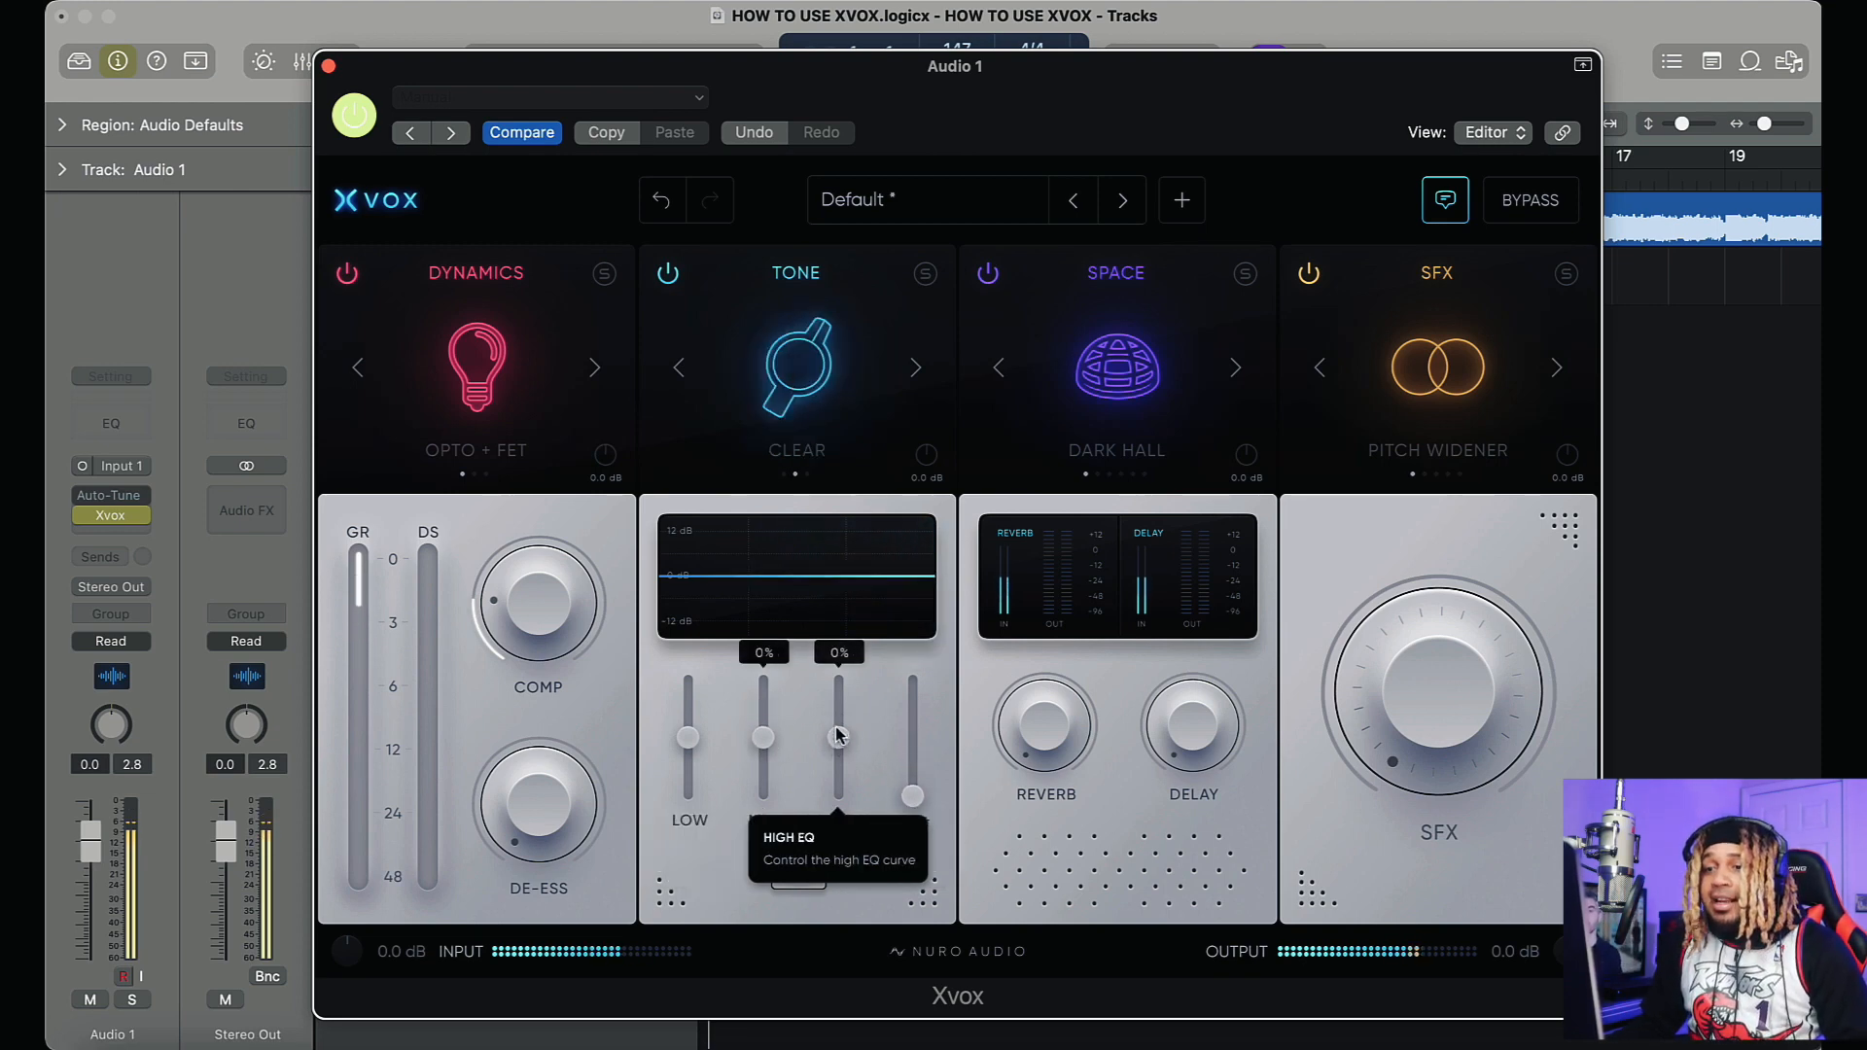
mouse_move(763, 747)
mouse_down()
mouse_move(768, 717)
mouse_move(790, 717)
mouse_move(774, 717)
mouse_up()
double_click(764, 713)
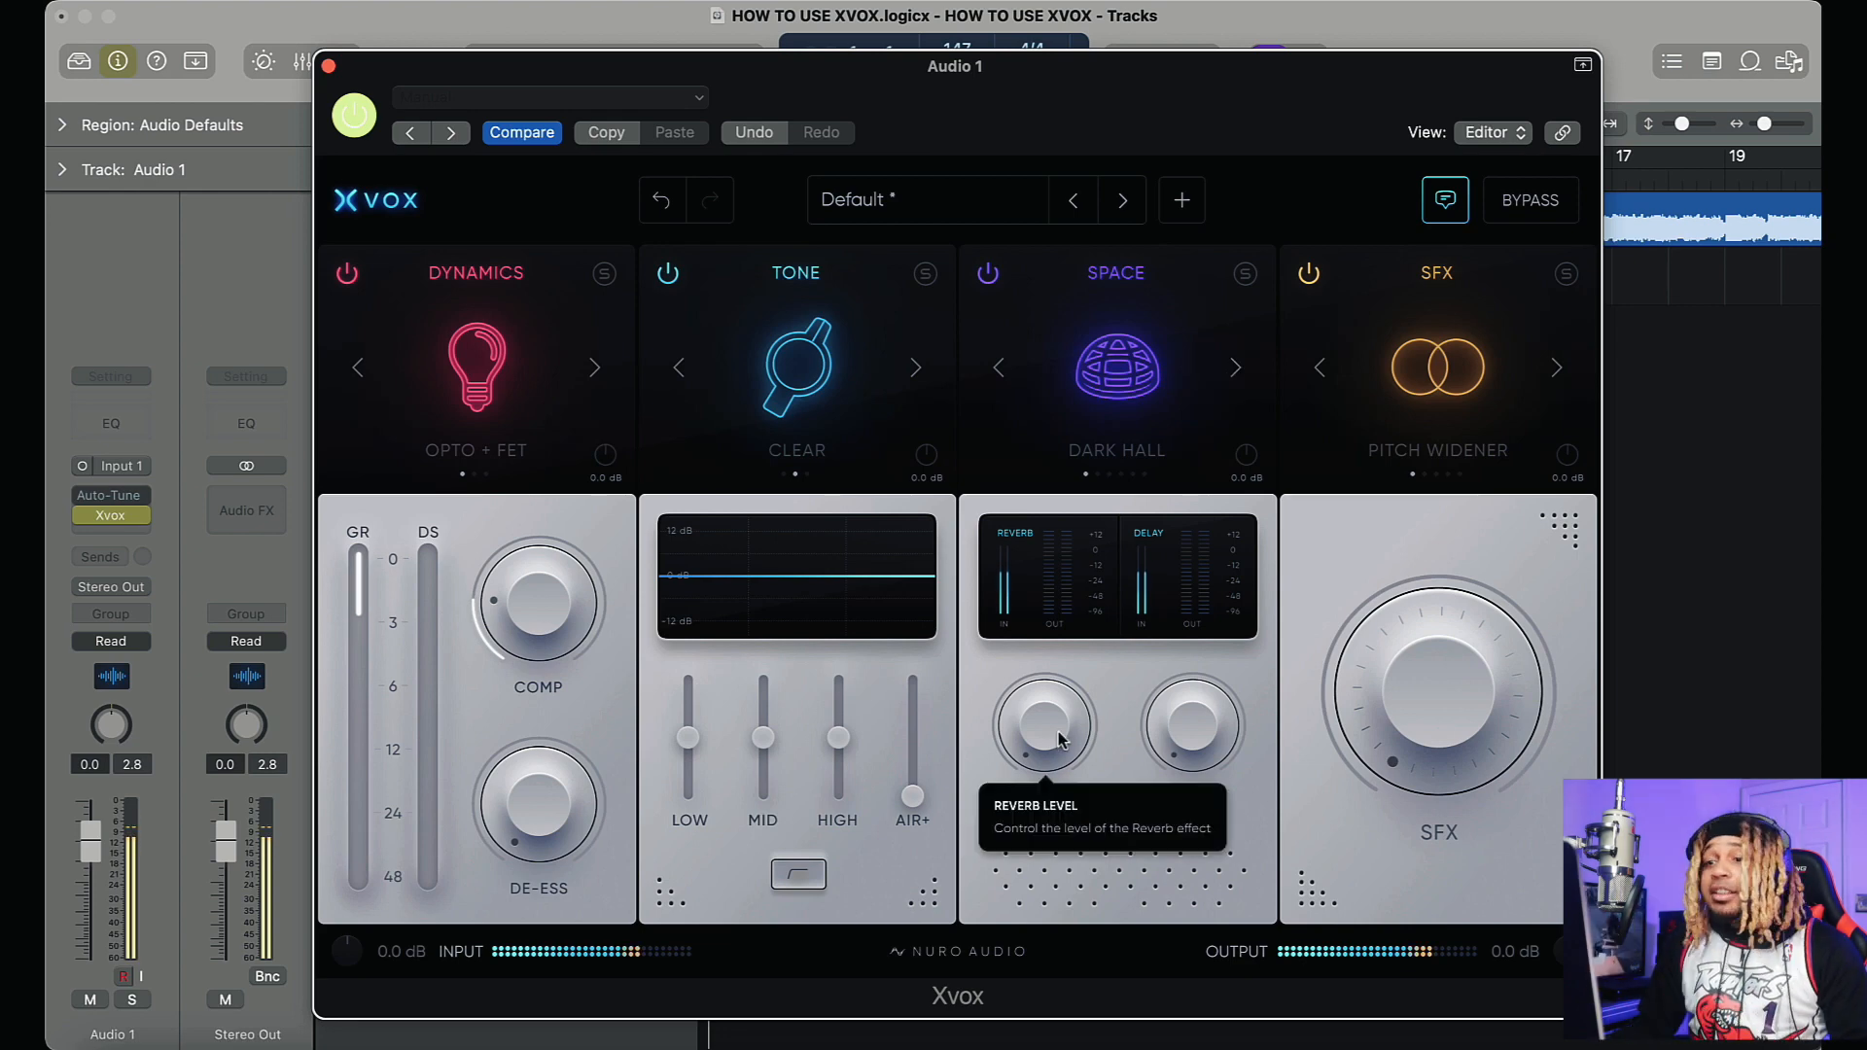
Step: Try the DARK HALL space with raised reverb and delay levels and a boosted Space output trim
mouse_move(1057, 727)
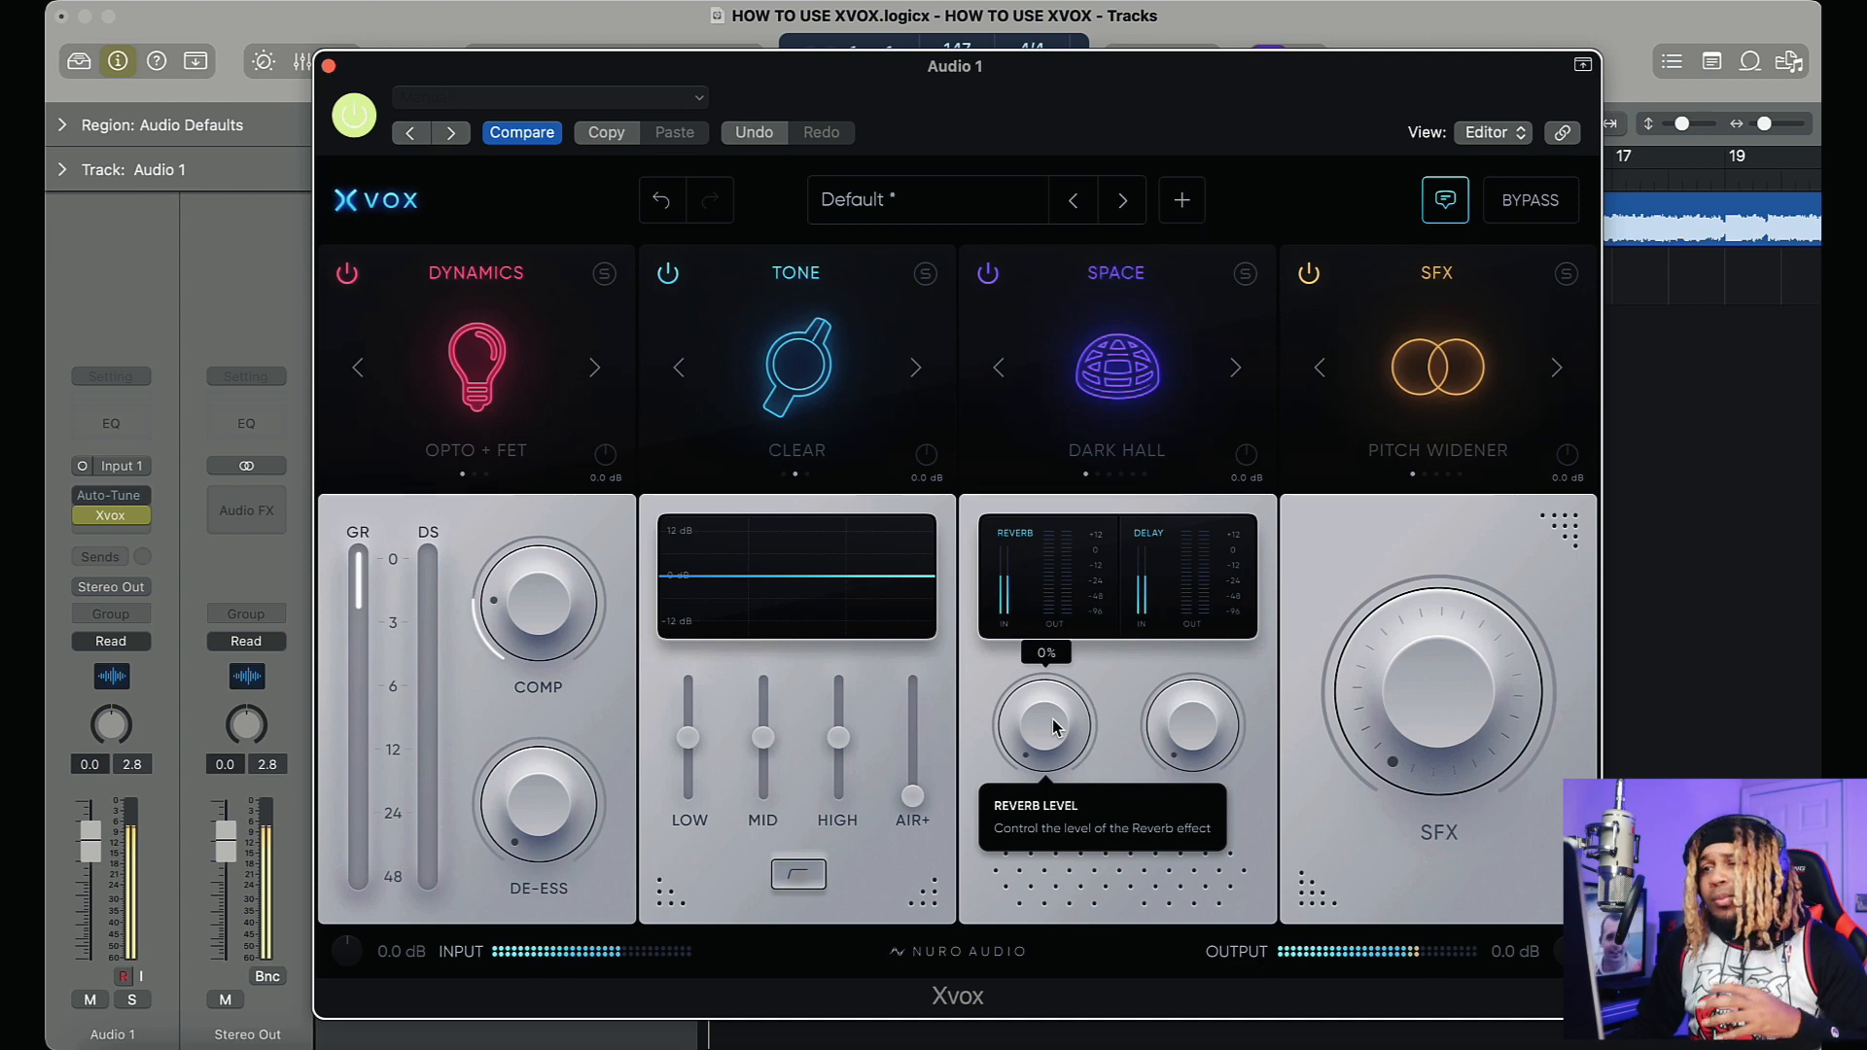
drag(1055, 728, 1068, 570)
drag(1067, 477, 1003, 584)
drag(1198, 731, 1172, 496)
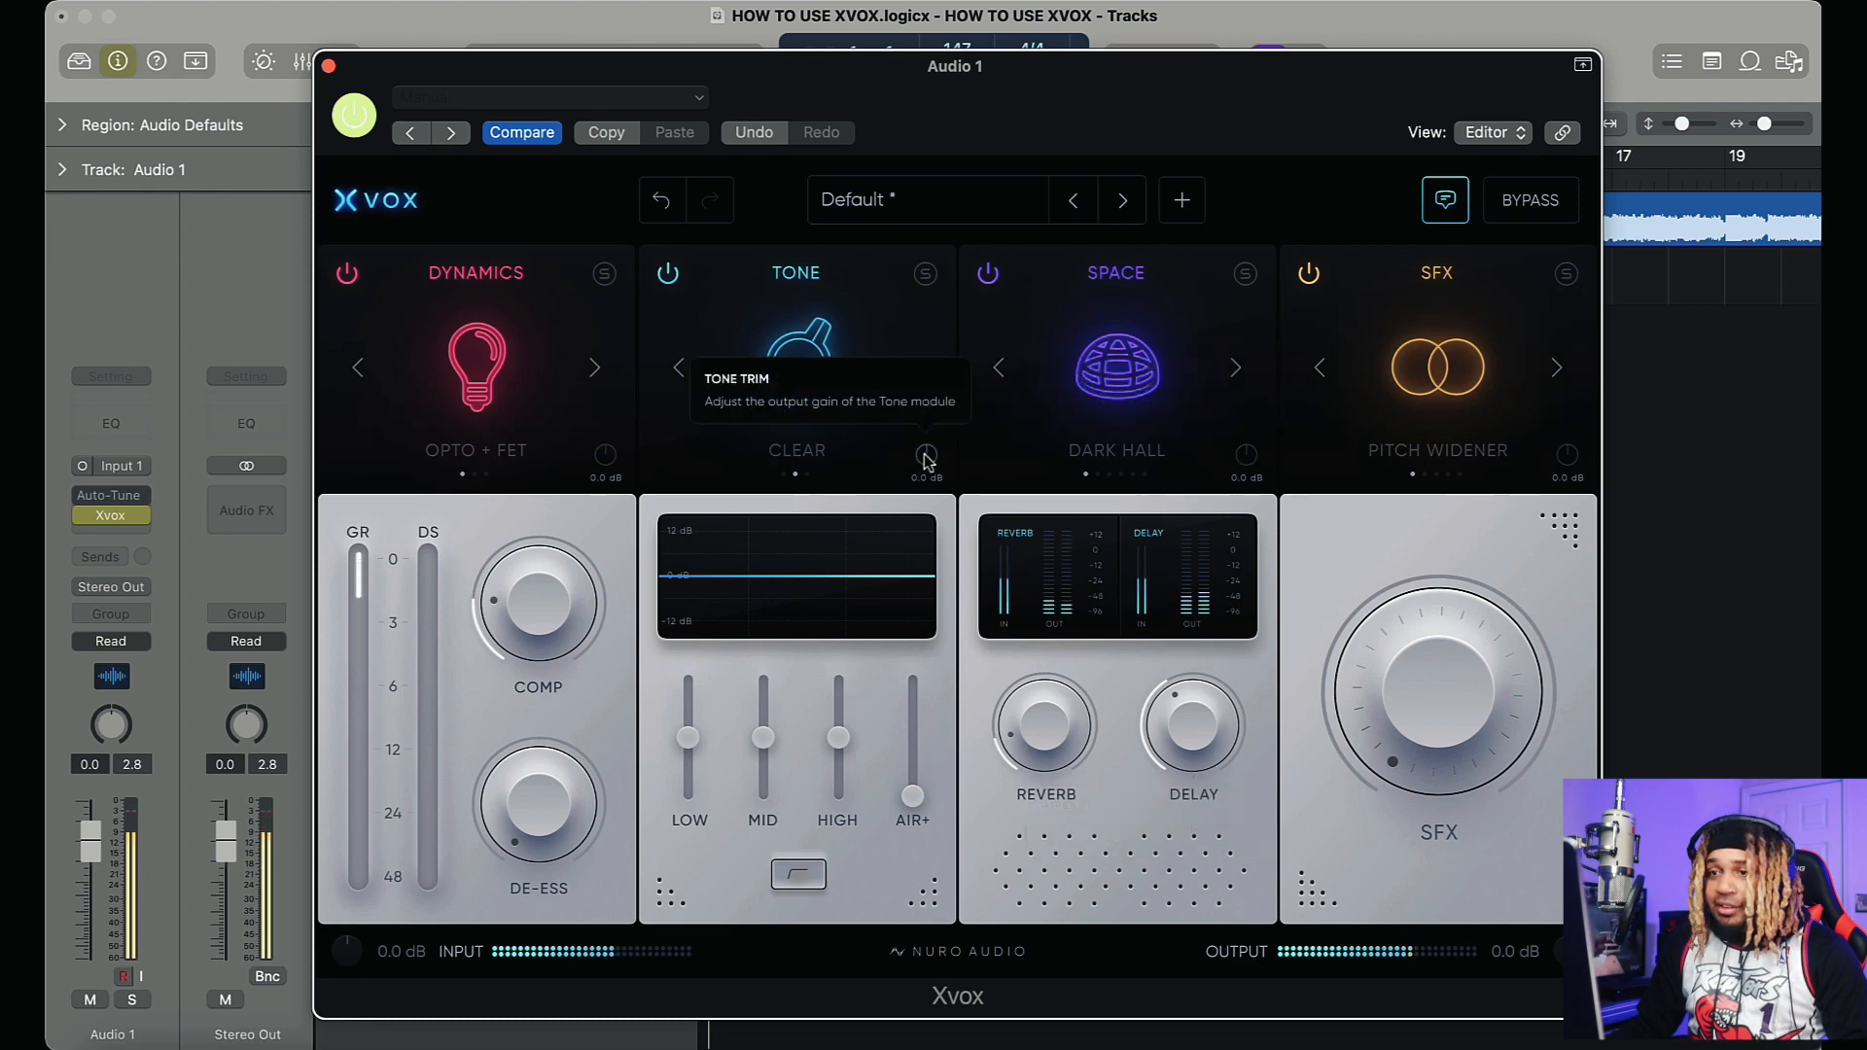
drag(1252, 457, 1186, 247)
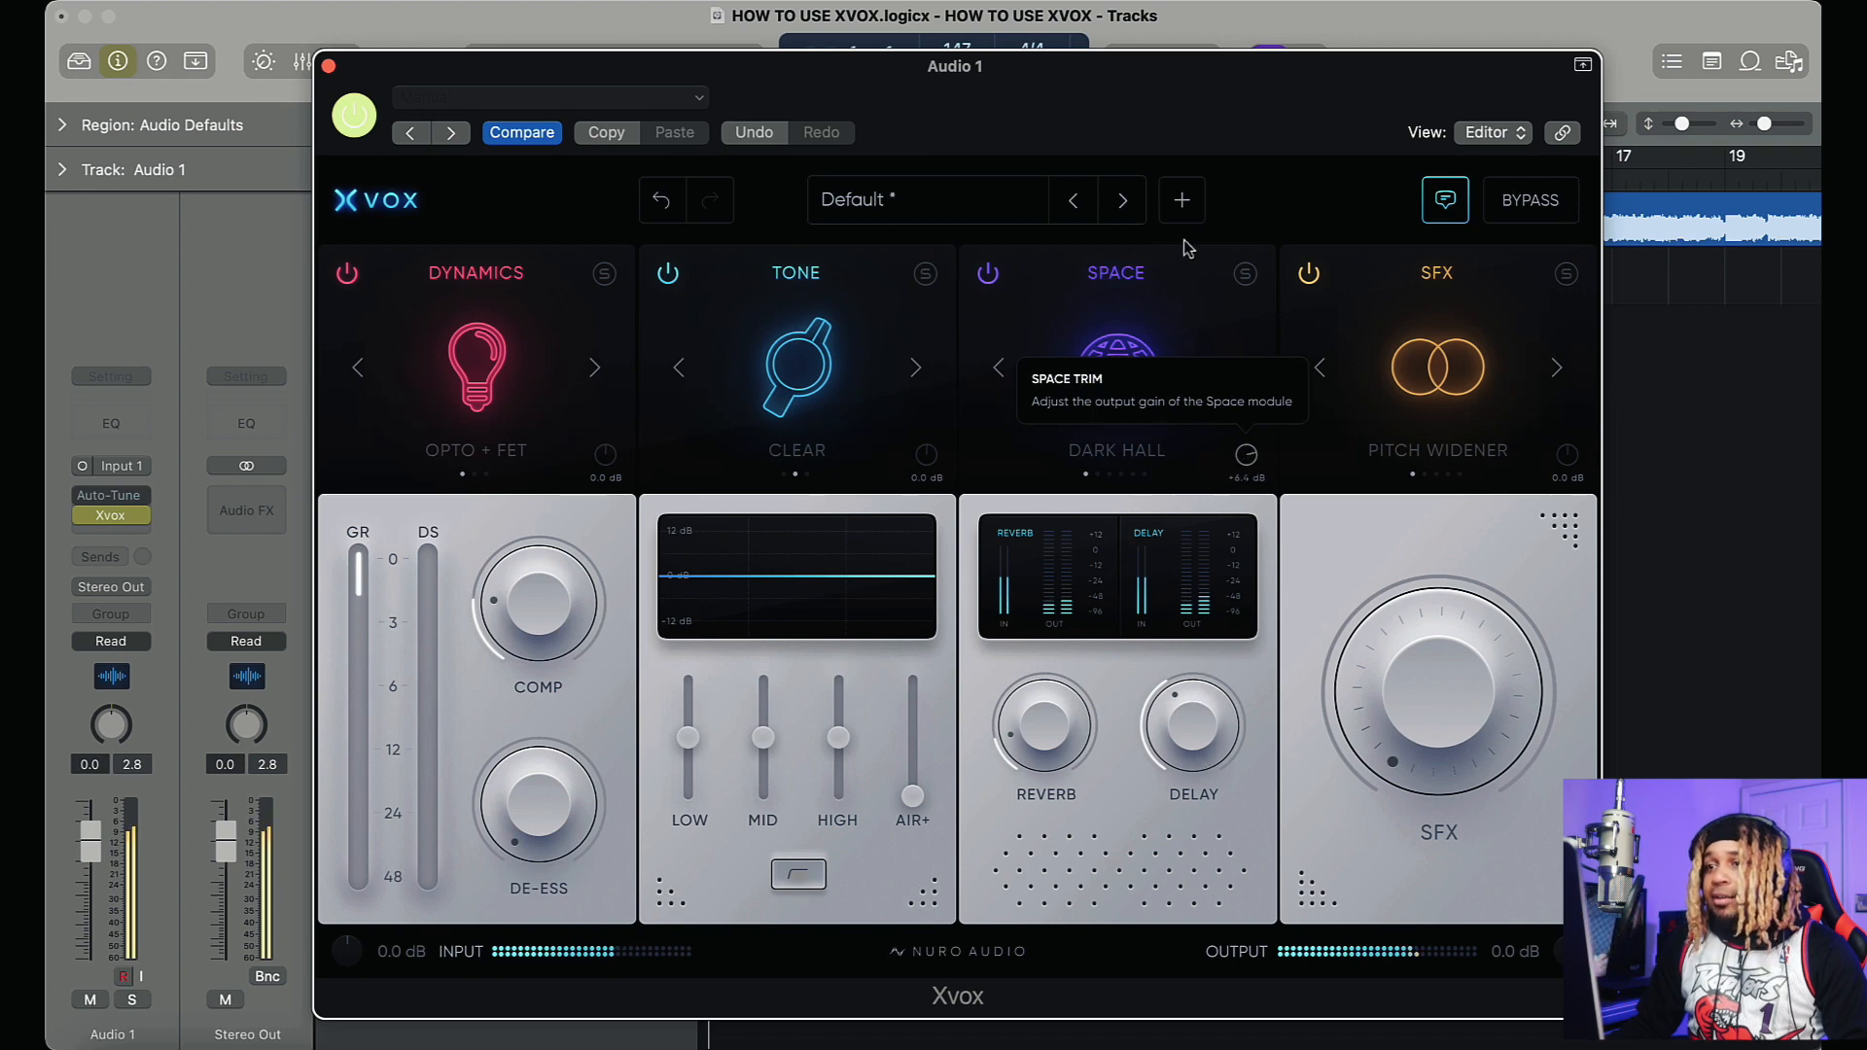
Step: Try the PLATE space with reverb at 20% and a raised delay level, and return both to 0%
click(1235, 368)
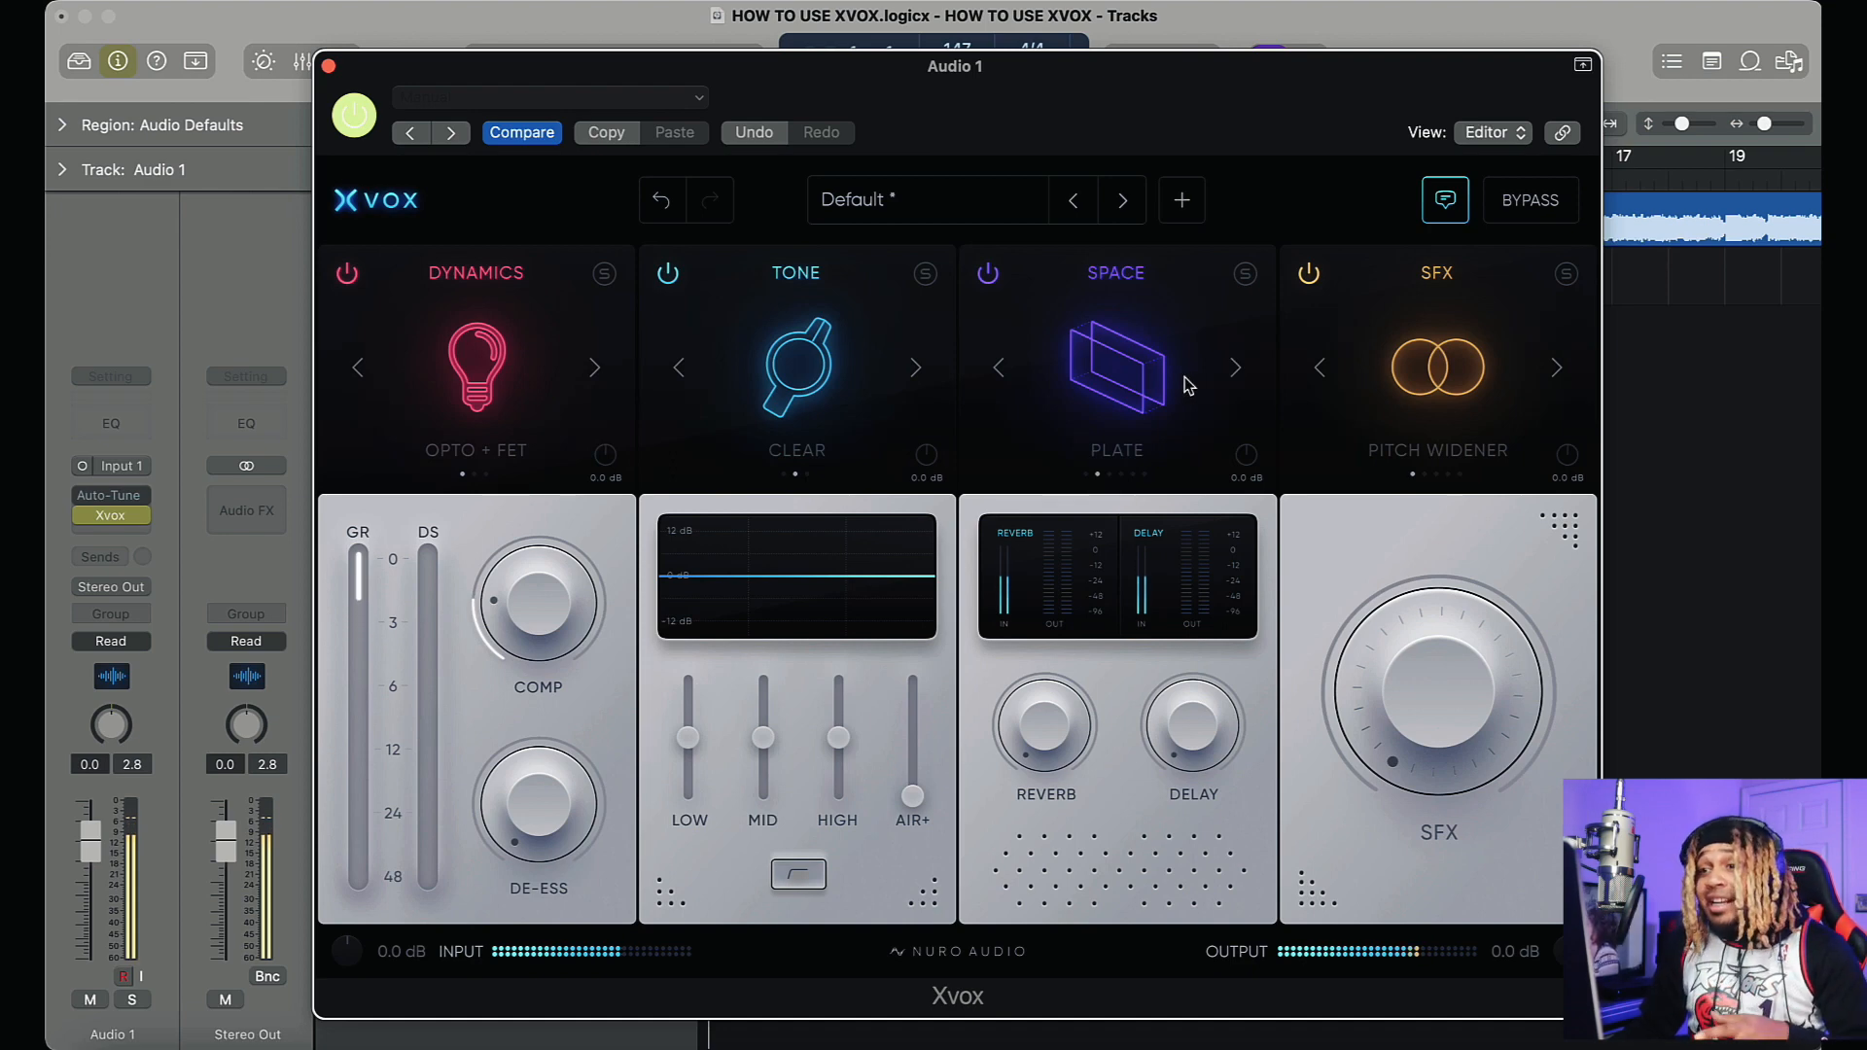
drag(1027, 722, 1056, 623)
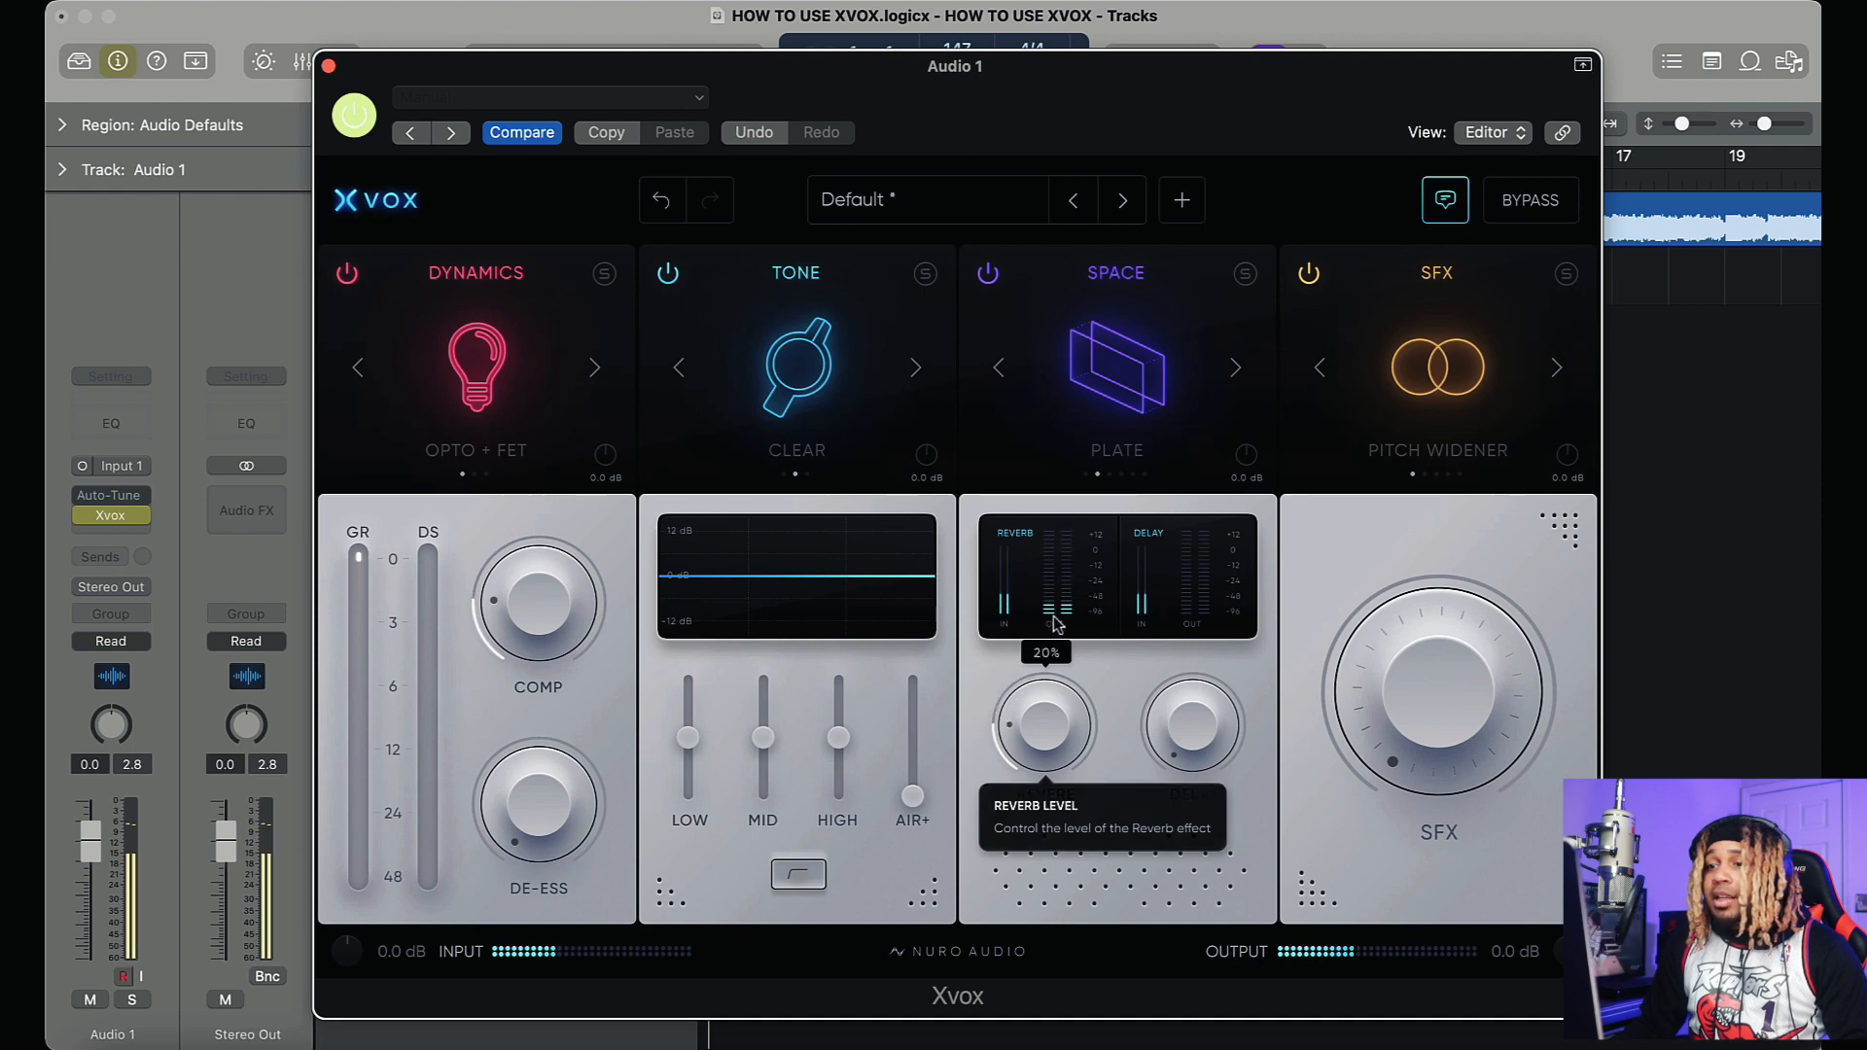
drag(1182, 731, 1176, 522)
drag(1046, 687, 1091, 946)
drag(1180, 717, 1163, 924)
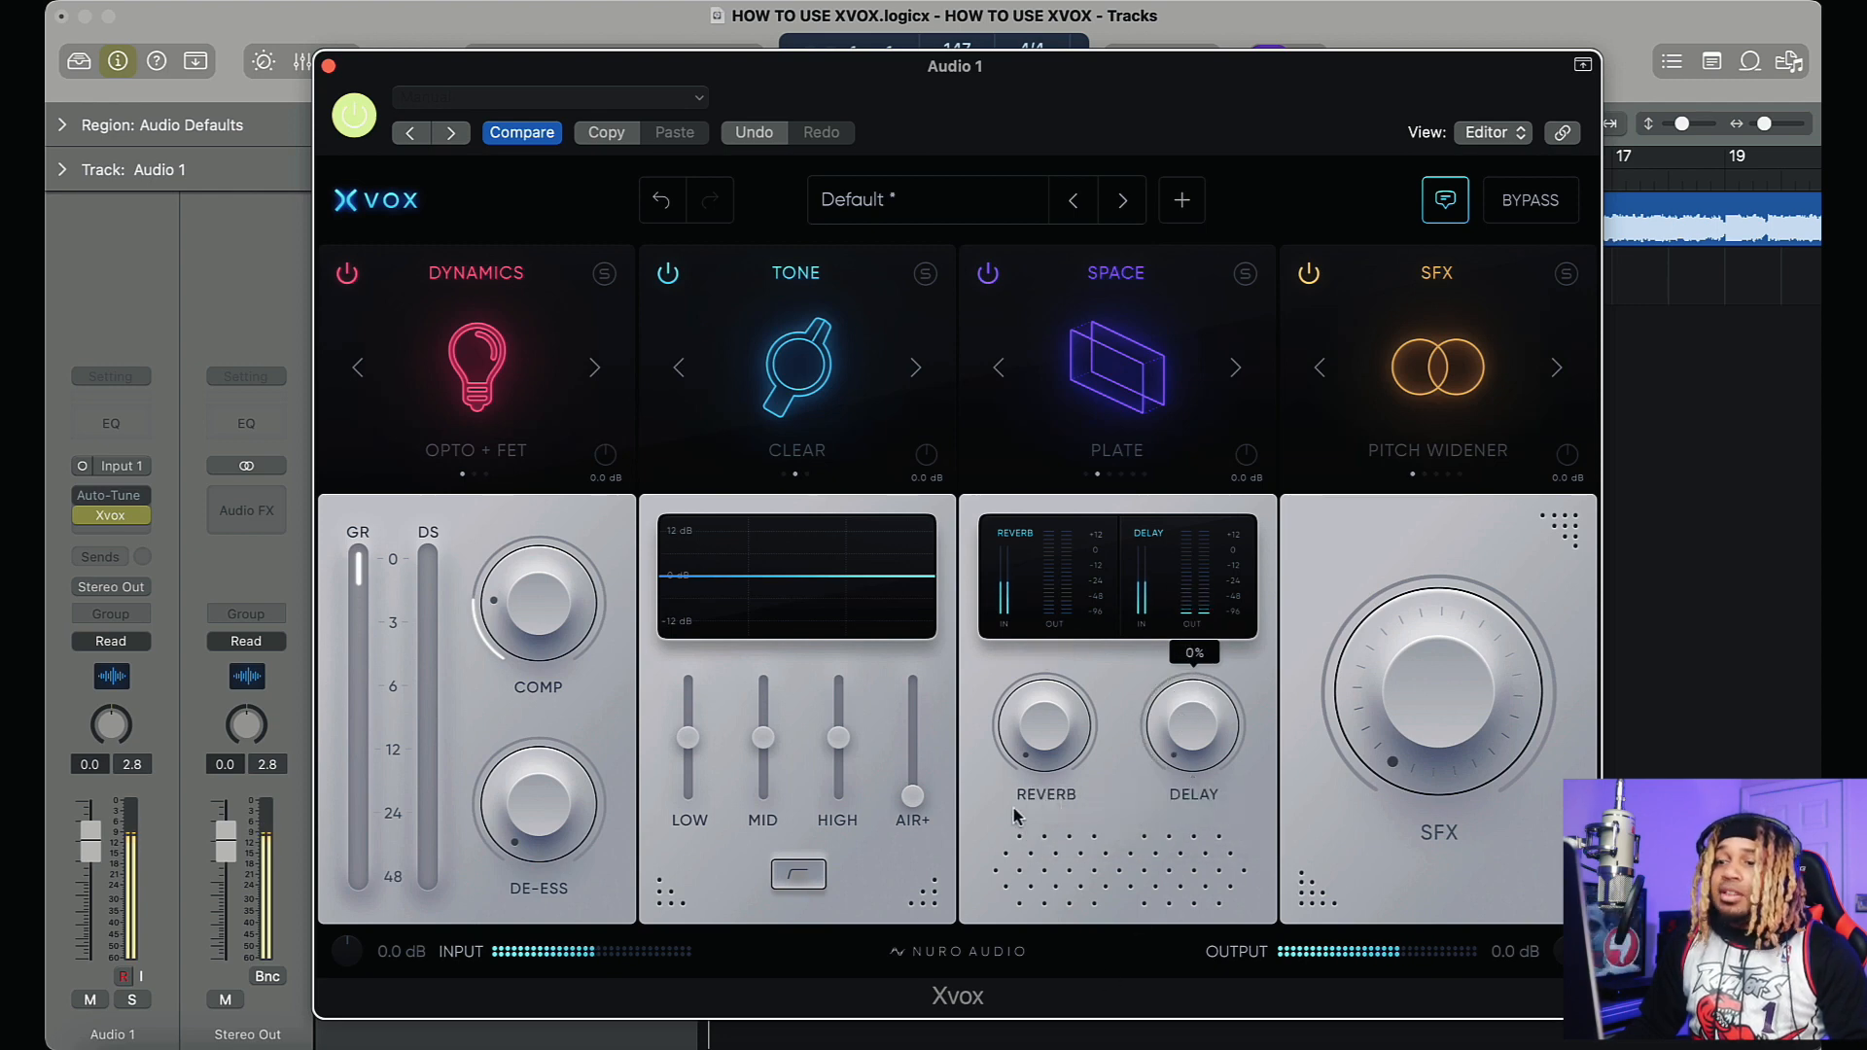
Step: Try a subtle reverb level of about 5% on the PLATE space, and bring it back to zero
mouse_move(1044, 725)
mouse_down()
mouse_move(1021, 584)
mouse_move(1000, 683)
mouse_move(1020, 729)
mouse_up()
mouse_move(1026, 722)
mouse_down()
mouse_move(1008, 673)
mouse_move(1026, 703)
mouse_up()
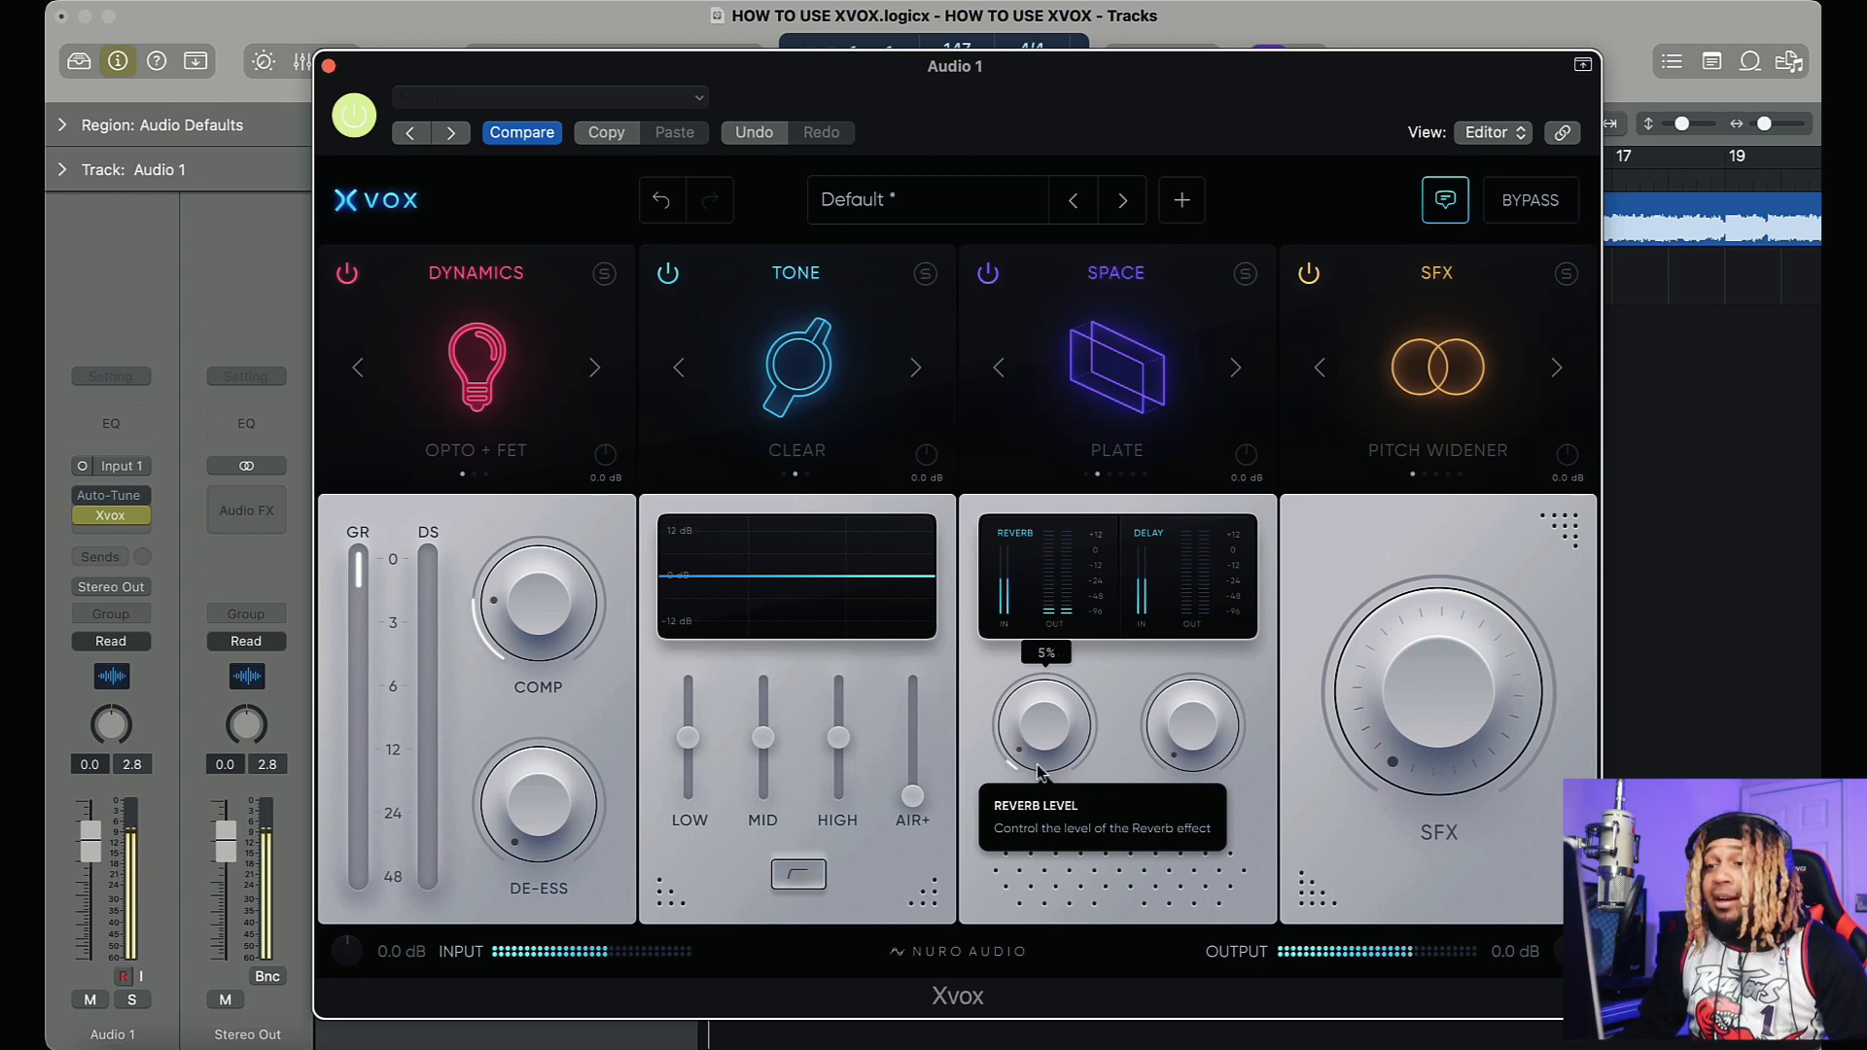
drag(1038, 766, 1036, 777)
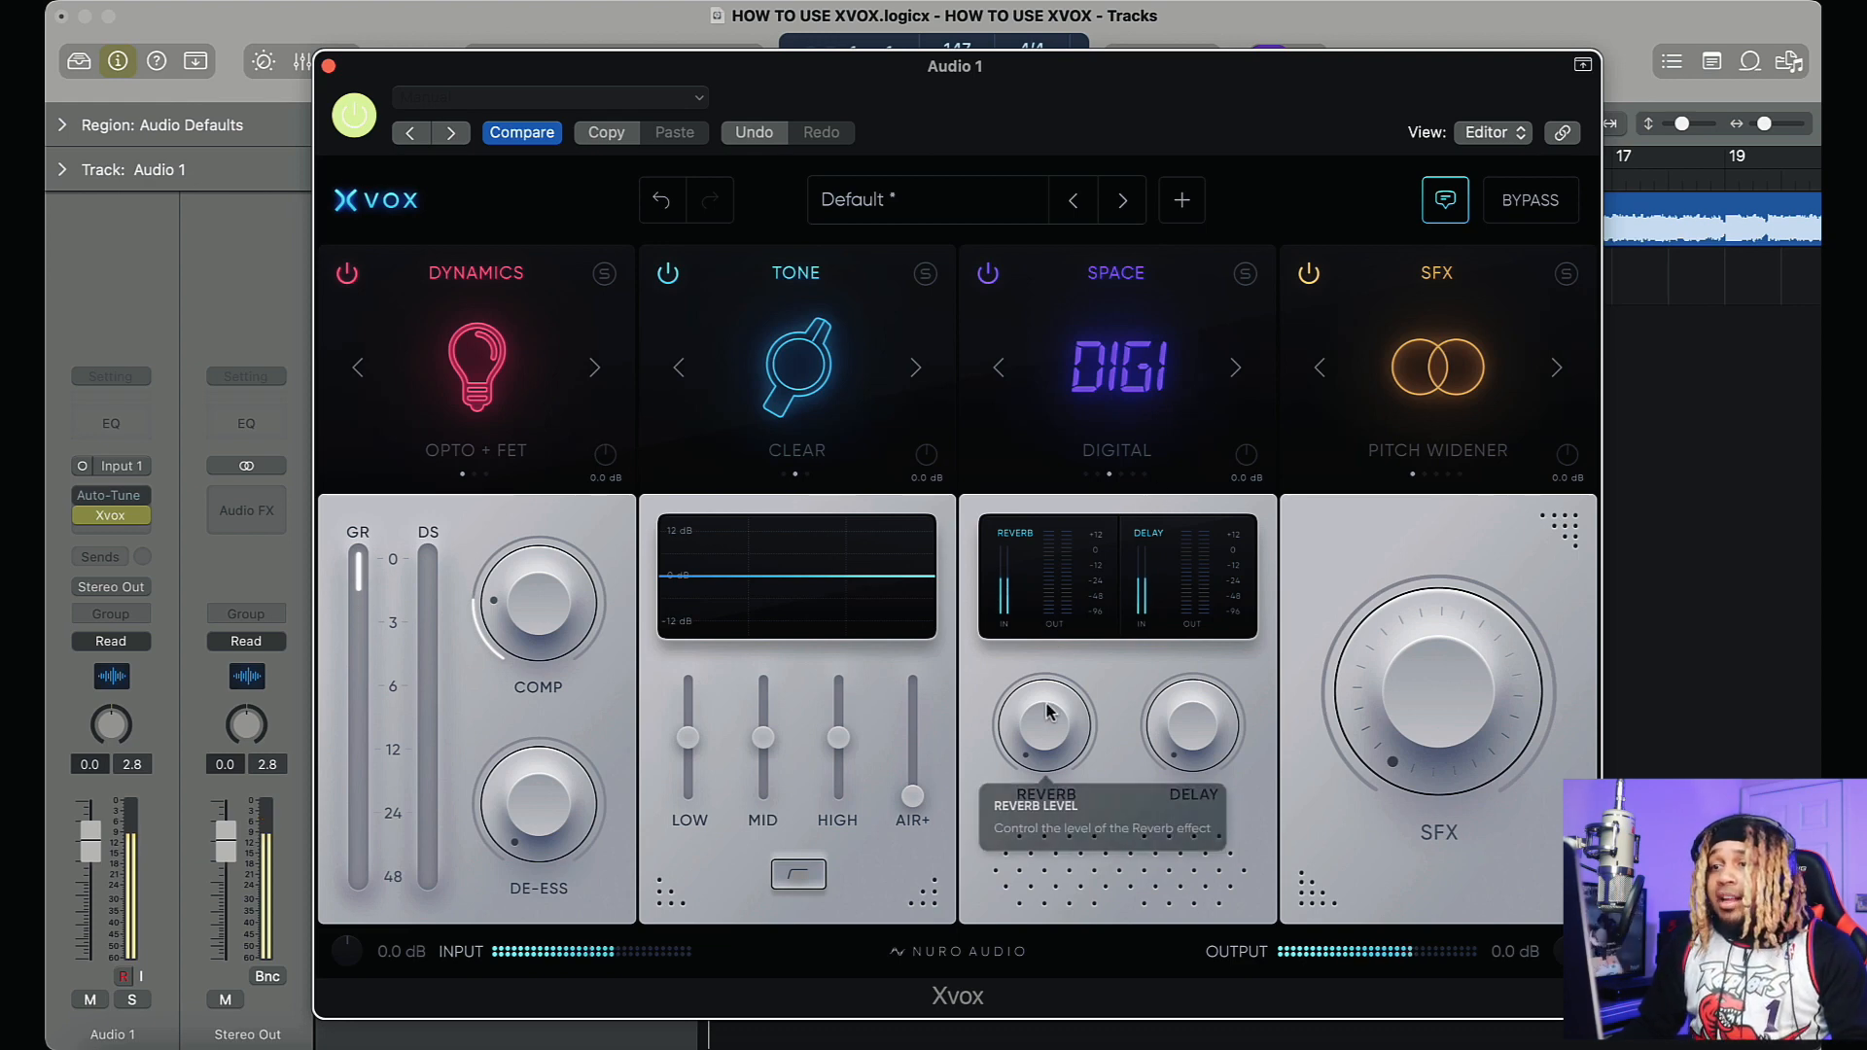
Step: Try the DIGITAL space with reverb up to 46% and delay at 46%, and return both levels to zero
drag(1055, 712, 1055, 537)
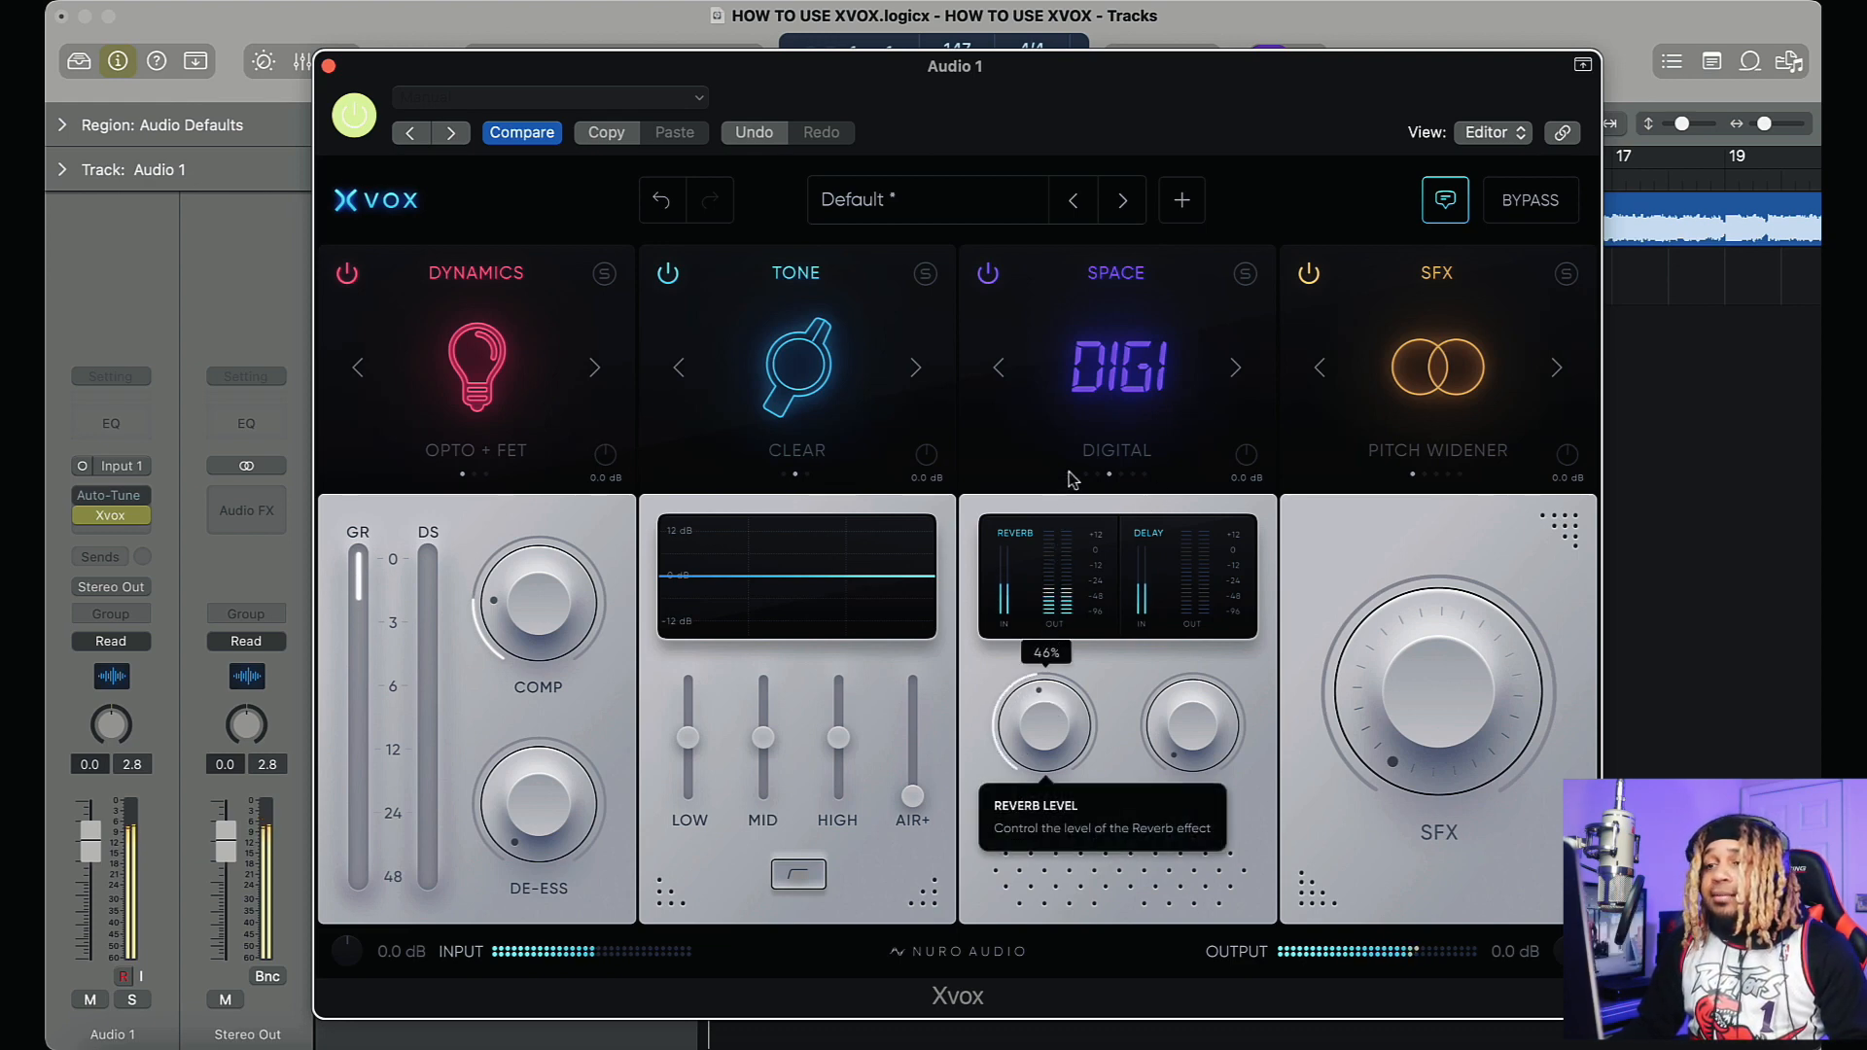
drag(1195, 731, 1199, 486)
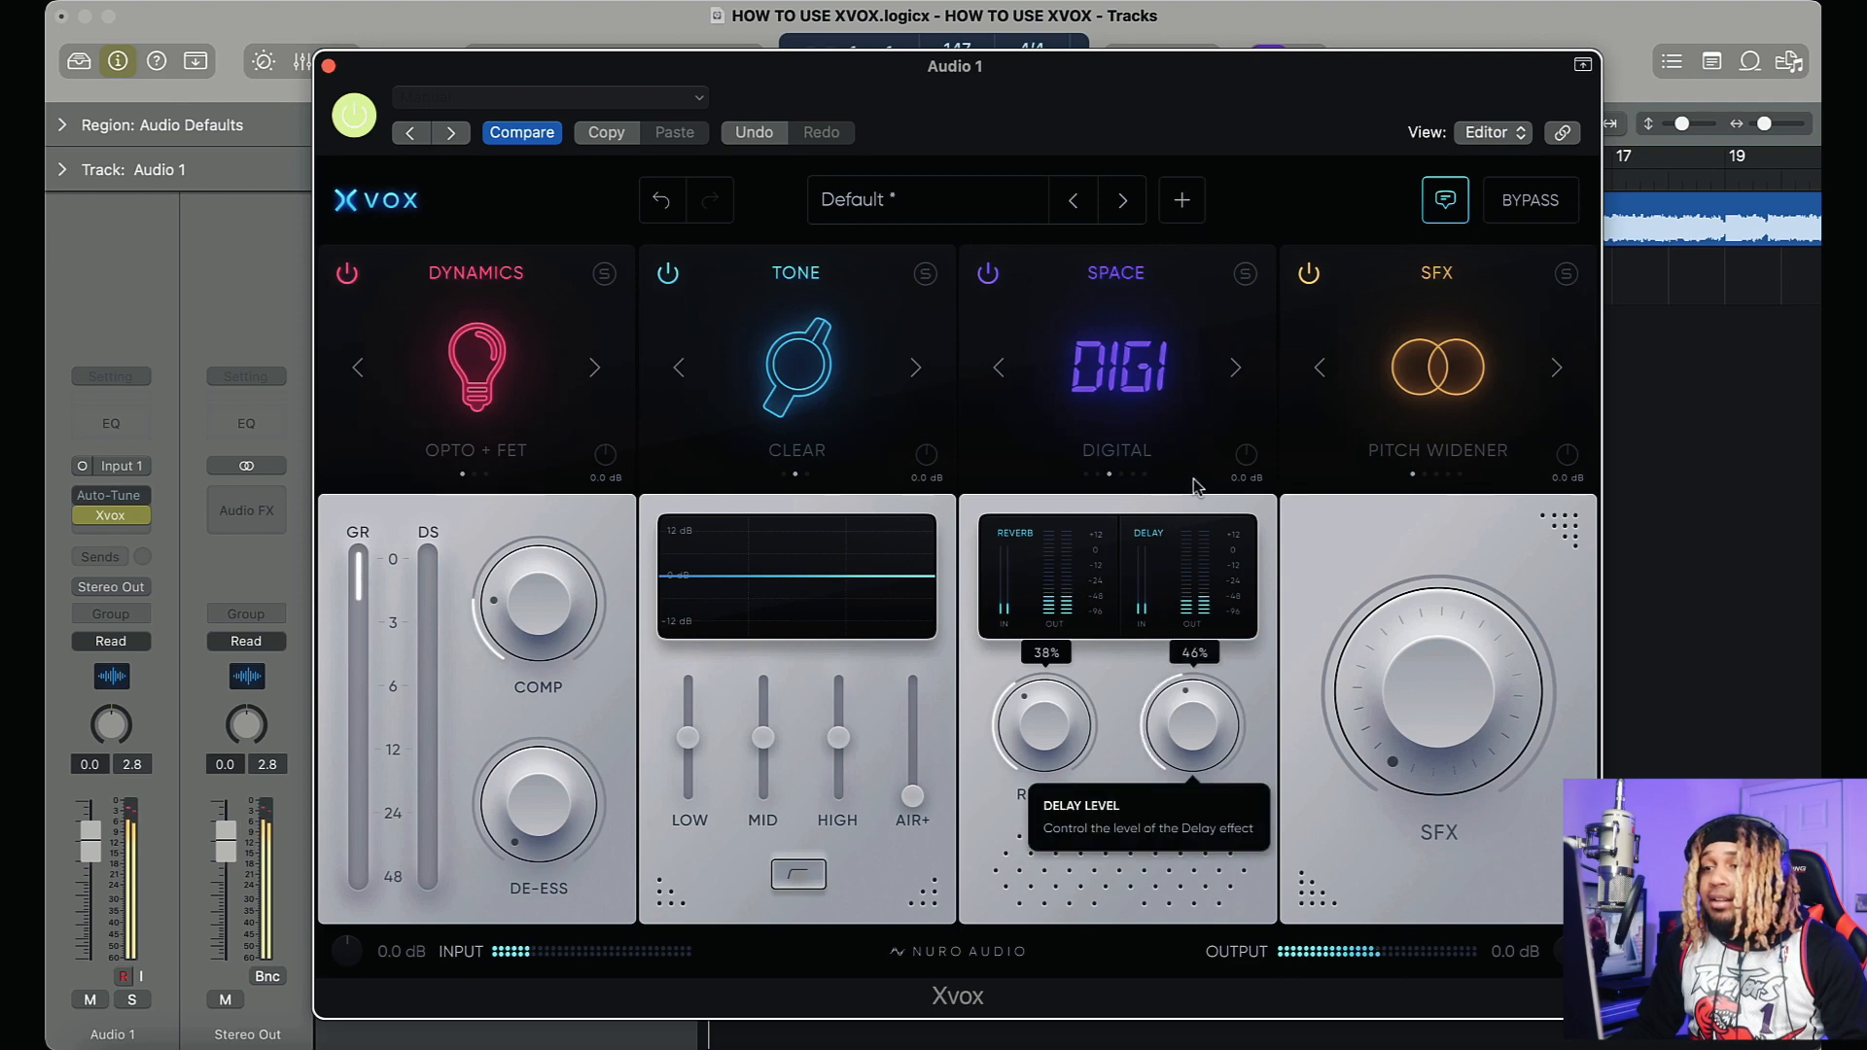
drag(1041, 733, 1013, 819)
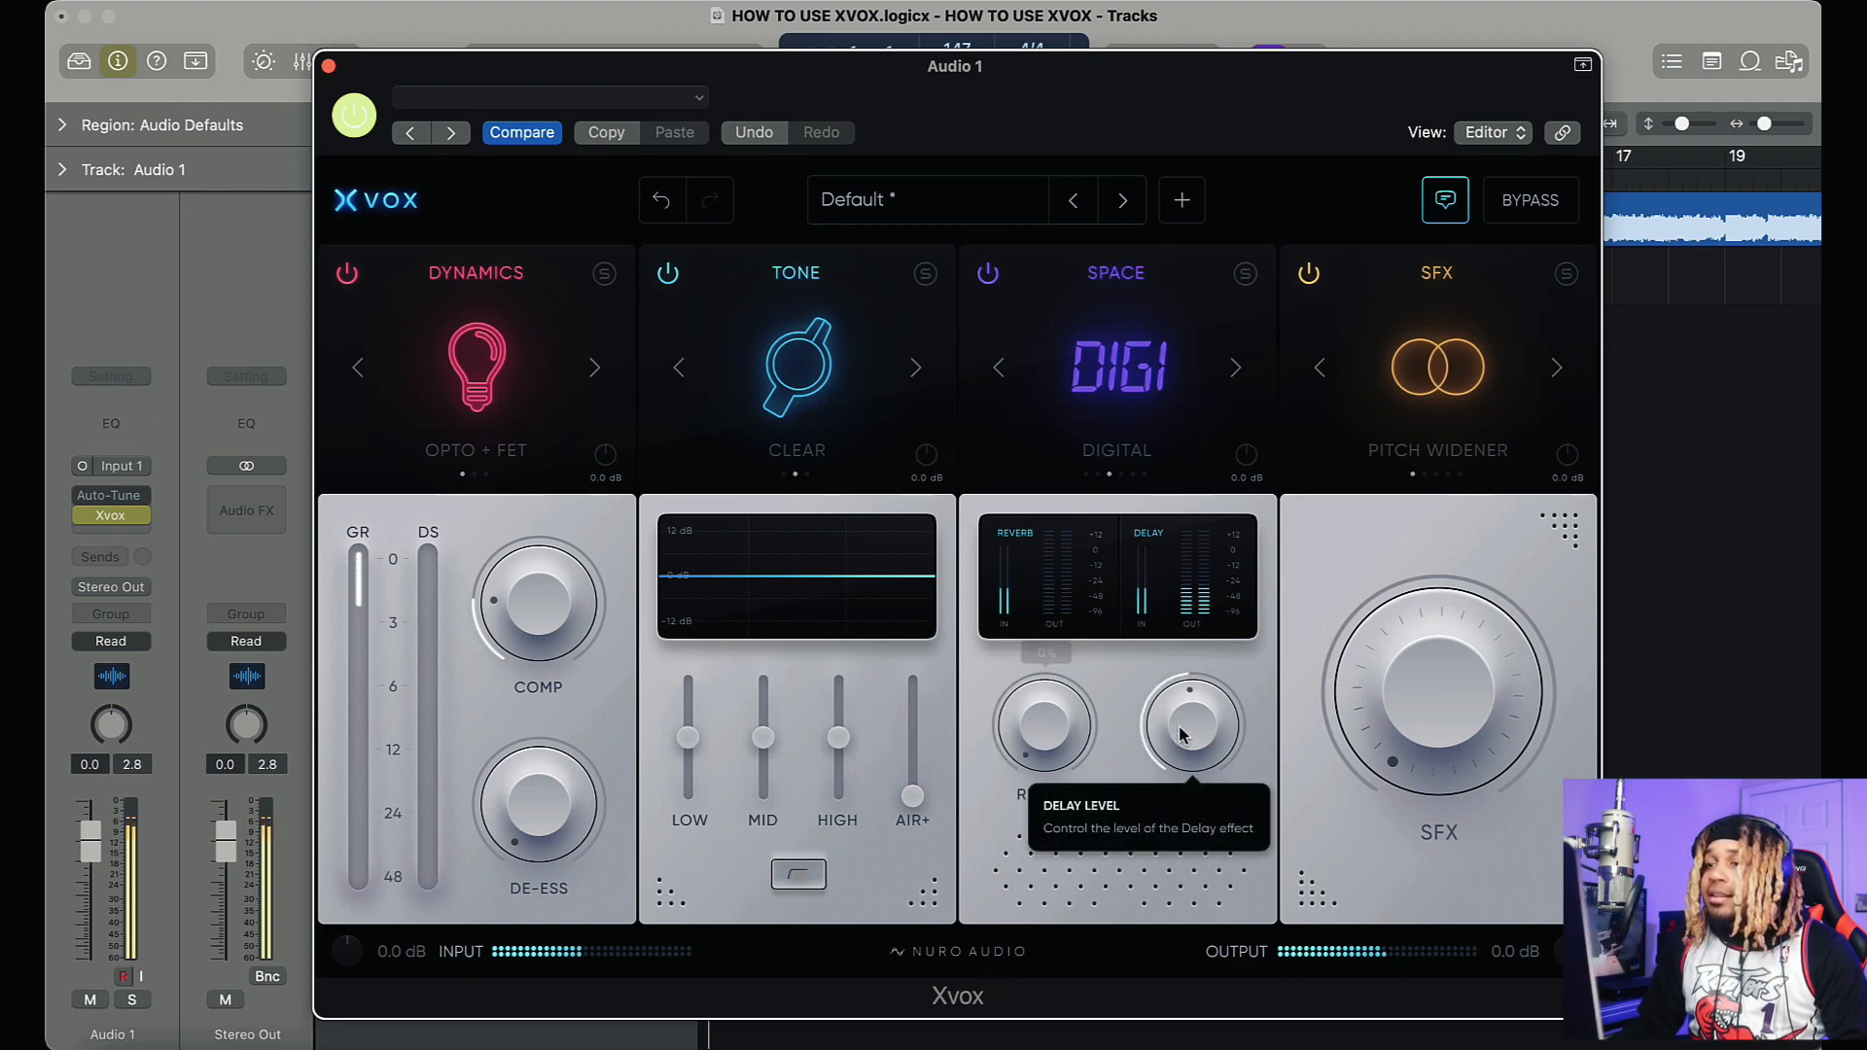
drag(1176, 738, 1161, 887)
Step: Try the ROOM space with a raised reverb level and delay at 49%, and switch the Space module to SHORT PLATE
drag(1062, 744, 1050, 629)
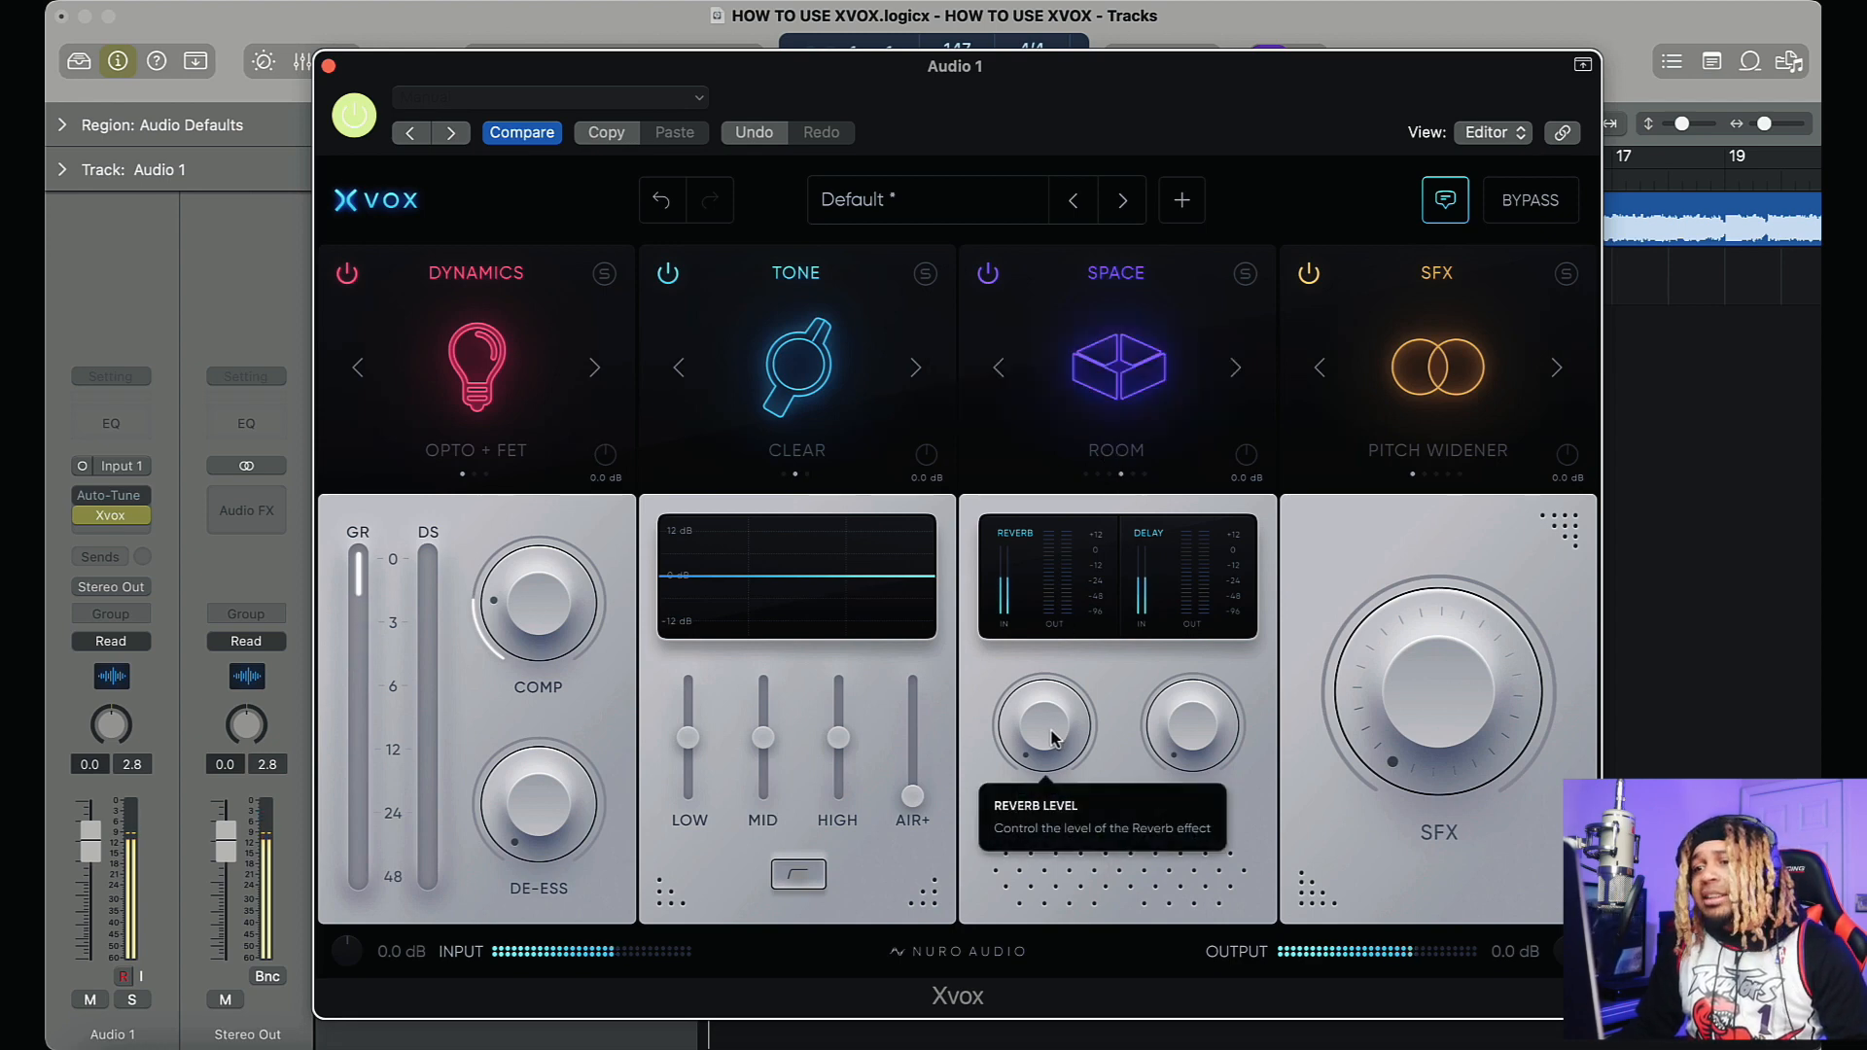
drag(1052, 739, 1065, 633)
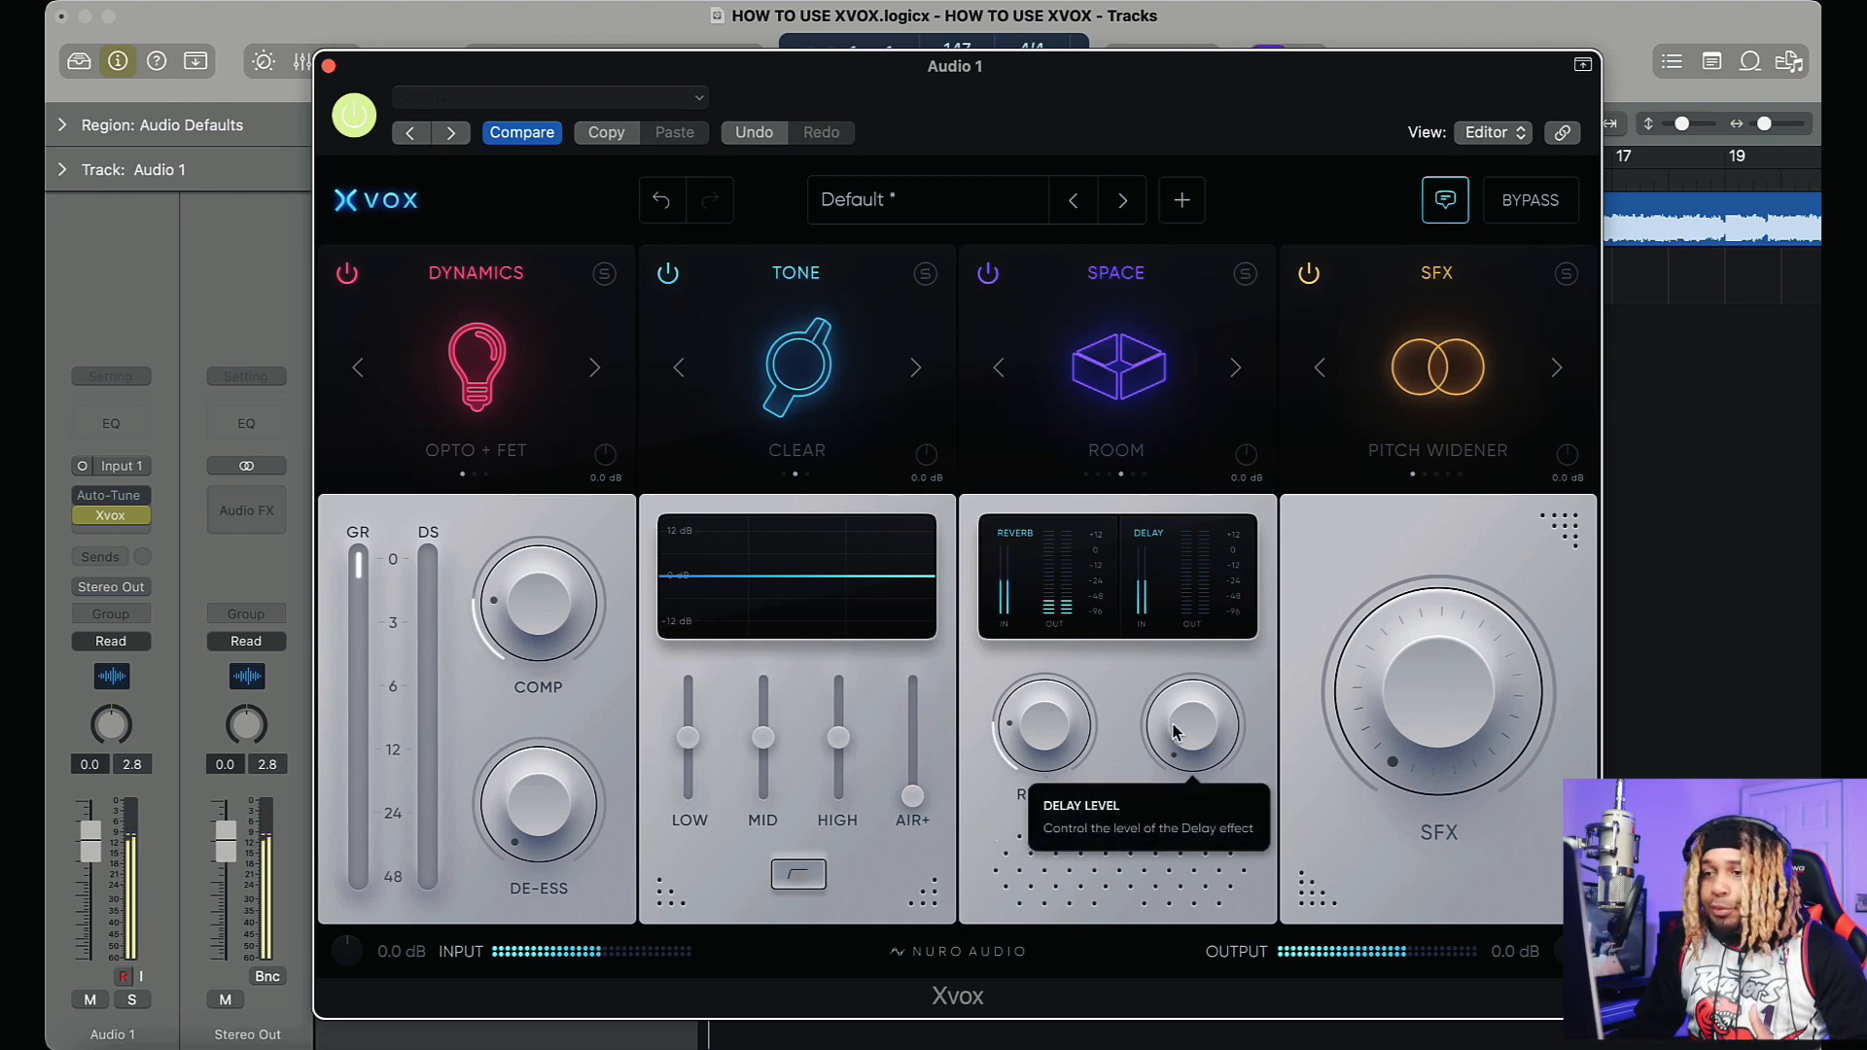
drag(1174, 731, 1151, 475)
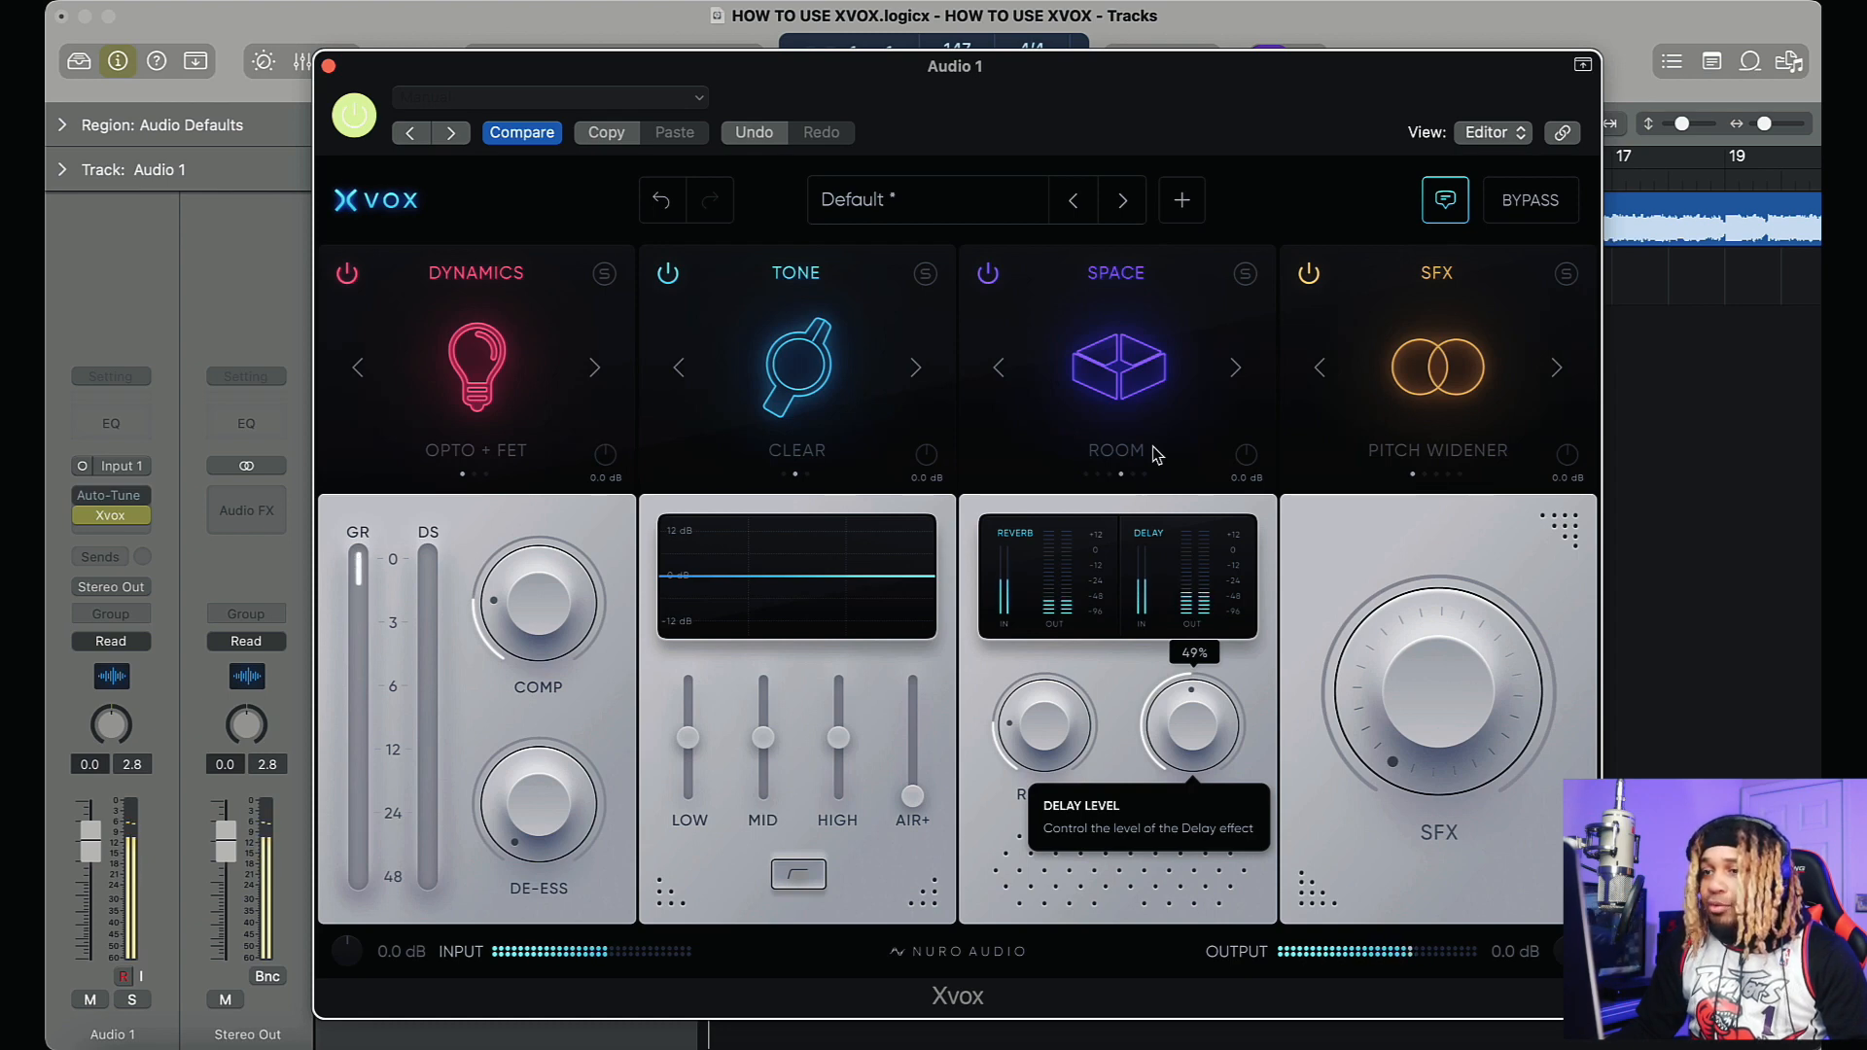
click(1235, 369)
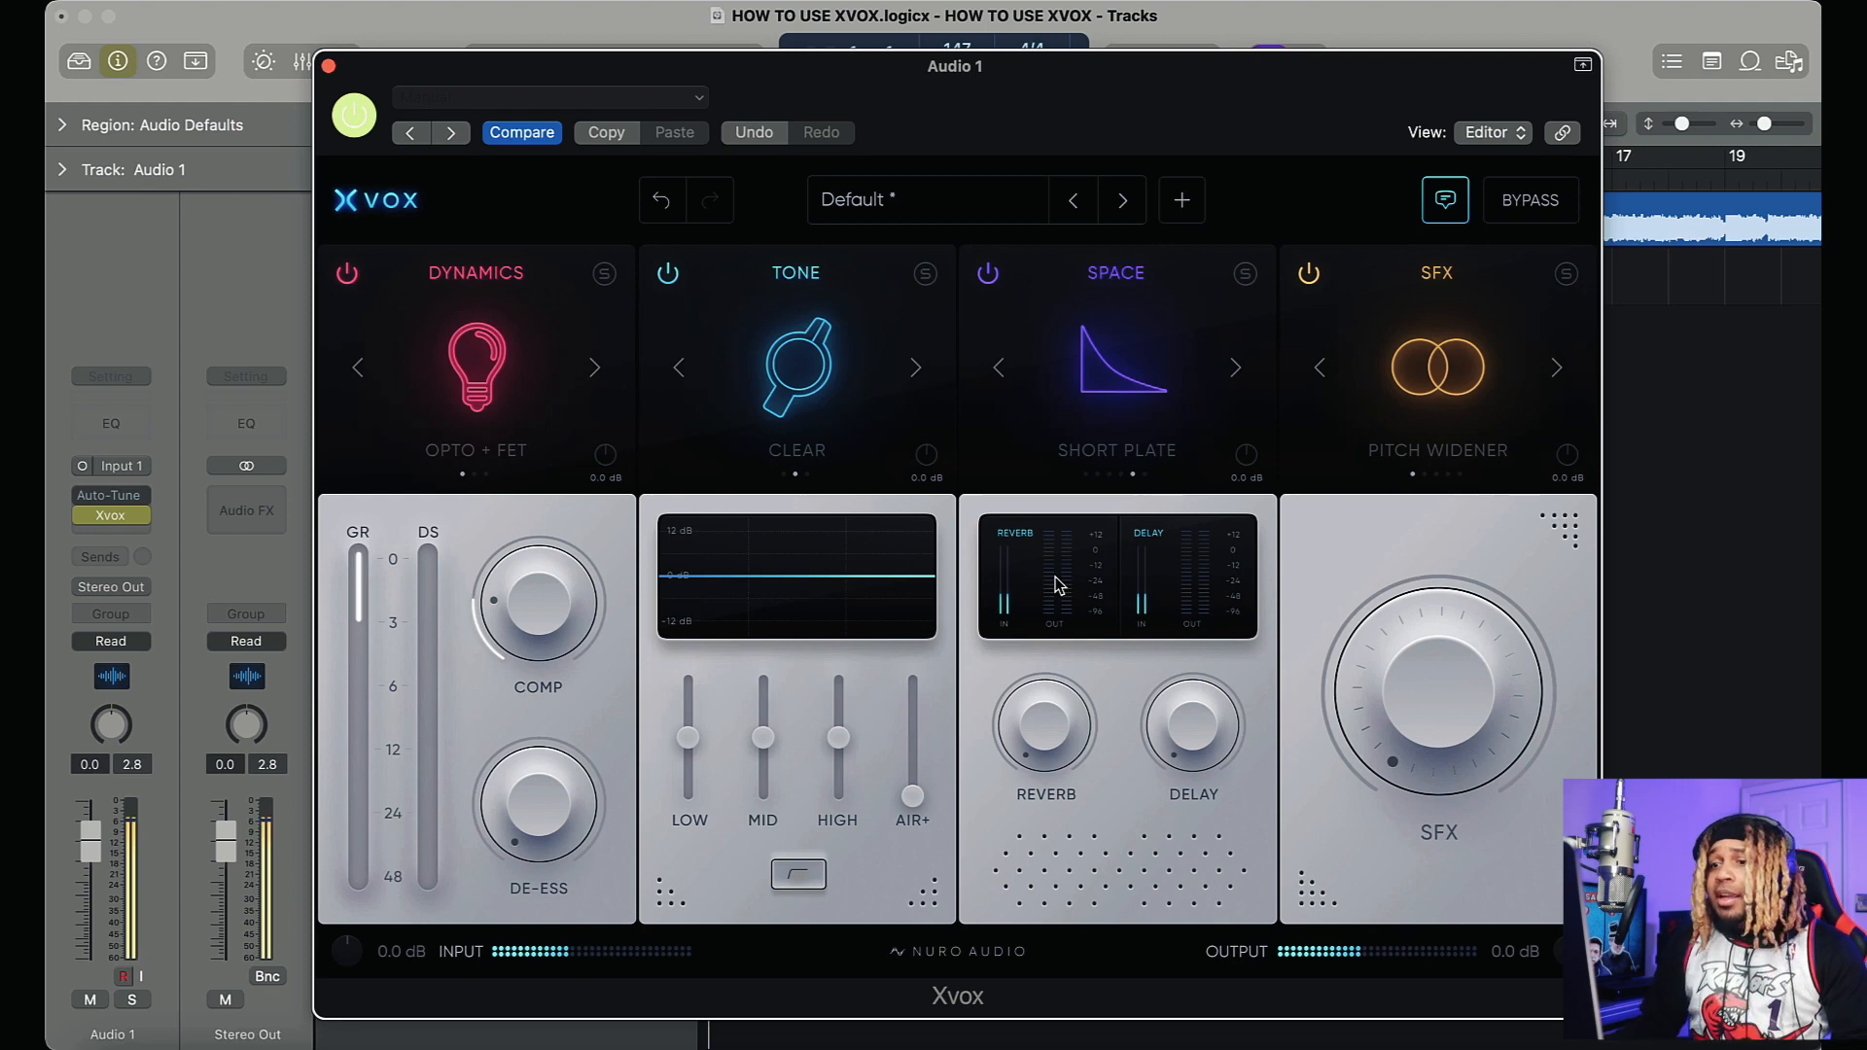
Step: Try the SHORT PLATE space with reverb at 18% and raised delay, and the INFINIVERB space with raised reverb and delay
drag(1044, 730, 1004, 617)
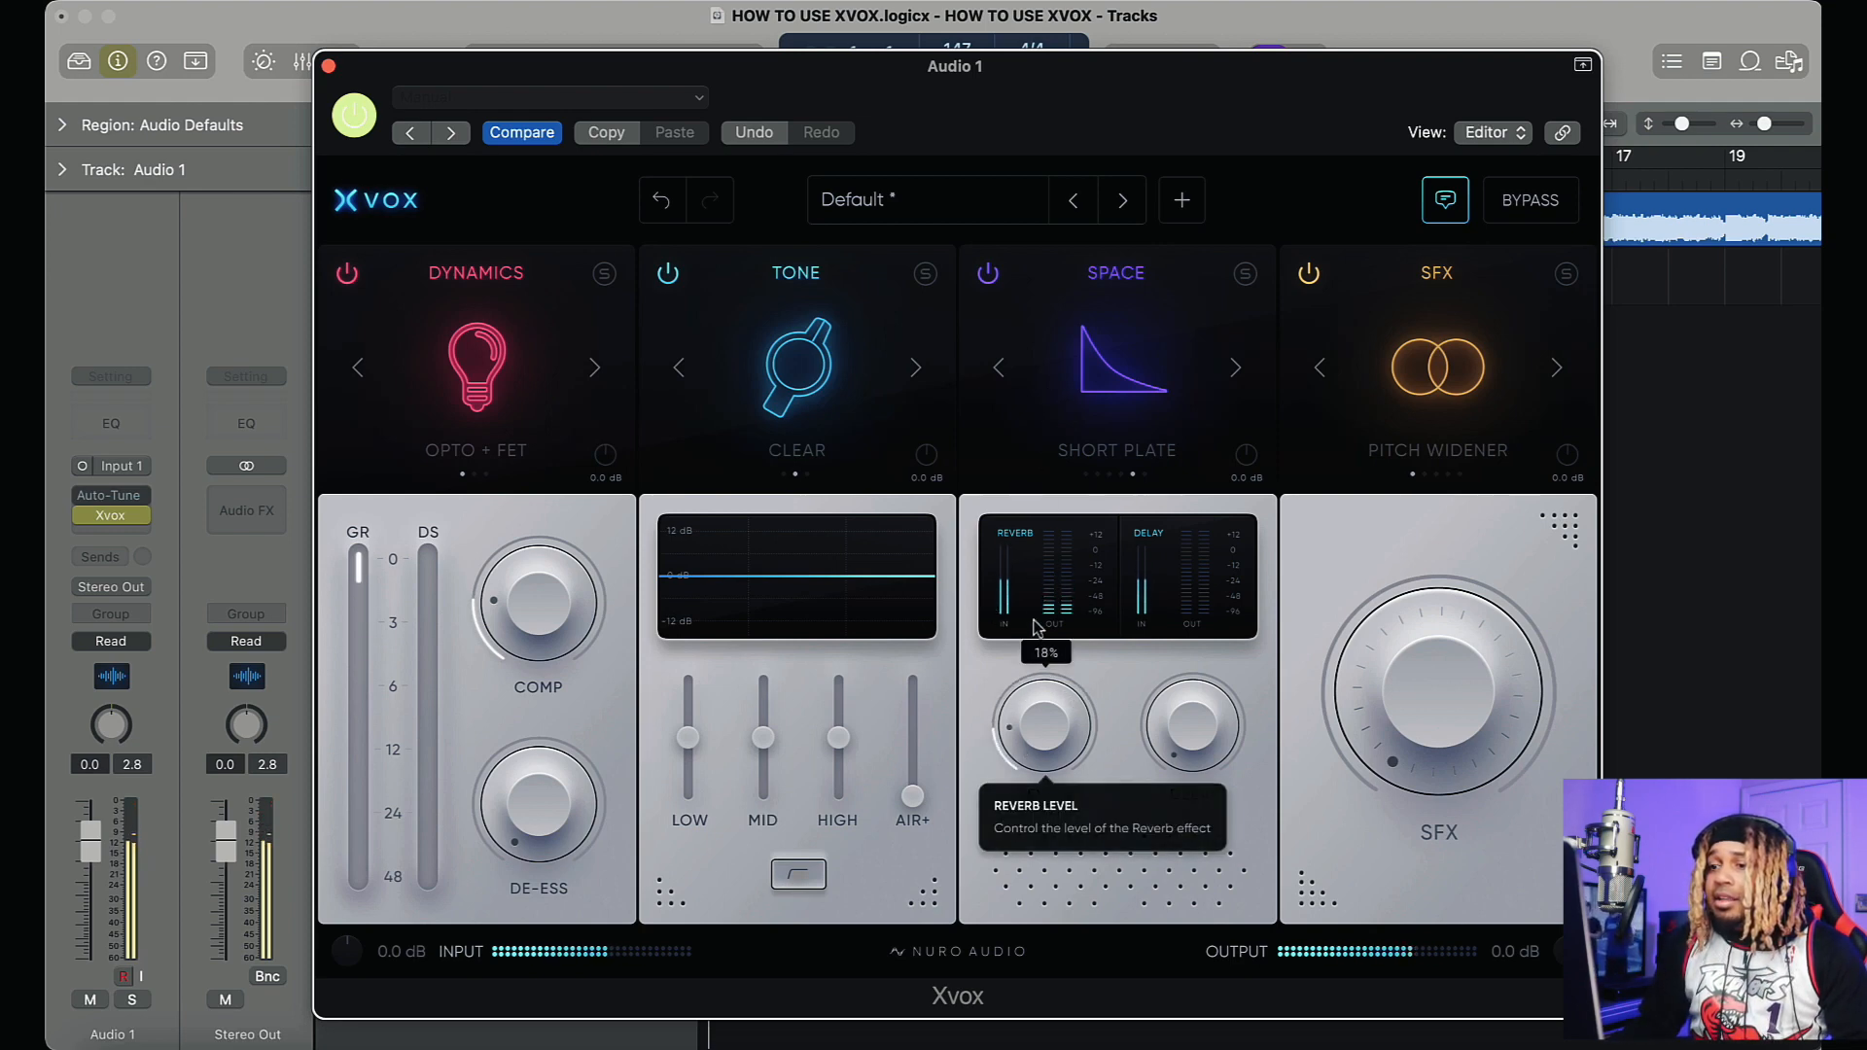
drag(1190, 735, 1186, 467)
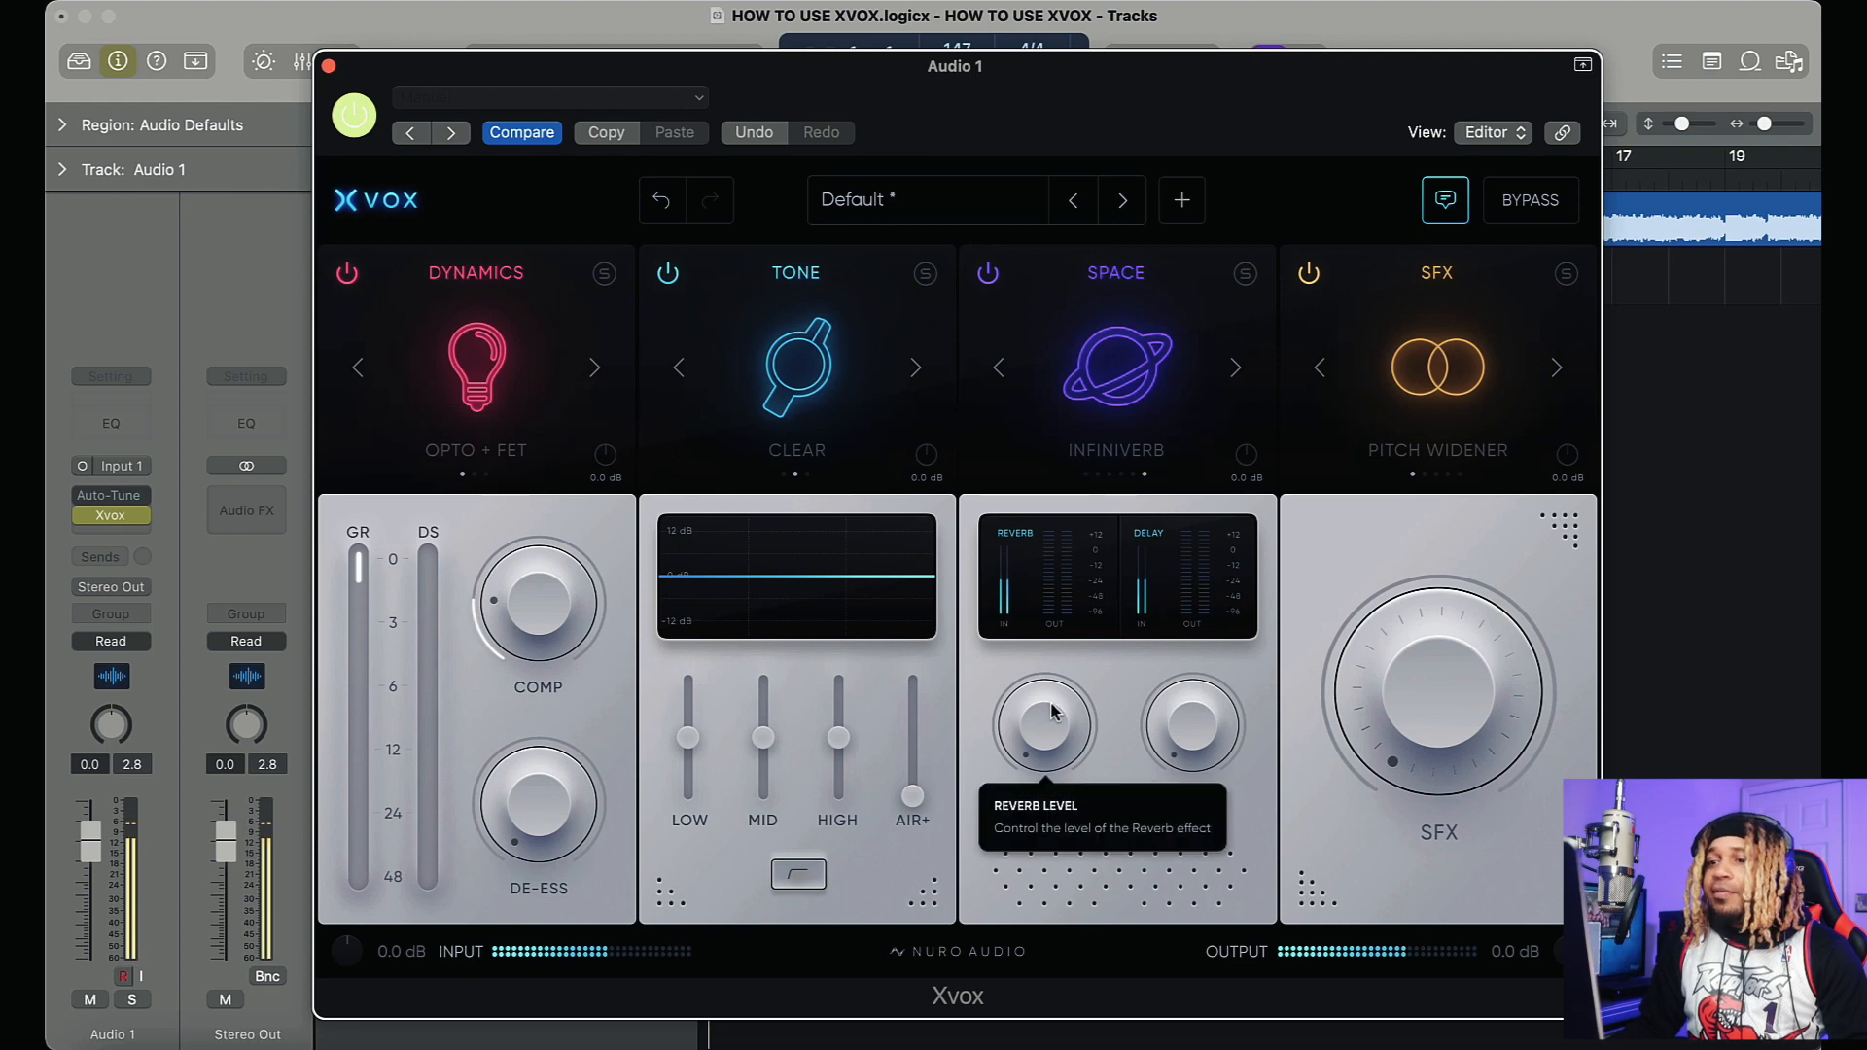
drag(1053, 713, 1065, 661)
drag(1192, 724, 1171, 661)
drag(1046, 730, 1039, 809)
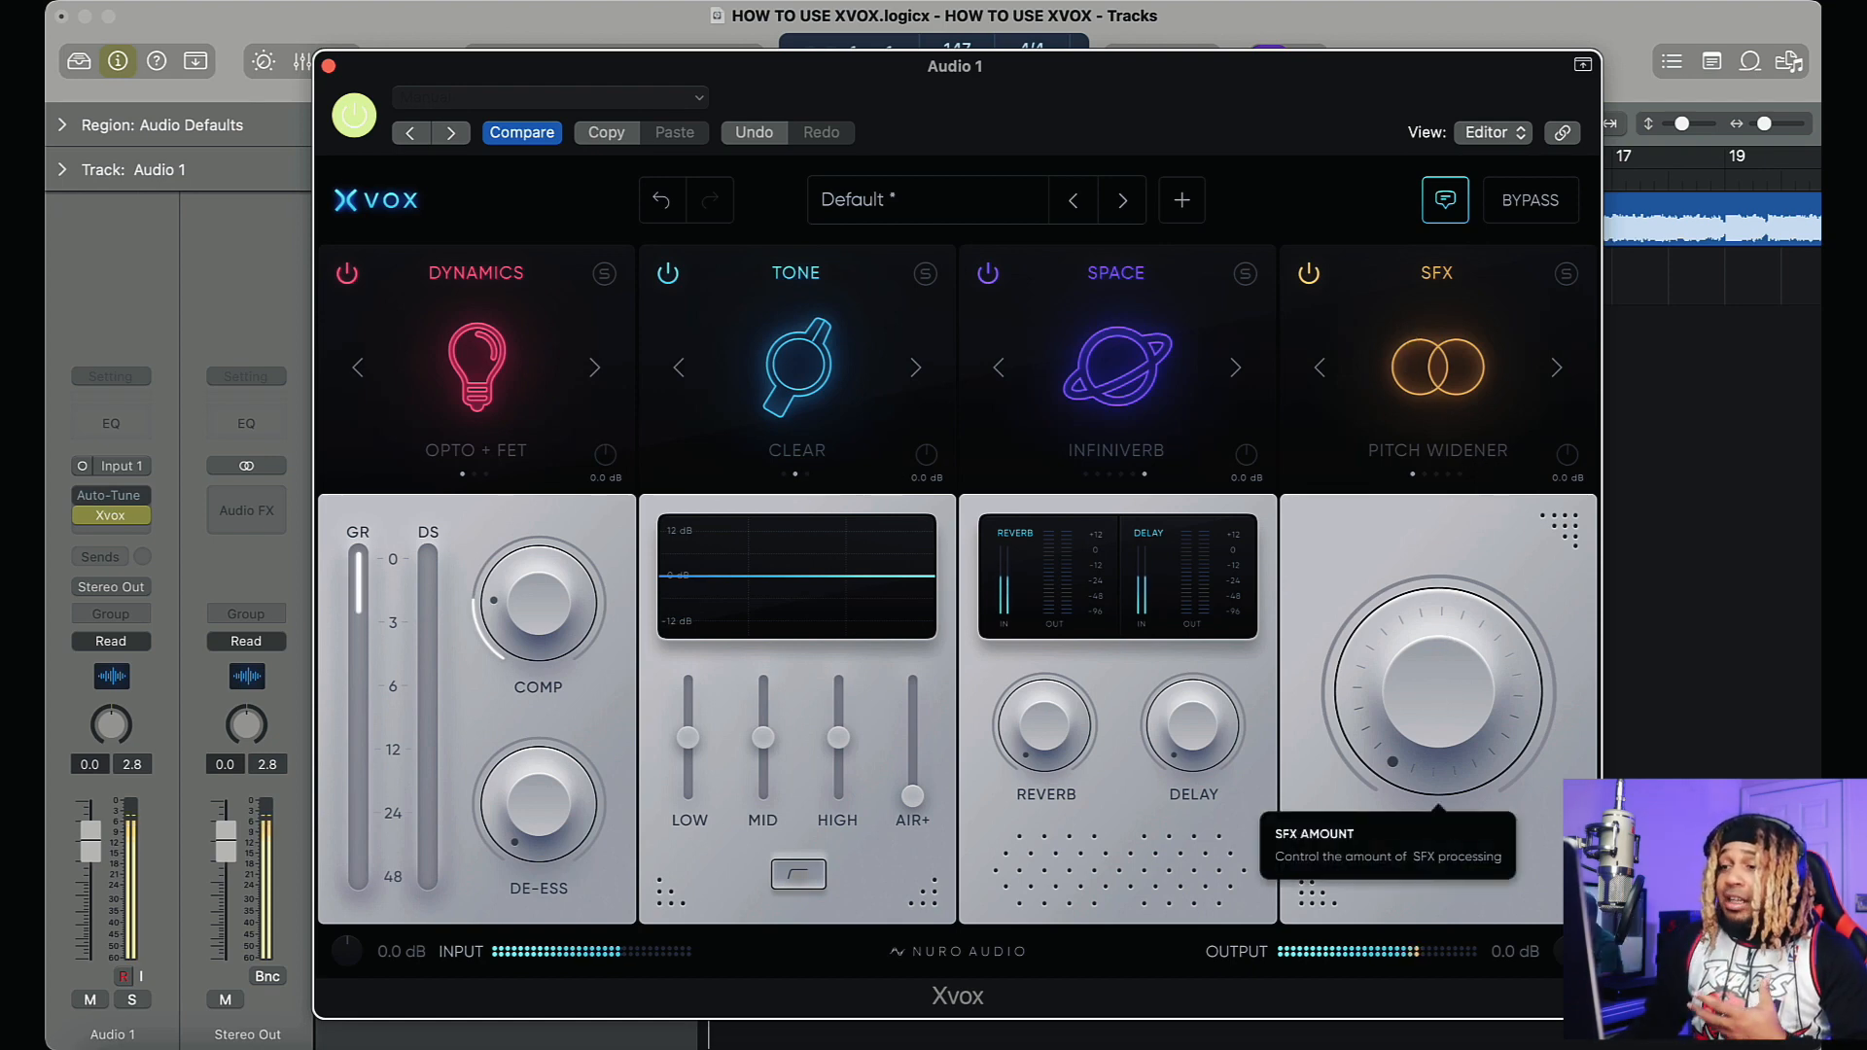
Step: Try the PITCH WIDENER effect at 7%, and the CHORUS effect at 100%, reducing its amount to 44% and 9%
drag(1446, 686, 1453, 639)
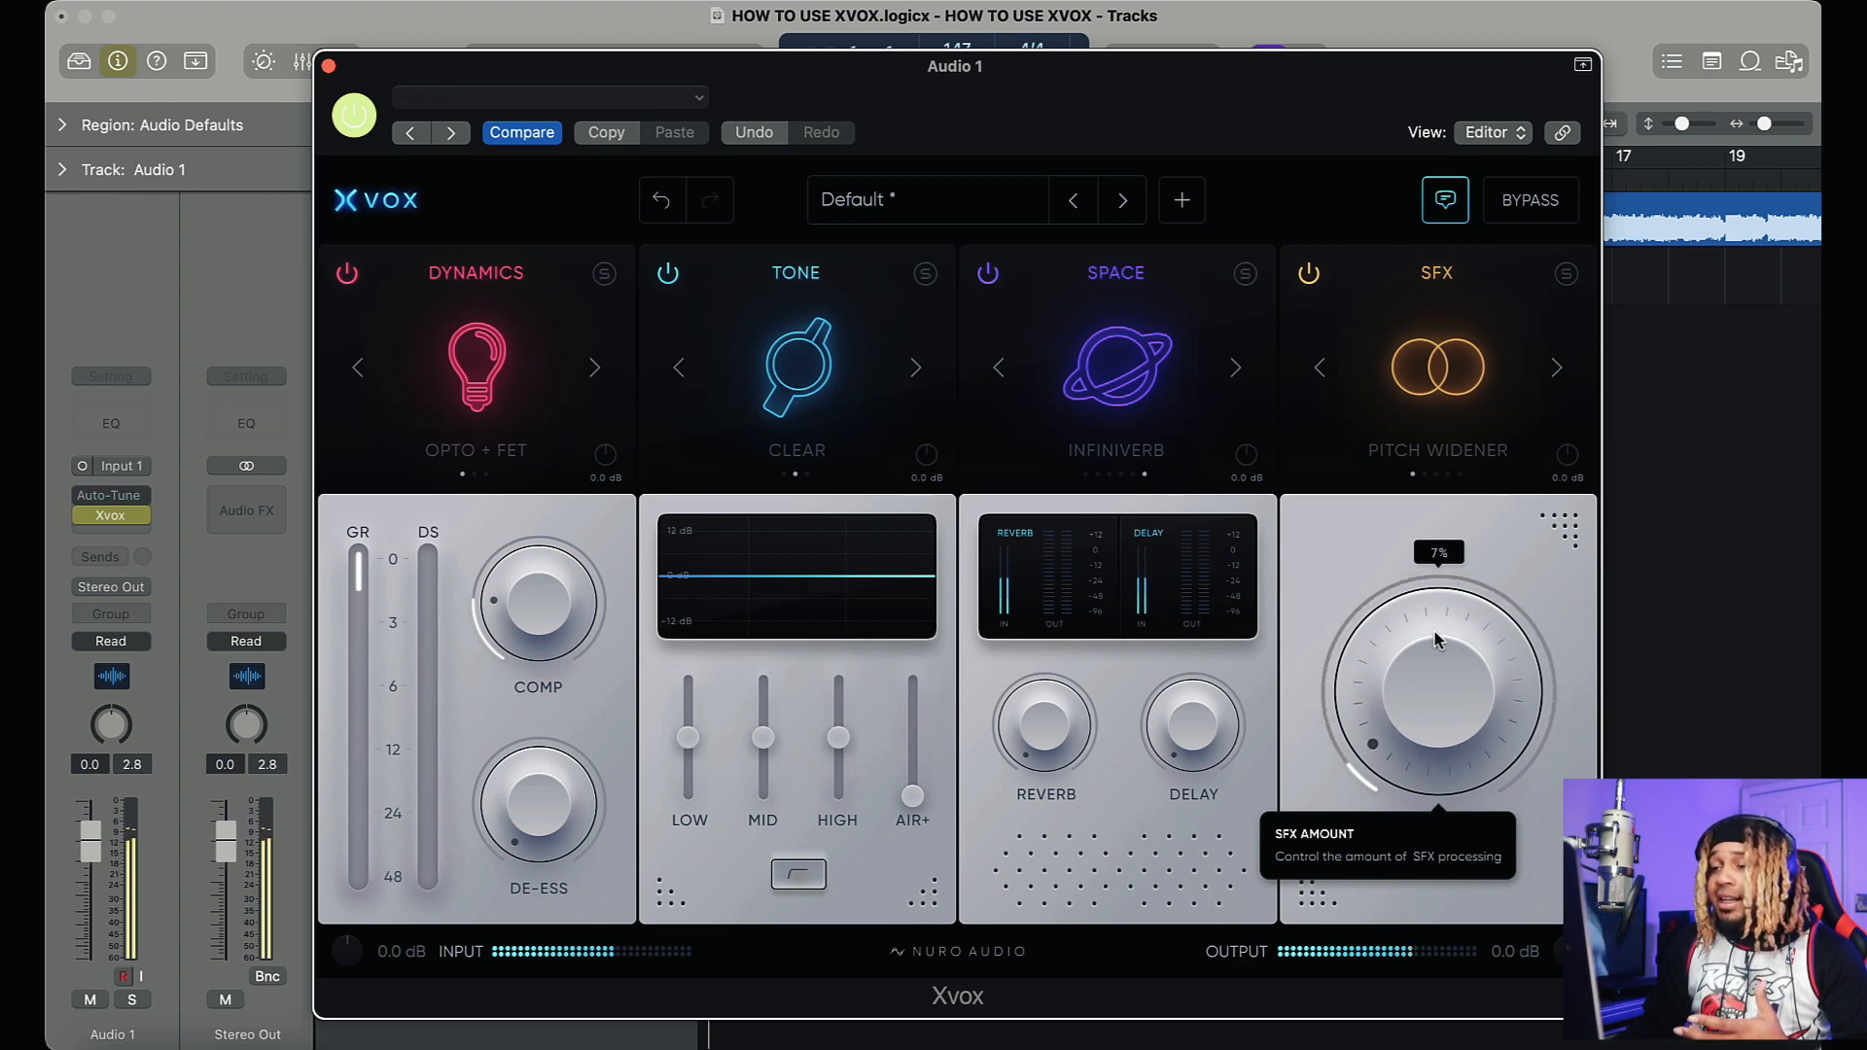
mouse_move(1437, 639)
mouse_down()
mouse_move(1417, 580)
mouse_move(1425, 429)
mouse_move(1439, 584)
mouse_move(1419, 659)
mouse_up()
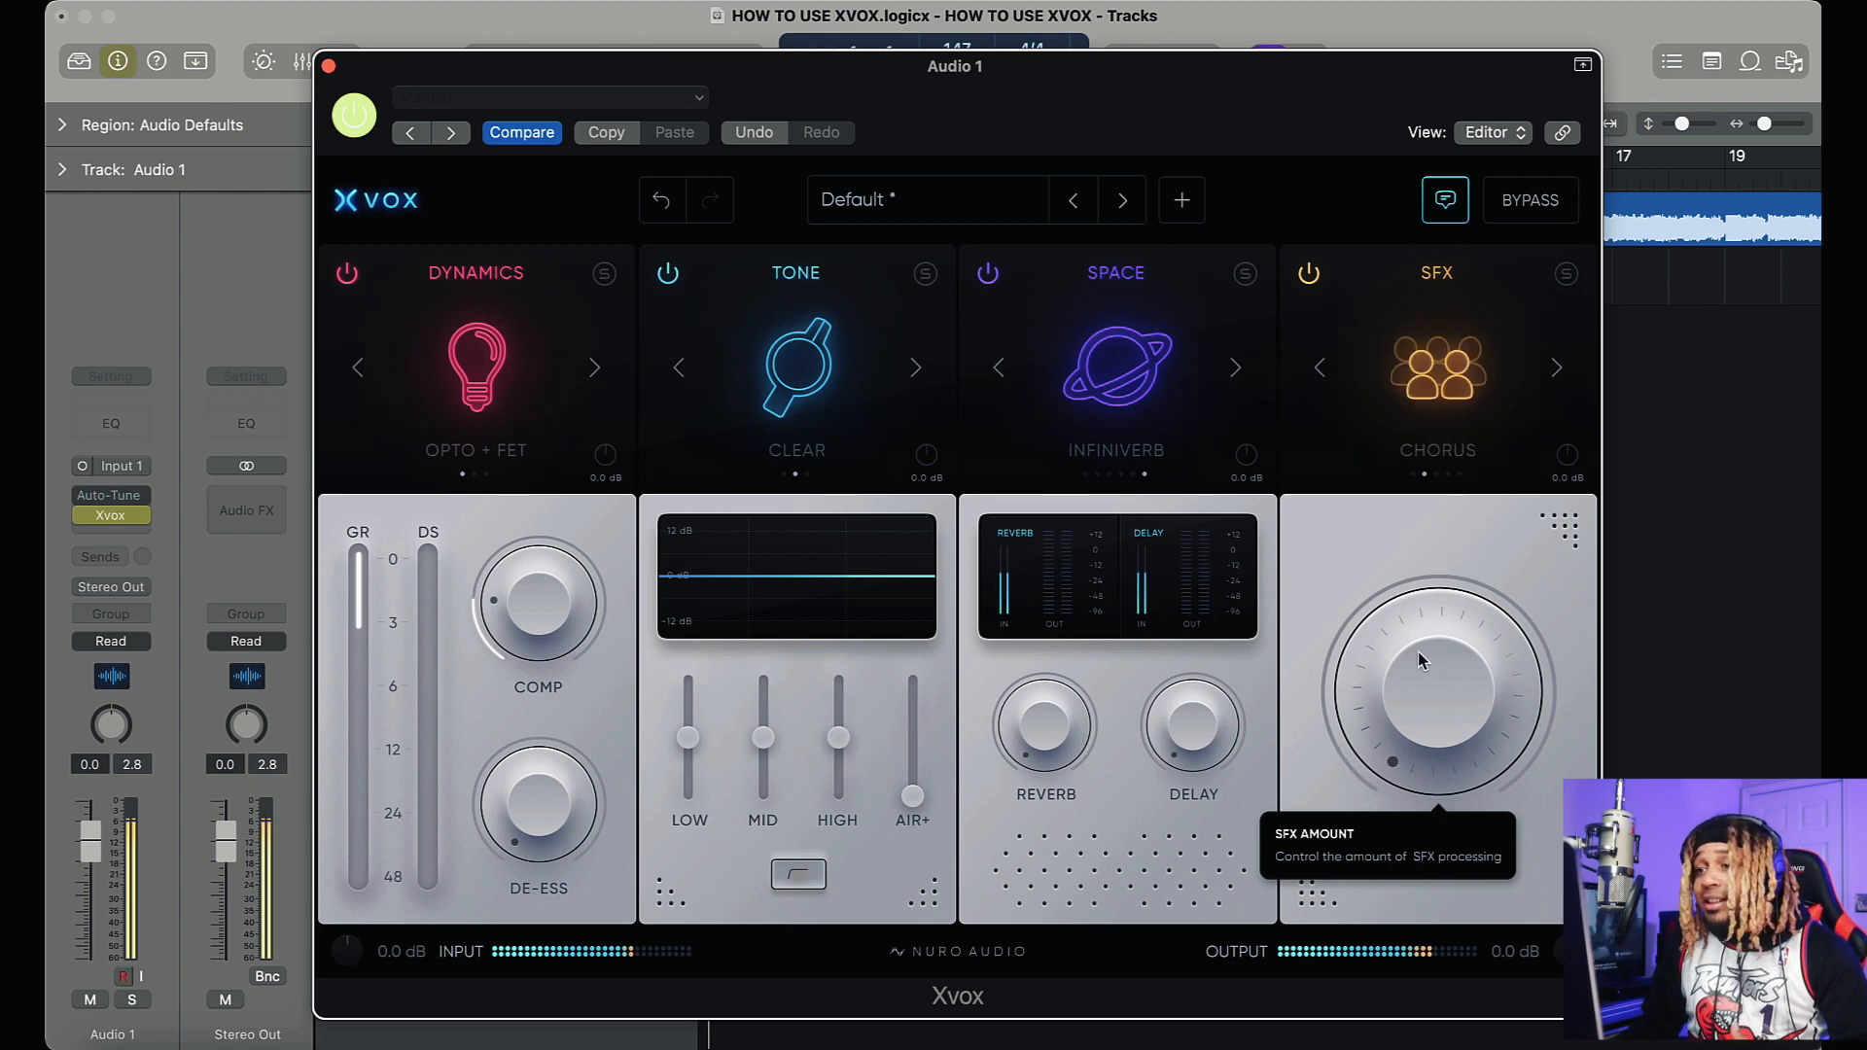
drag(1418, 659, 1534, 340)
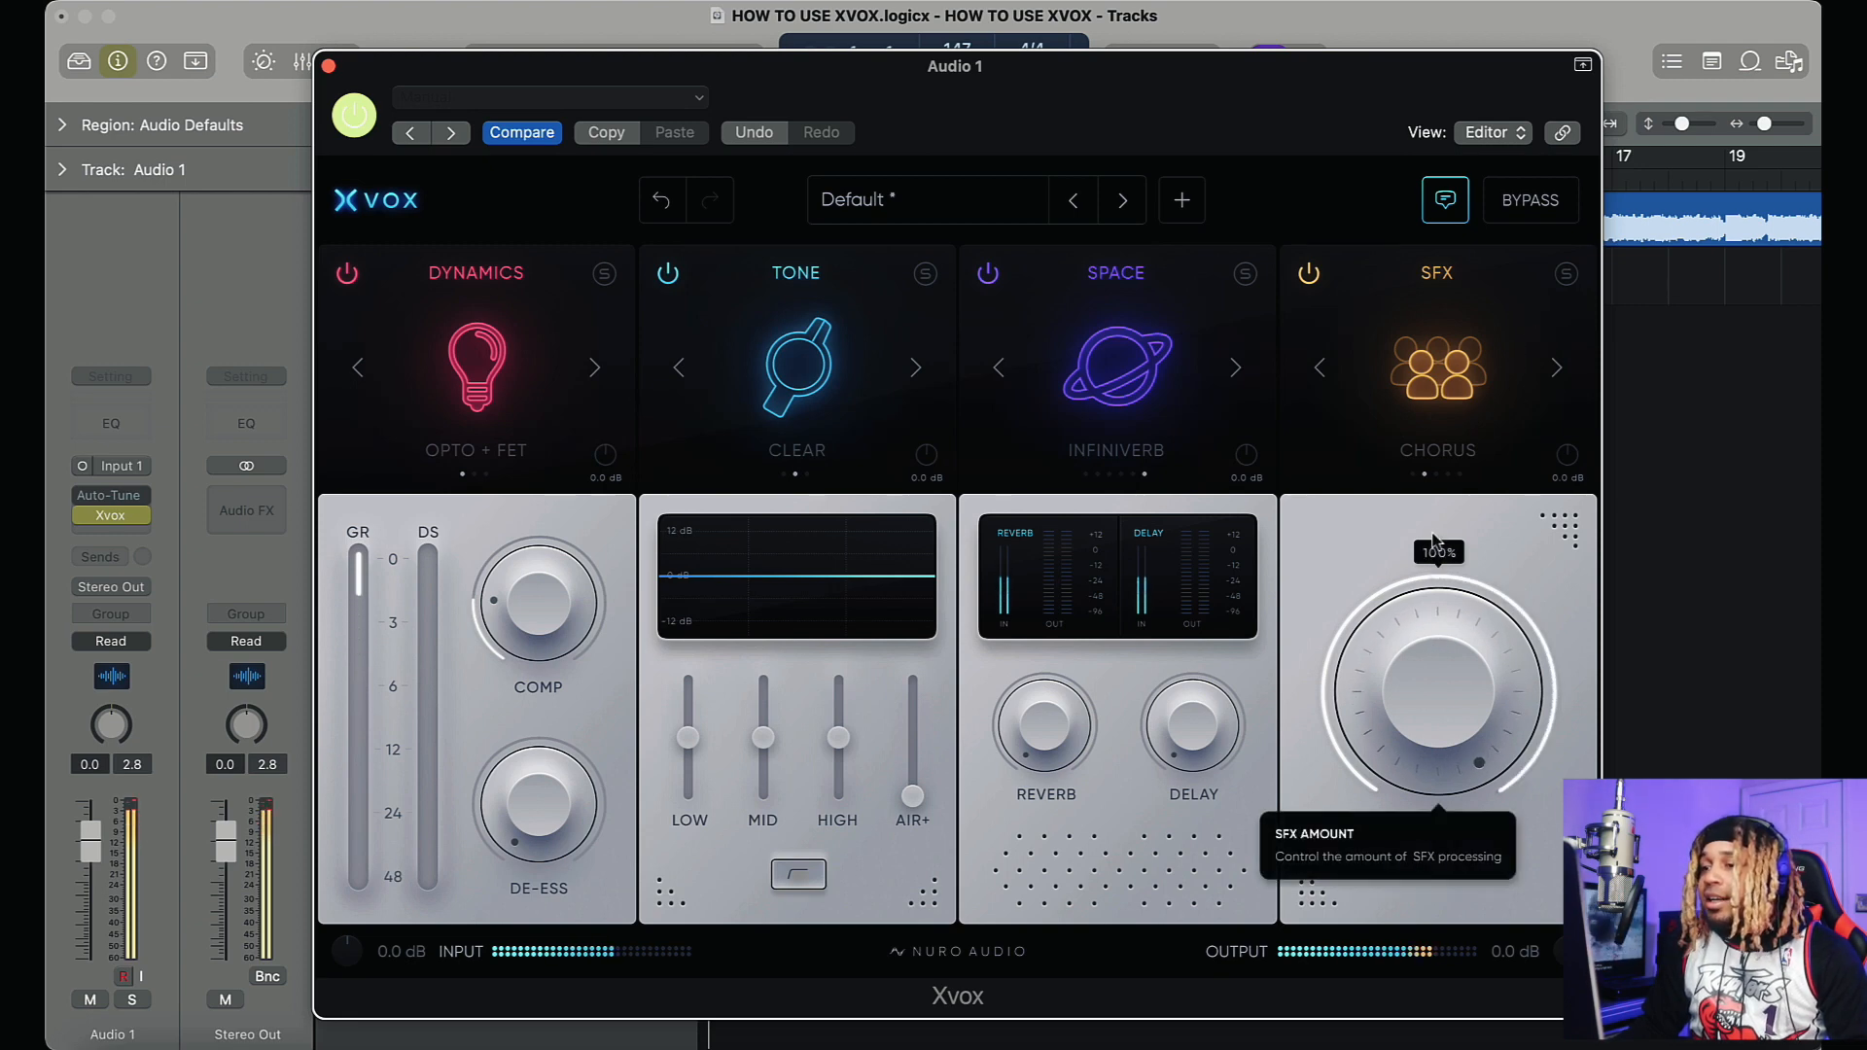
drag(1431, 601, 1369, 795)
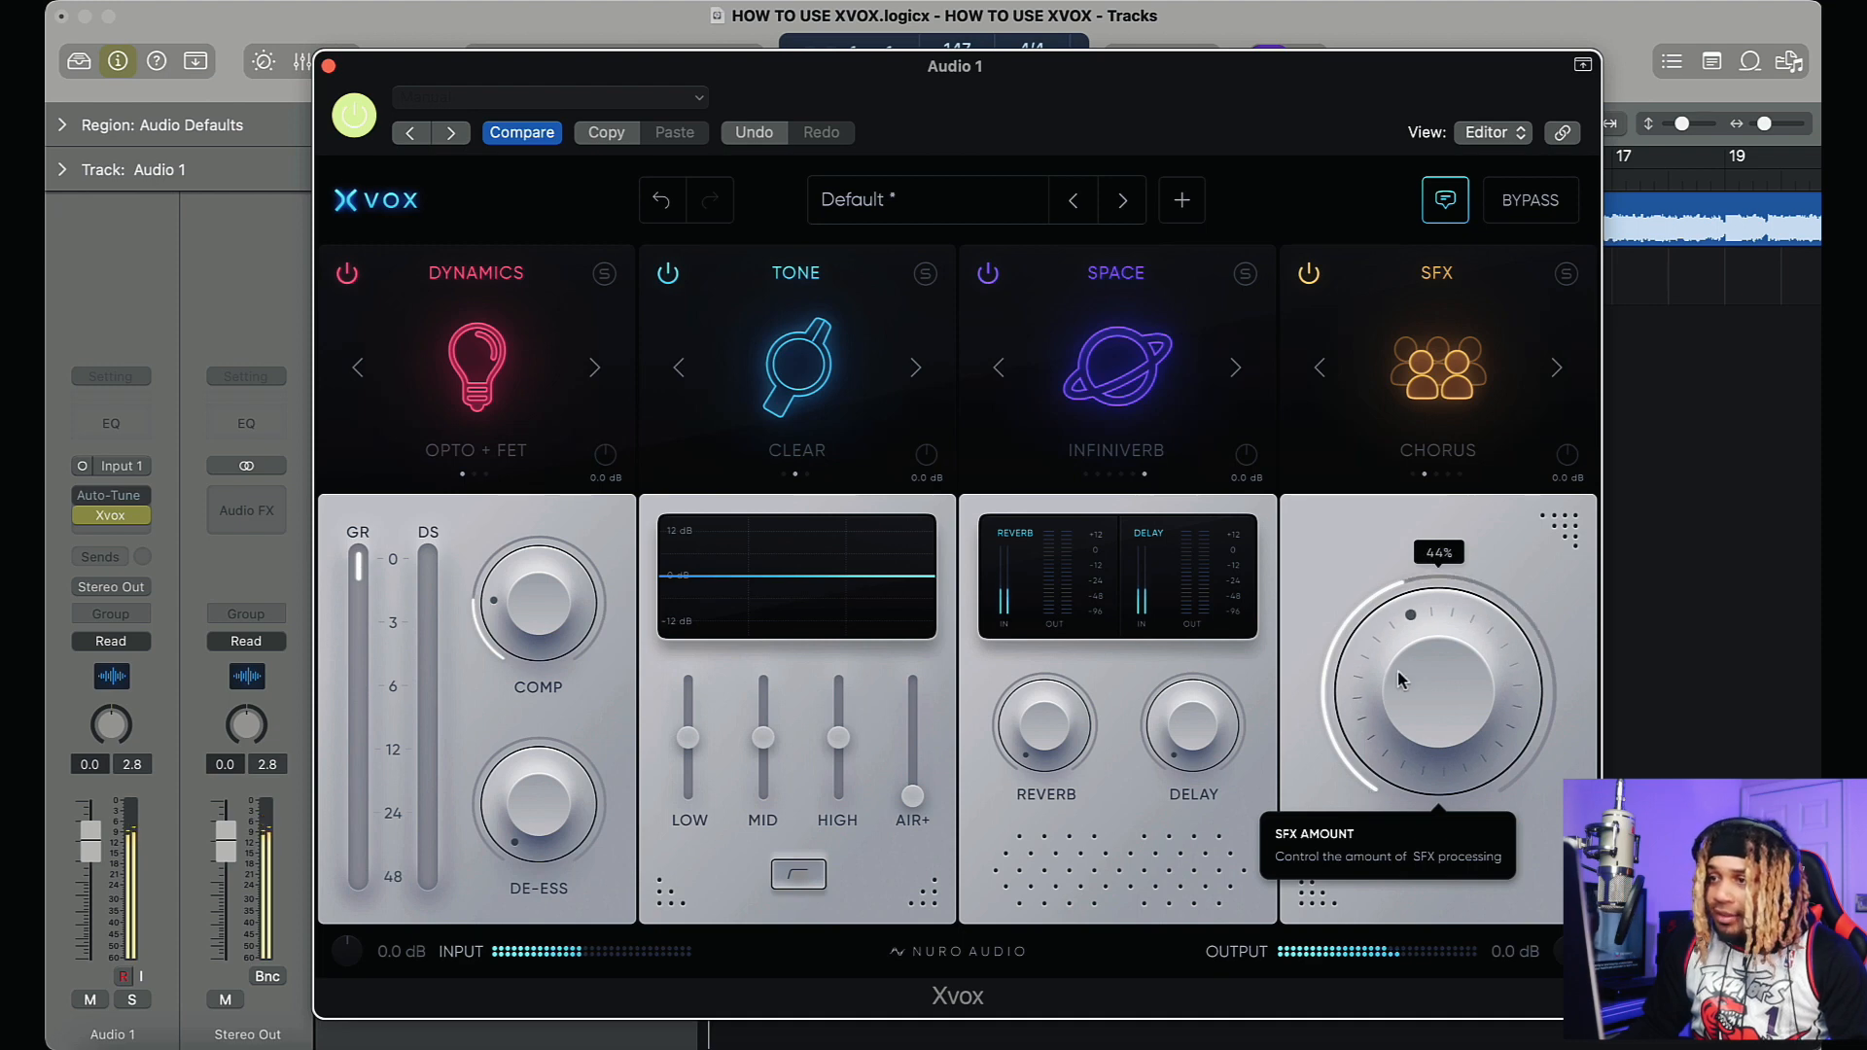
drag(1401, 679, 1376, 824)
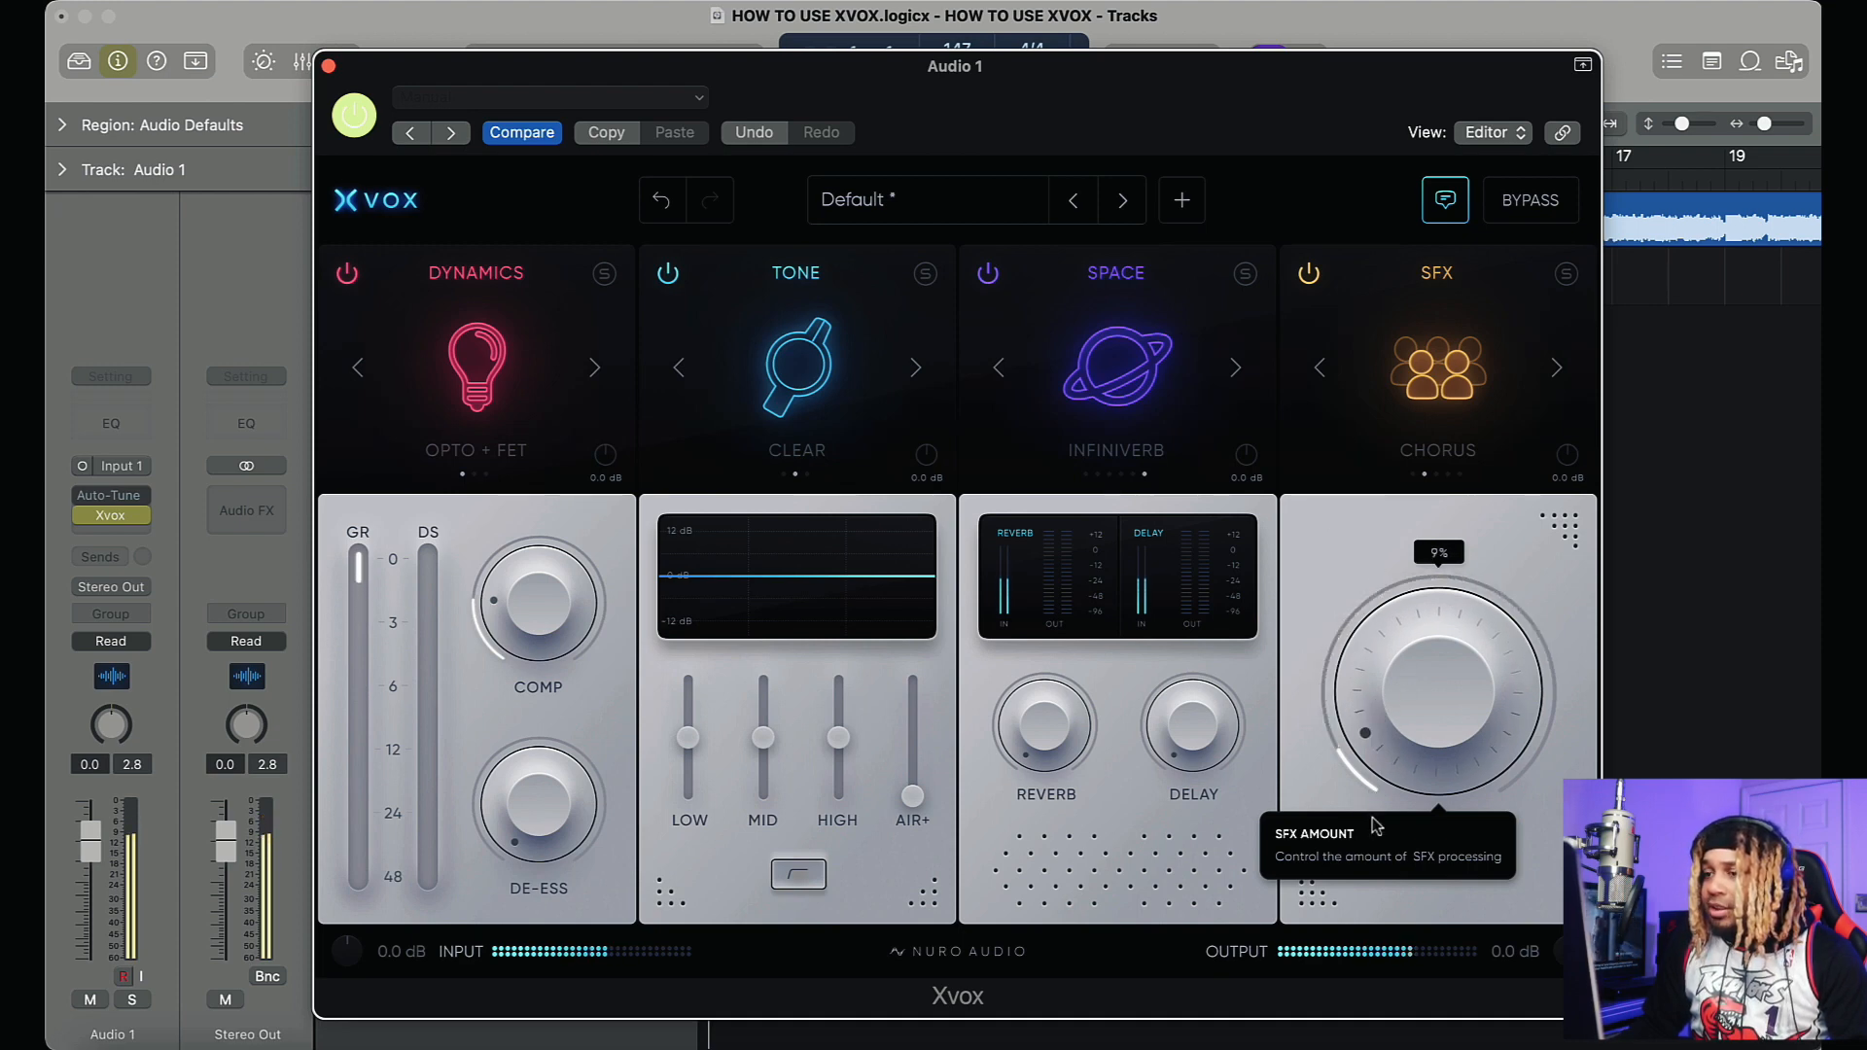
Step: Try the PHASER effect with a raised SFX amount, and switch the SFX module to AMP
click(1557, 368)
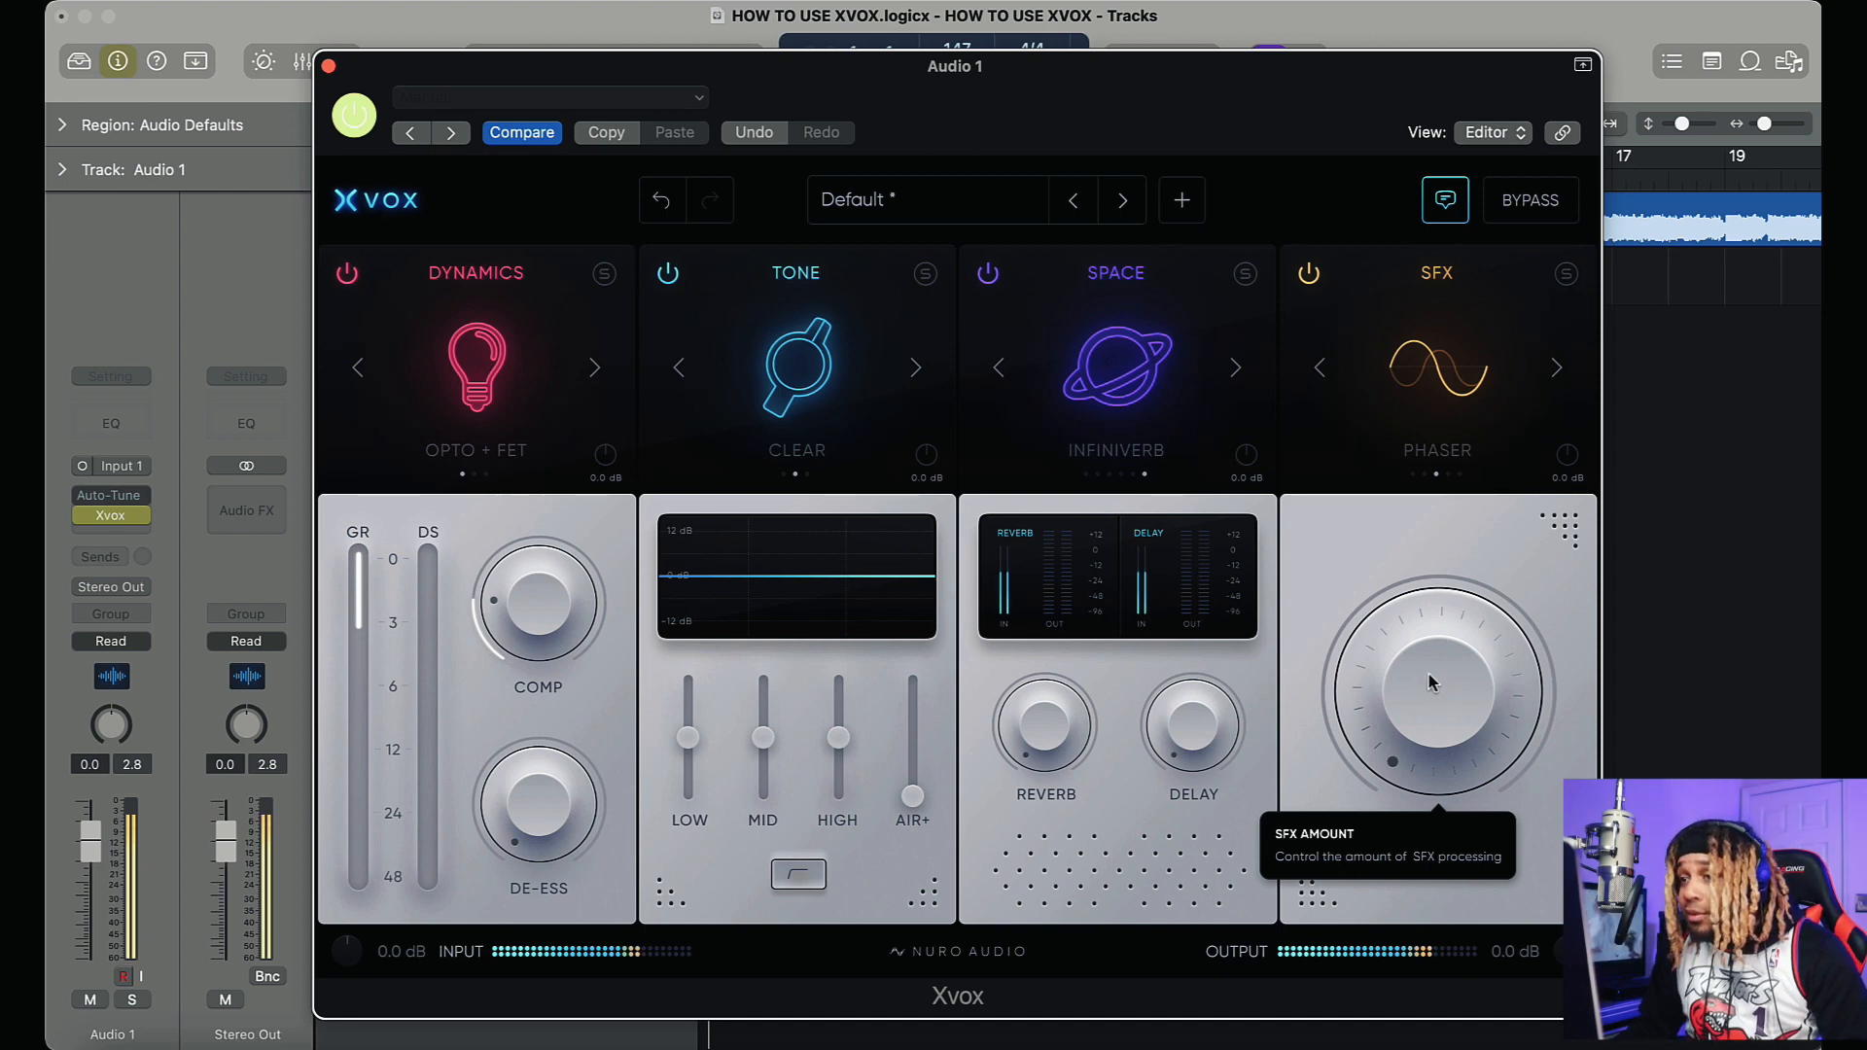
drag(1442, 702, 1212, 399)
click(1556, 369)
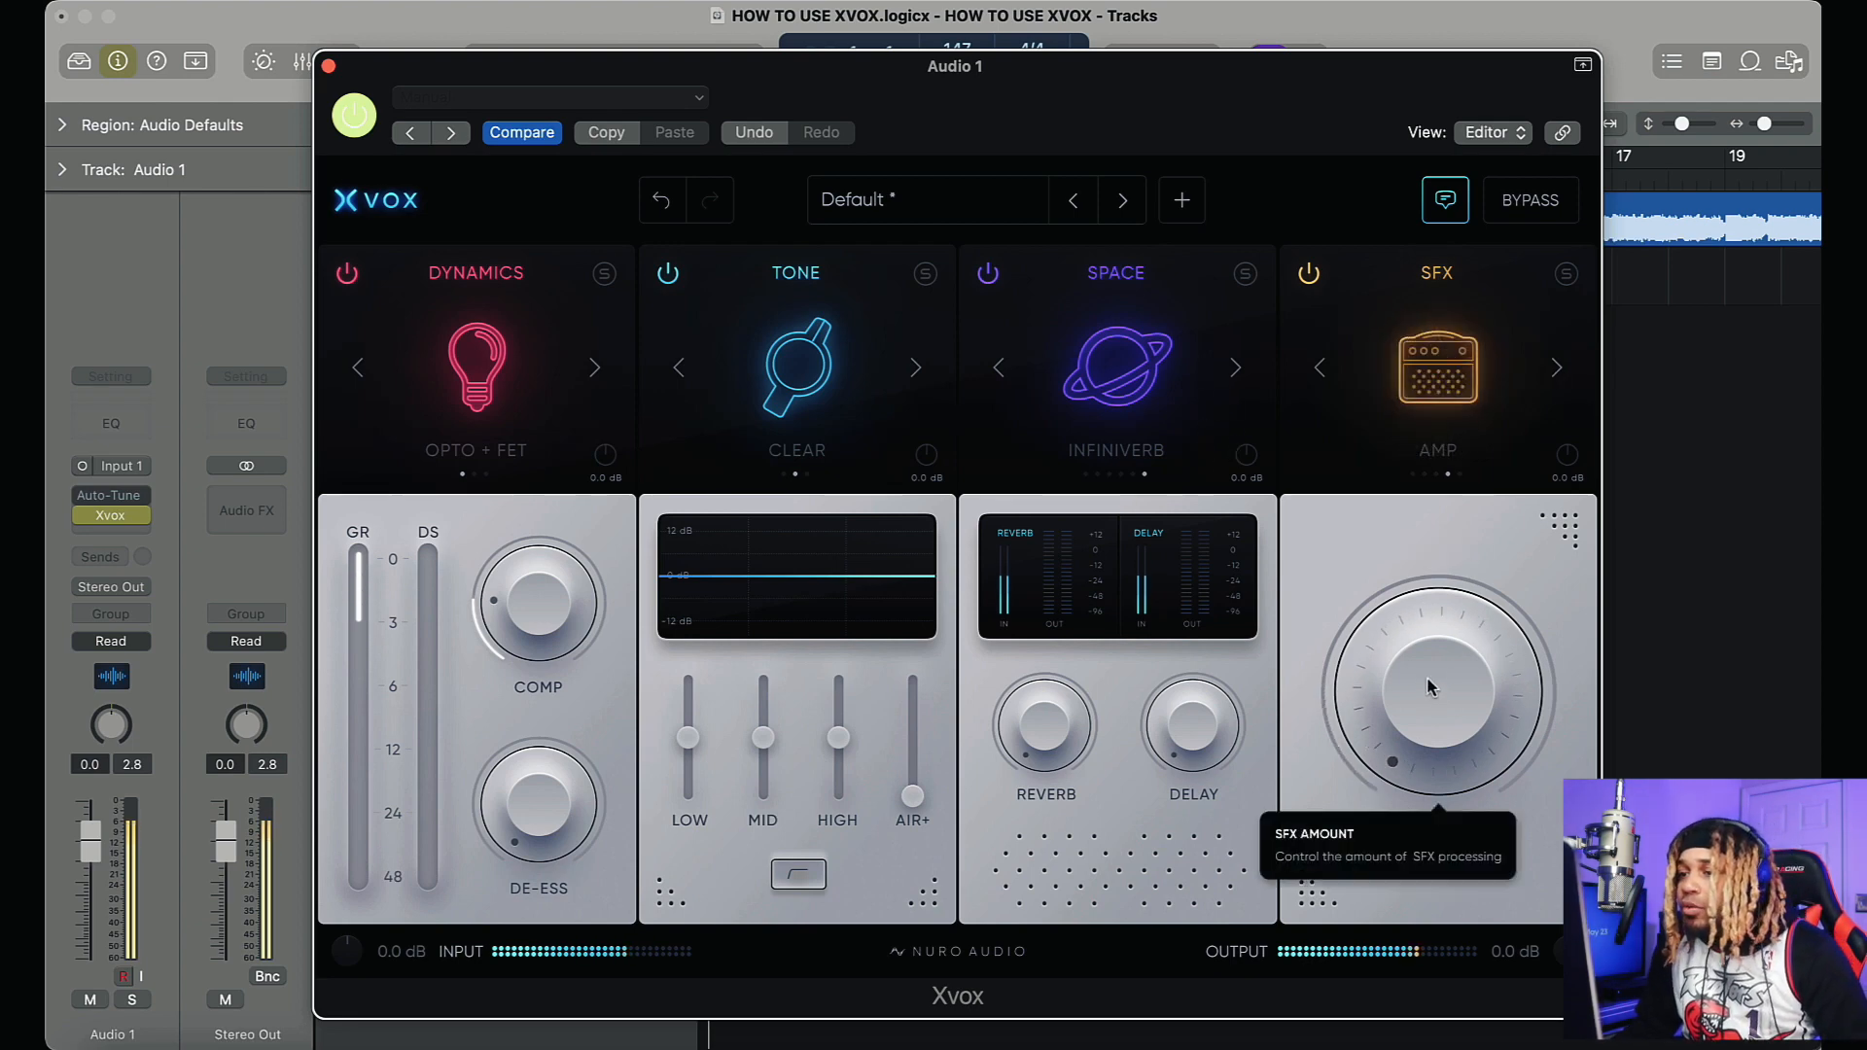
Step: Try the AMP effect at SFX amounts of 20% and 13%
drag(1441, 704, 1435, 669)
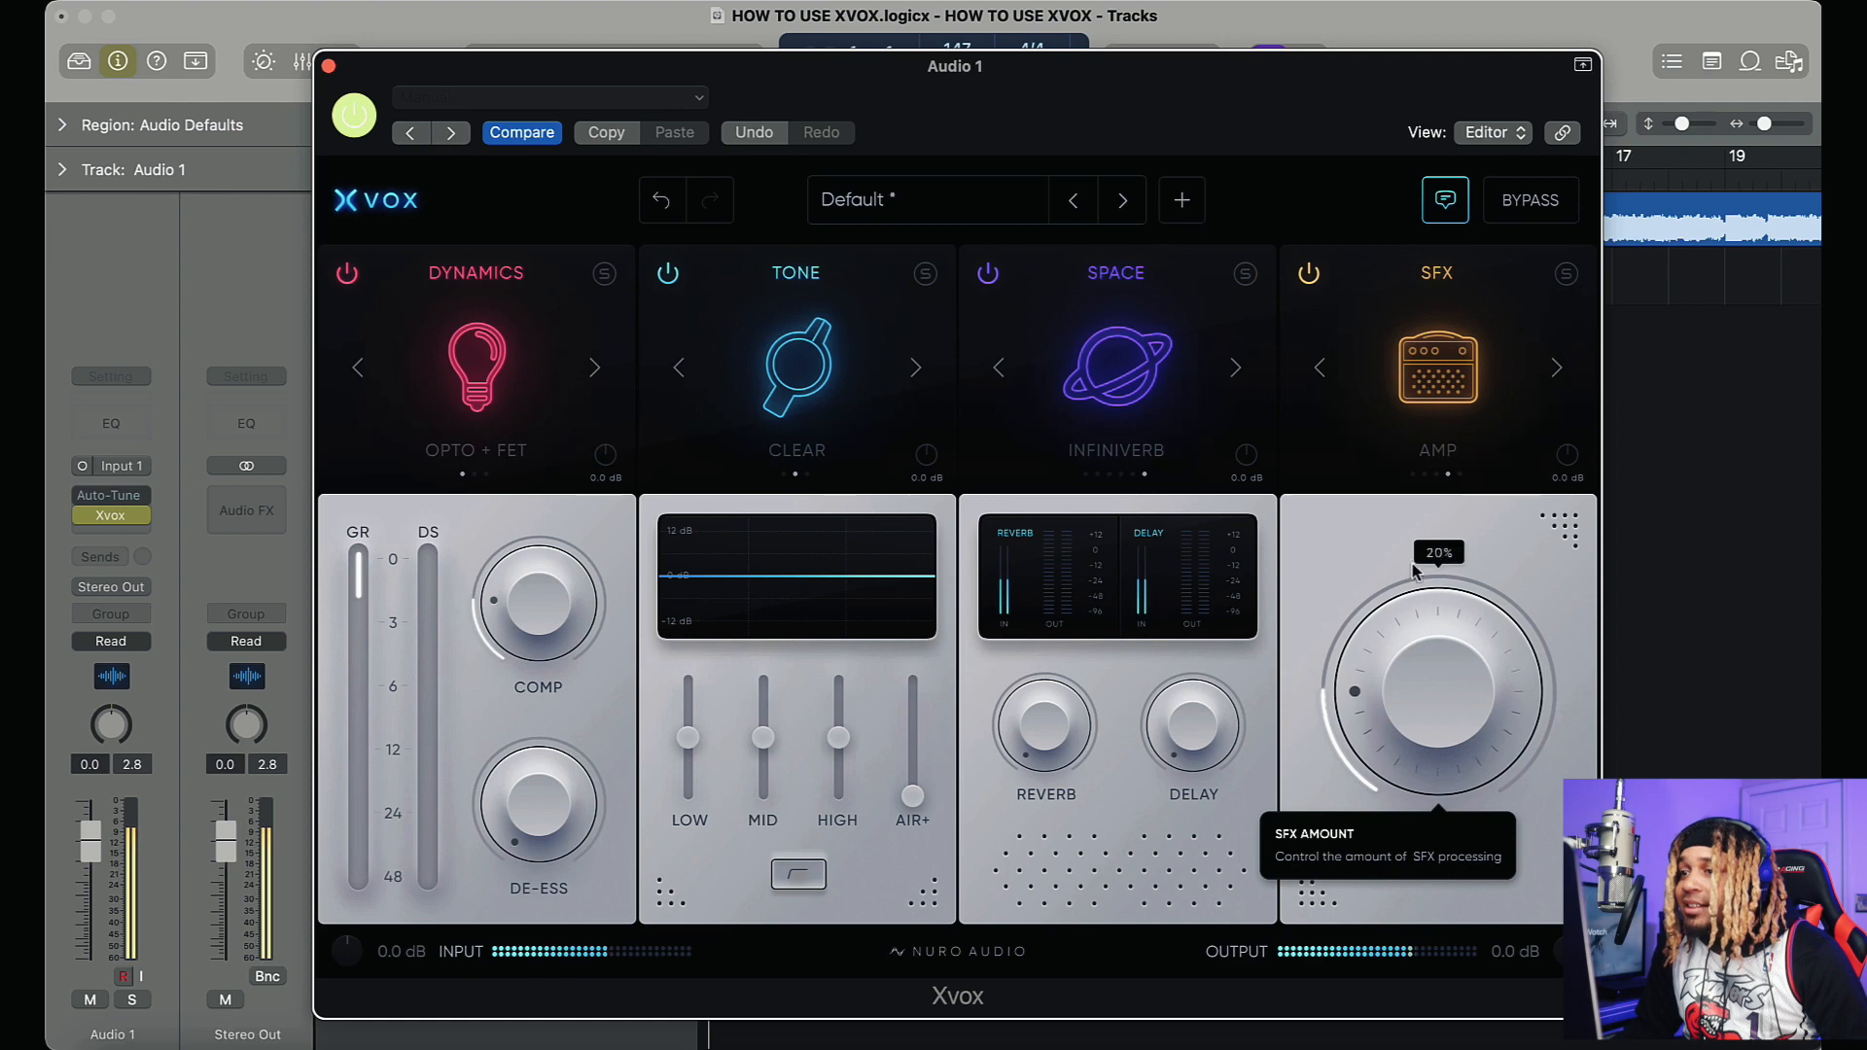
drag(1413, 571, 1332, 645)
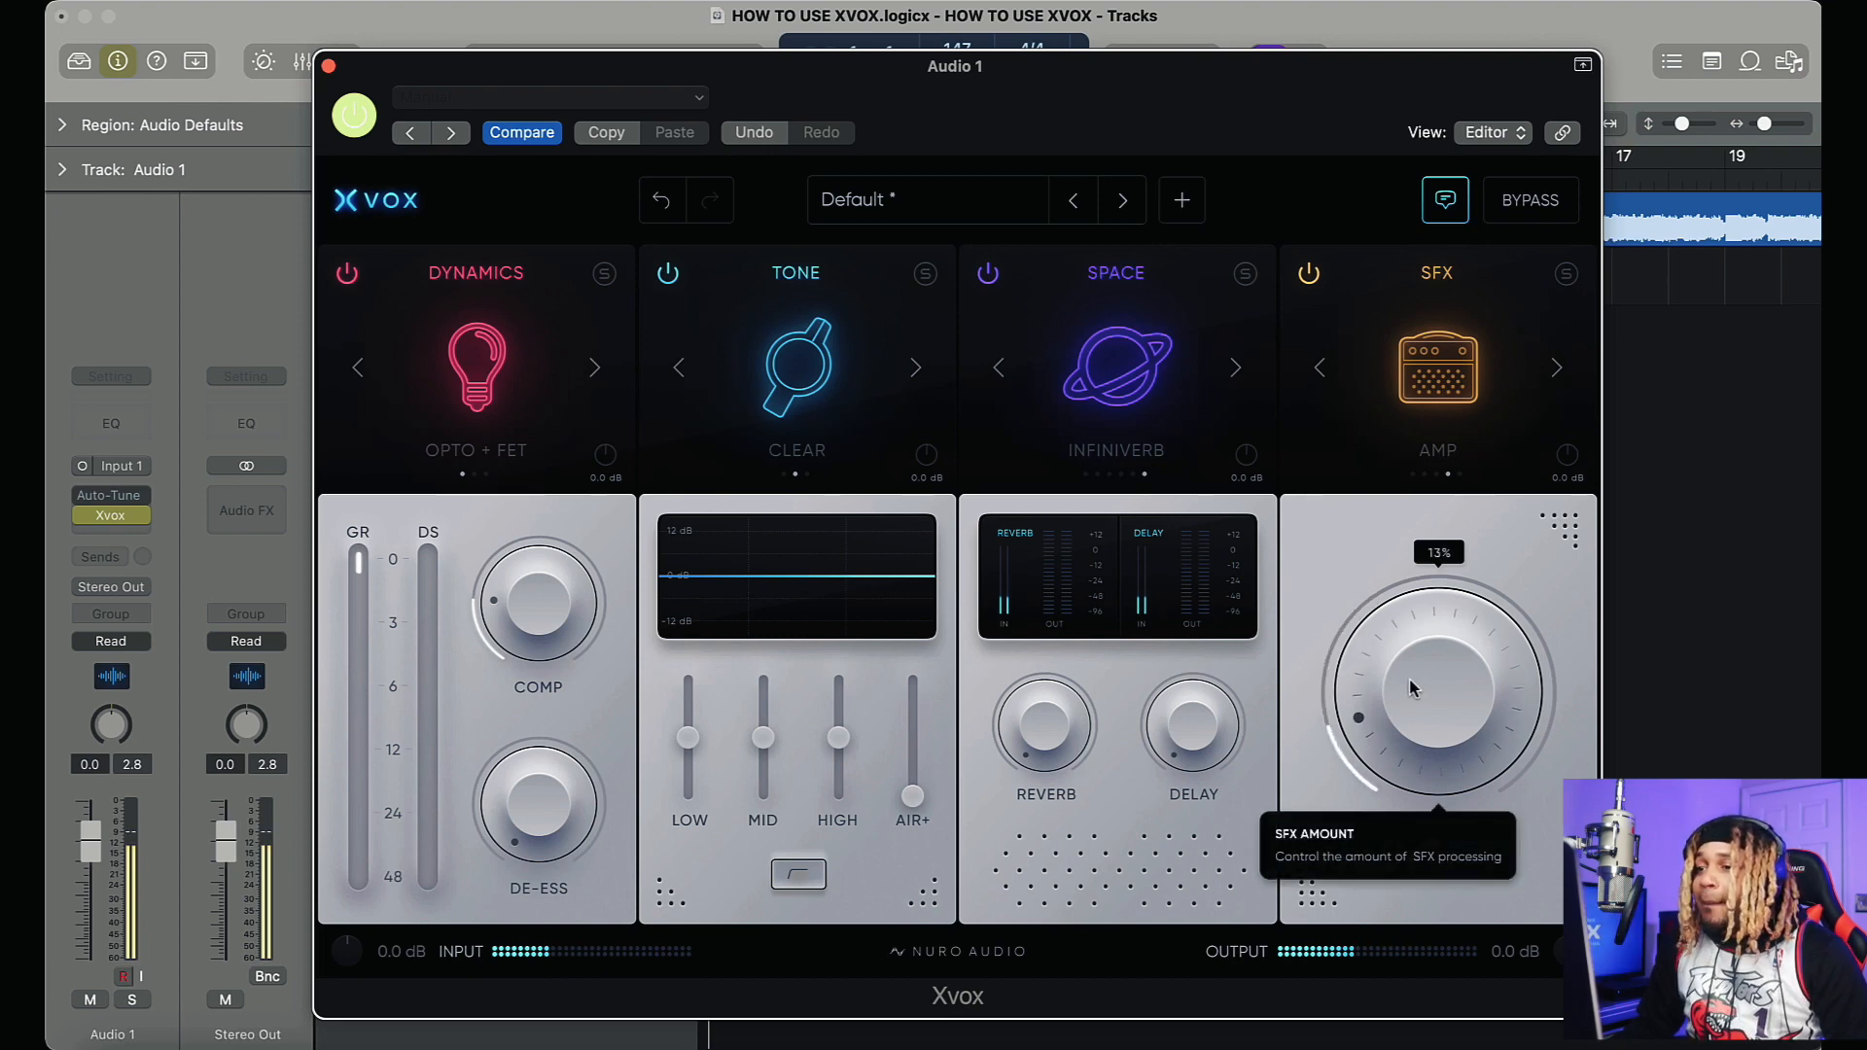
mouse_move(1415, 689)
mouse_down()
mouse_move(1403, 422)
mouse_move(1446, 255)
mouse_move(1377, 703)
mouse_move(1340, 603)
mouse_move(1304, 630)
mouse_move(1396, 671)
mouse_up()
Step: Switch the SFX module to TELEPHONE and raise the SFX amount to 91% and 100%
click(1554, 367)
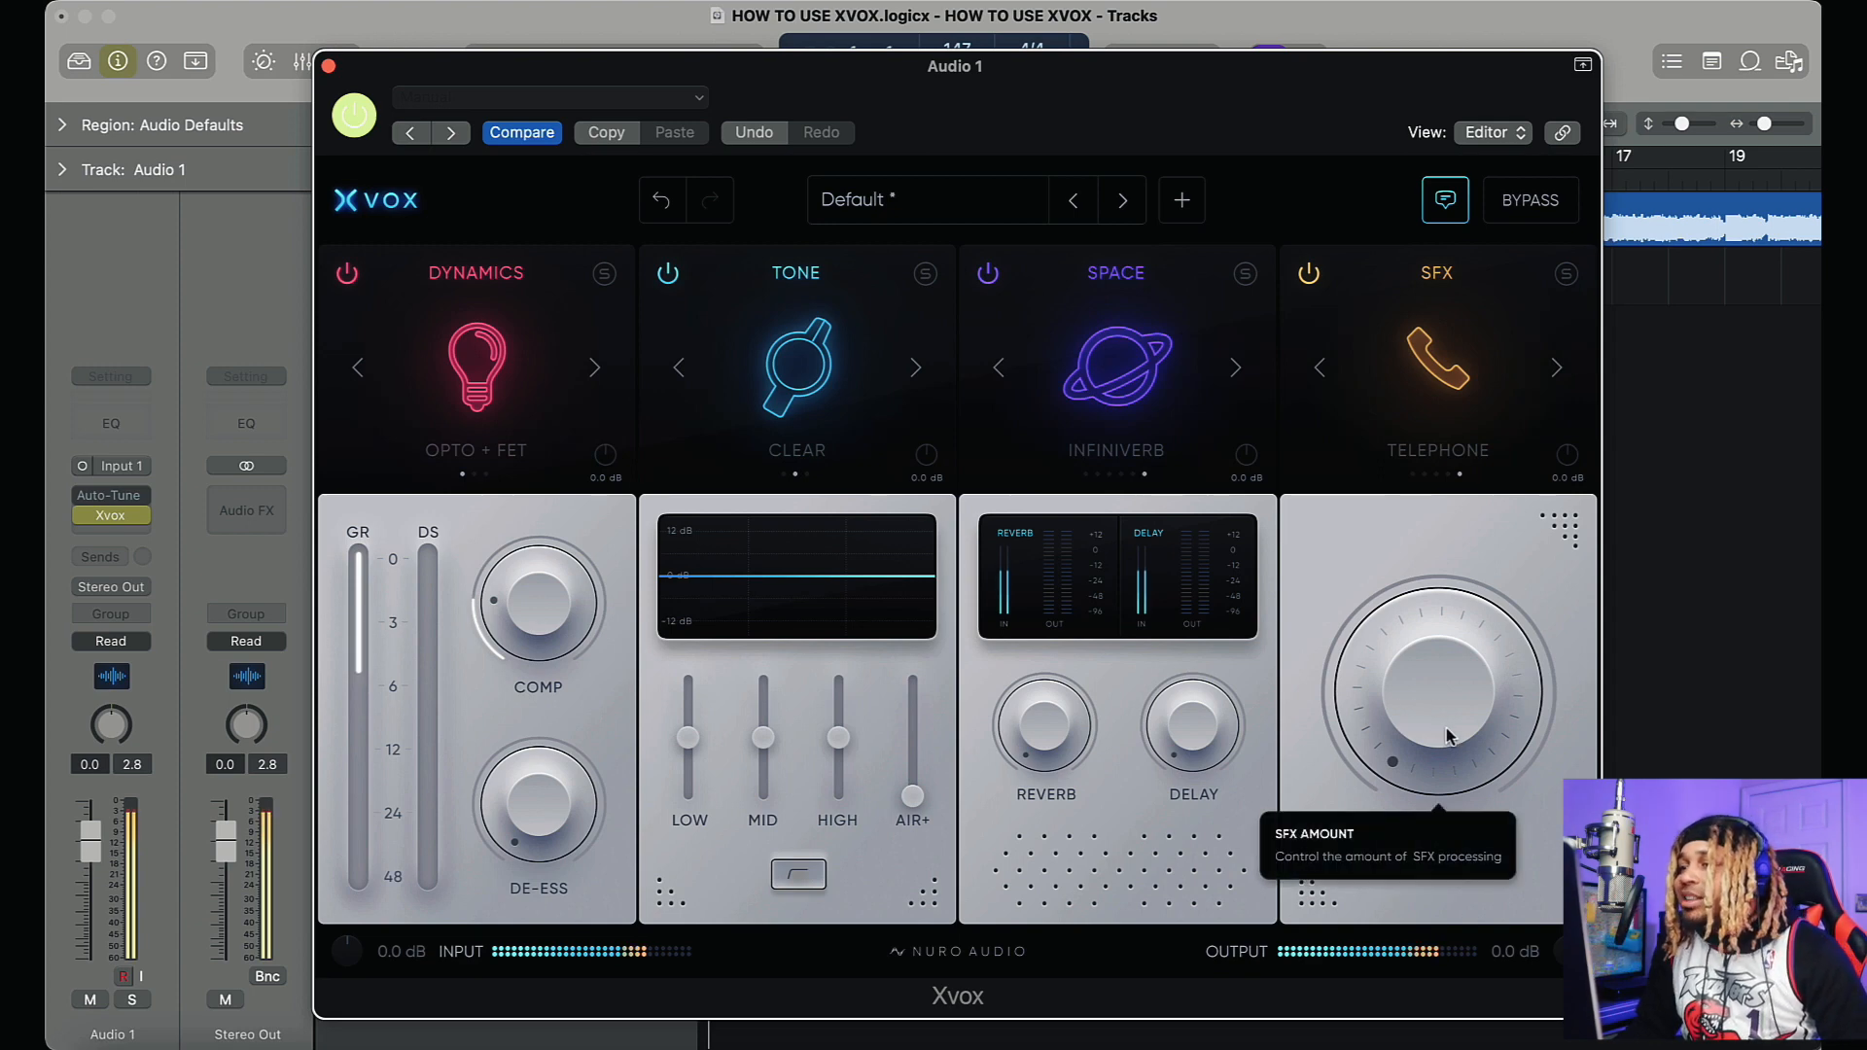
drag(1443, 730, 1428, 230)
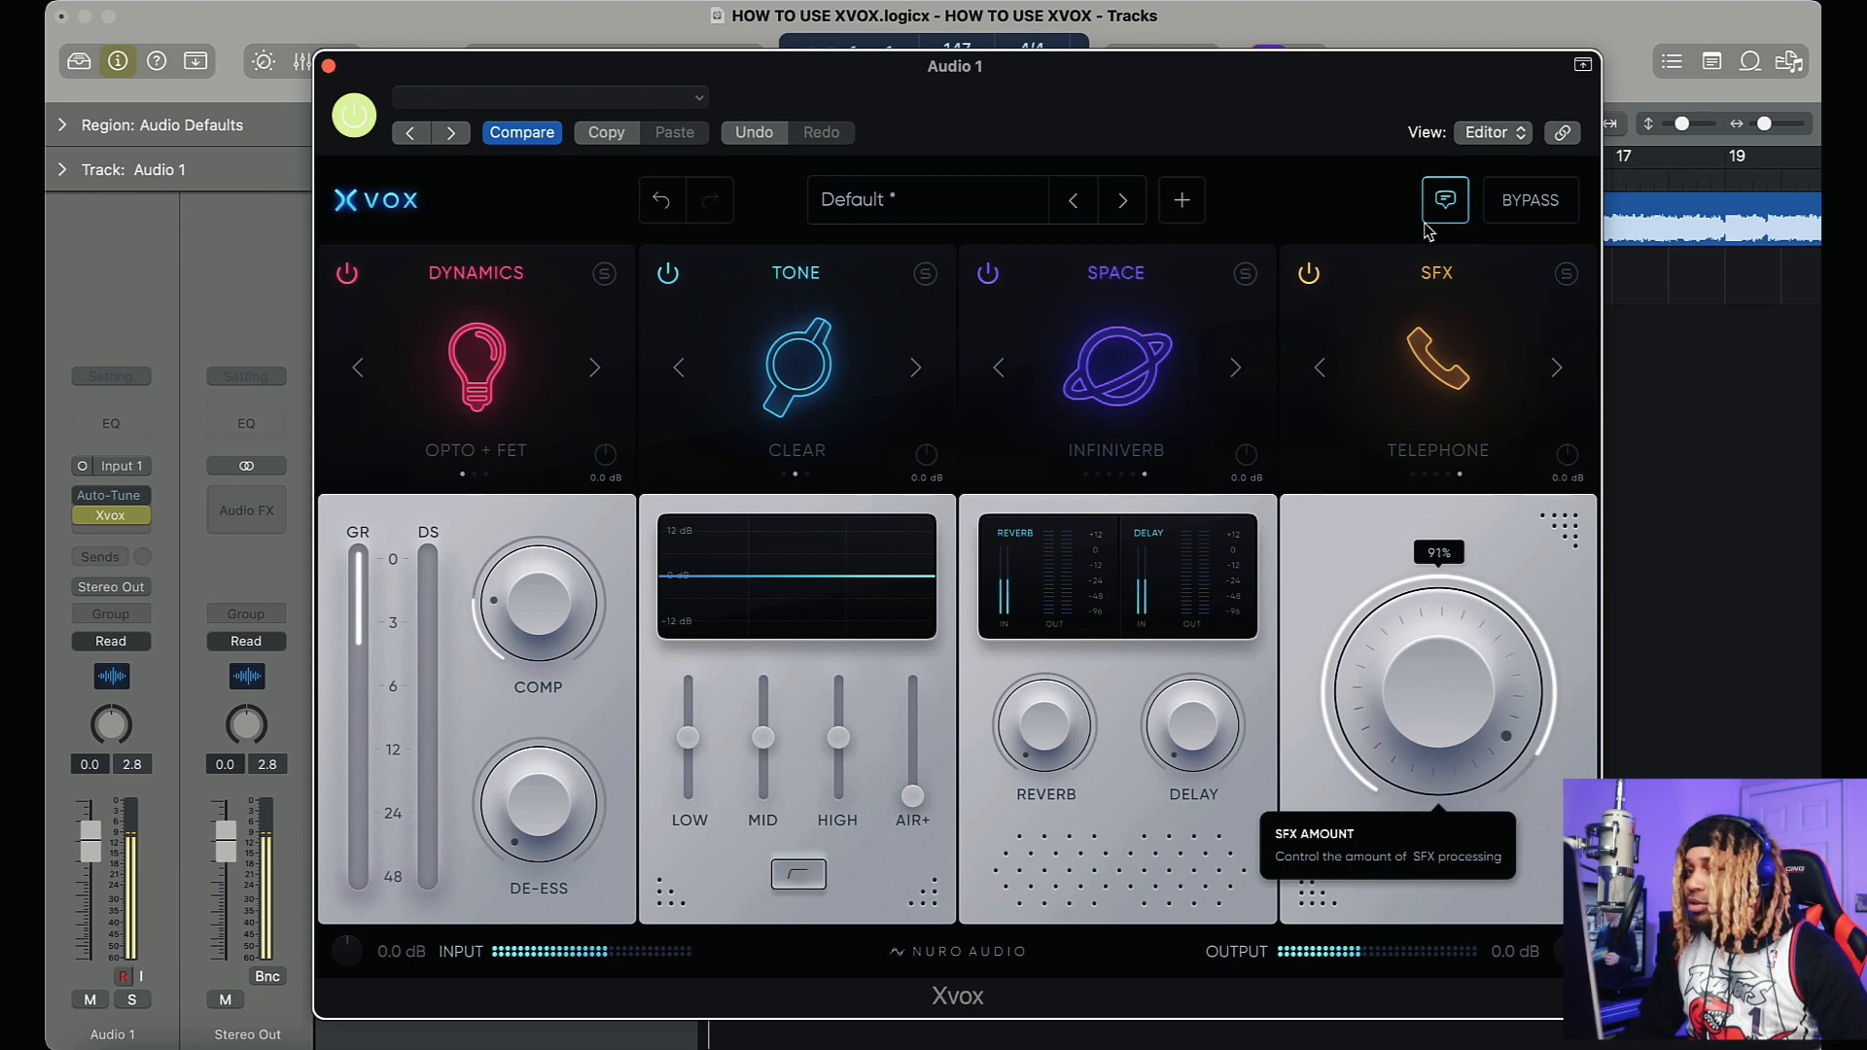
drag(1407, 685, 1427, 619)
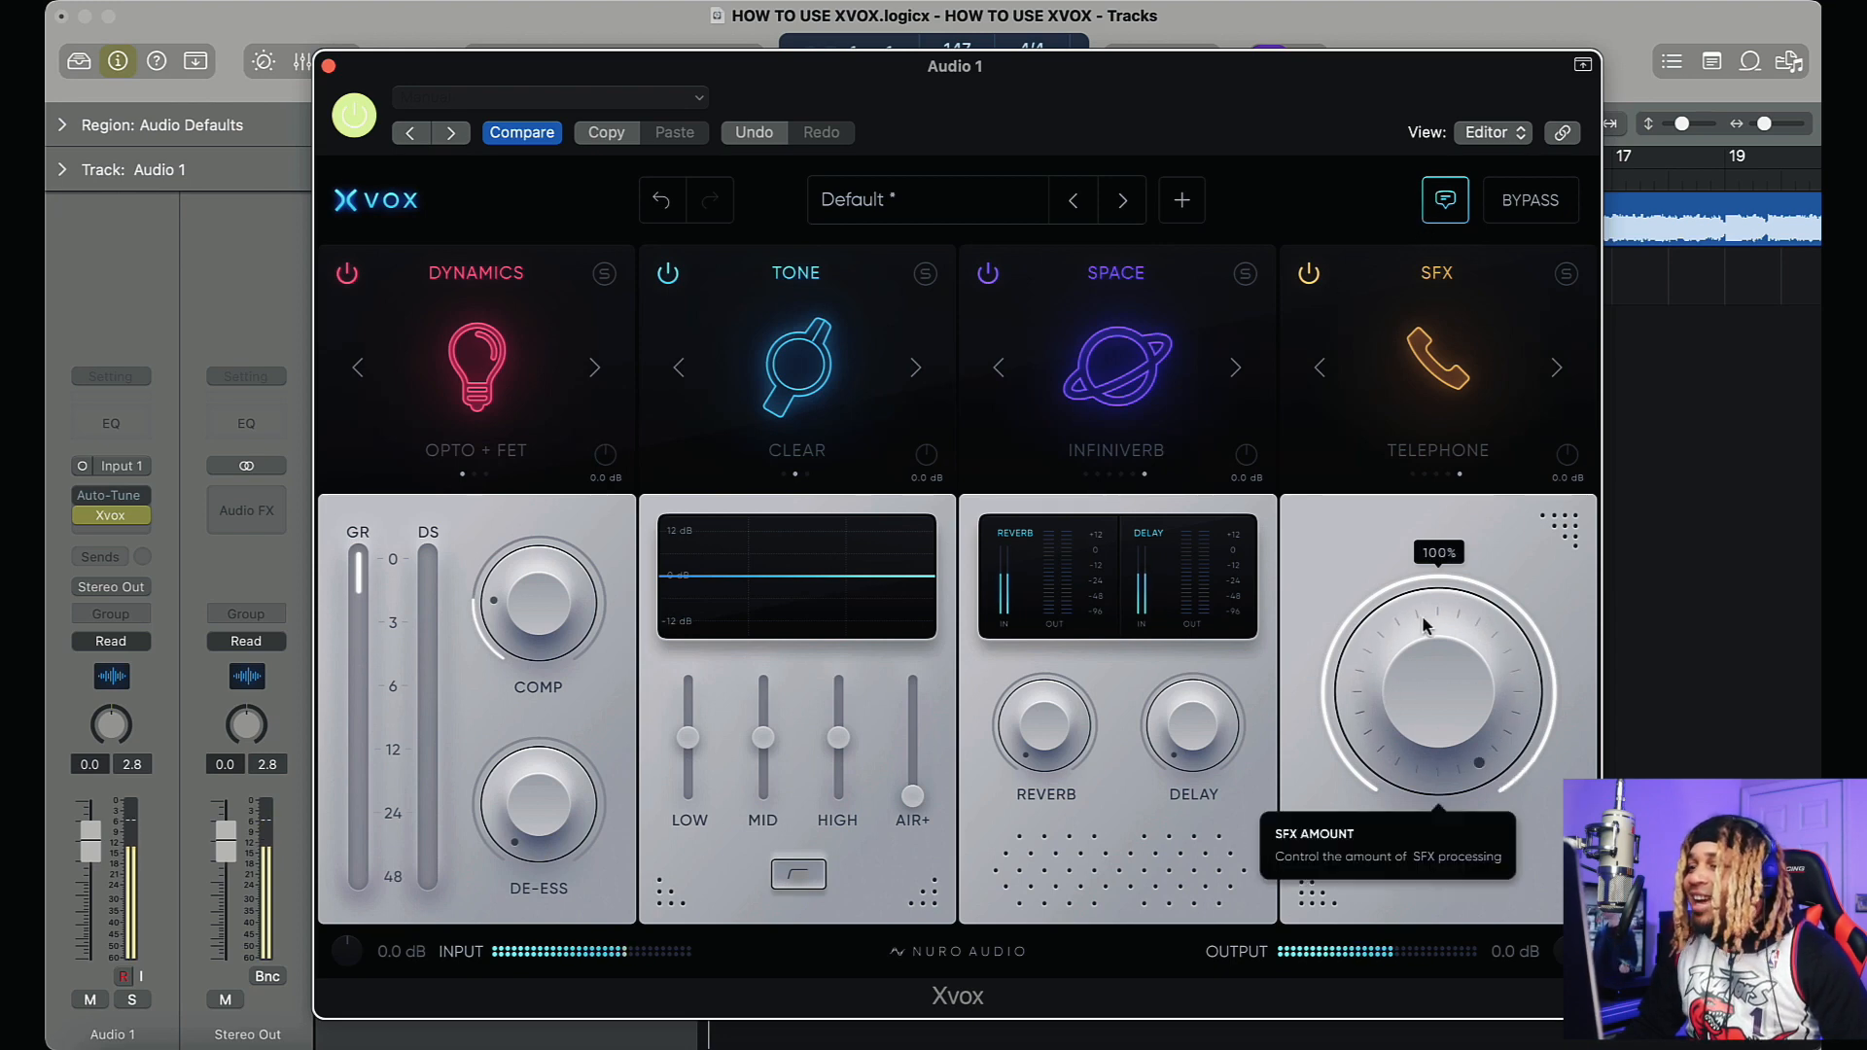
Step: Set the INFINIVERB reverb level to 11%, adjust the Space module's output level and toggle the SFX module's power
drag(1052, 718, 1038, 639)
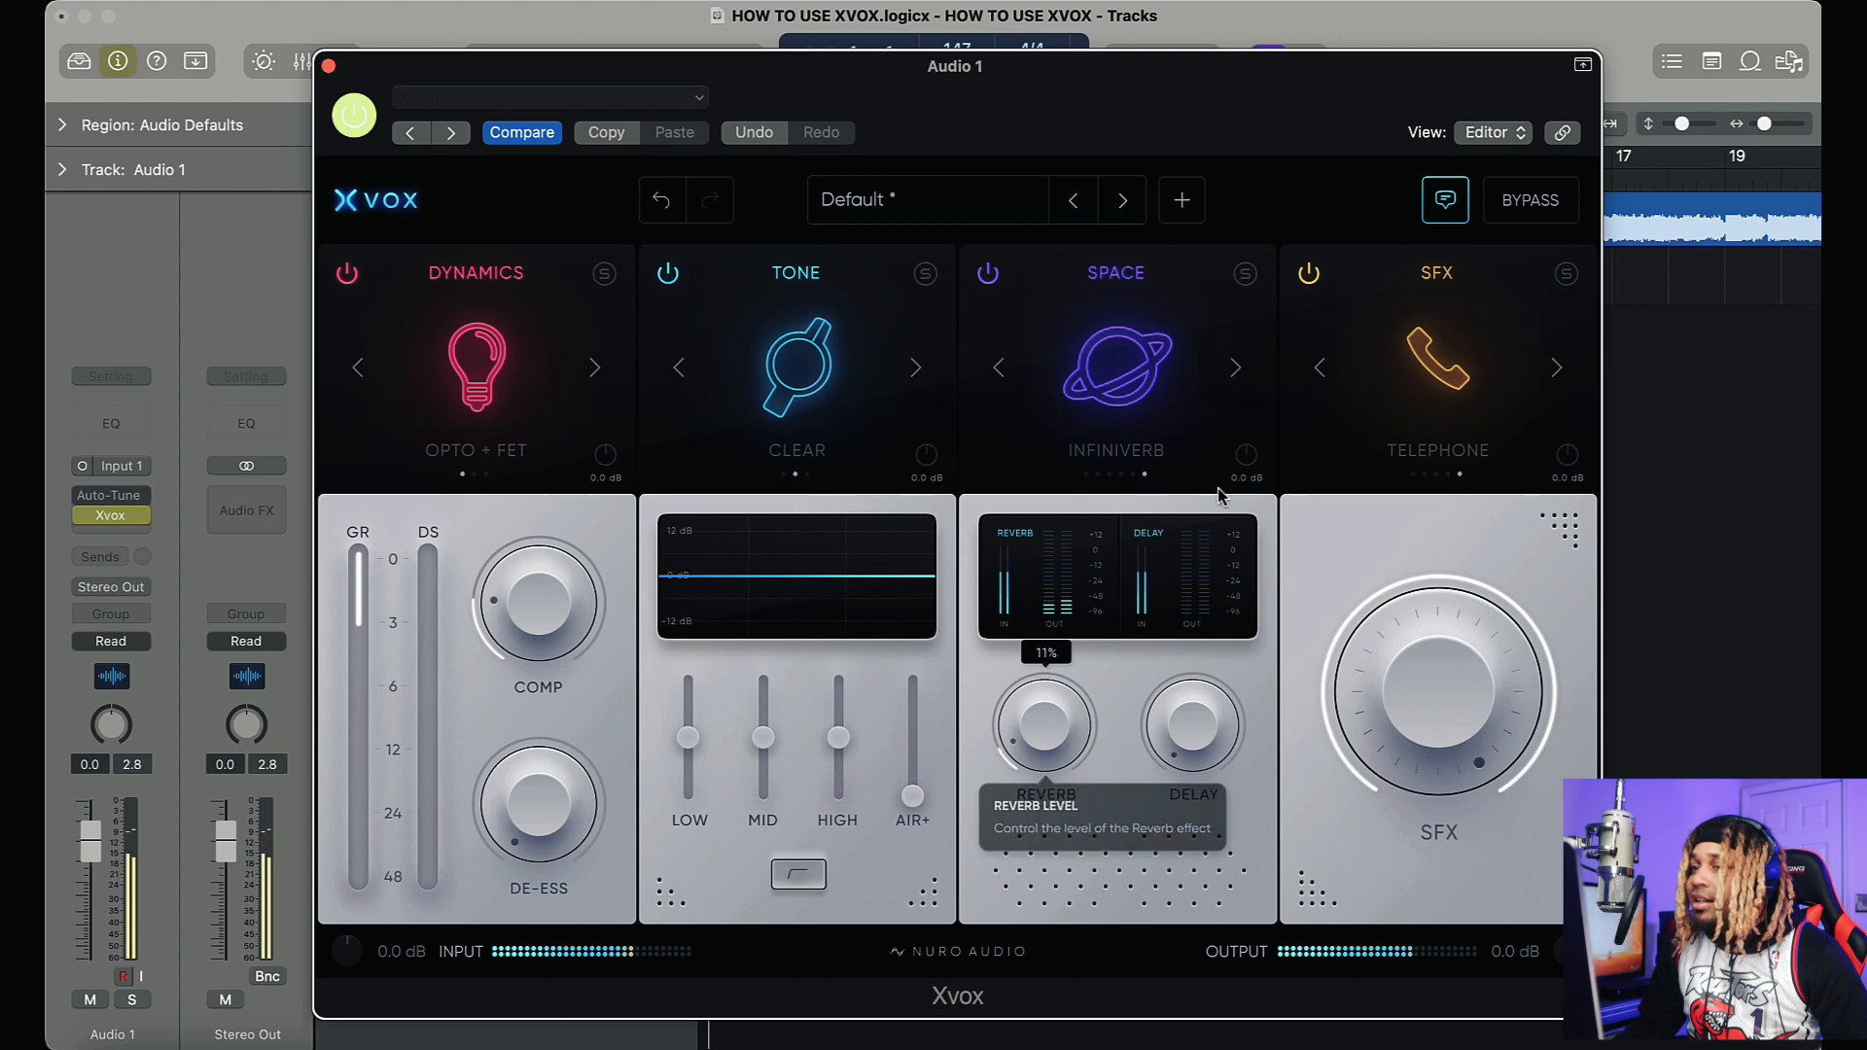
drag(1246, 491, 1246, 515)
click(1310, 277)
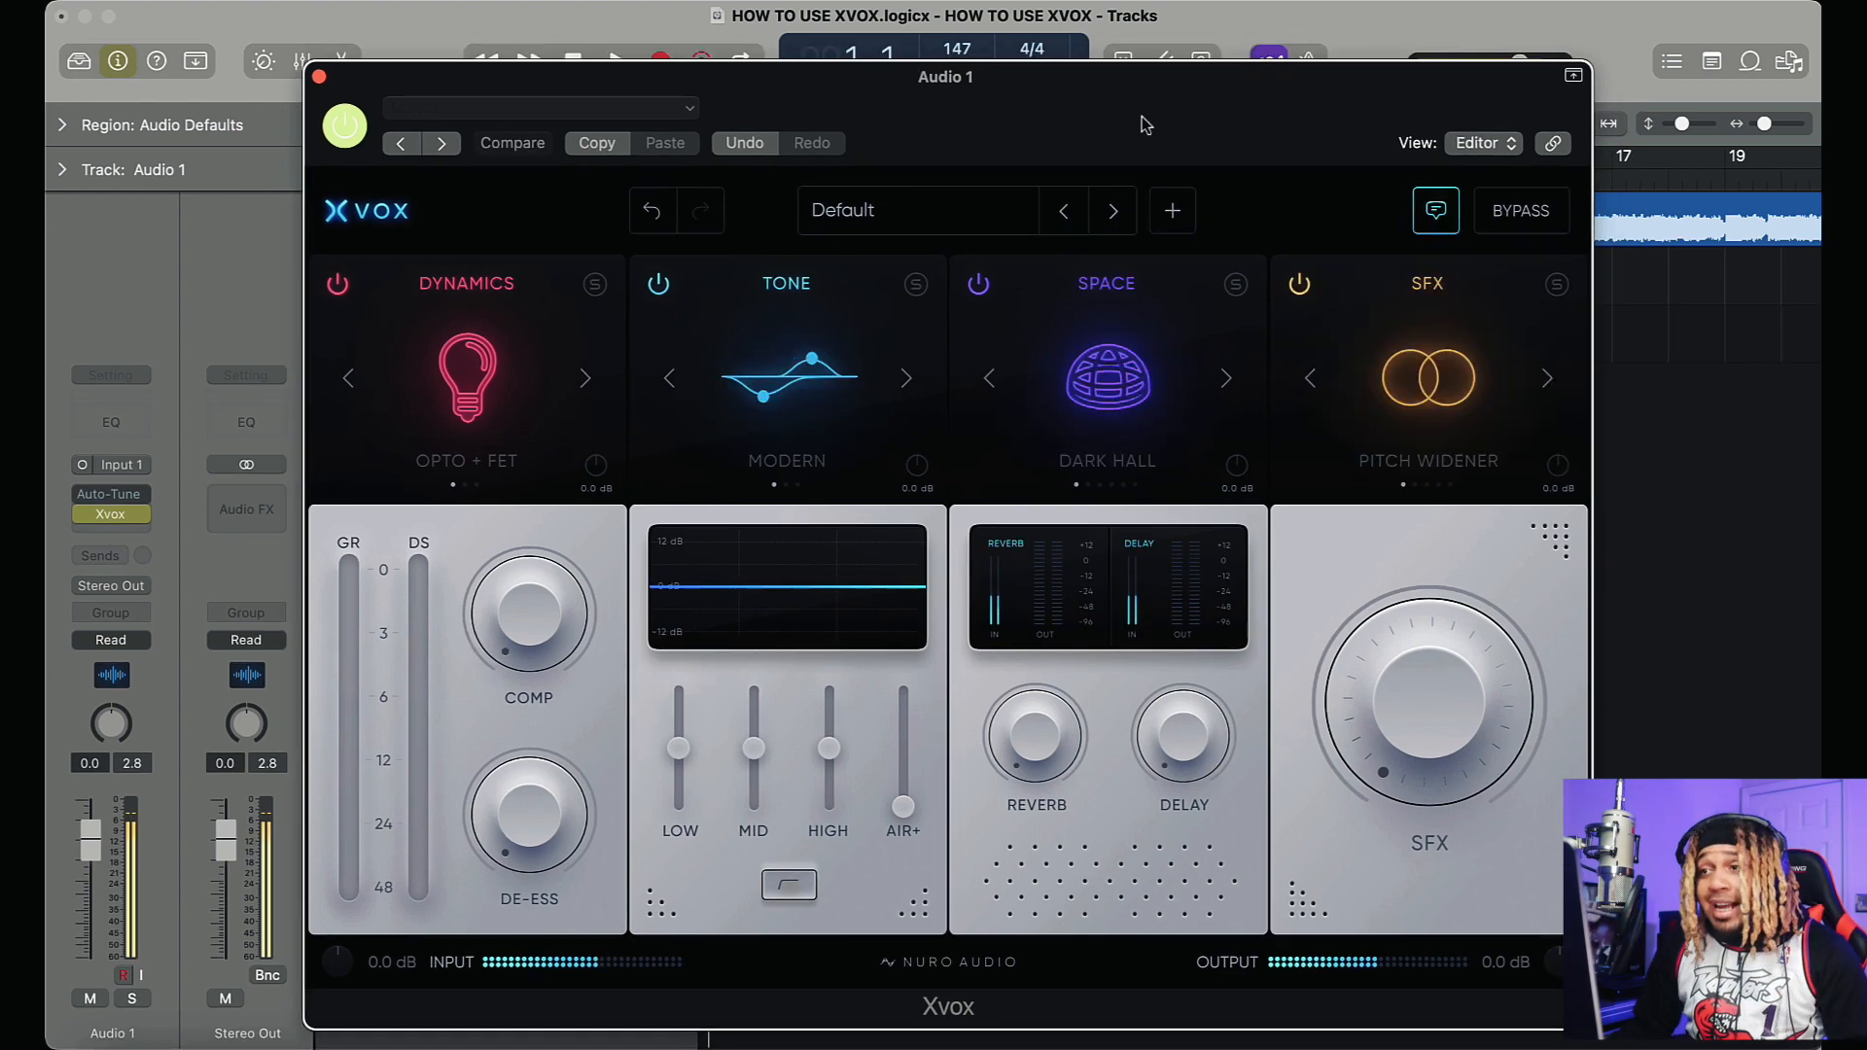
drag(1155, 118, 1243, 134)
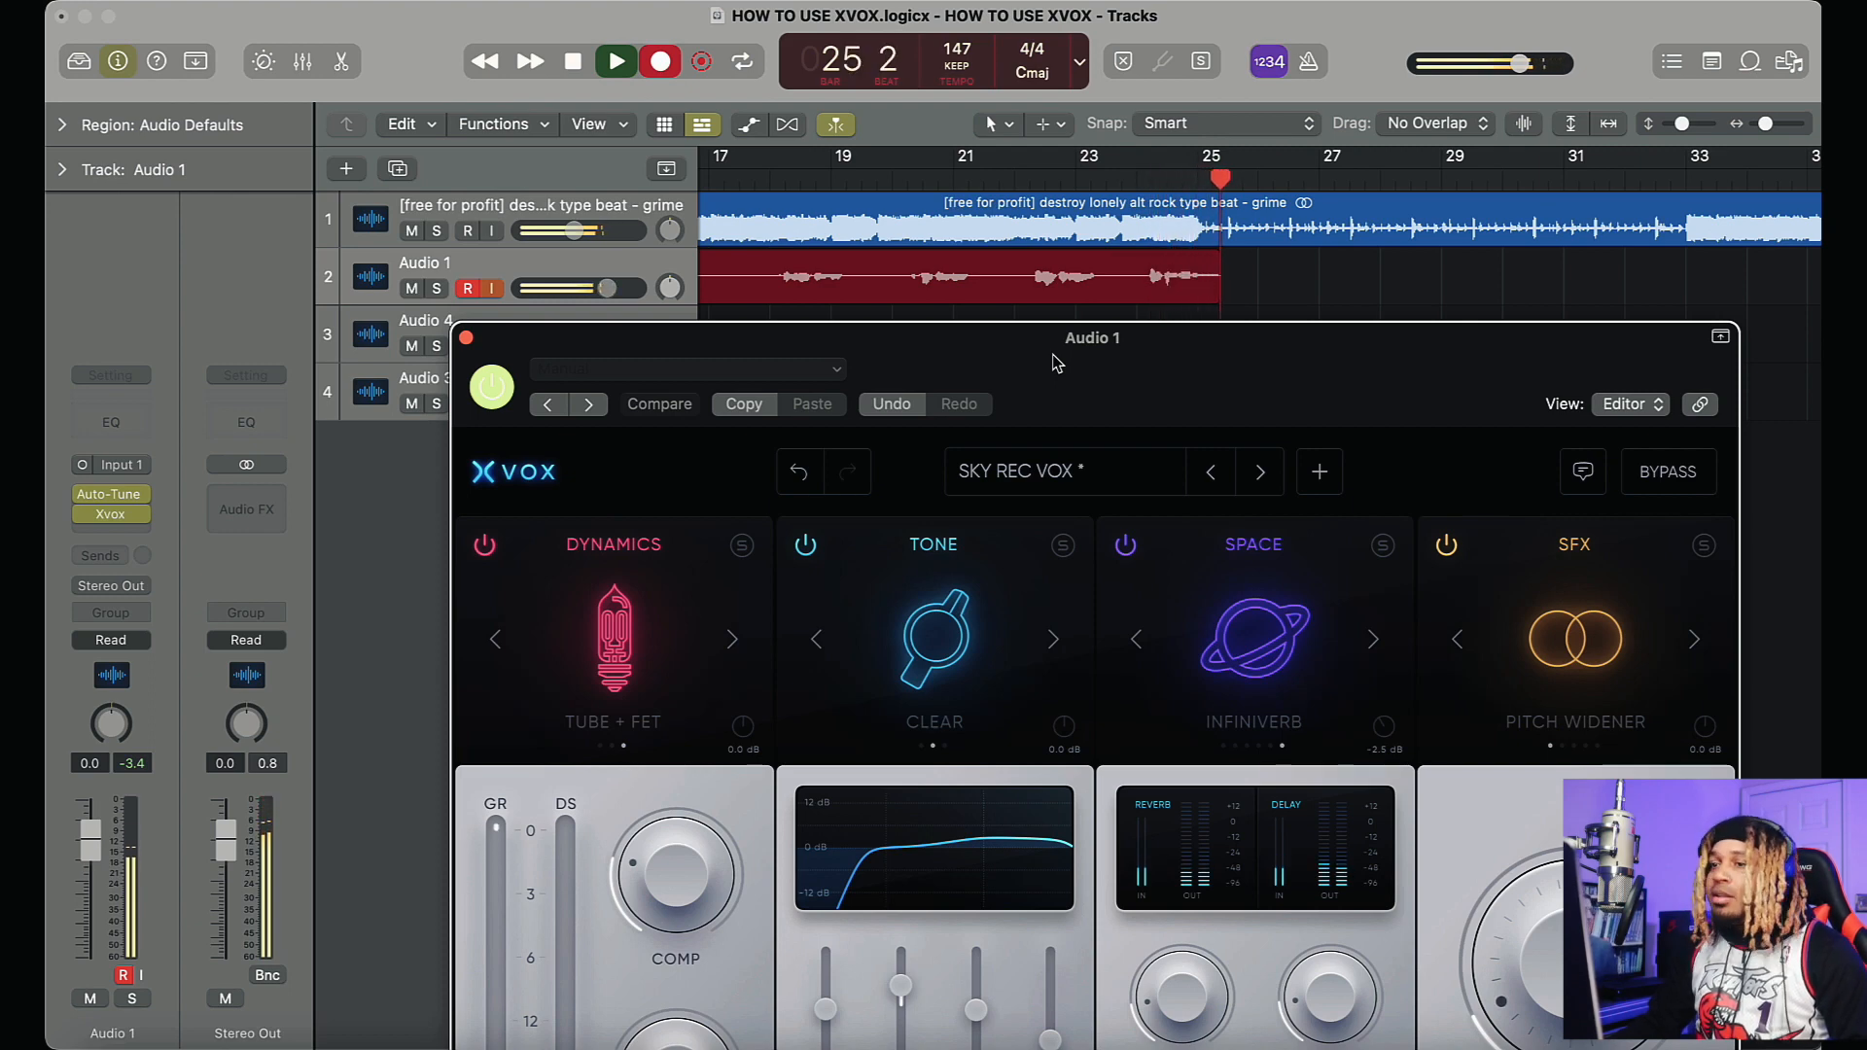
Step: Stop recording on the Audio 1 track and play back the recorded vocal take
scroll(1157, 266, right, 1)
key(space)
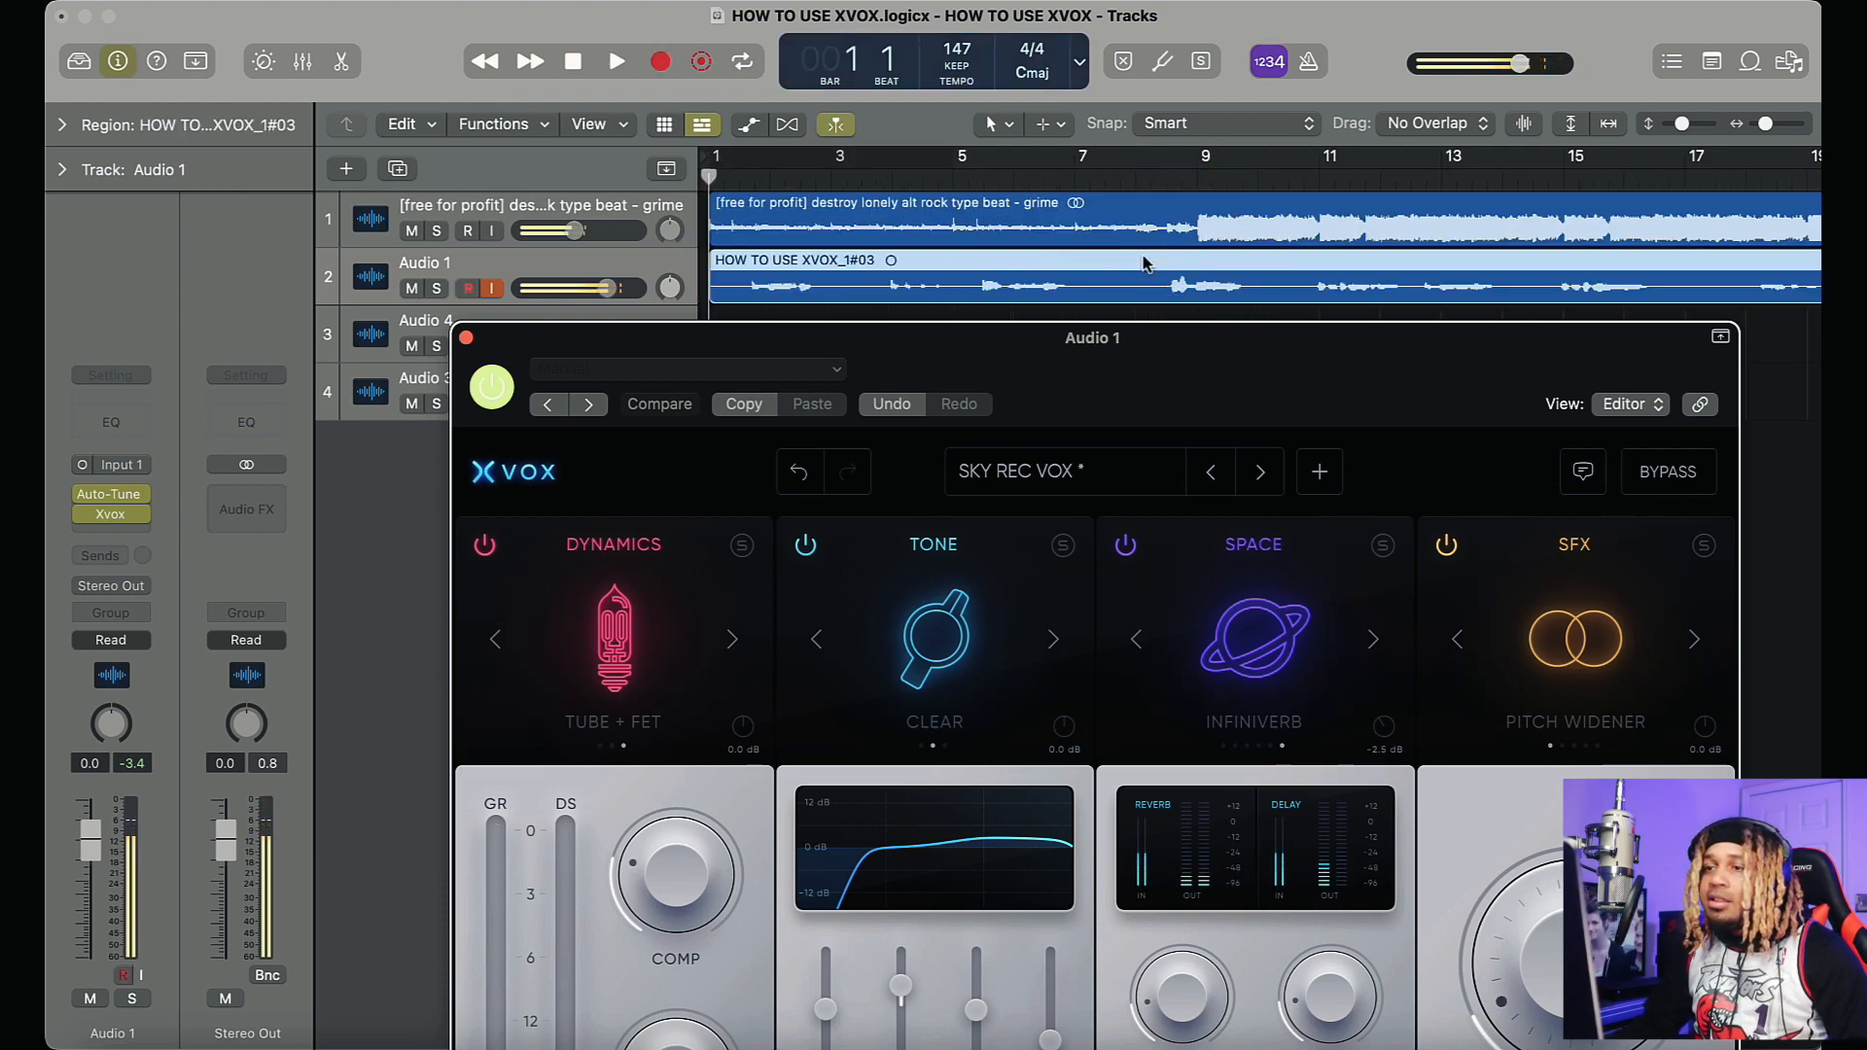
key(space)
drag(1248, 374, 1199, 391)
key(space)
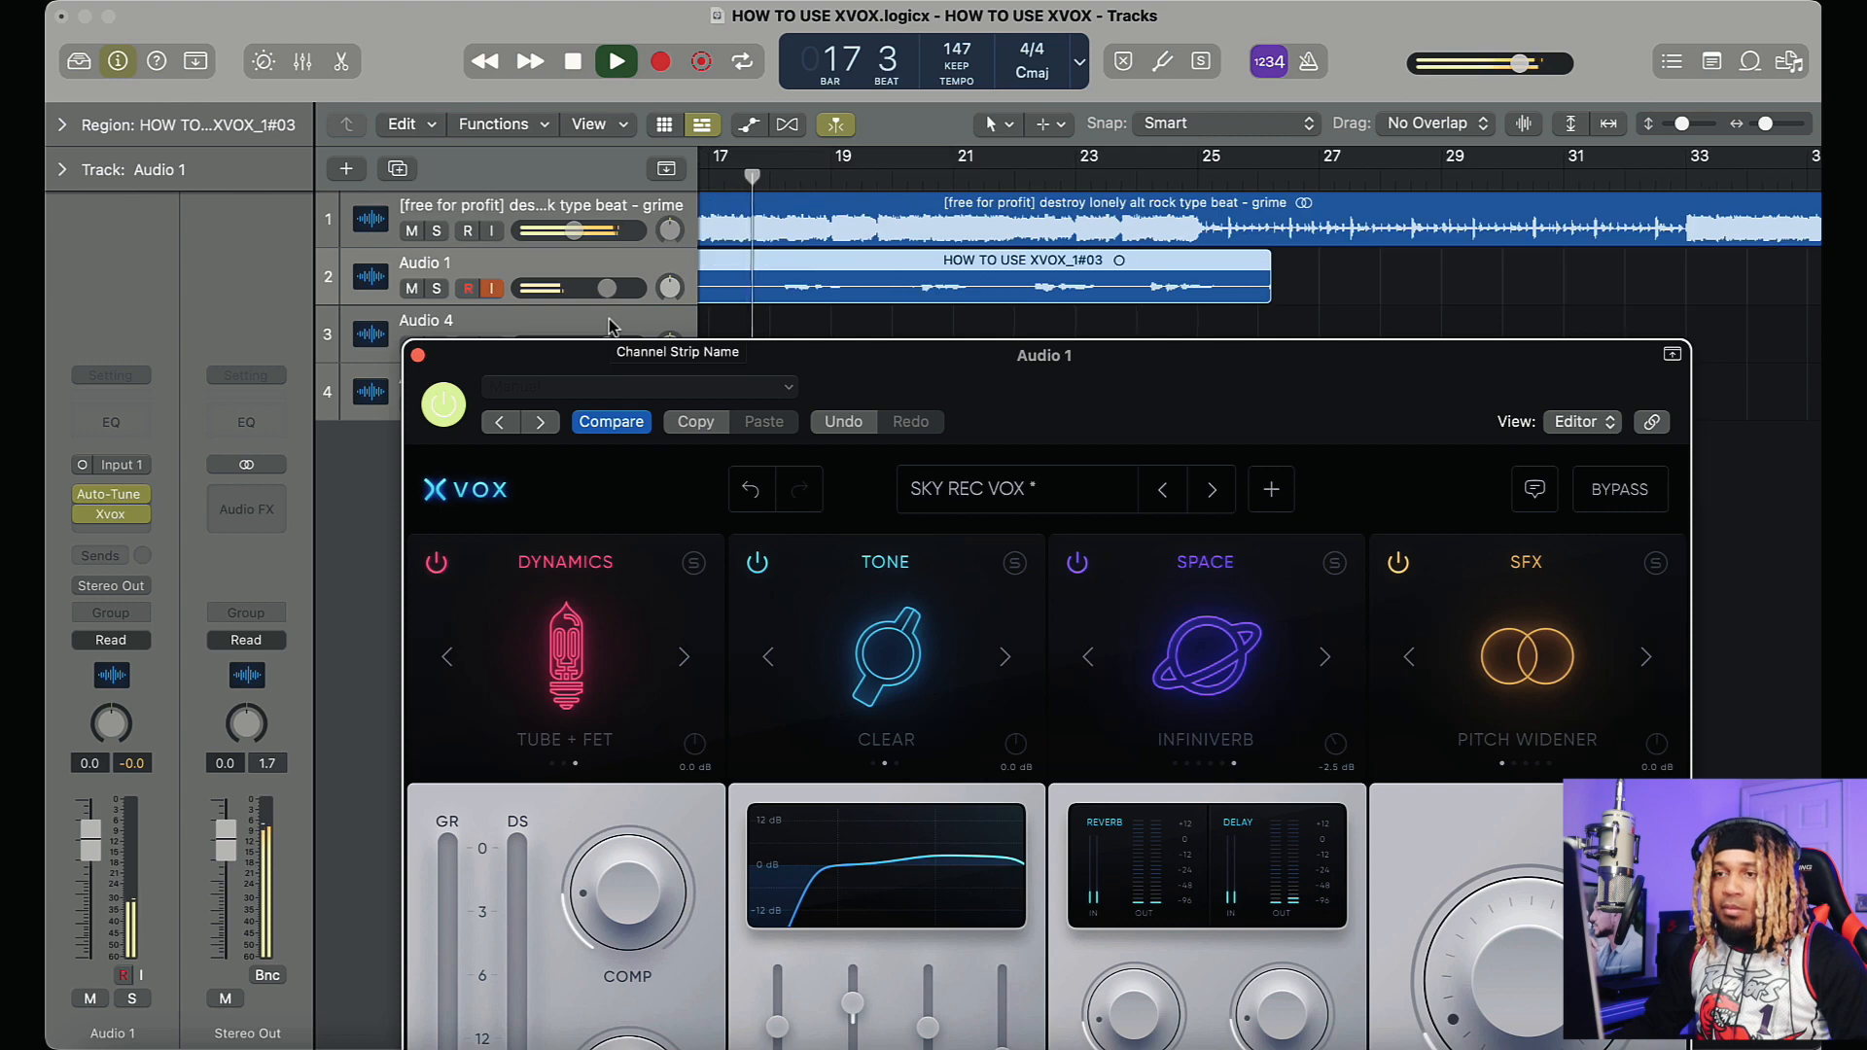
Step: Restart playback from bar 8, stop it, and select the Audio 4 track
scroll(1282, 262, left, 5)
scroll(1282, 263, left, 5)
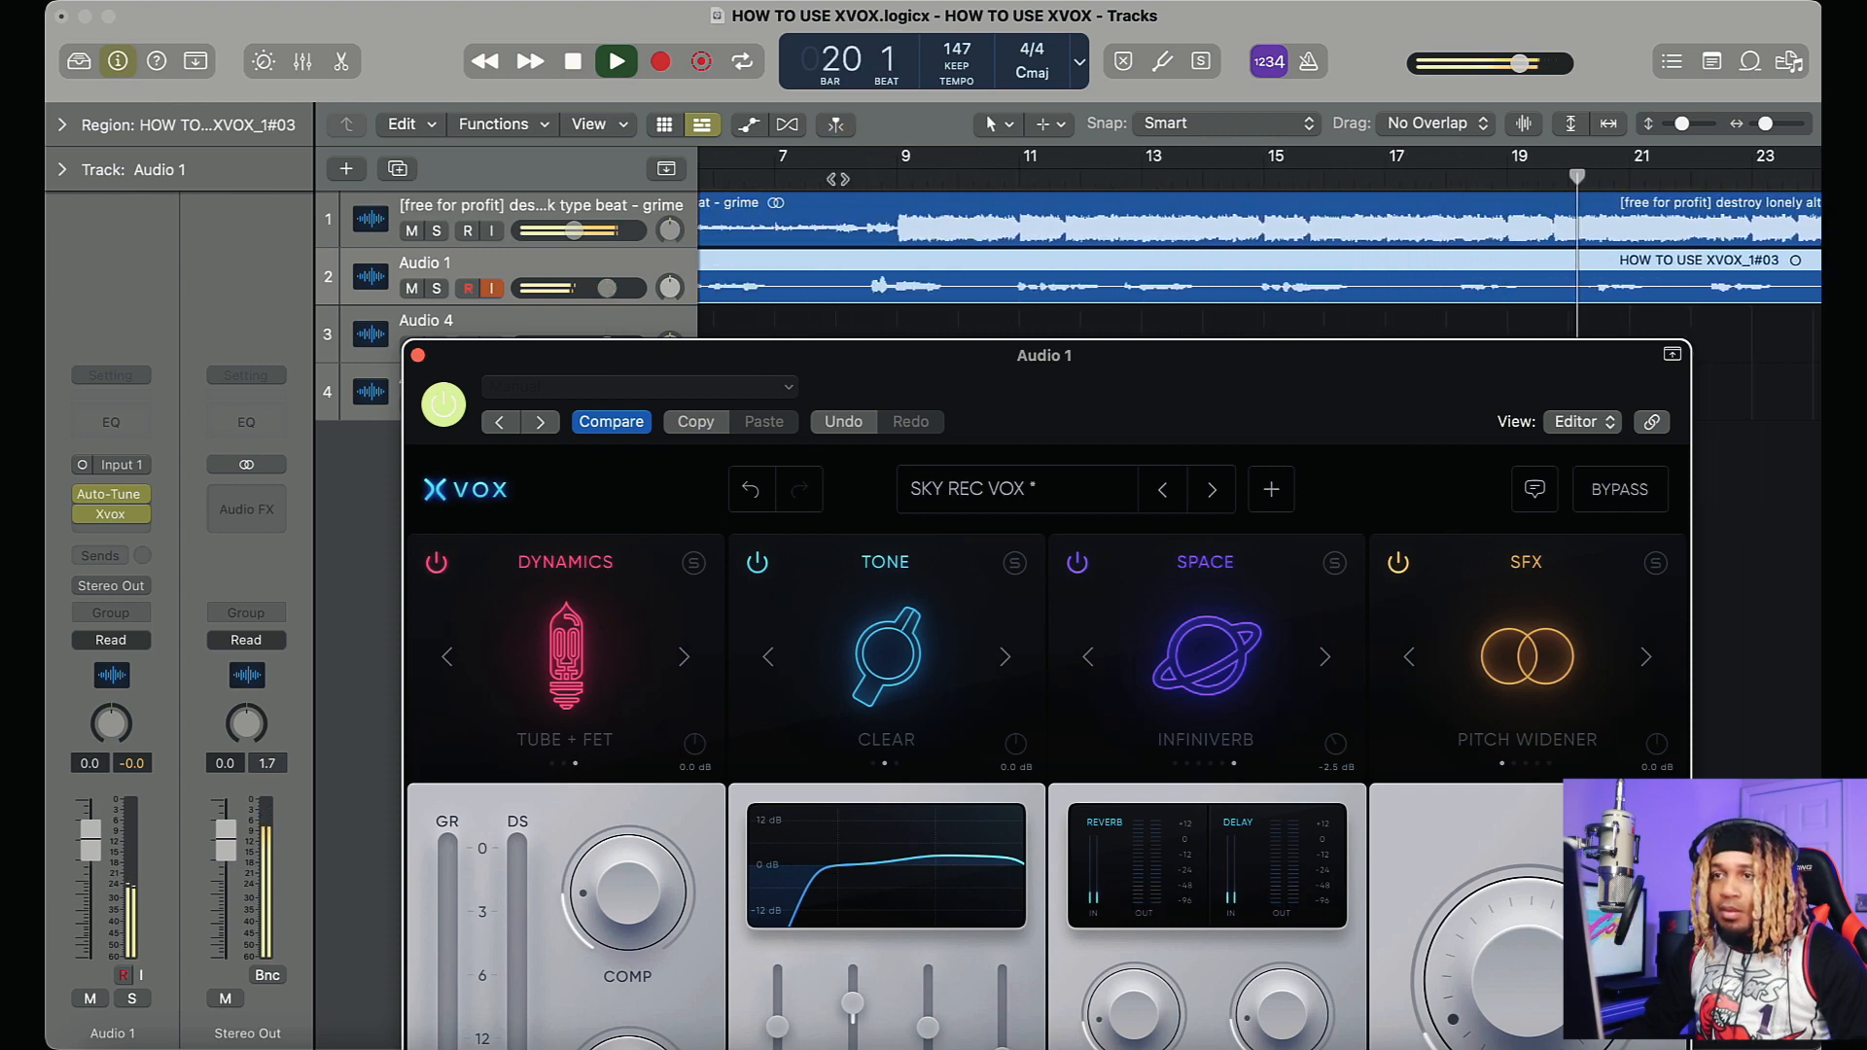
click(834, 178)
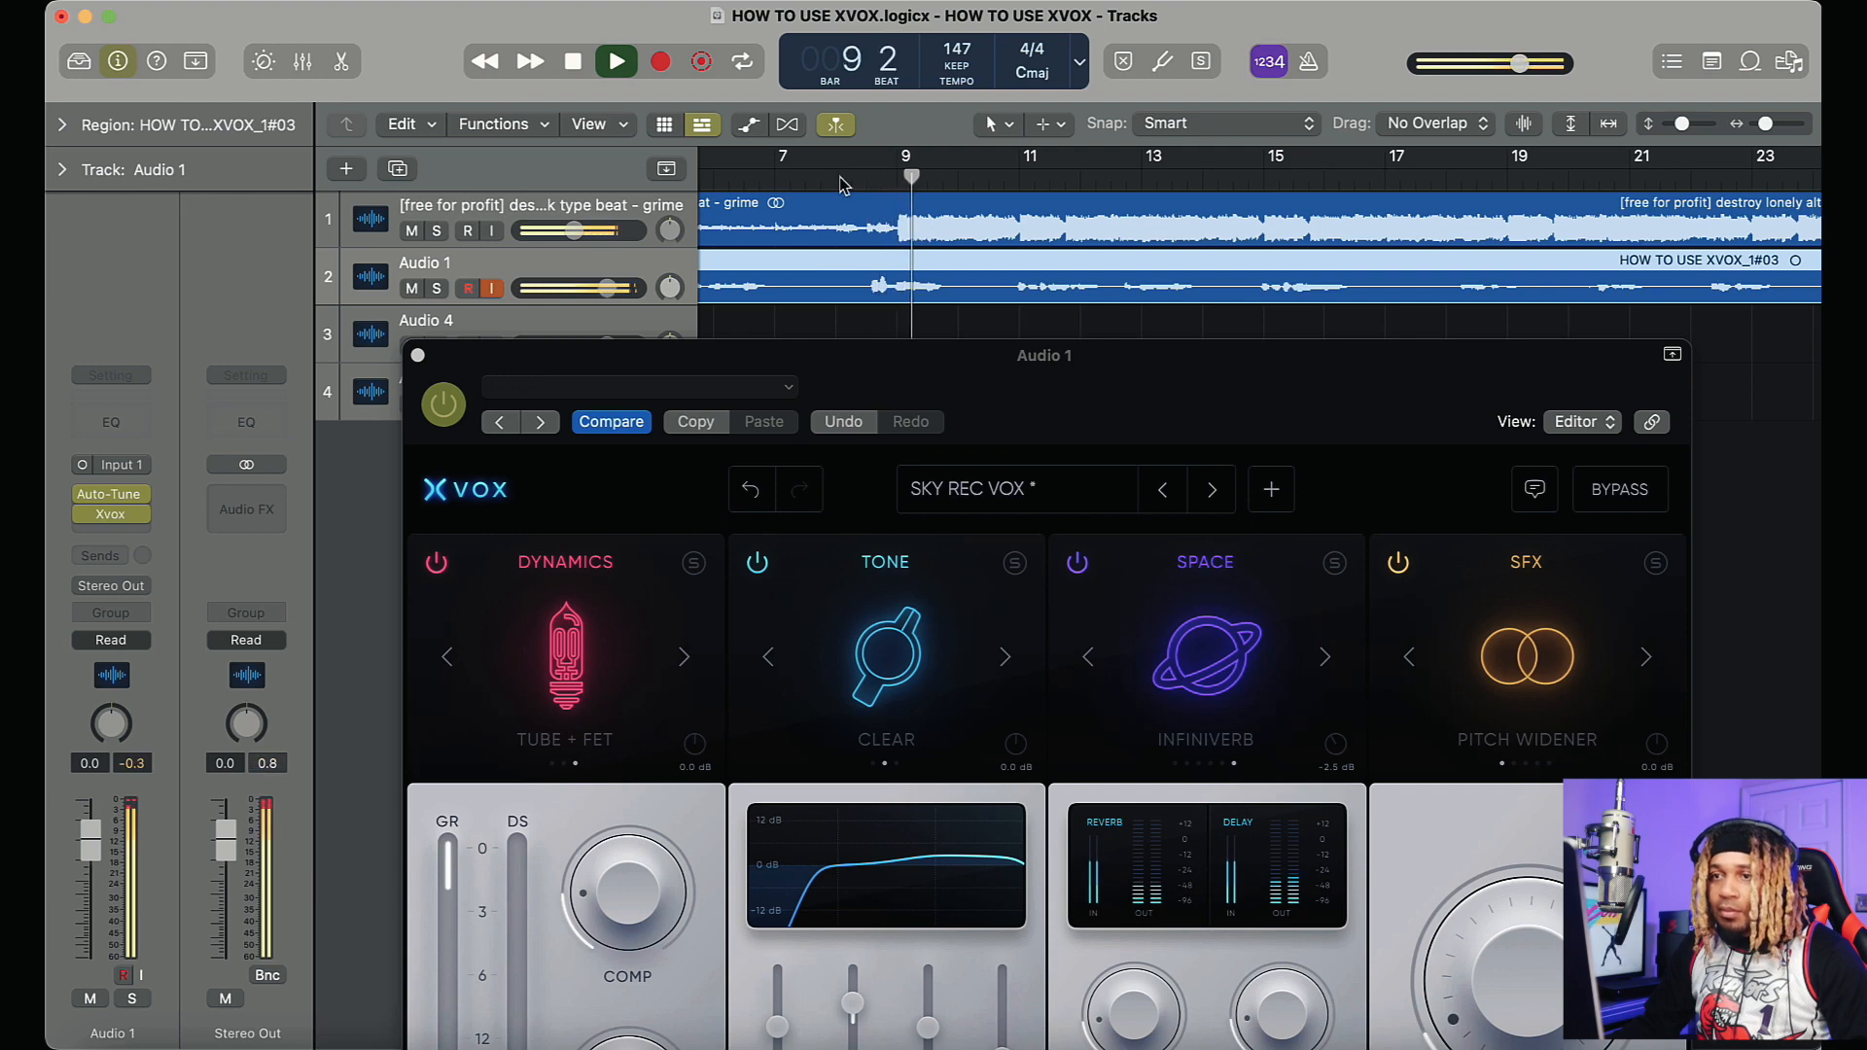
key(space)
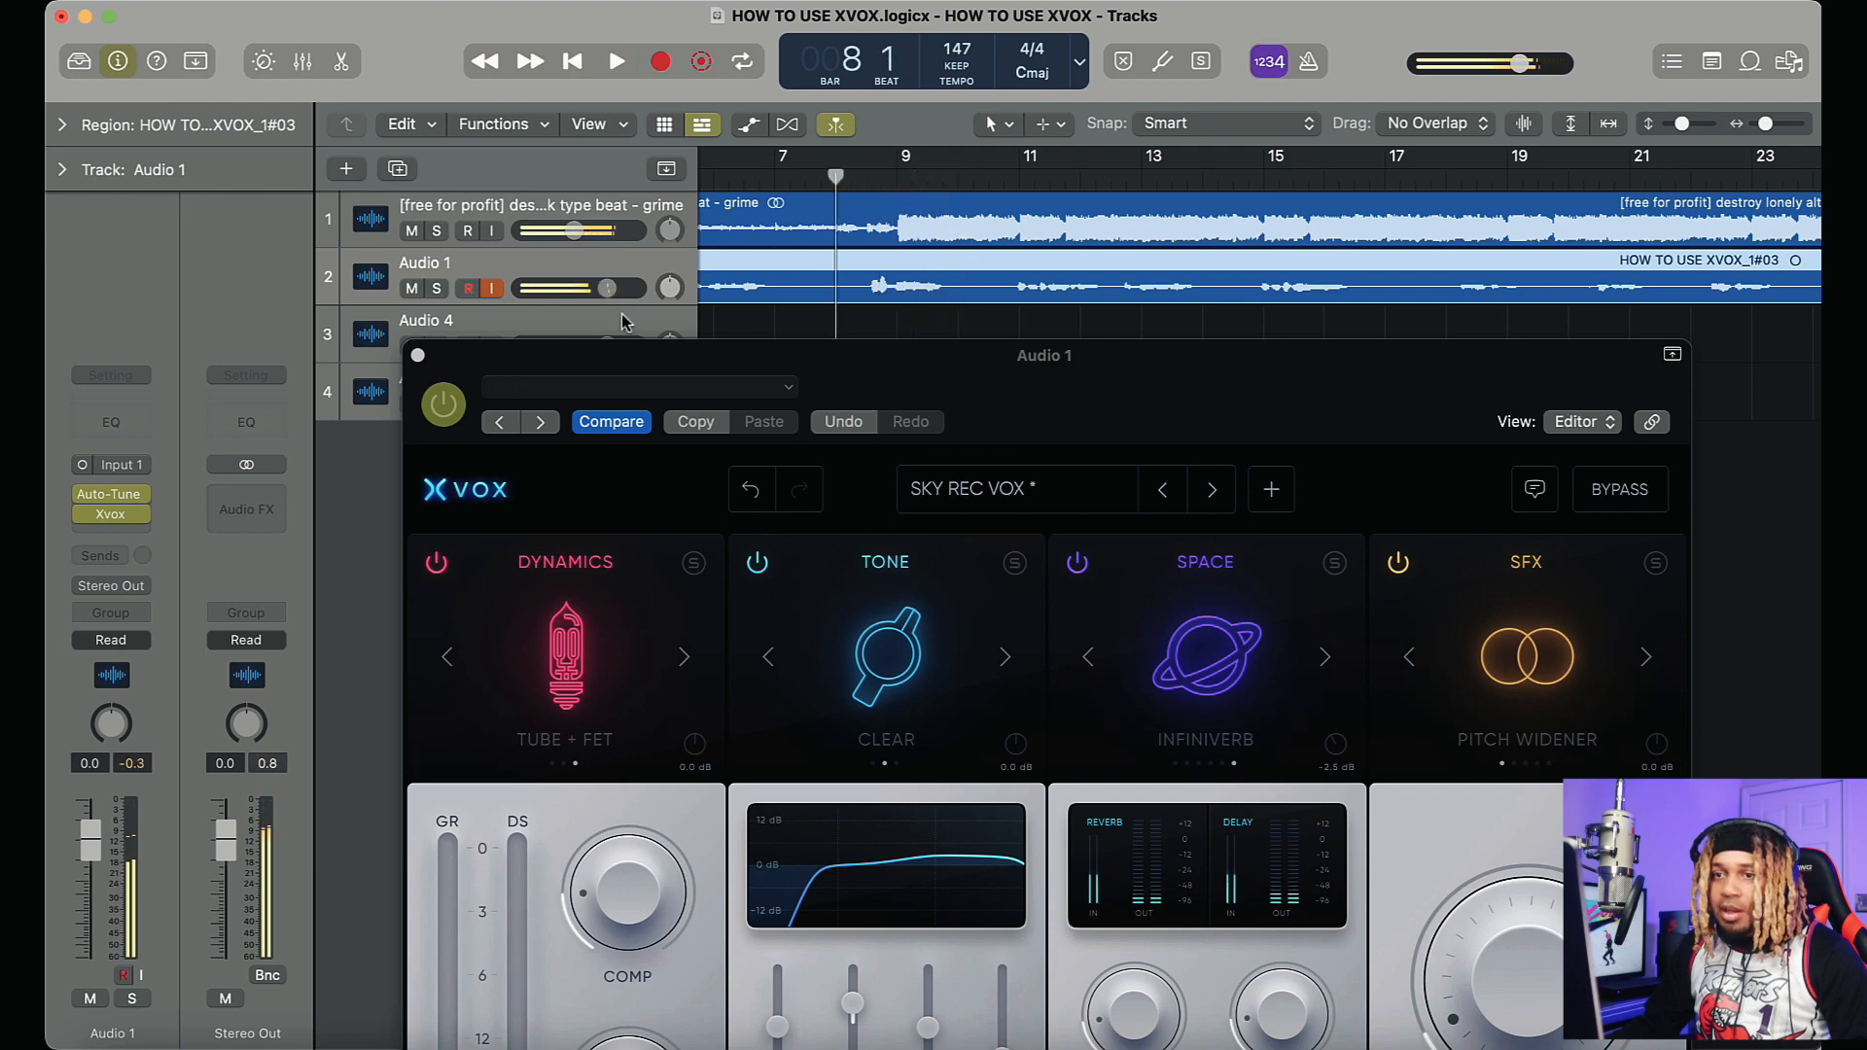
click(611, 328)
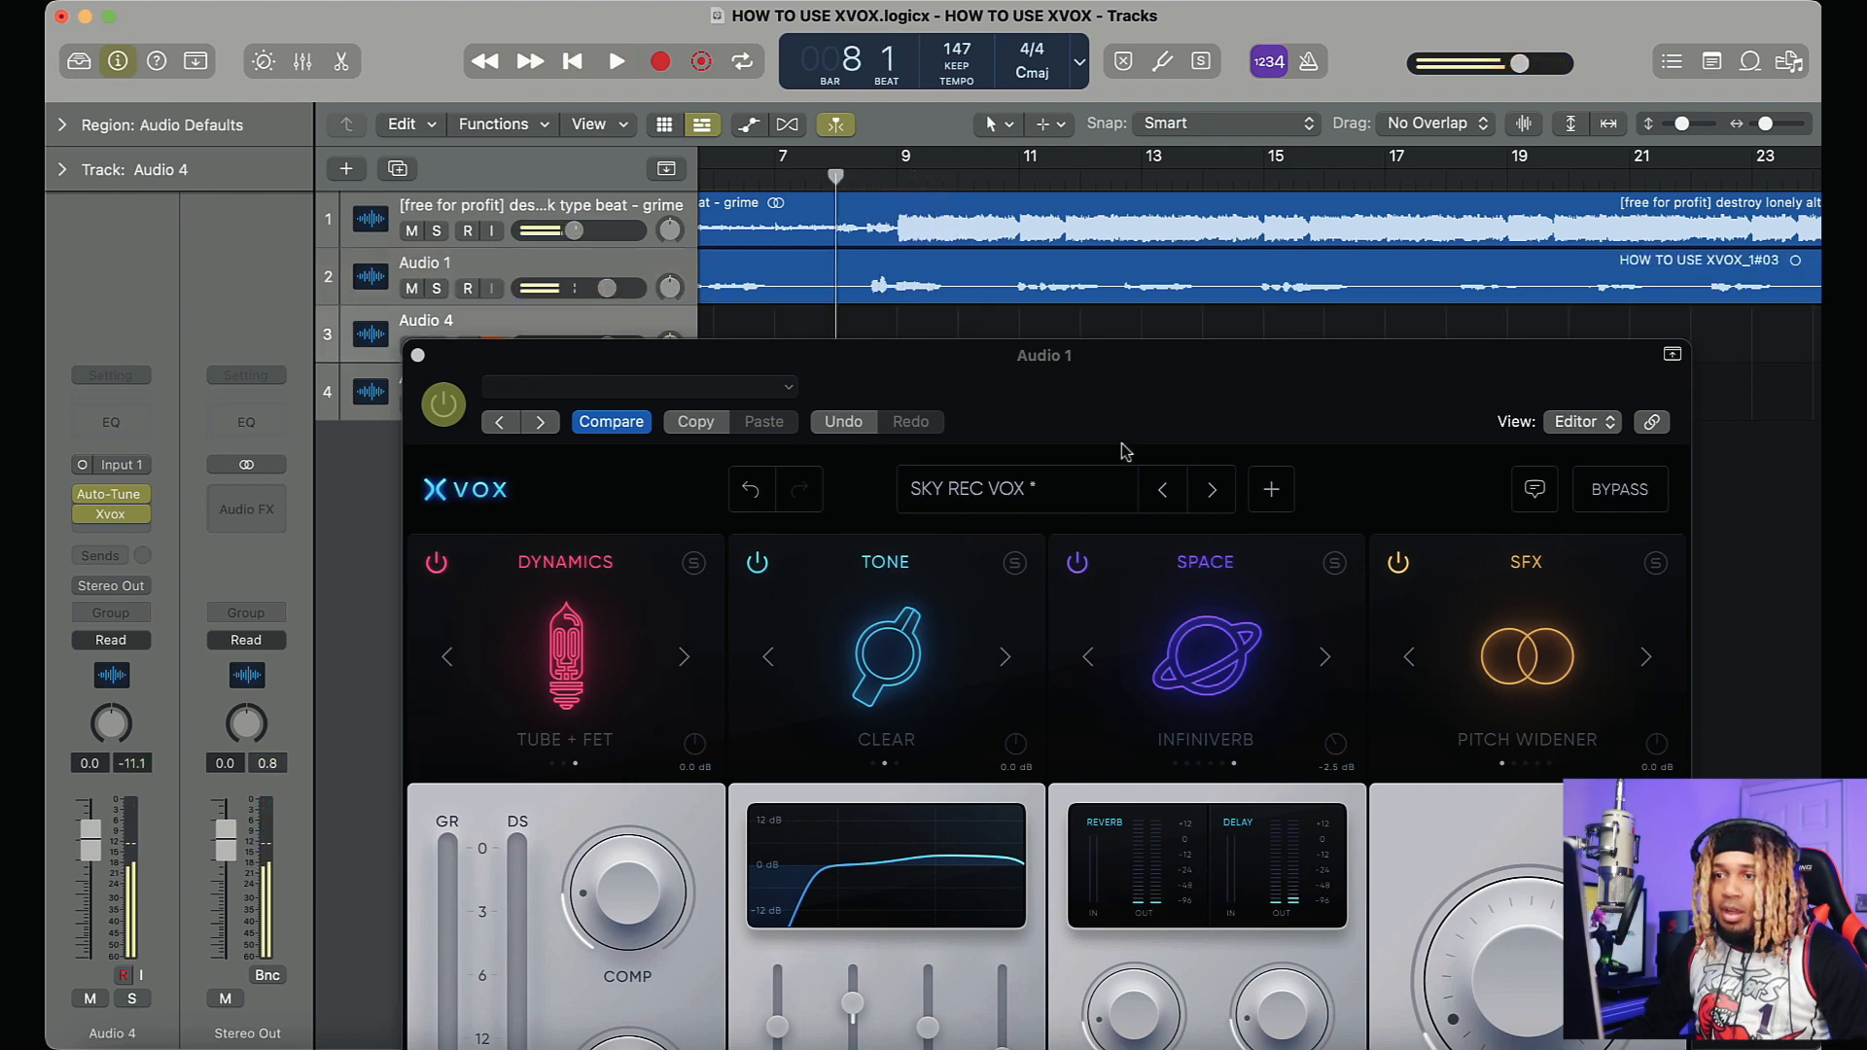
Step: Switch the SFX module in Audio 1's Xvox from PITCH WIDENER to TELEPHONE and raise the SFX amount to 70%
drag(1186, 423, 1186, 357)
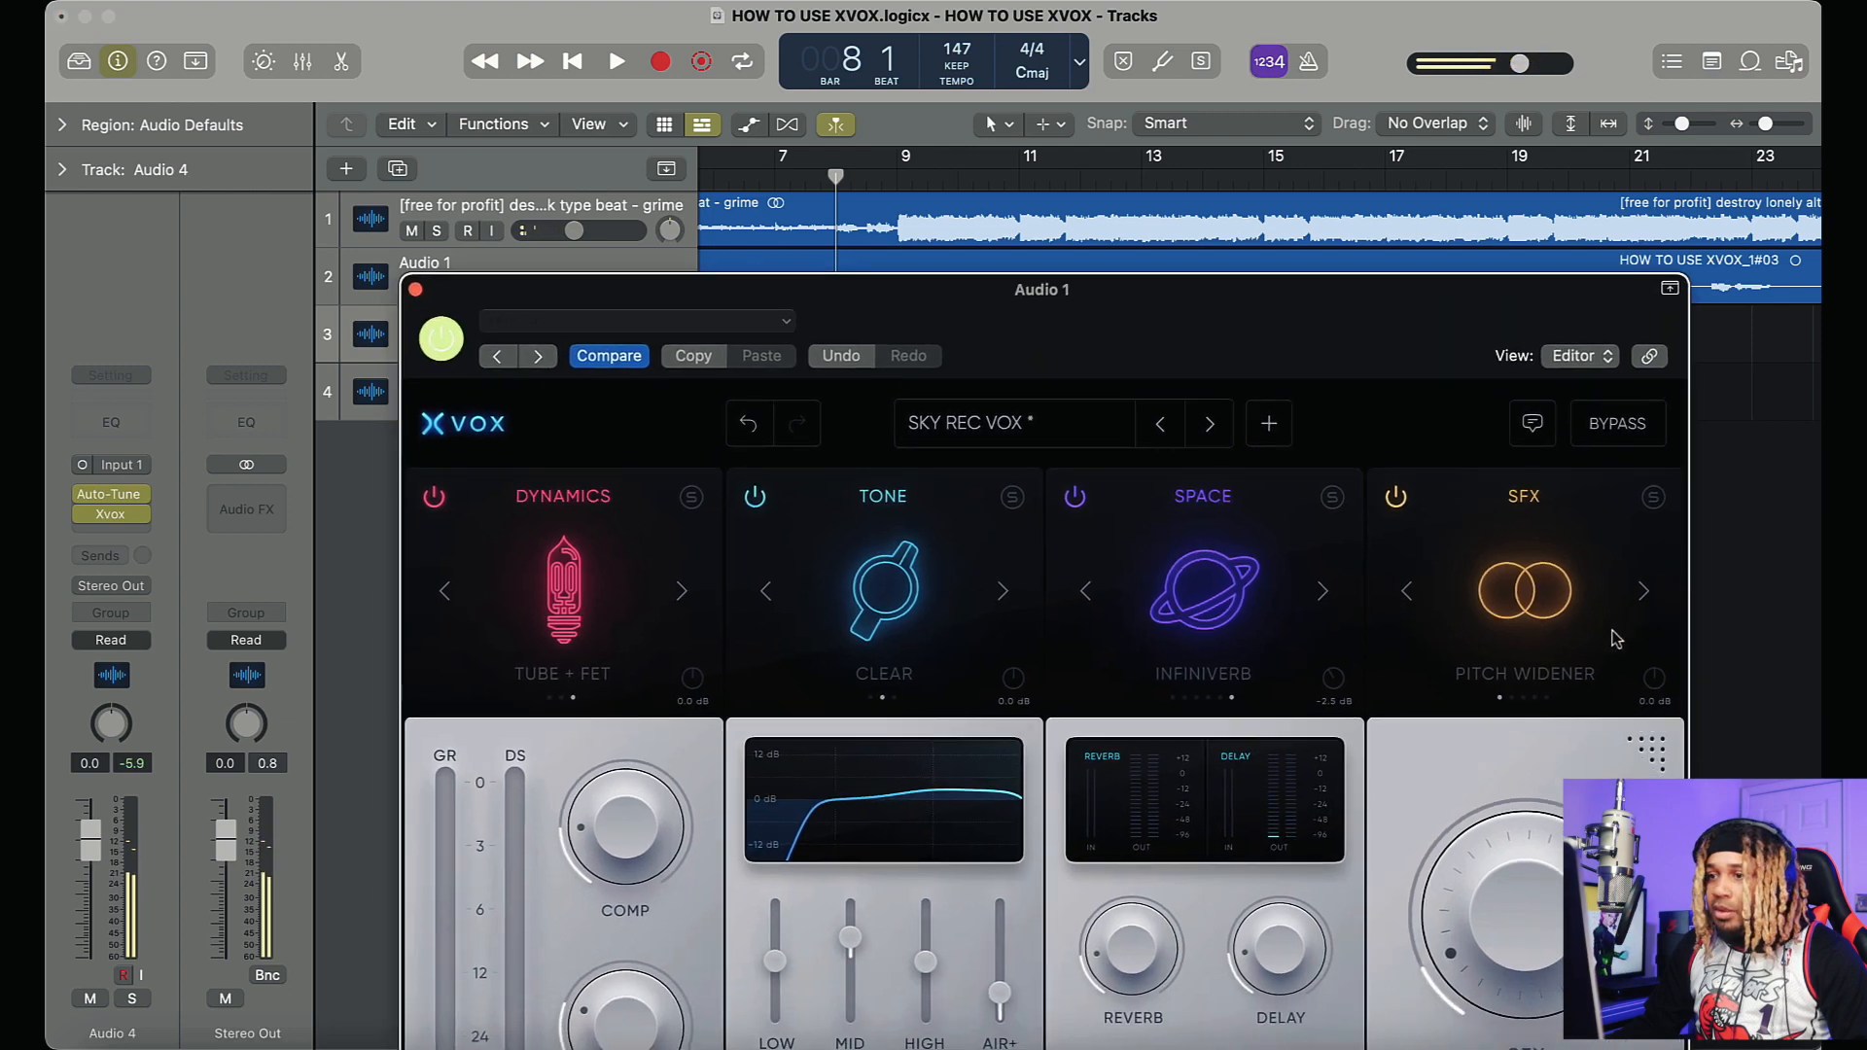
click(1641, 593)
click(1641, 593)
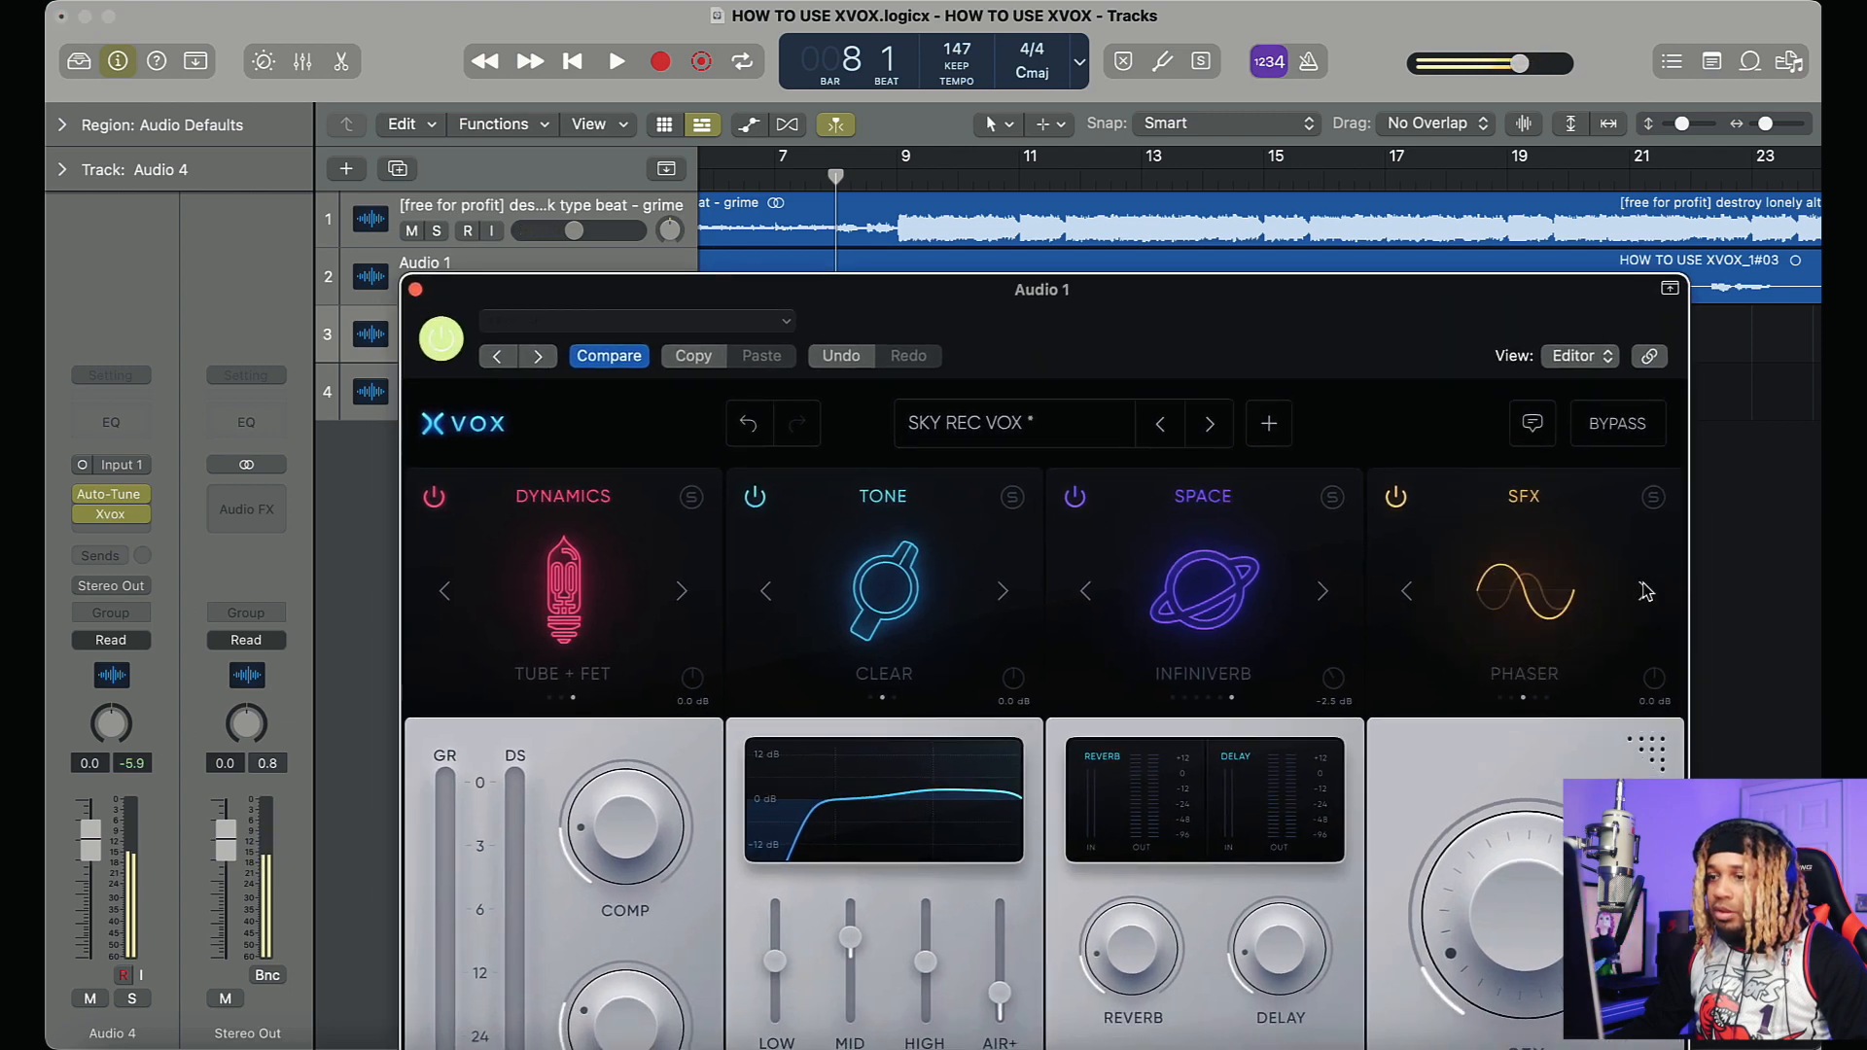
click(1643, 592)
click(1645, 592)
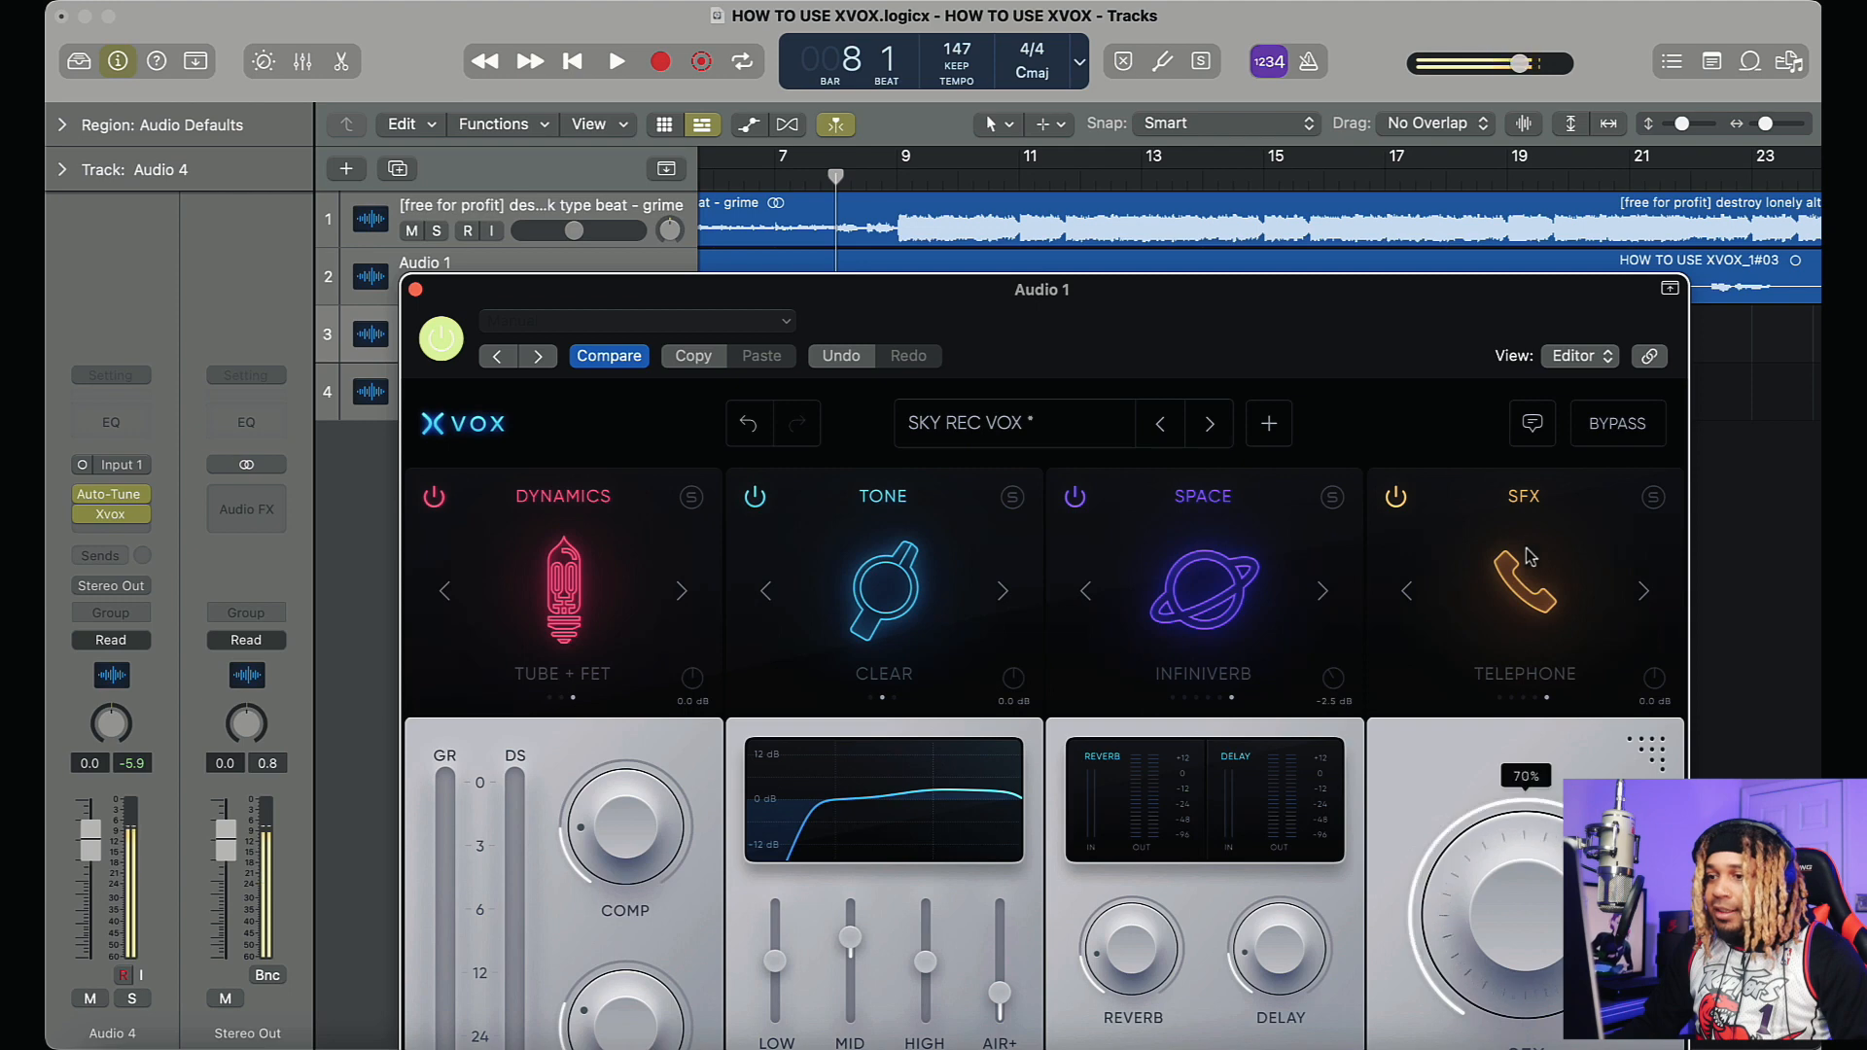
Step: Return the SFX module in Audio 1's Xvox to PITCH WIDENER and lower the SFX amount
drag(1306, 361, 1382, 425)
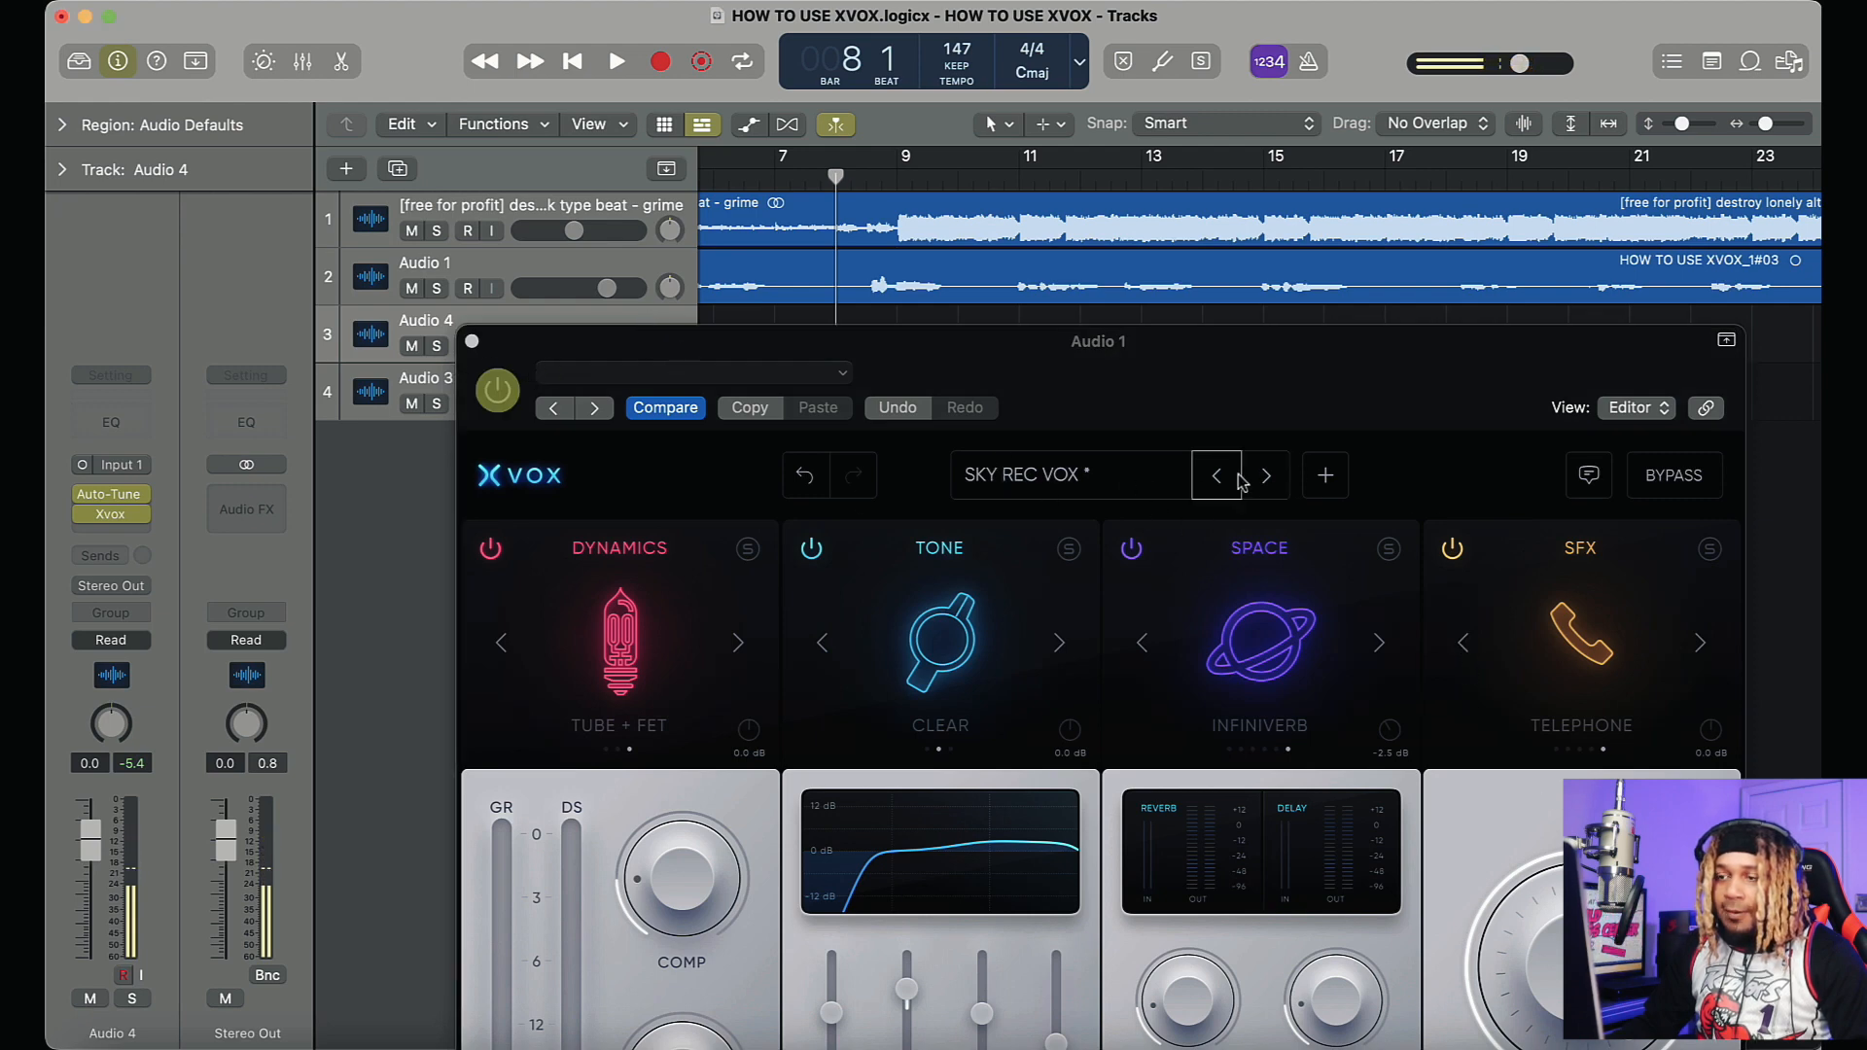
click(1464, 644)
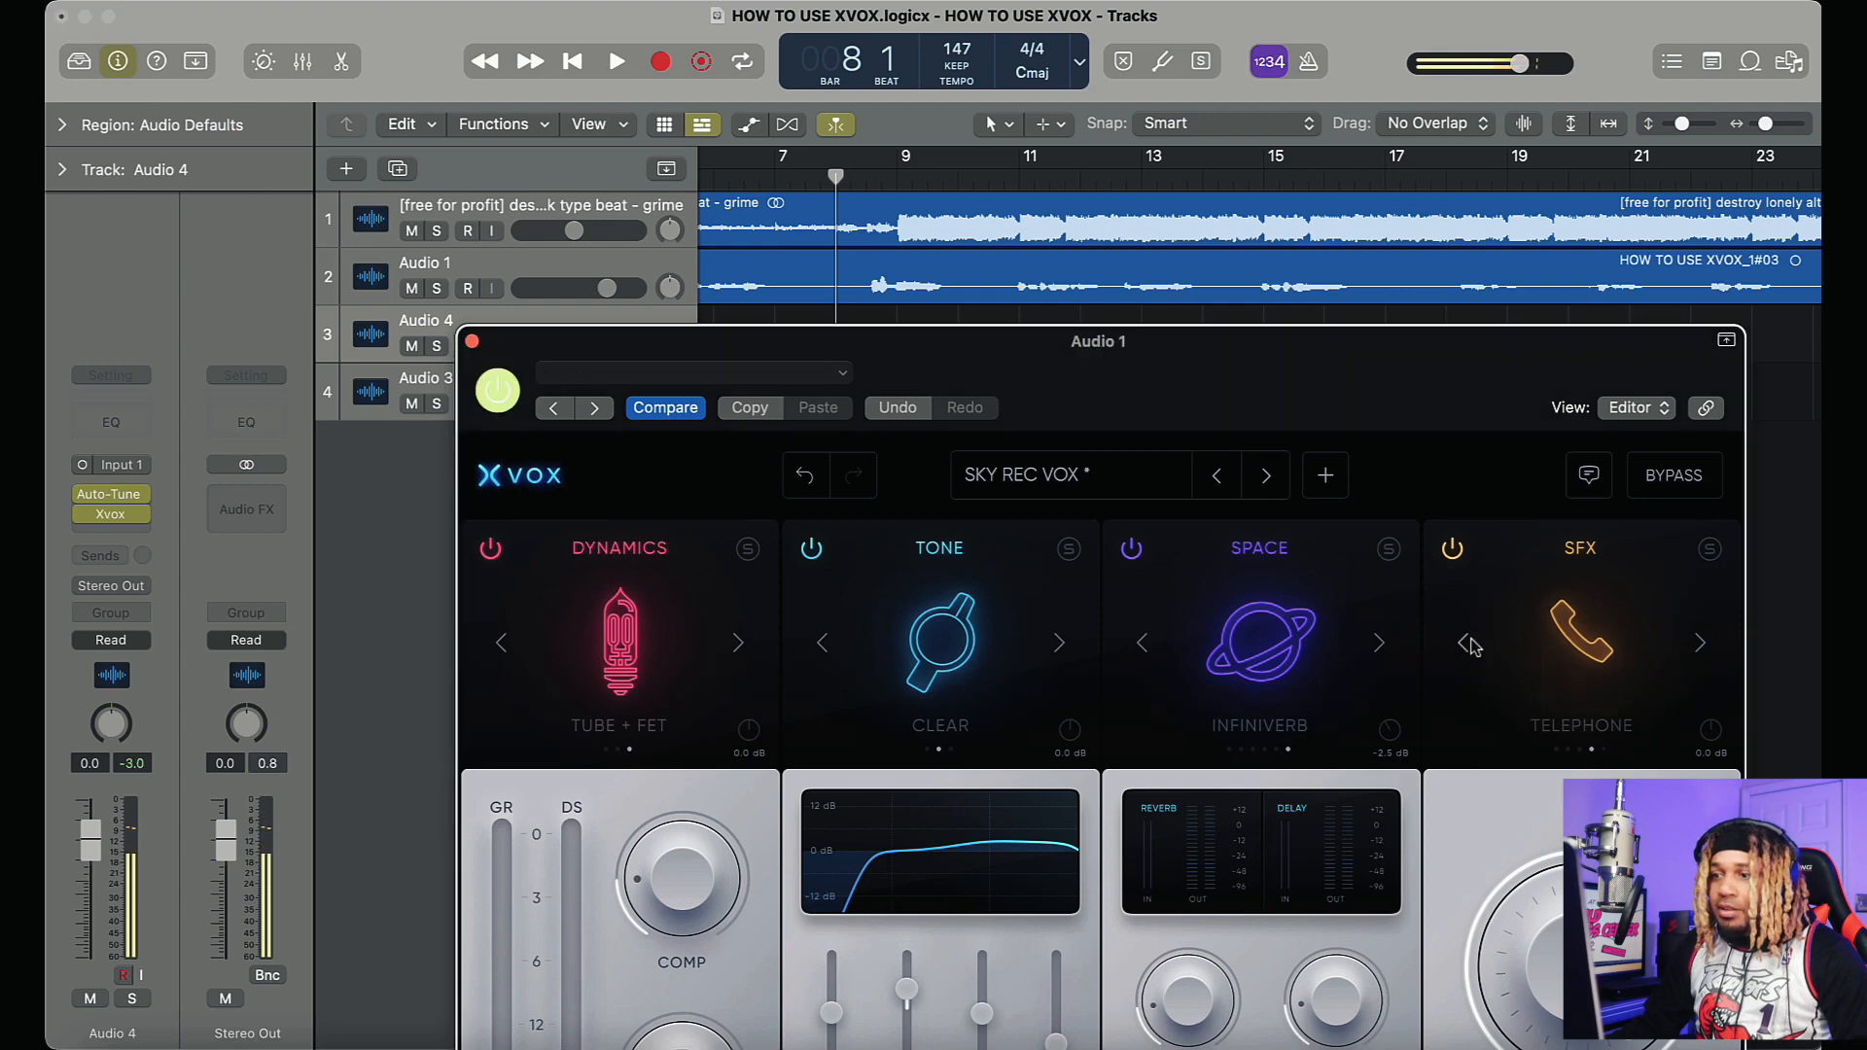
click(1464, 643)
click(1465, 644)
click(1465, 643)
click(1465, 644)
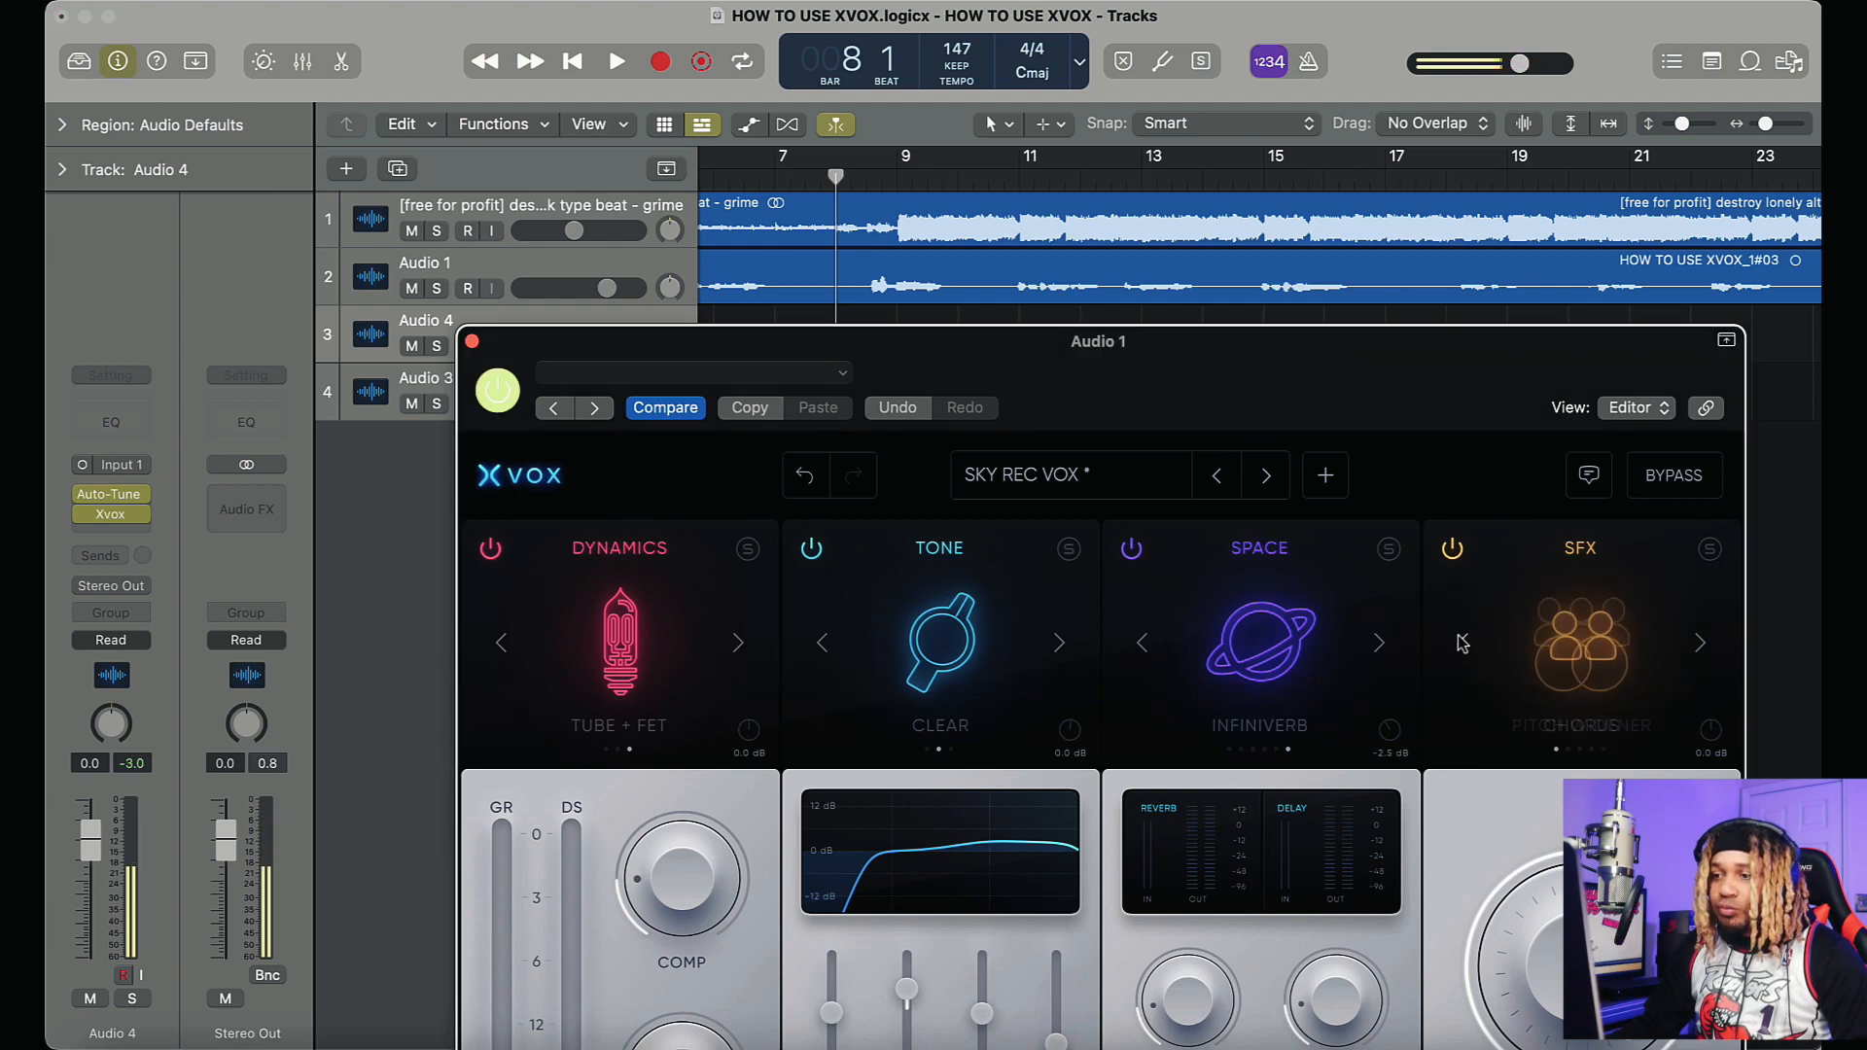
drag(1536, 1017, 1503, 1048)
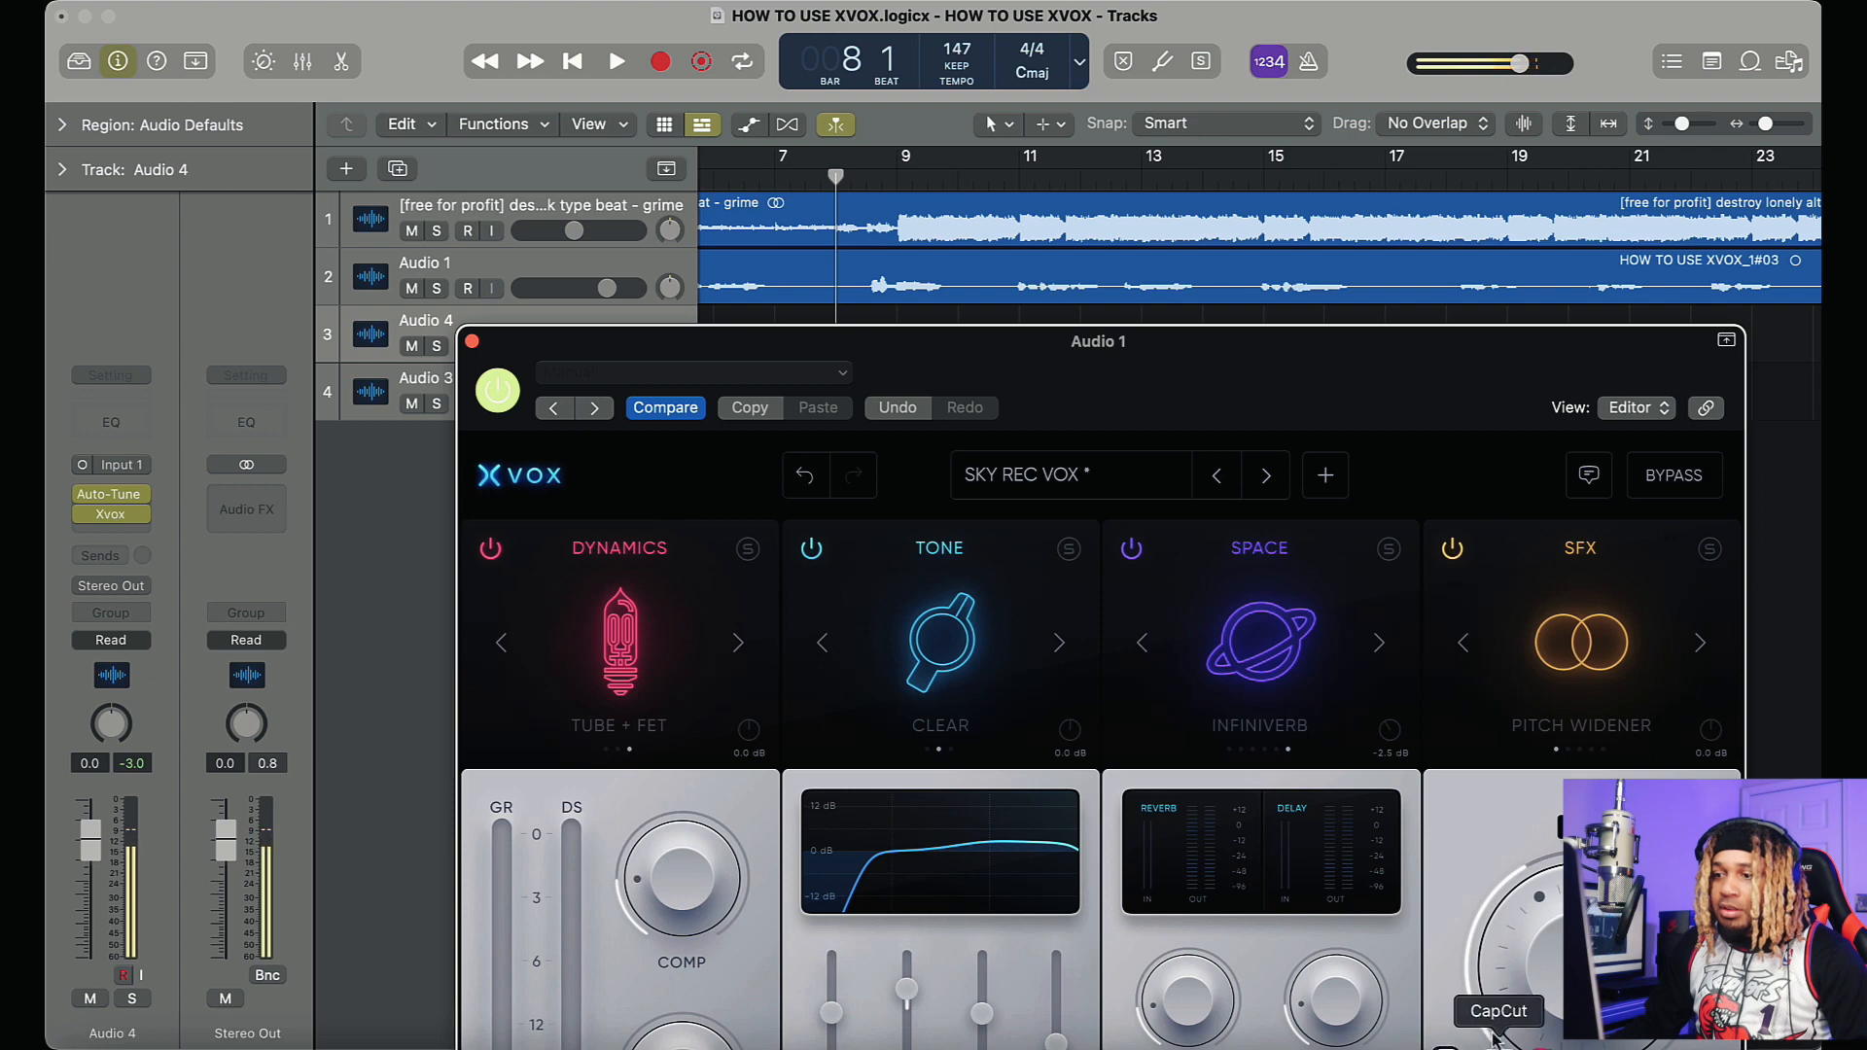
drag(1556, 949, 1556, 982)
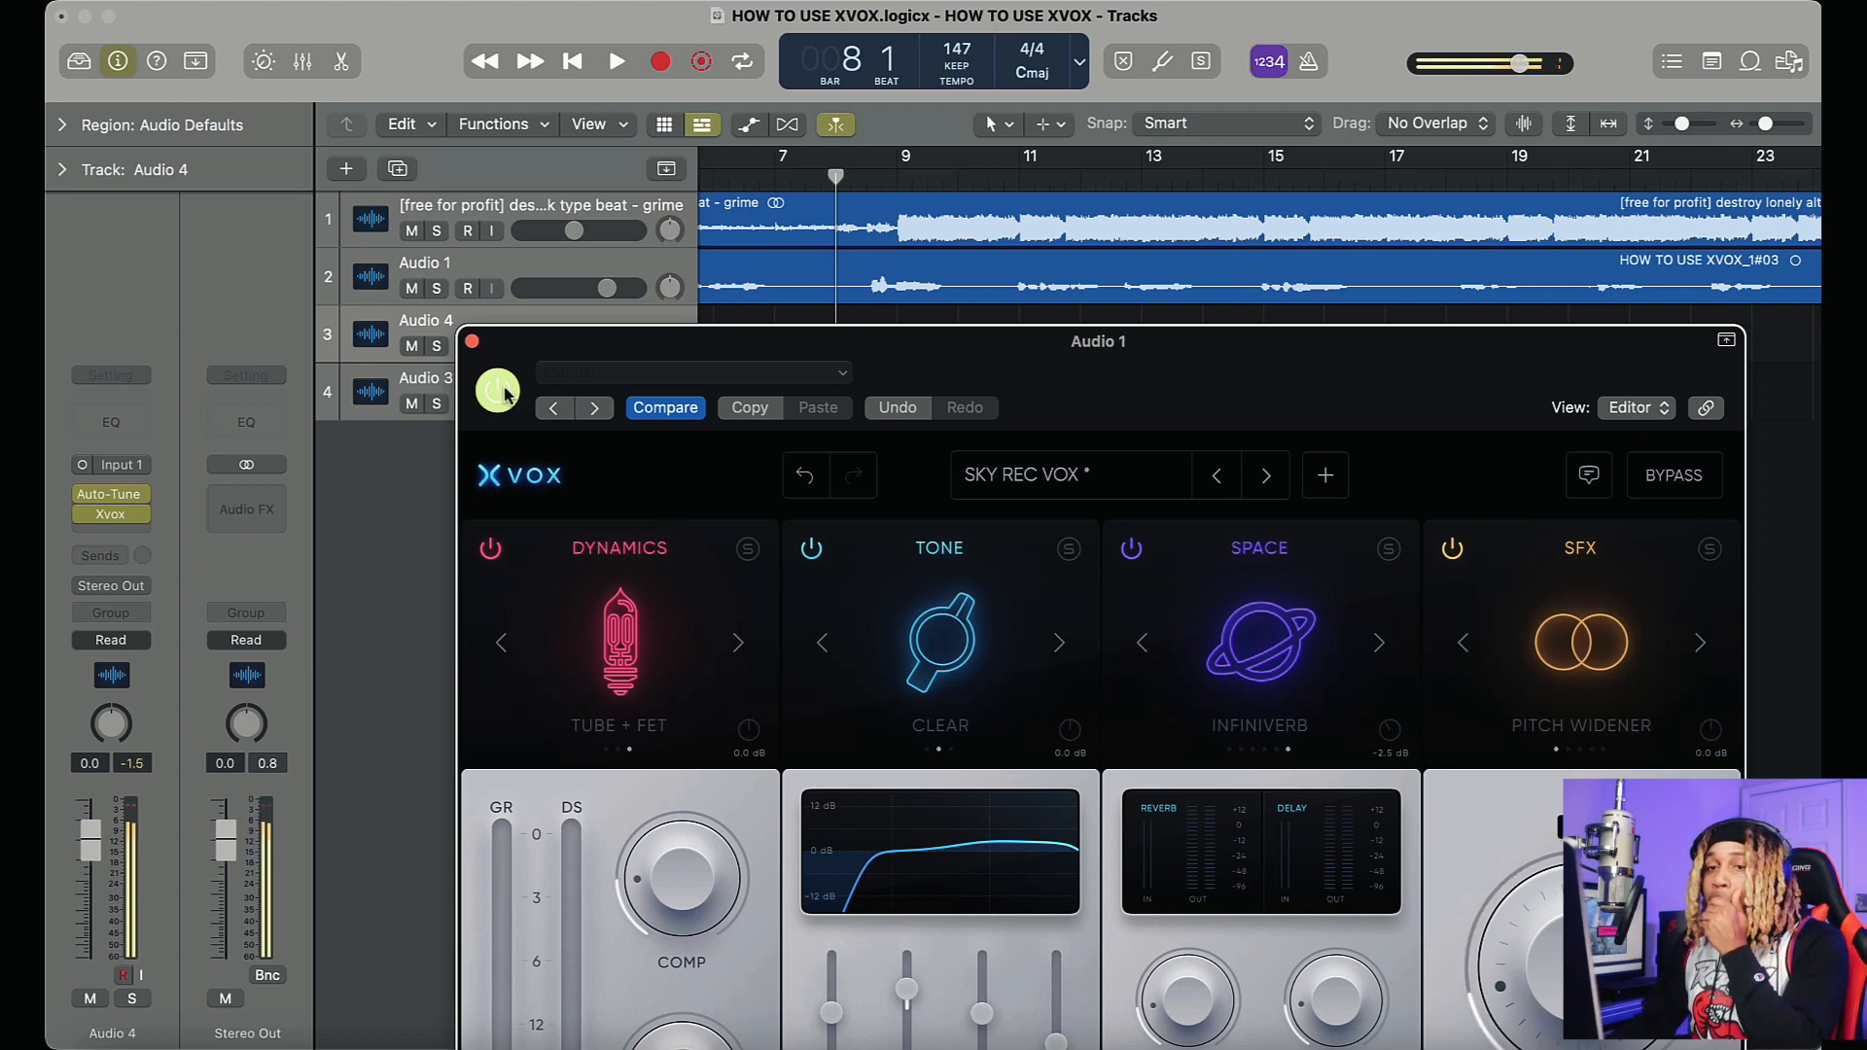
Step: Close Audio 1's plugin window, open Xvox on the Audio 4 track and switch its SFX module to TELEPHONE
click(472, 342)
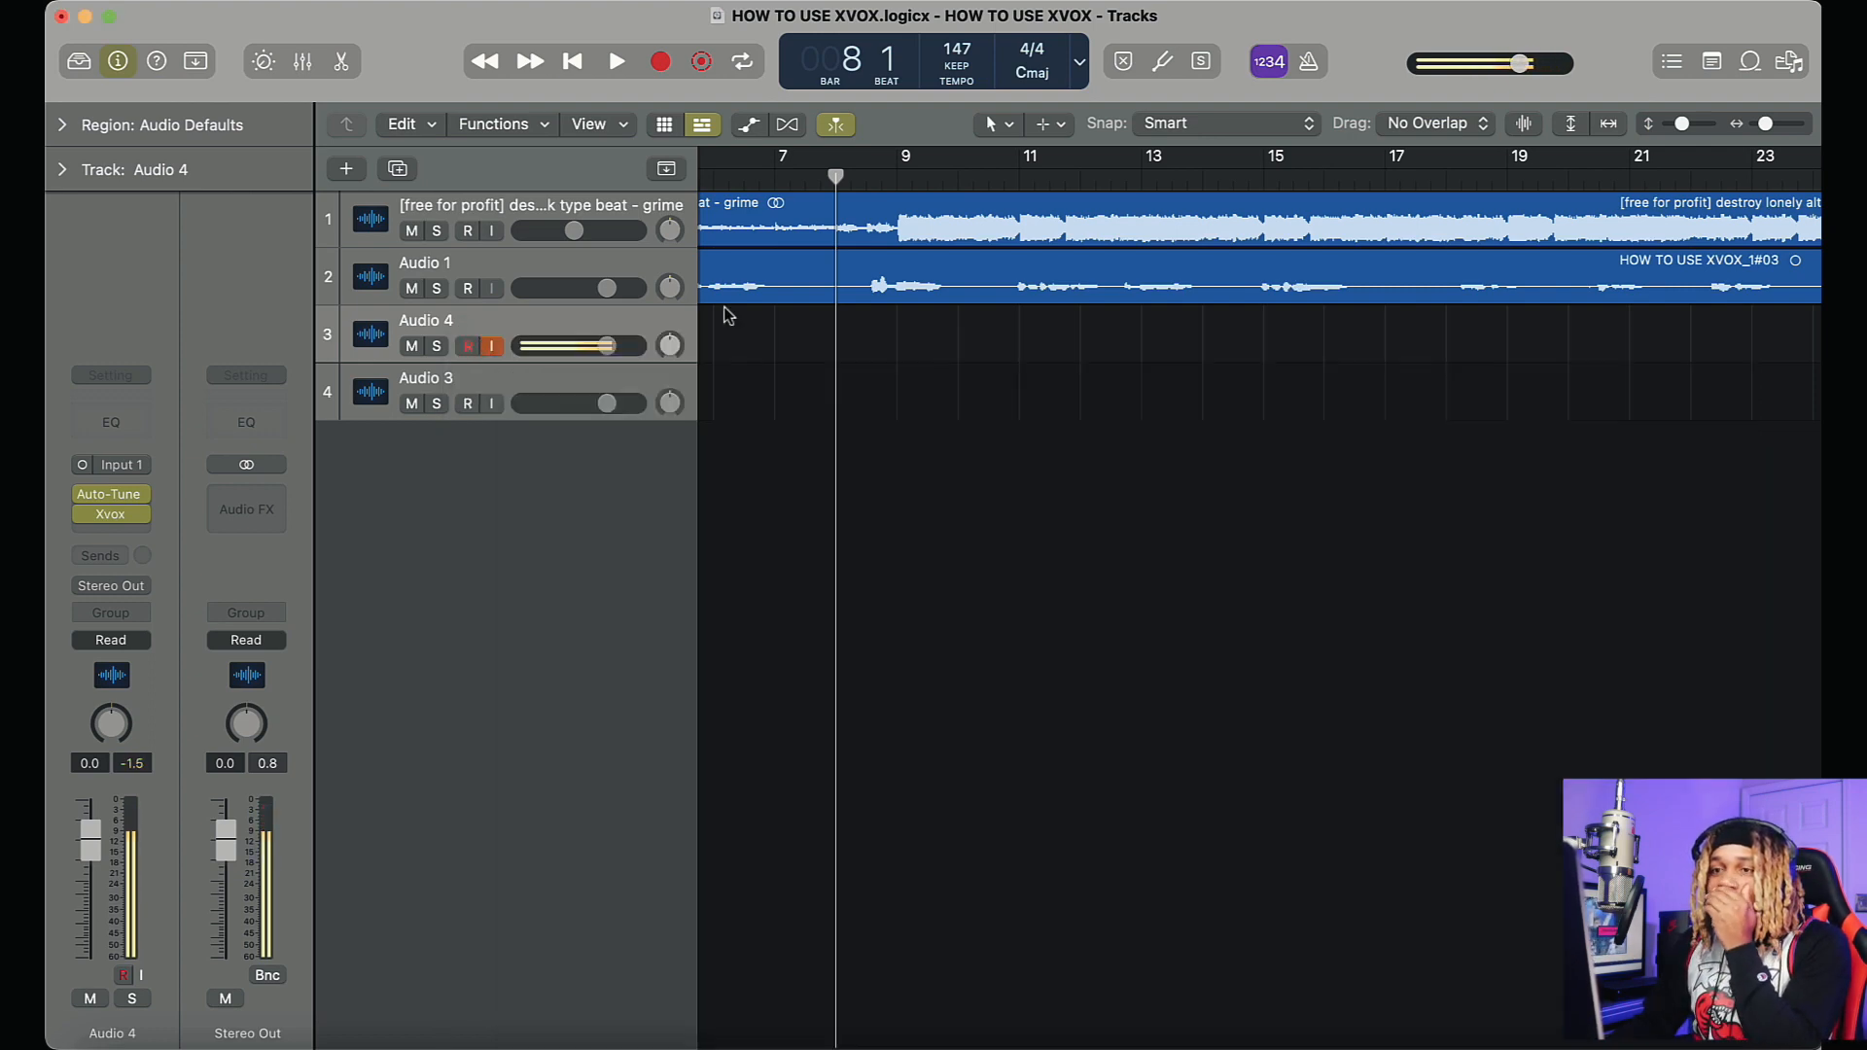
click(113, 516)
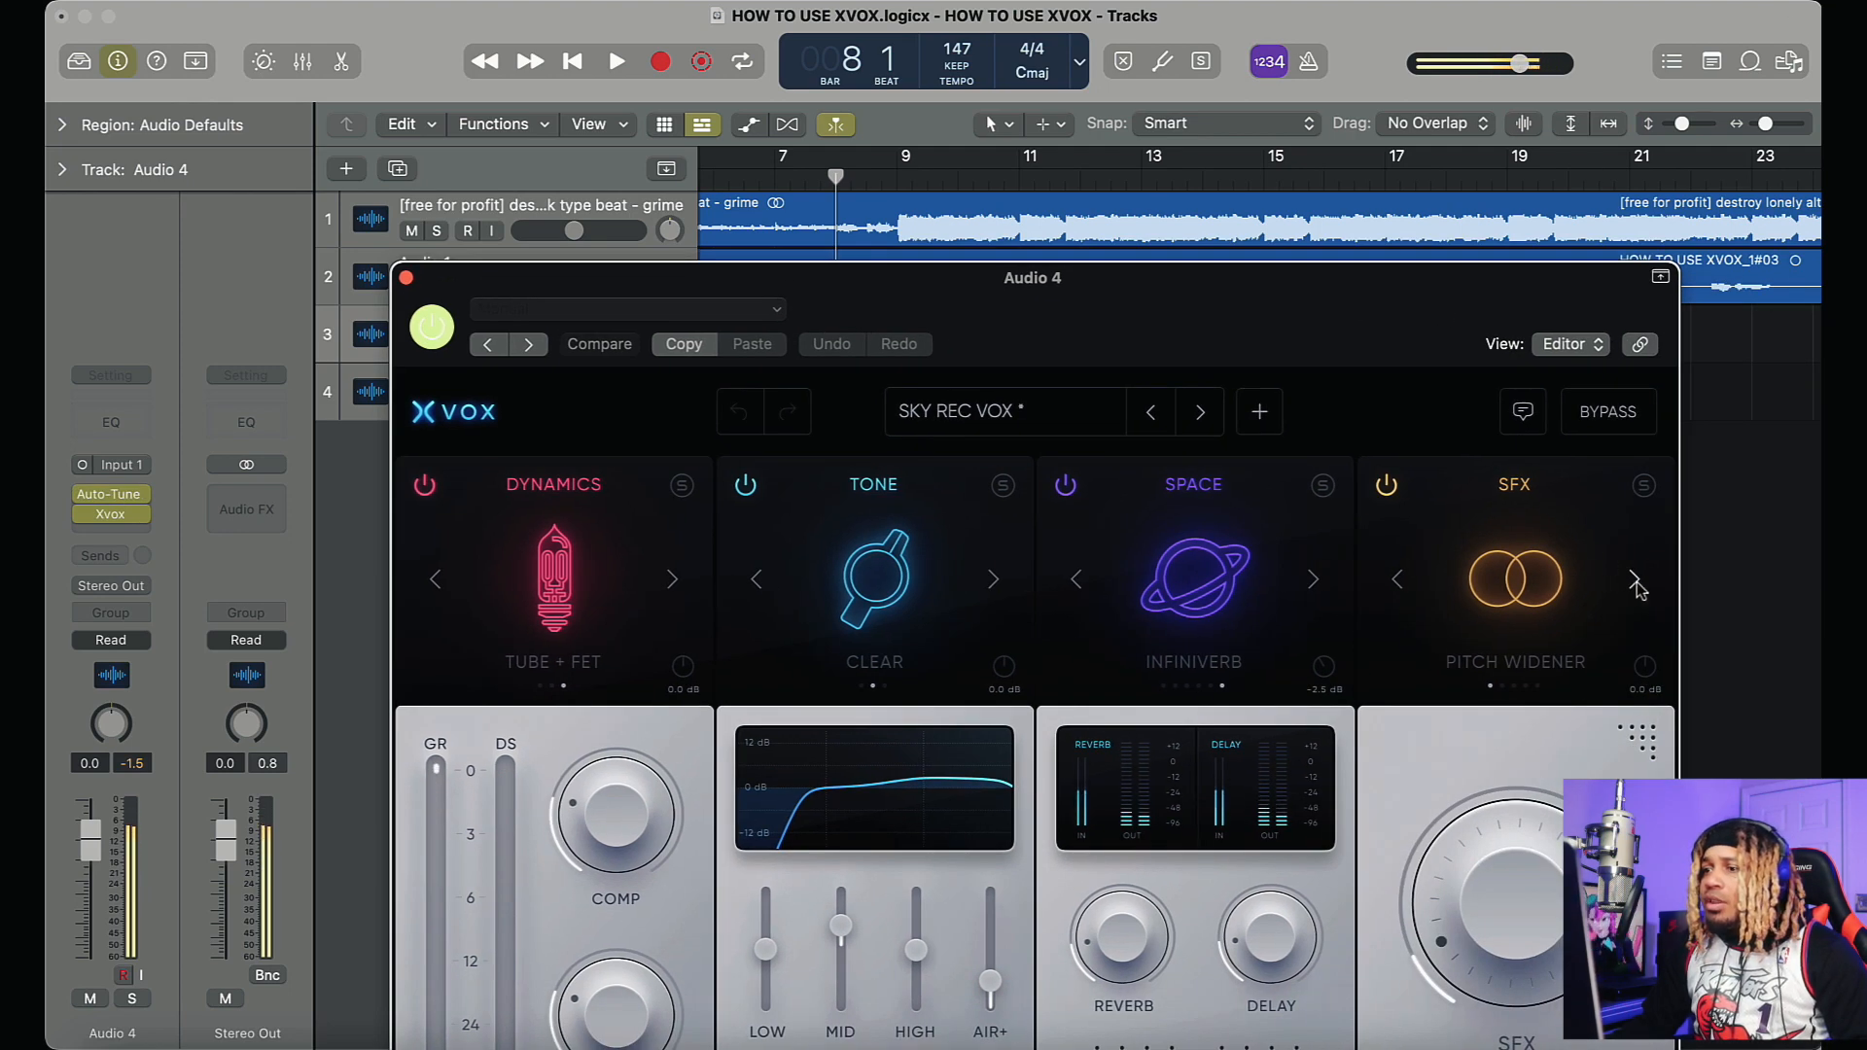
click(1635, 581)
click(1635, 581)
click(1635, 580)
click(1635, 581)
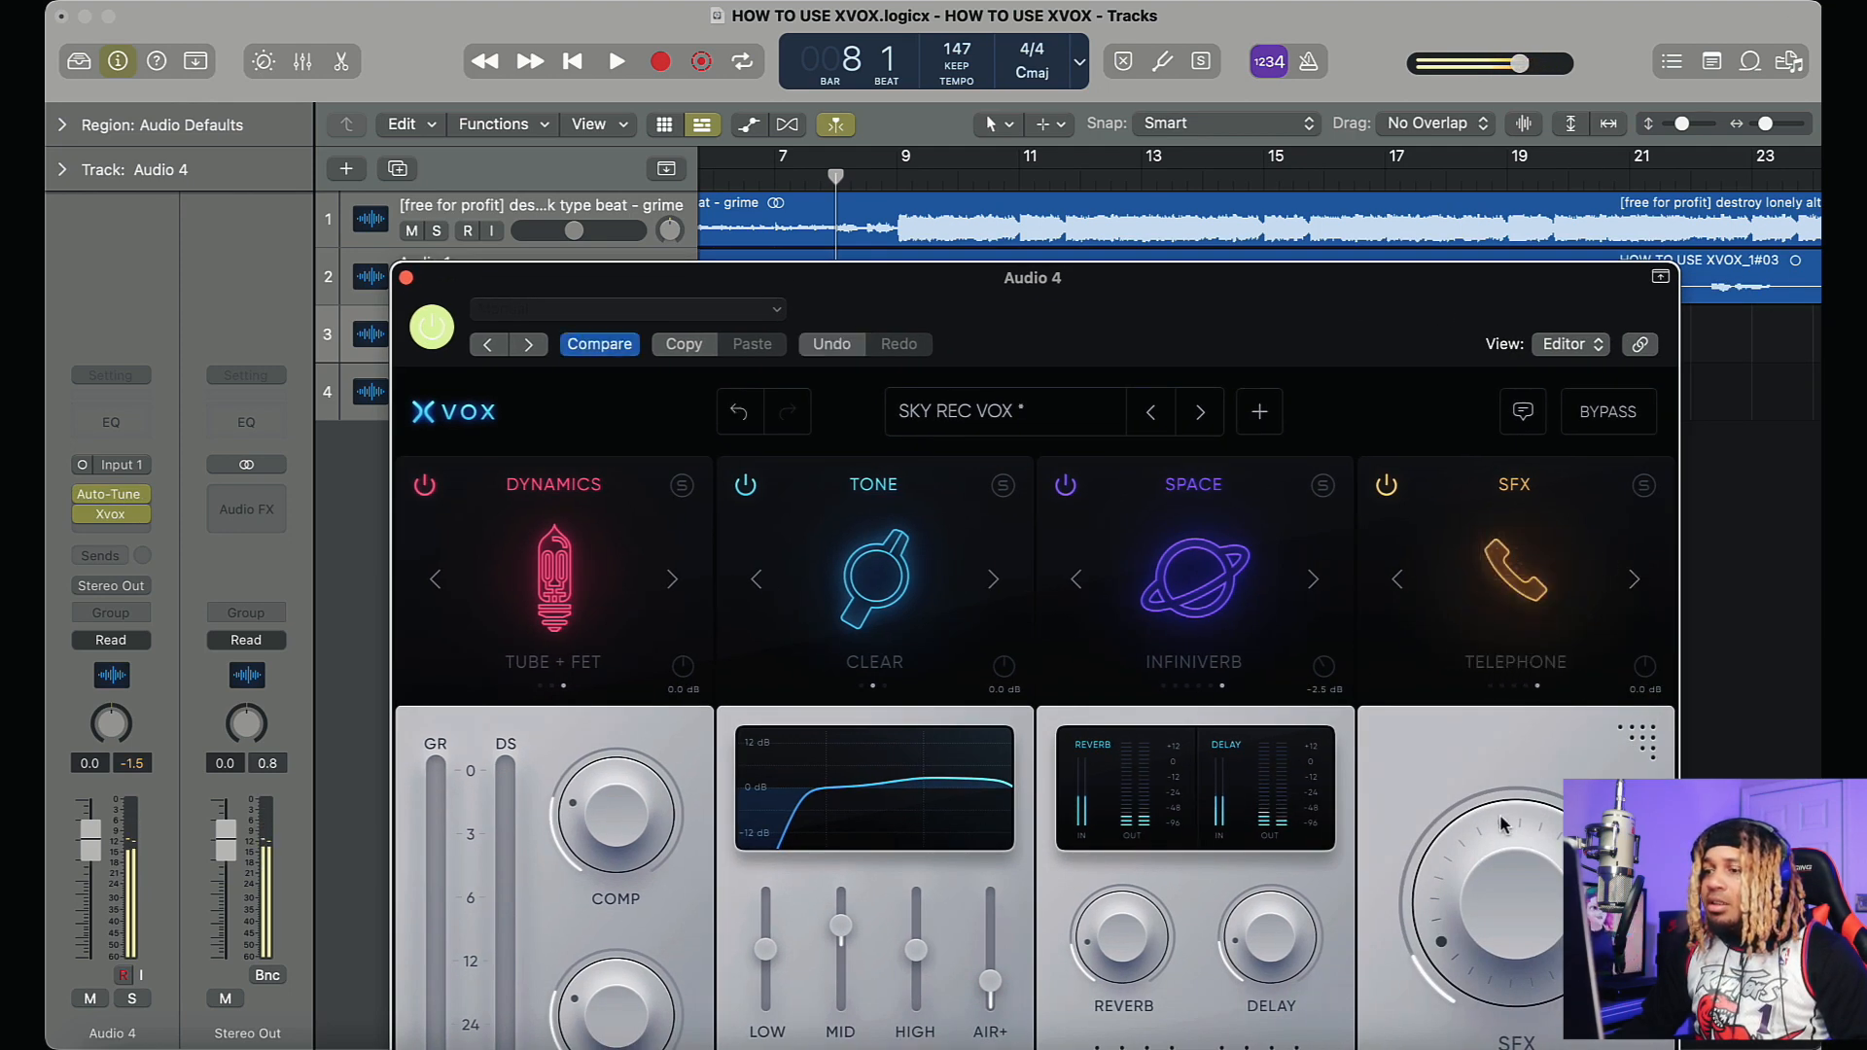
Step: Raise the TELEPHONE effect's amount to 100% in Audio 4's Xvox and move the plugin window clear of the track headers
drag(1501, 823, 1577, 571)
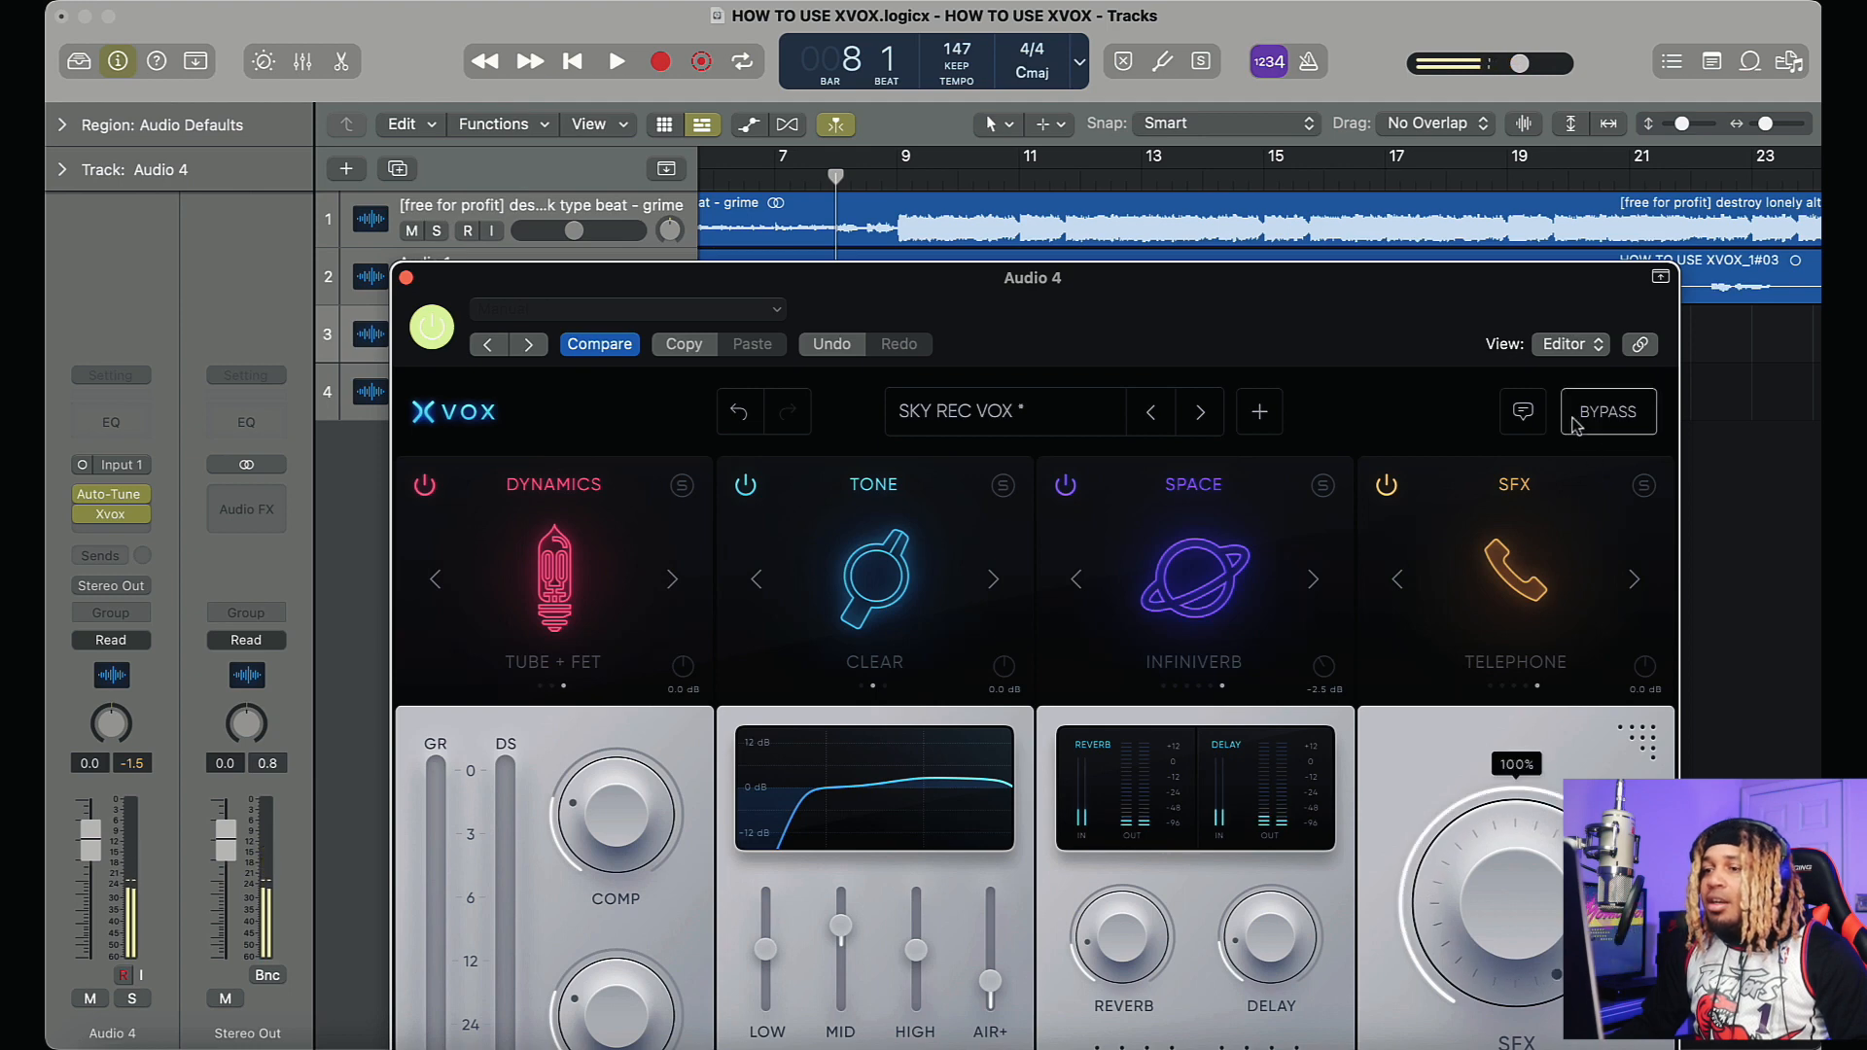
drag(1160, 308, 1192, 373)
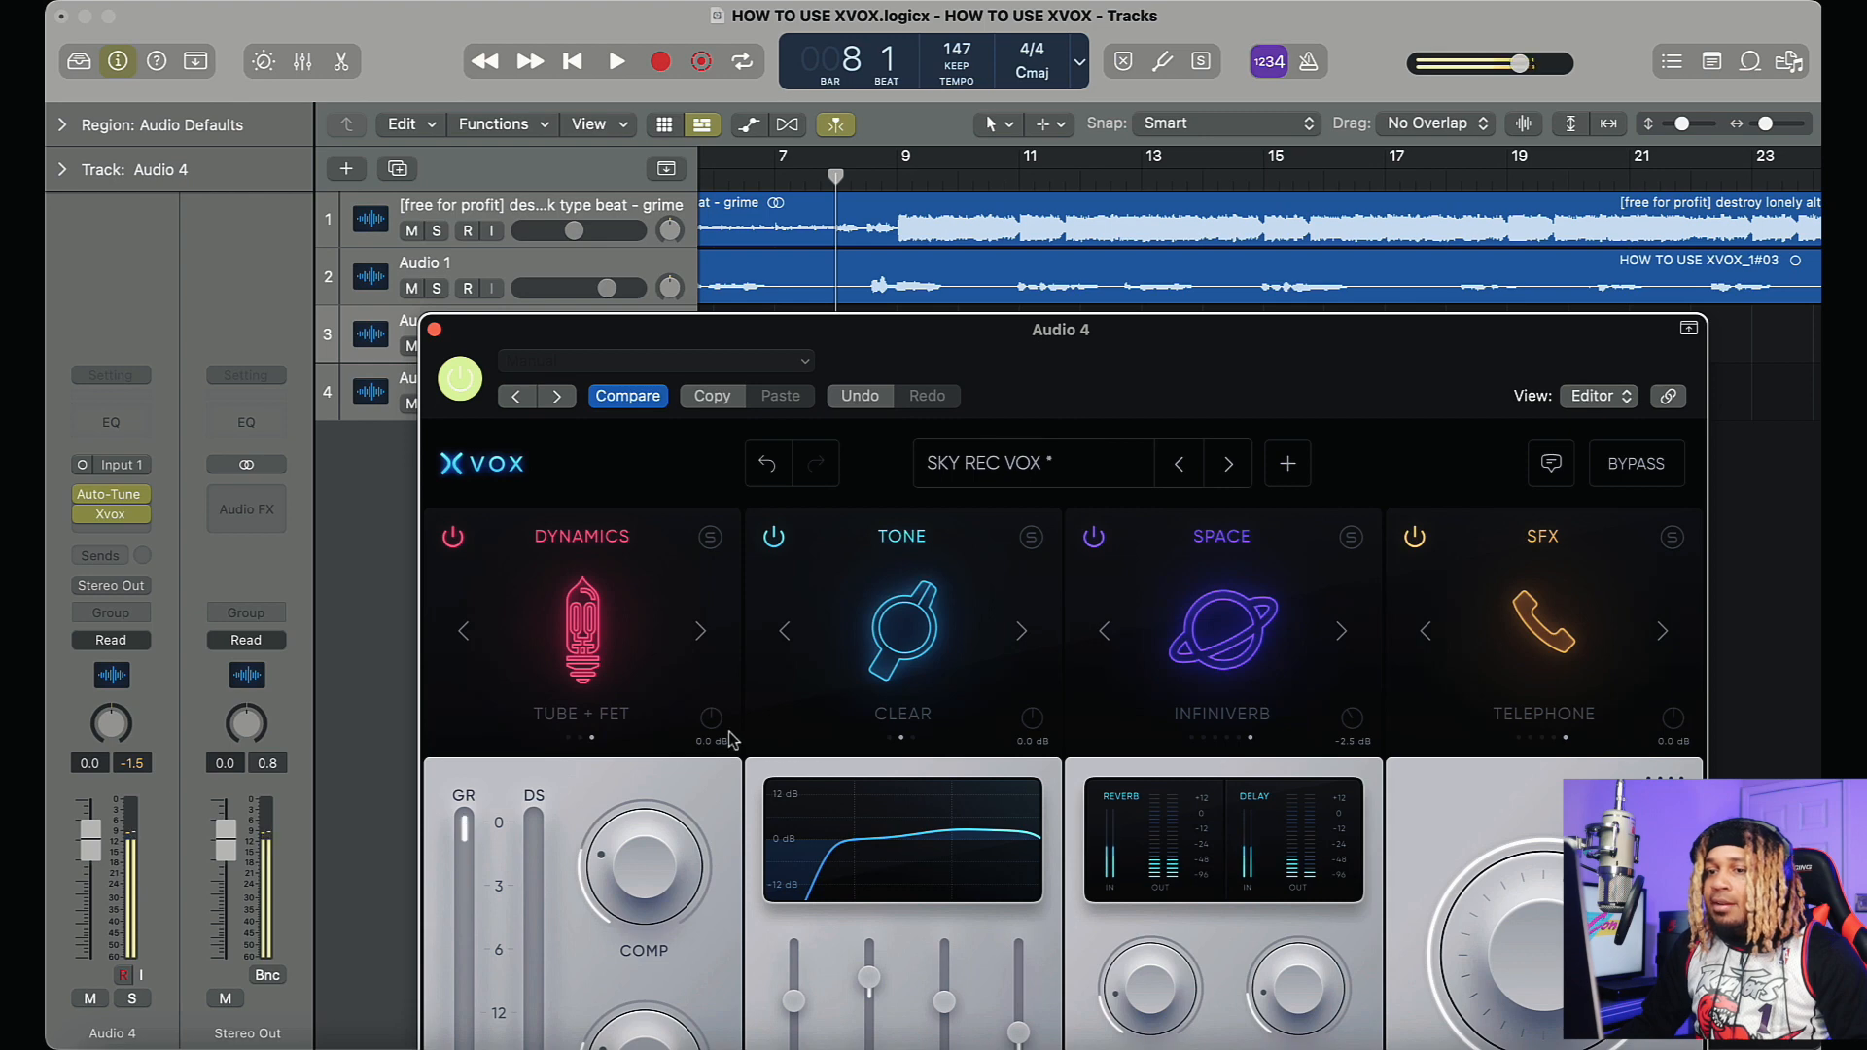
drag(941, 356, 991, 391)
Step: Record a vocal take on the Audio 4 track from the start of the project
click(575, 63)
click(616, 62)
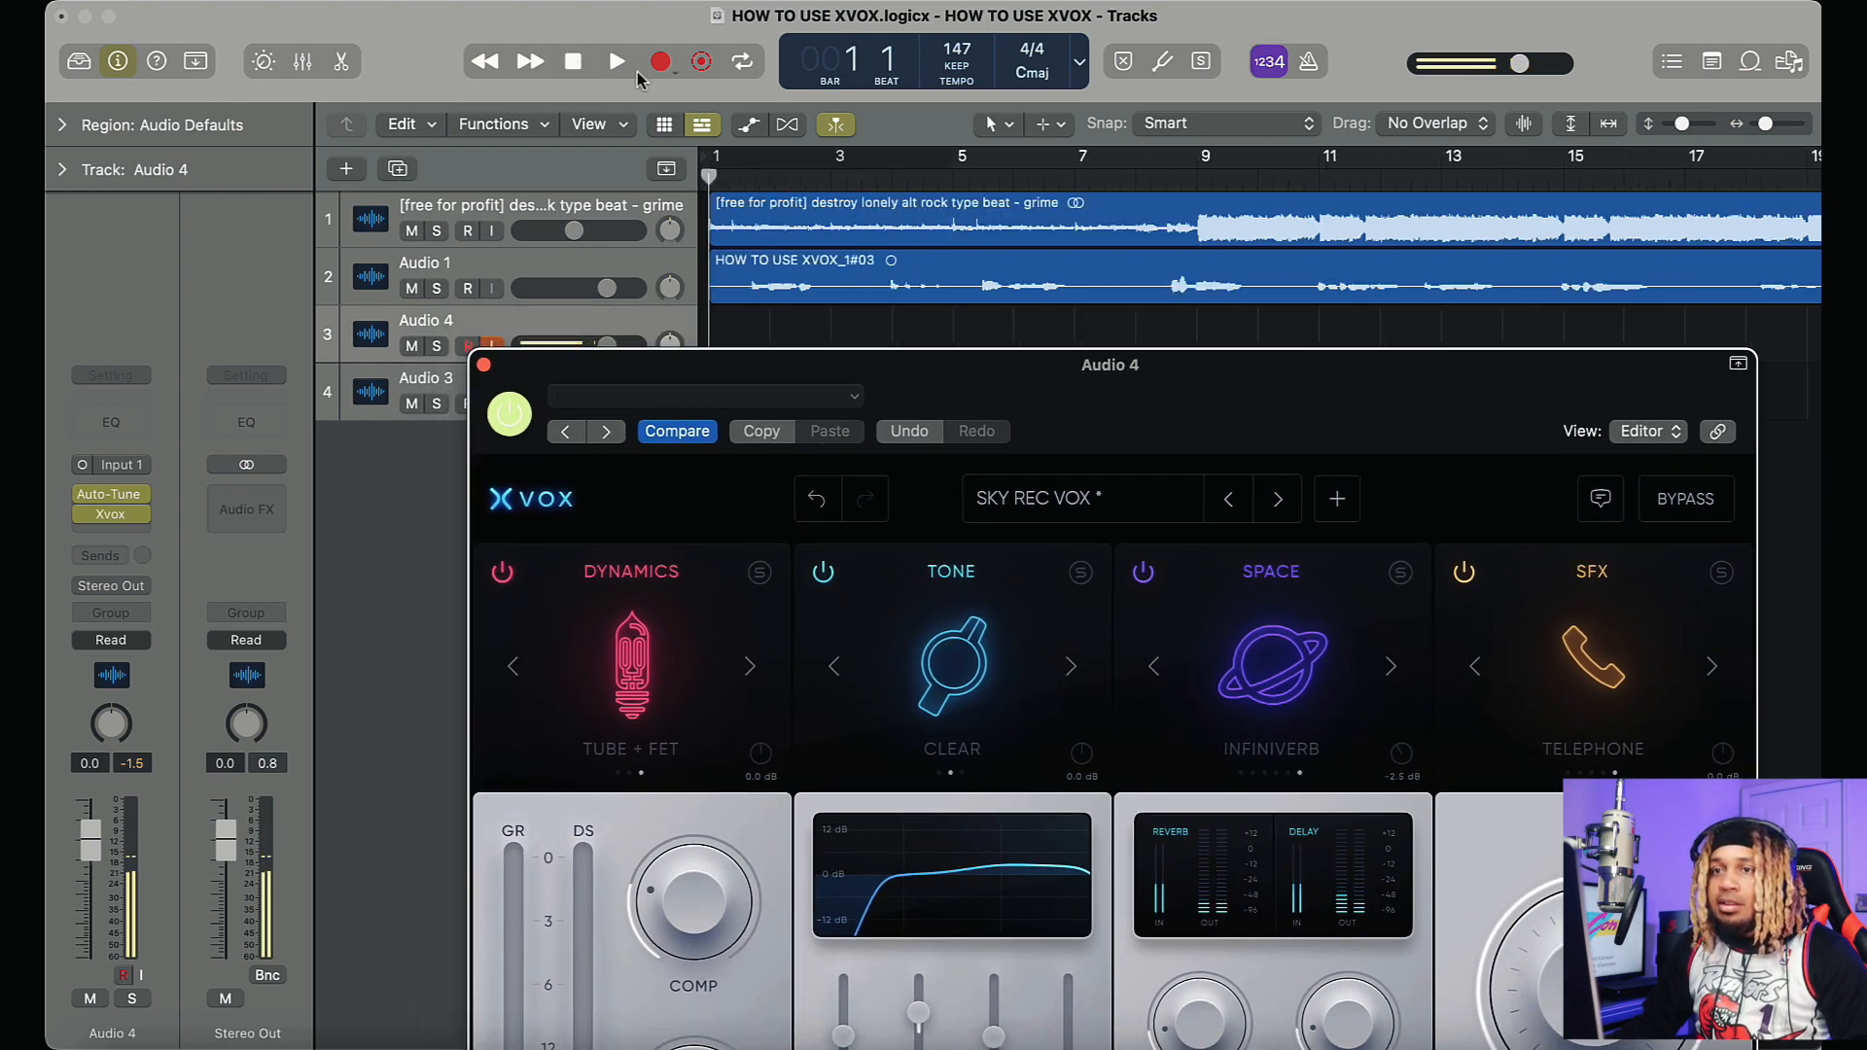
click(659, 62)
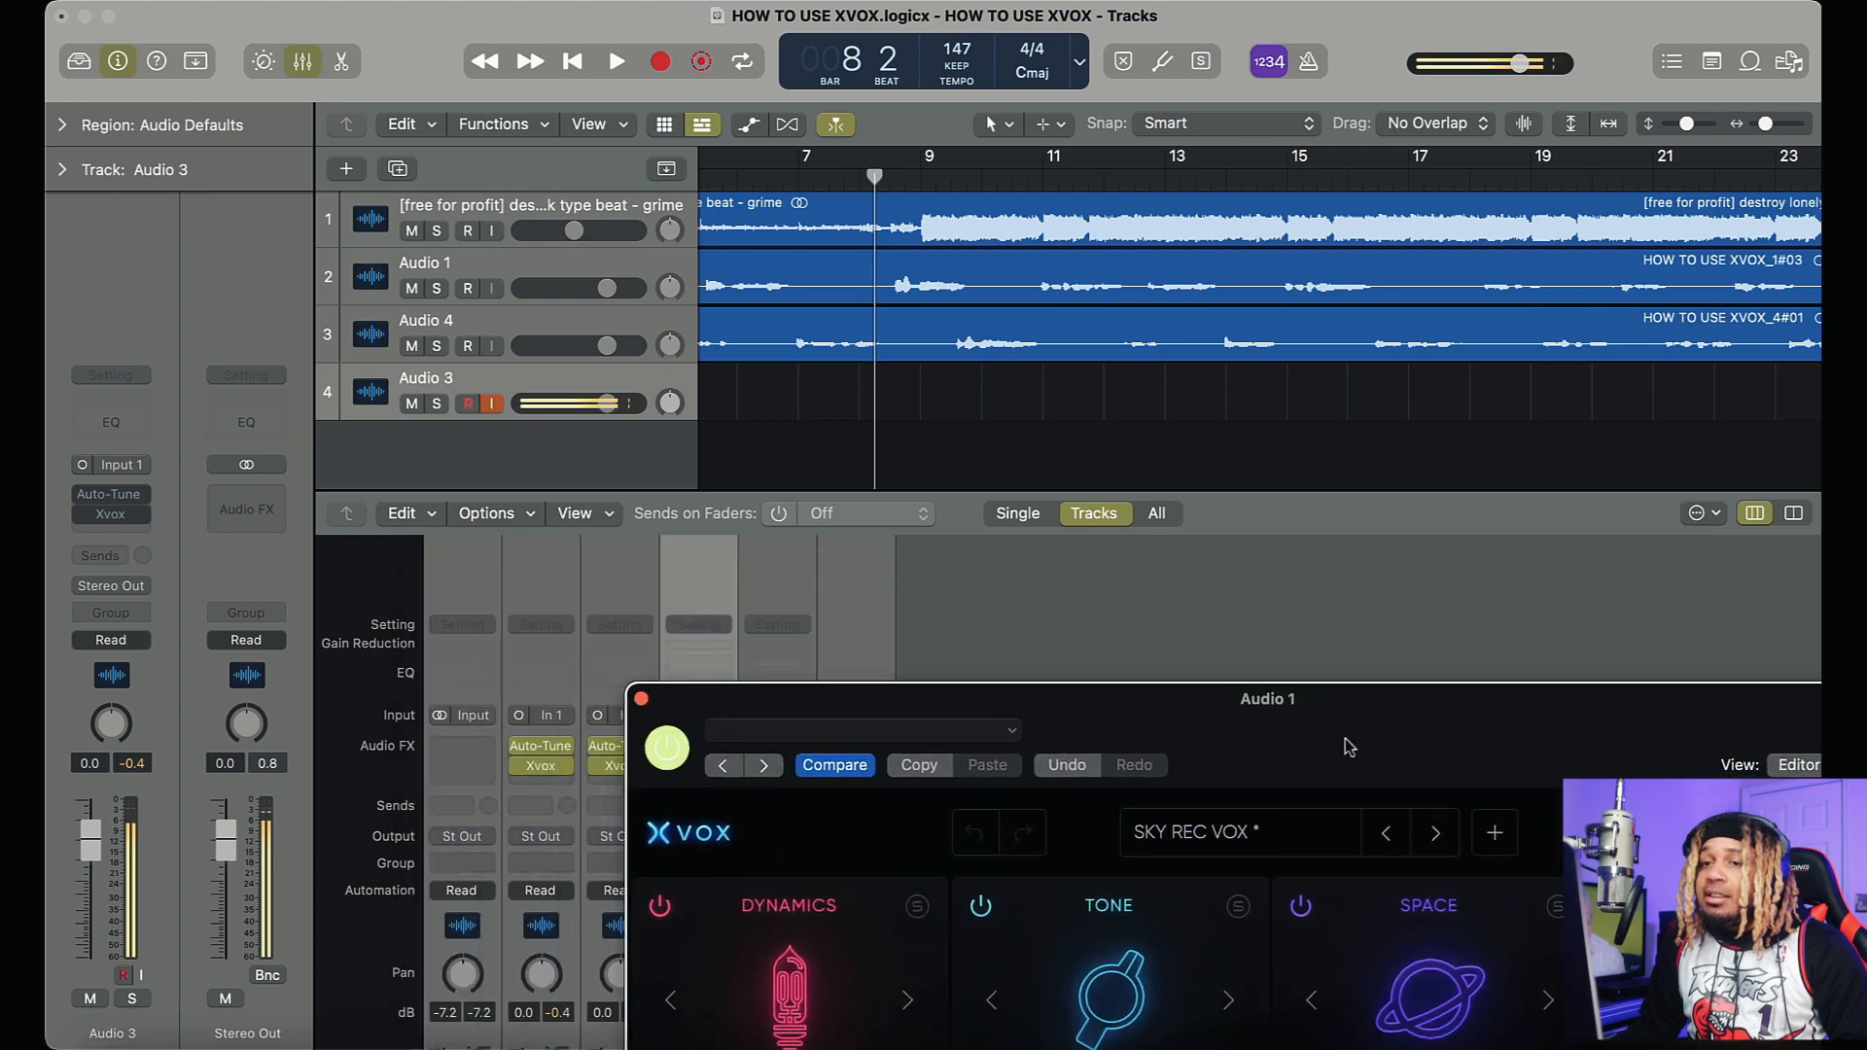
Step: Play the tracks with Audio 1's Xvox fully in view and compare the vocal with the SPACE module off and on
drag(1348, 747, 932, 214)
key(space)
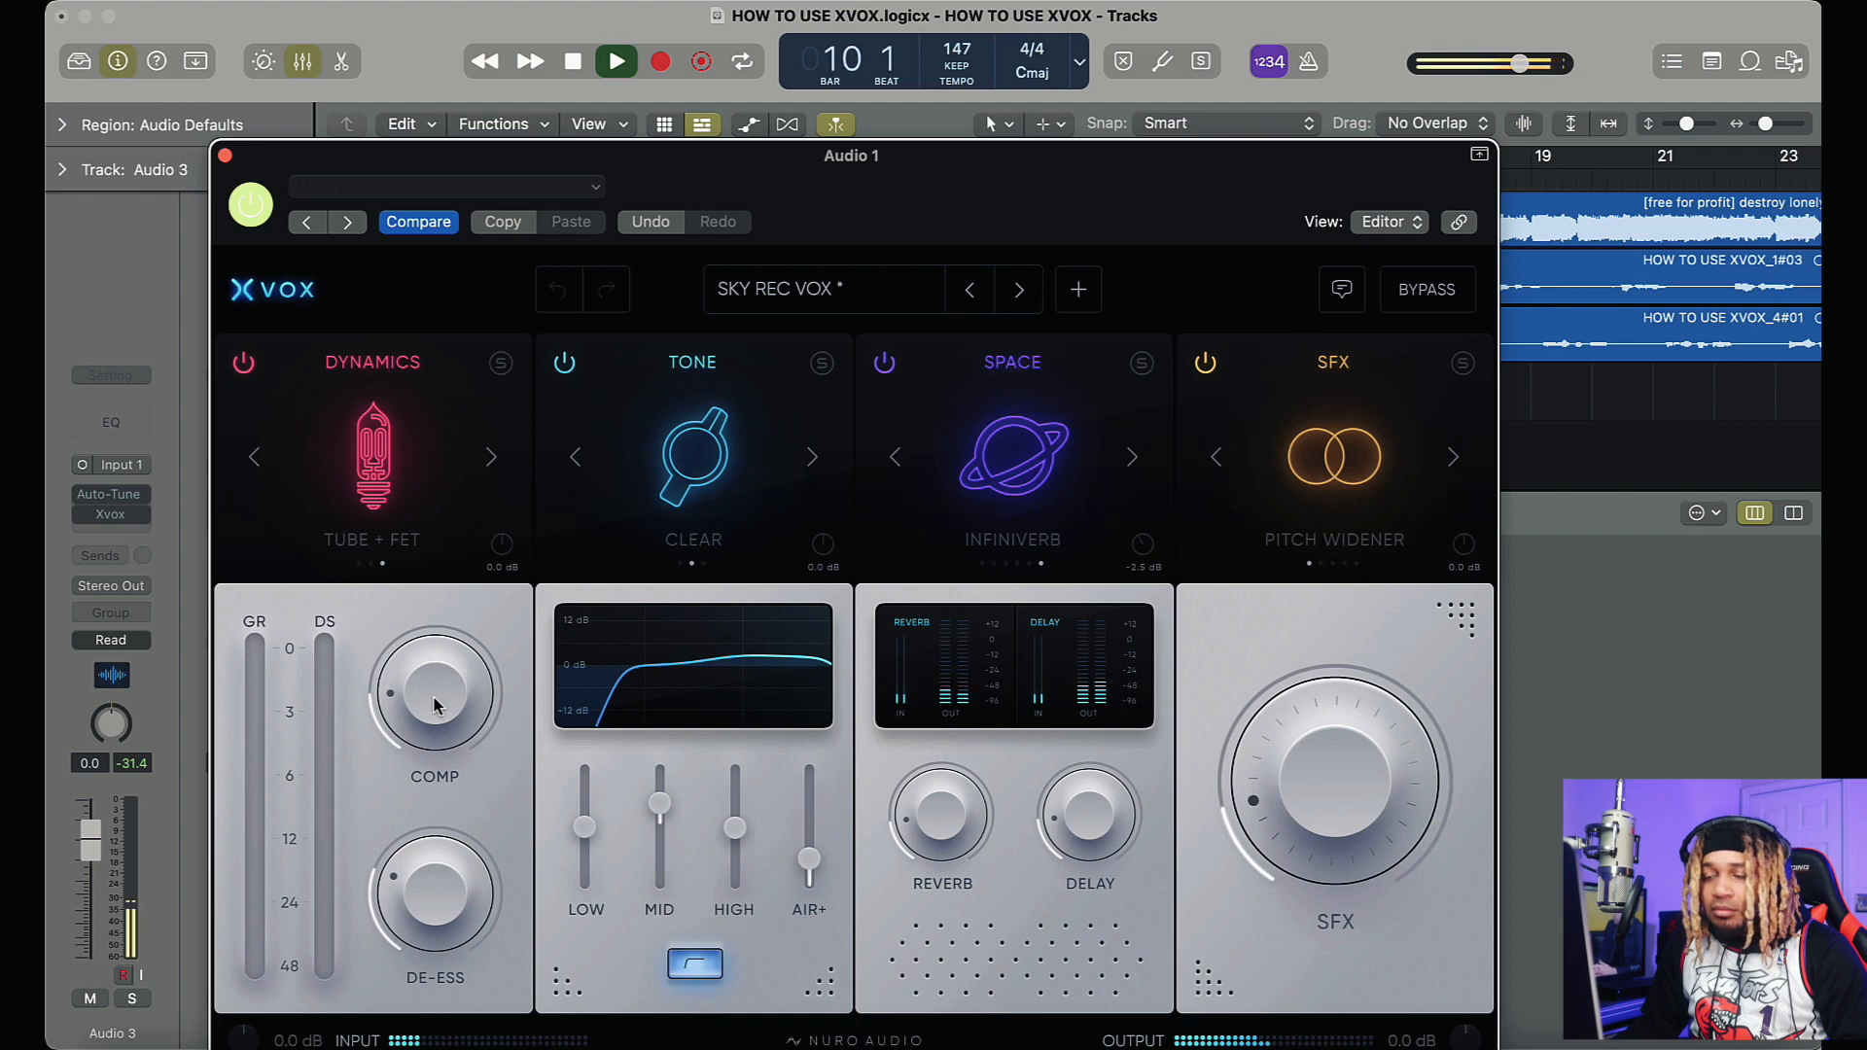
click(884, 364)
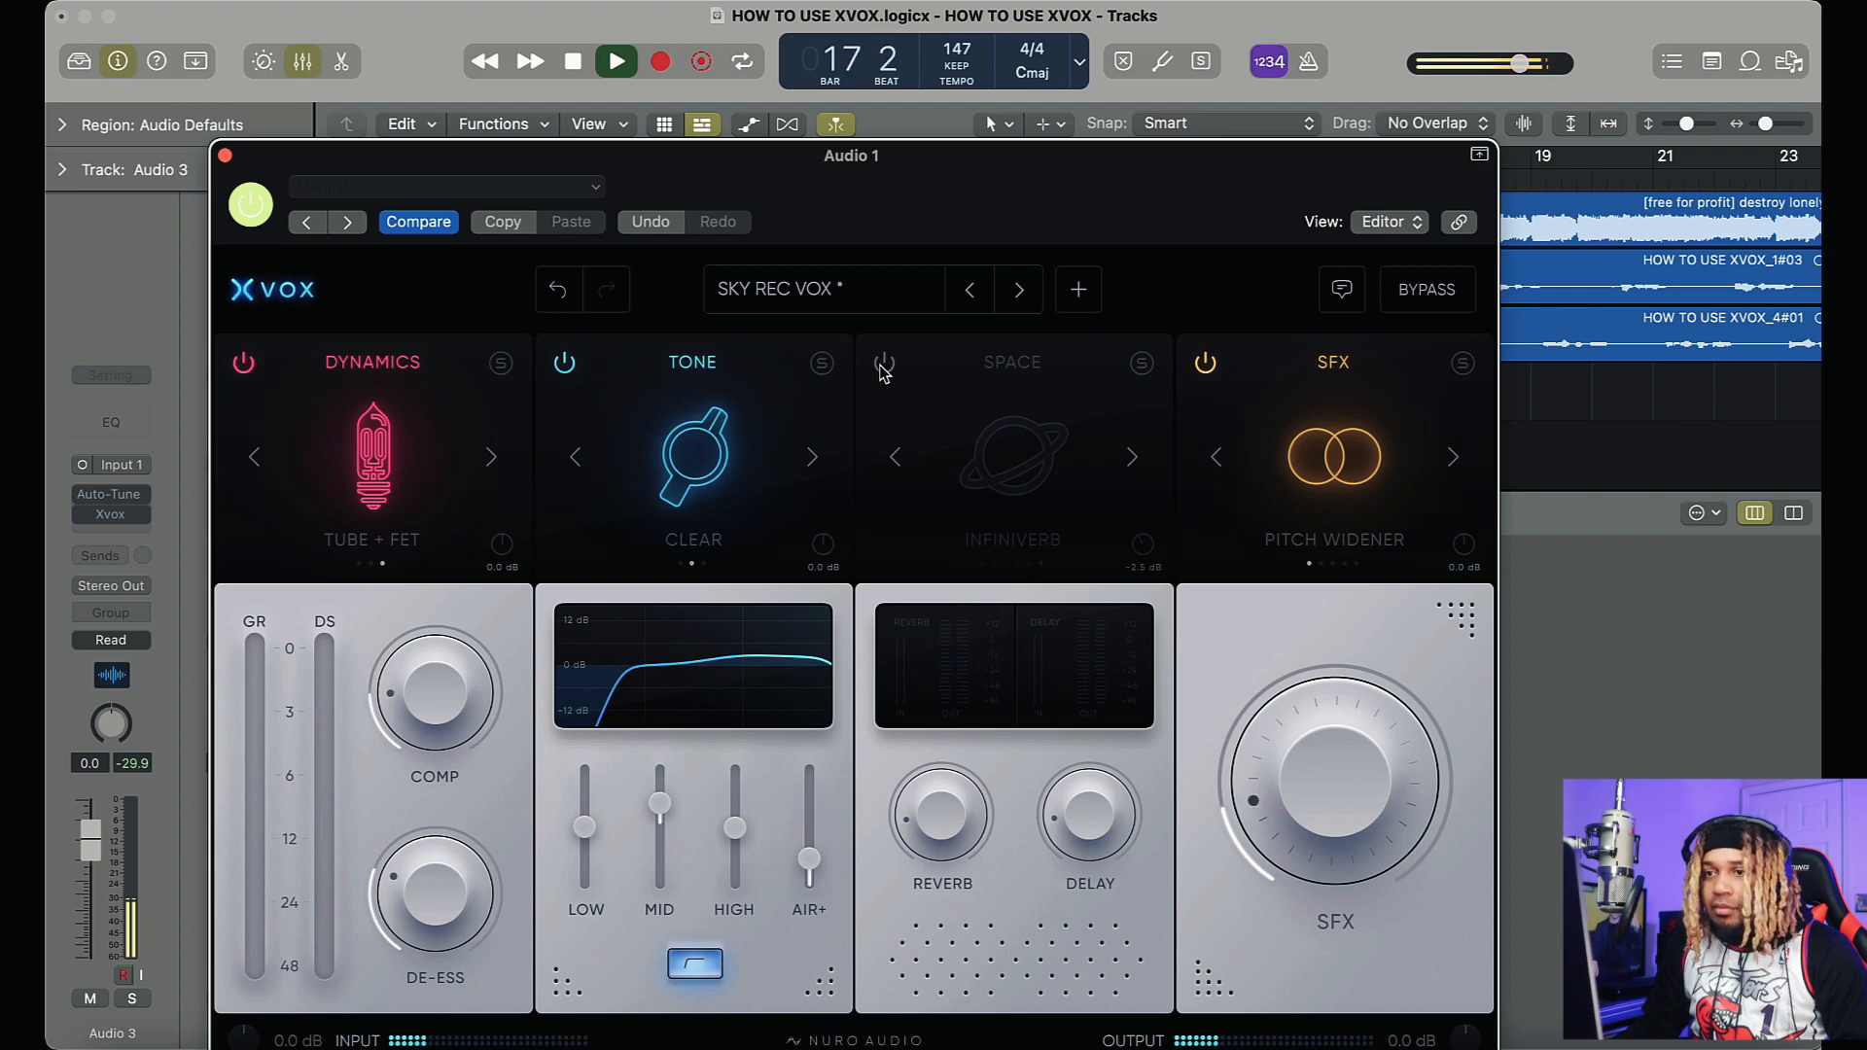
click(884, 366)
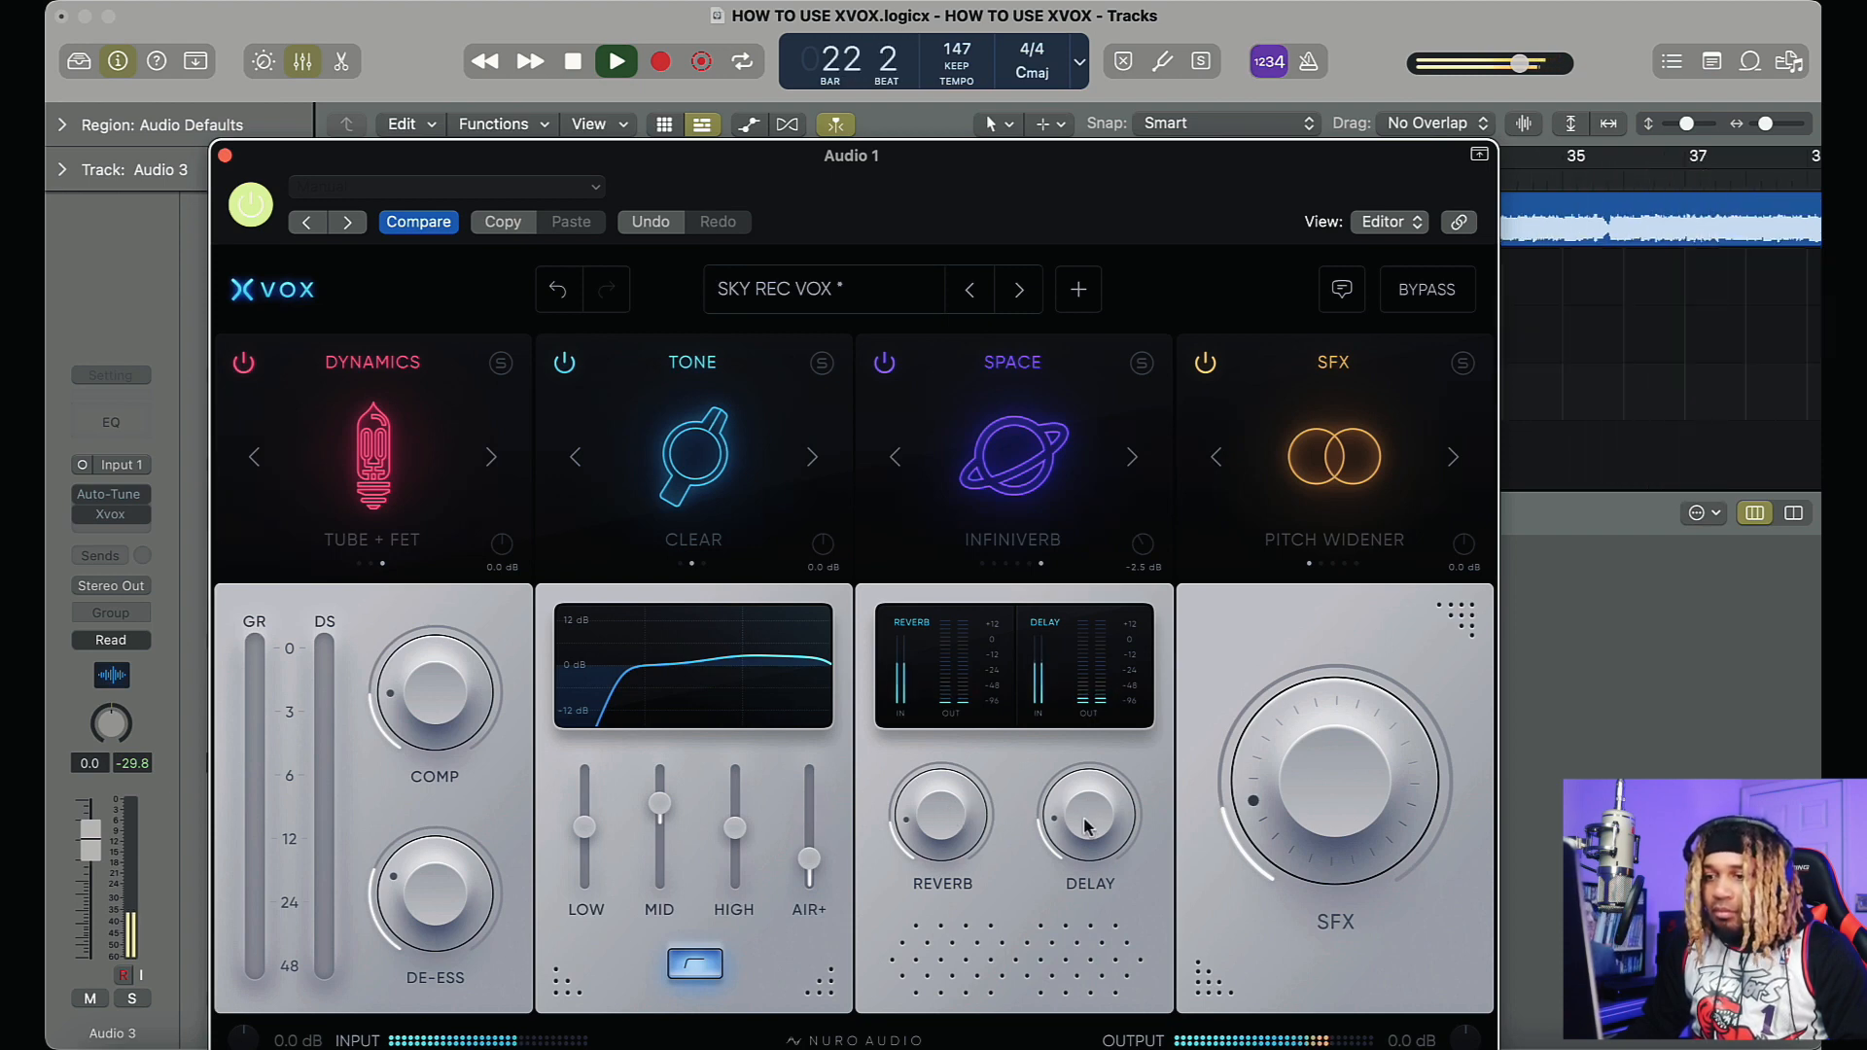
Step: Set the SPACE module's delay to 8% and its reverb to 14% in Audio 1's Xvox
drag(1089, 821, 1068, 708)
drag(1054, 803, 1050, 842)
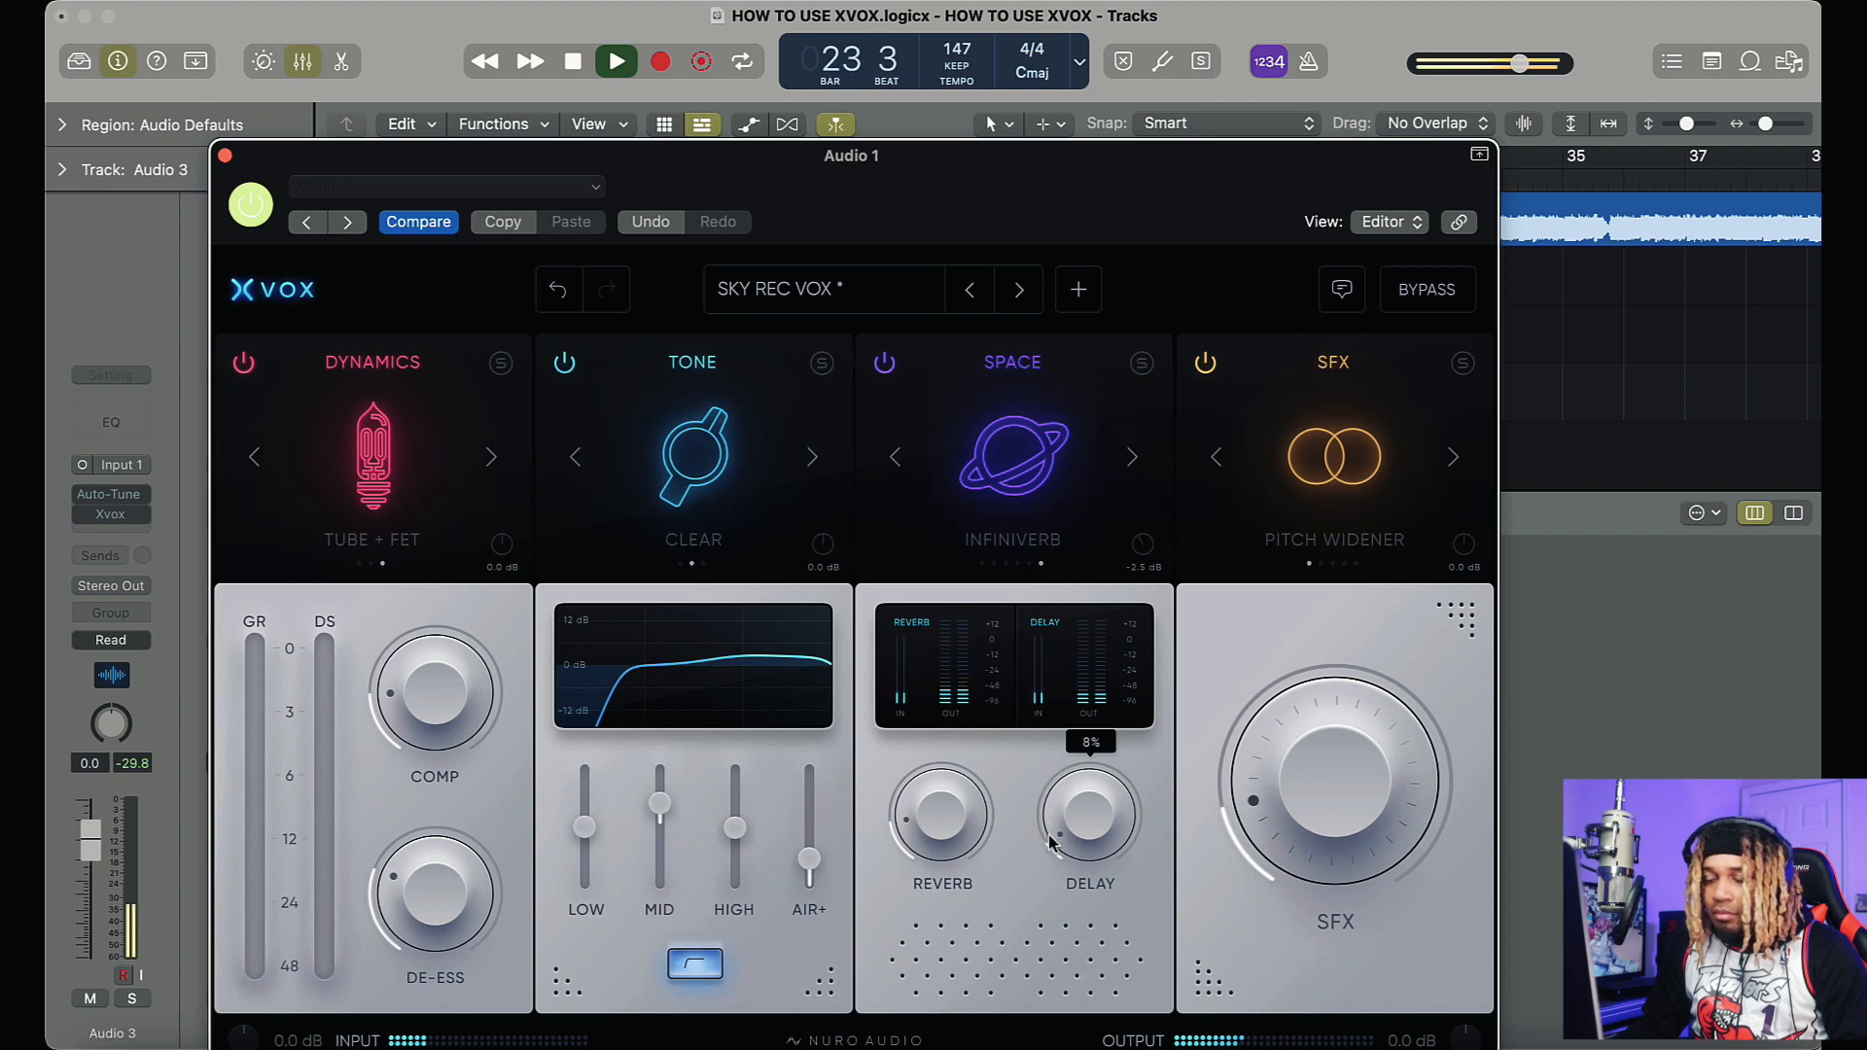
mouse_move(911, 826)
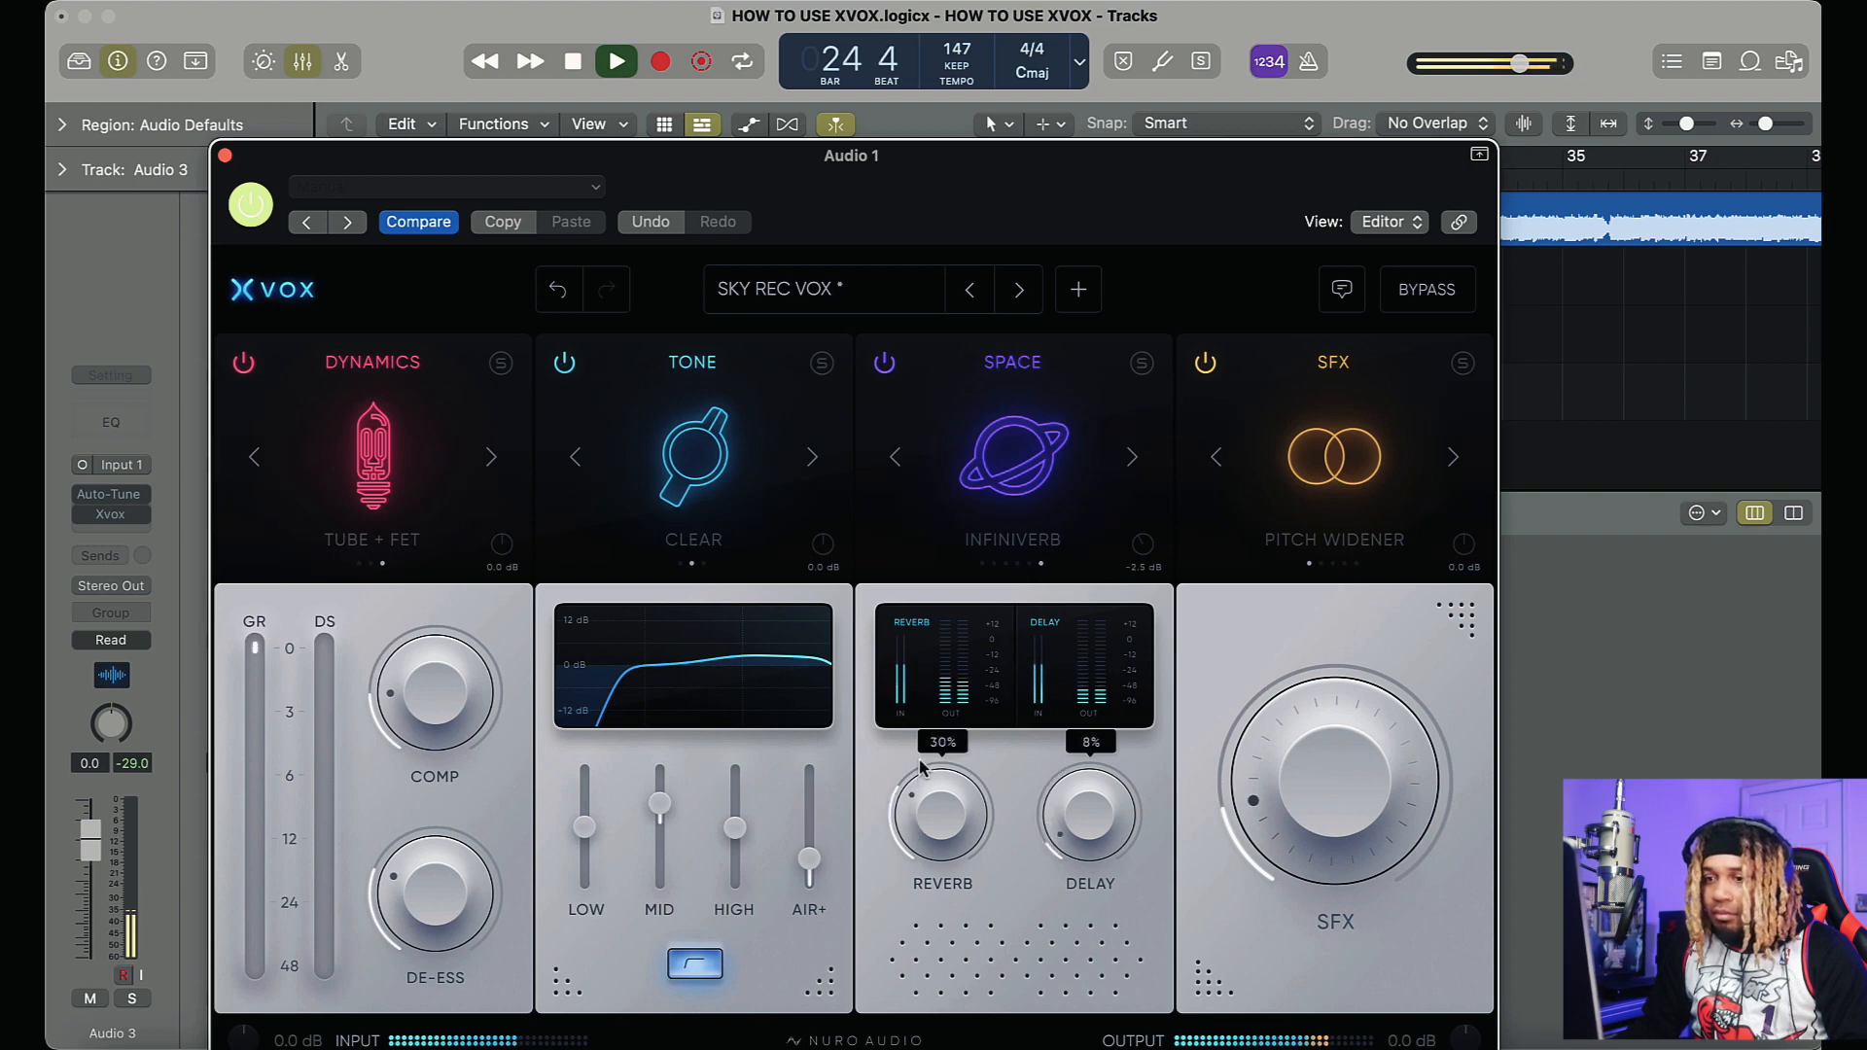
drag(920, 767, 918, 793)
Step: Raise the AIR+ level slightly in Audio 1's Xvox and check the TONE module off and on before stopping playback
mouse_move(808, 862)
mouse_down()
mouse_move(807, 833)
mouse_move(807, 862)
mouse_up()
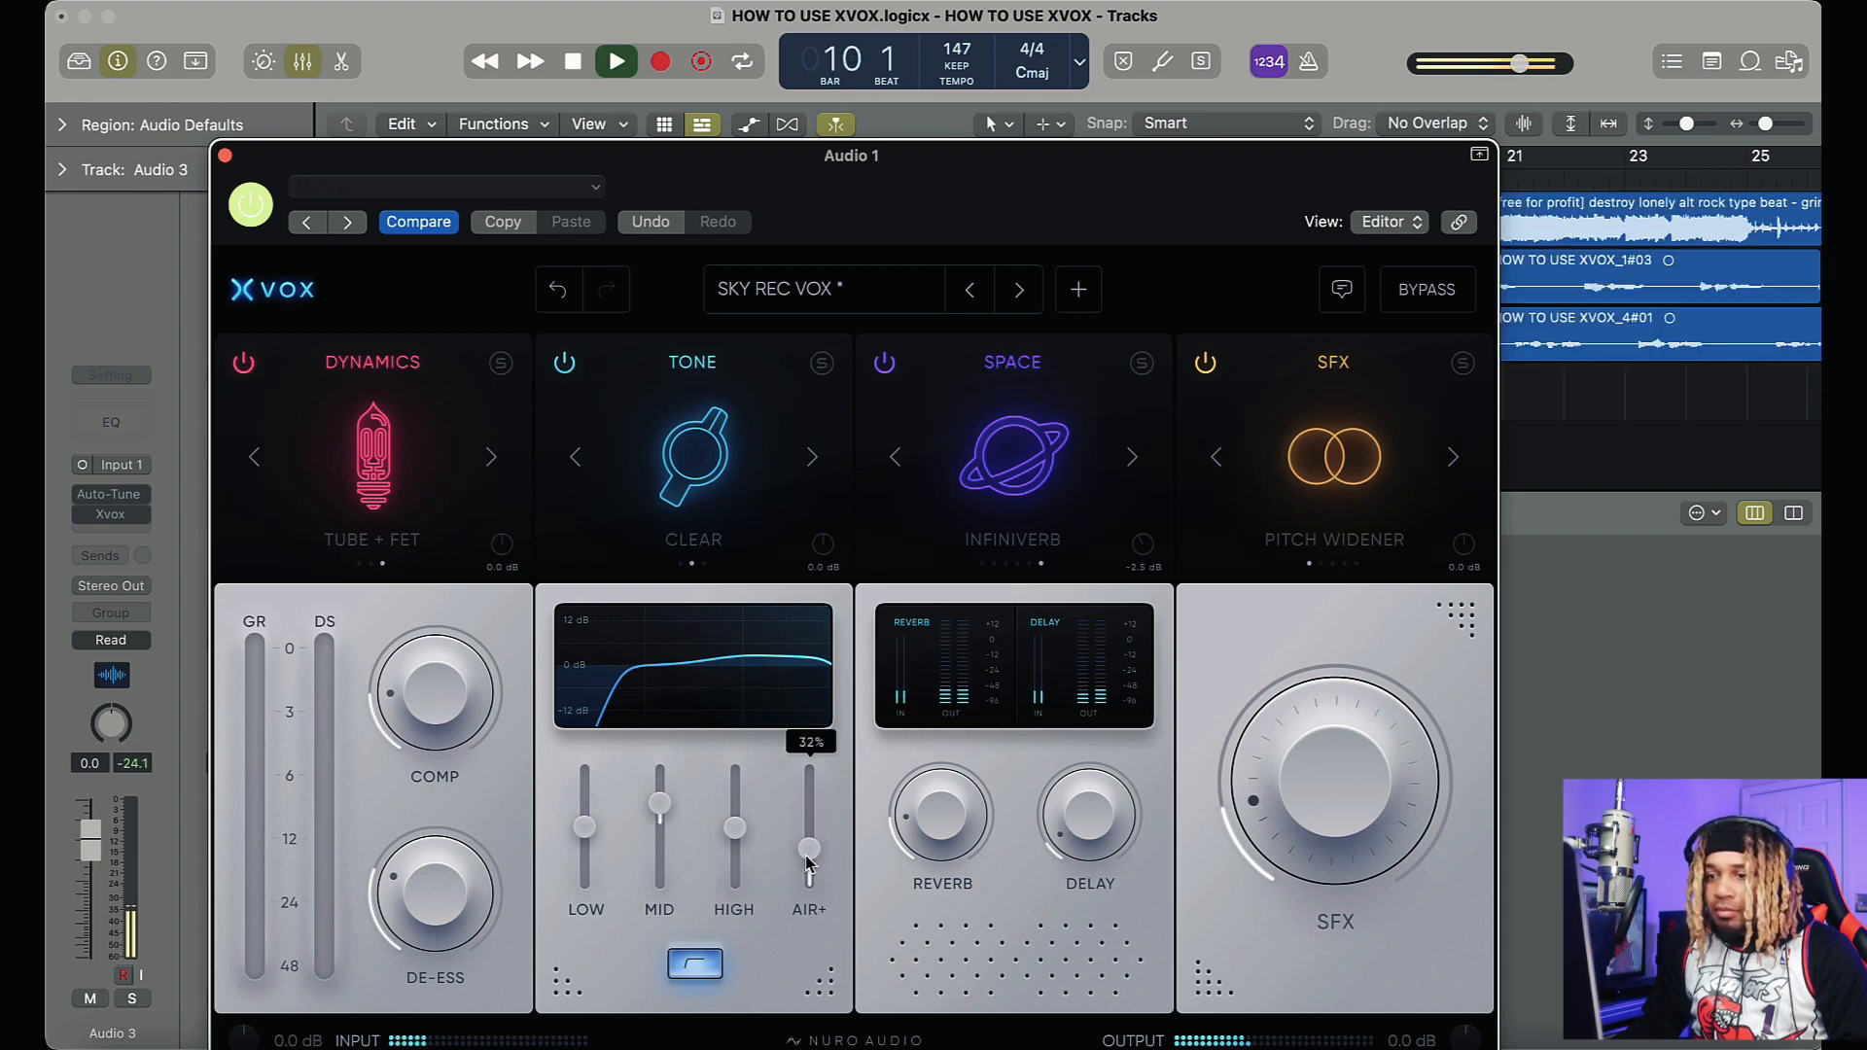
click(564, 364)
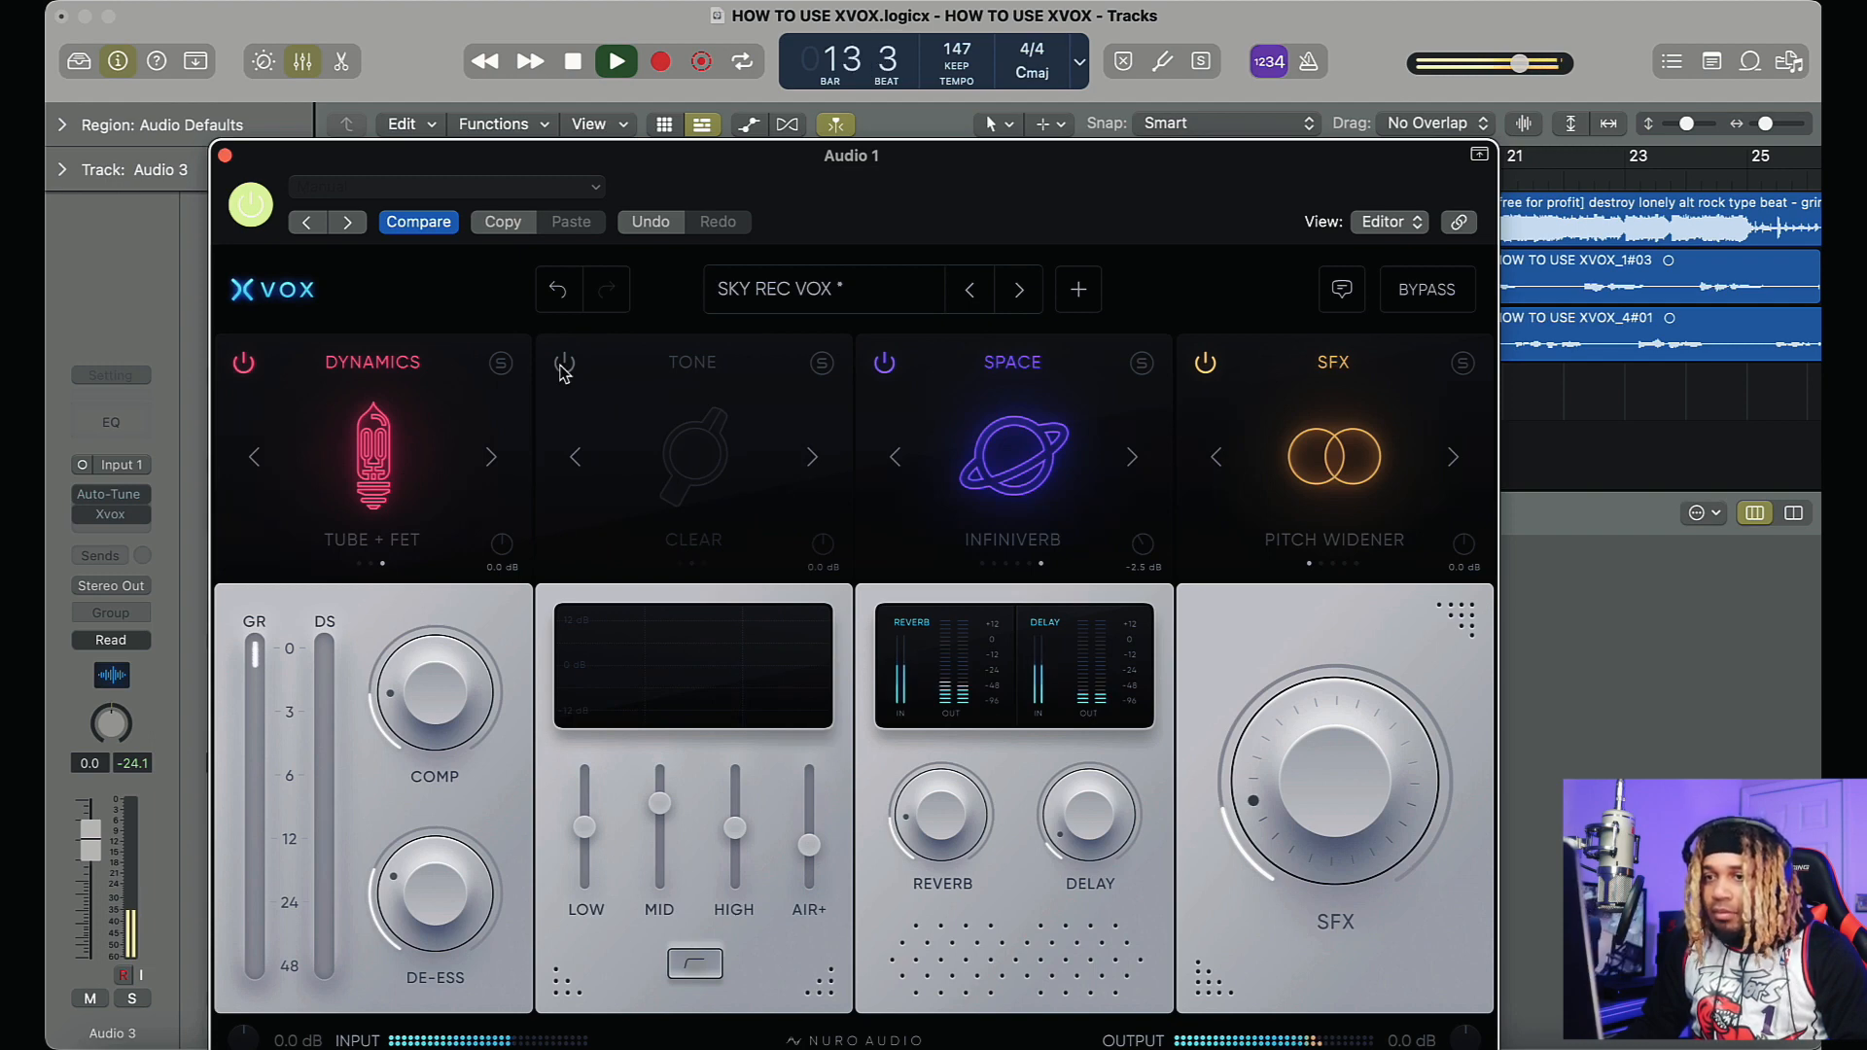
click(564, 365)
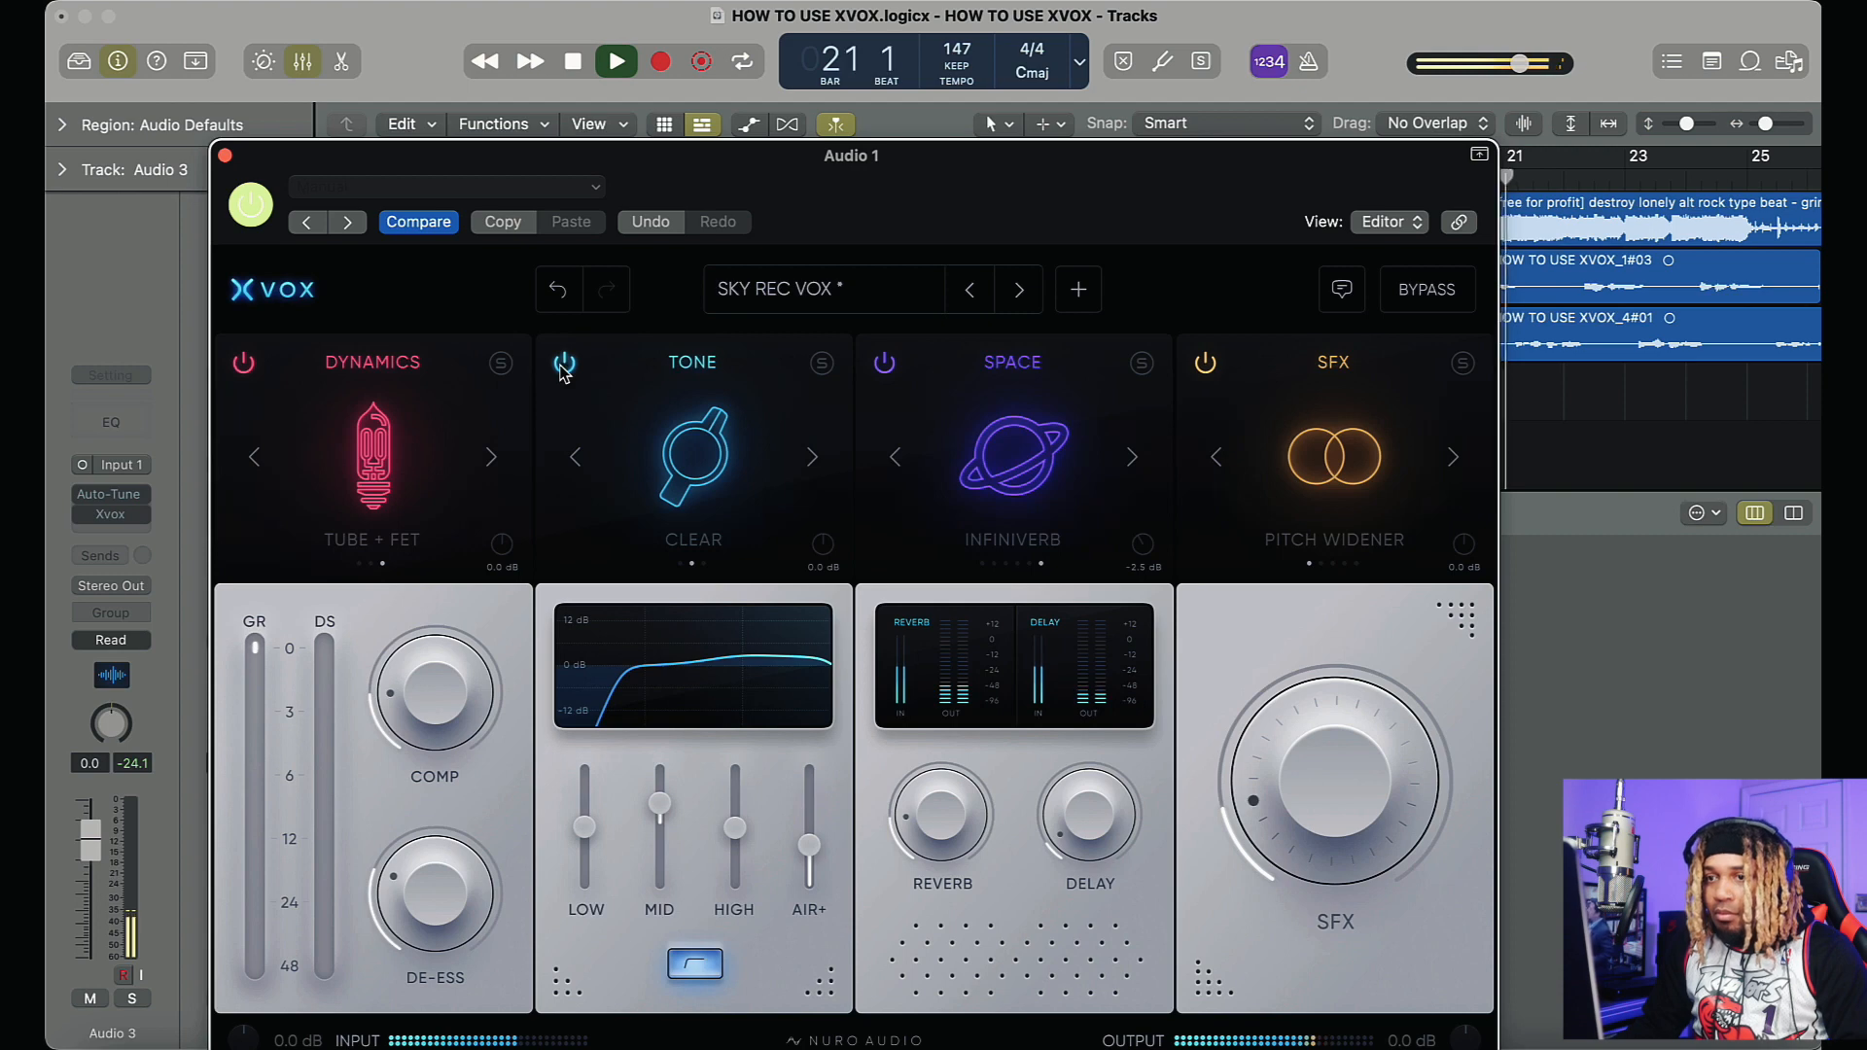
key(space)
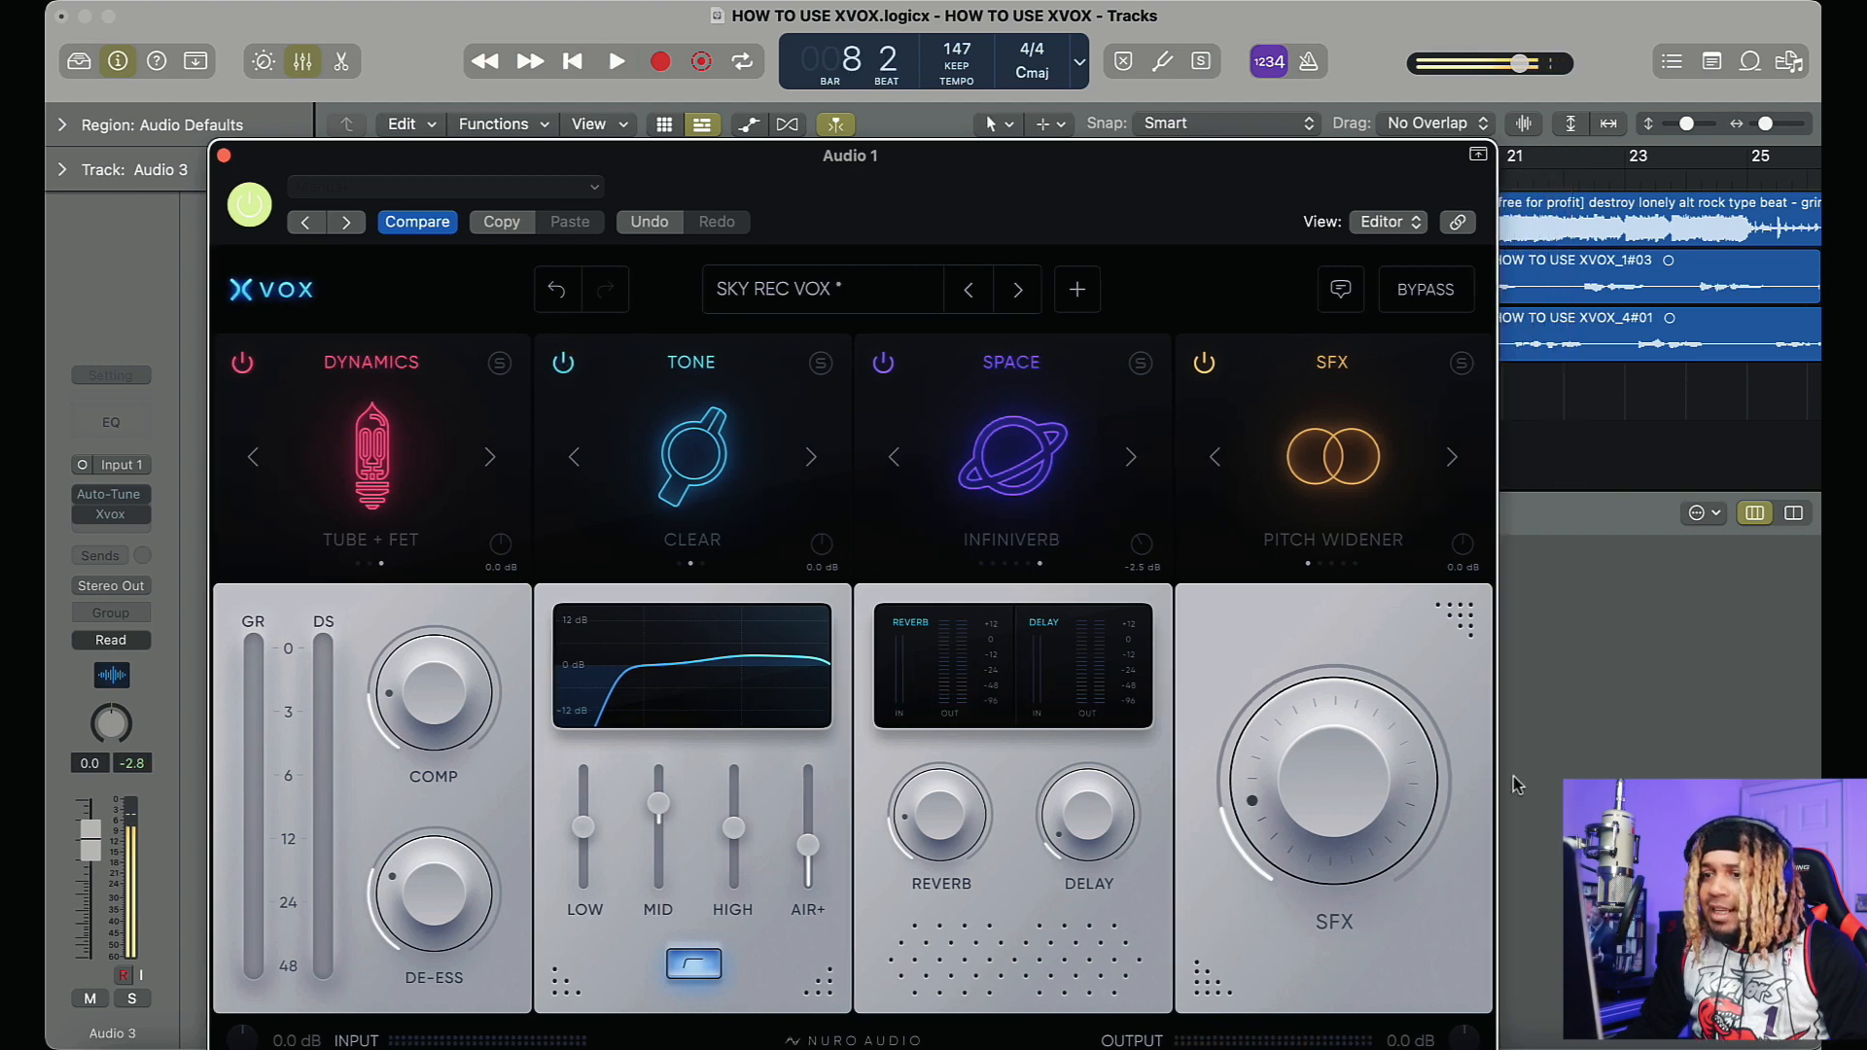
Step: Replay the vocals from bar 8, comparing them with the TONE module bypassed and active, and leave it switched on
mouse_move(956, 834)
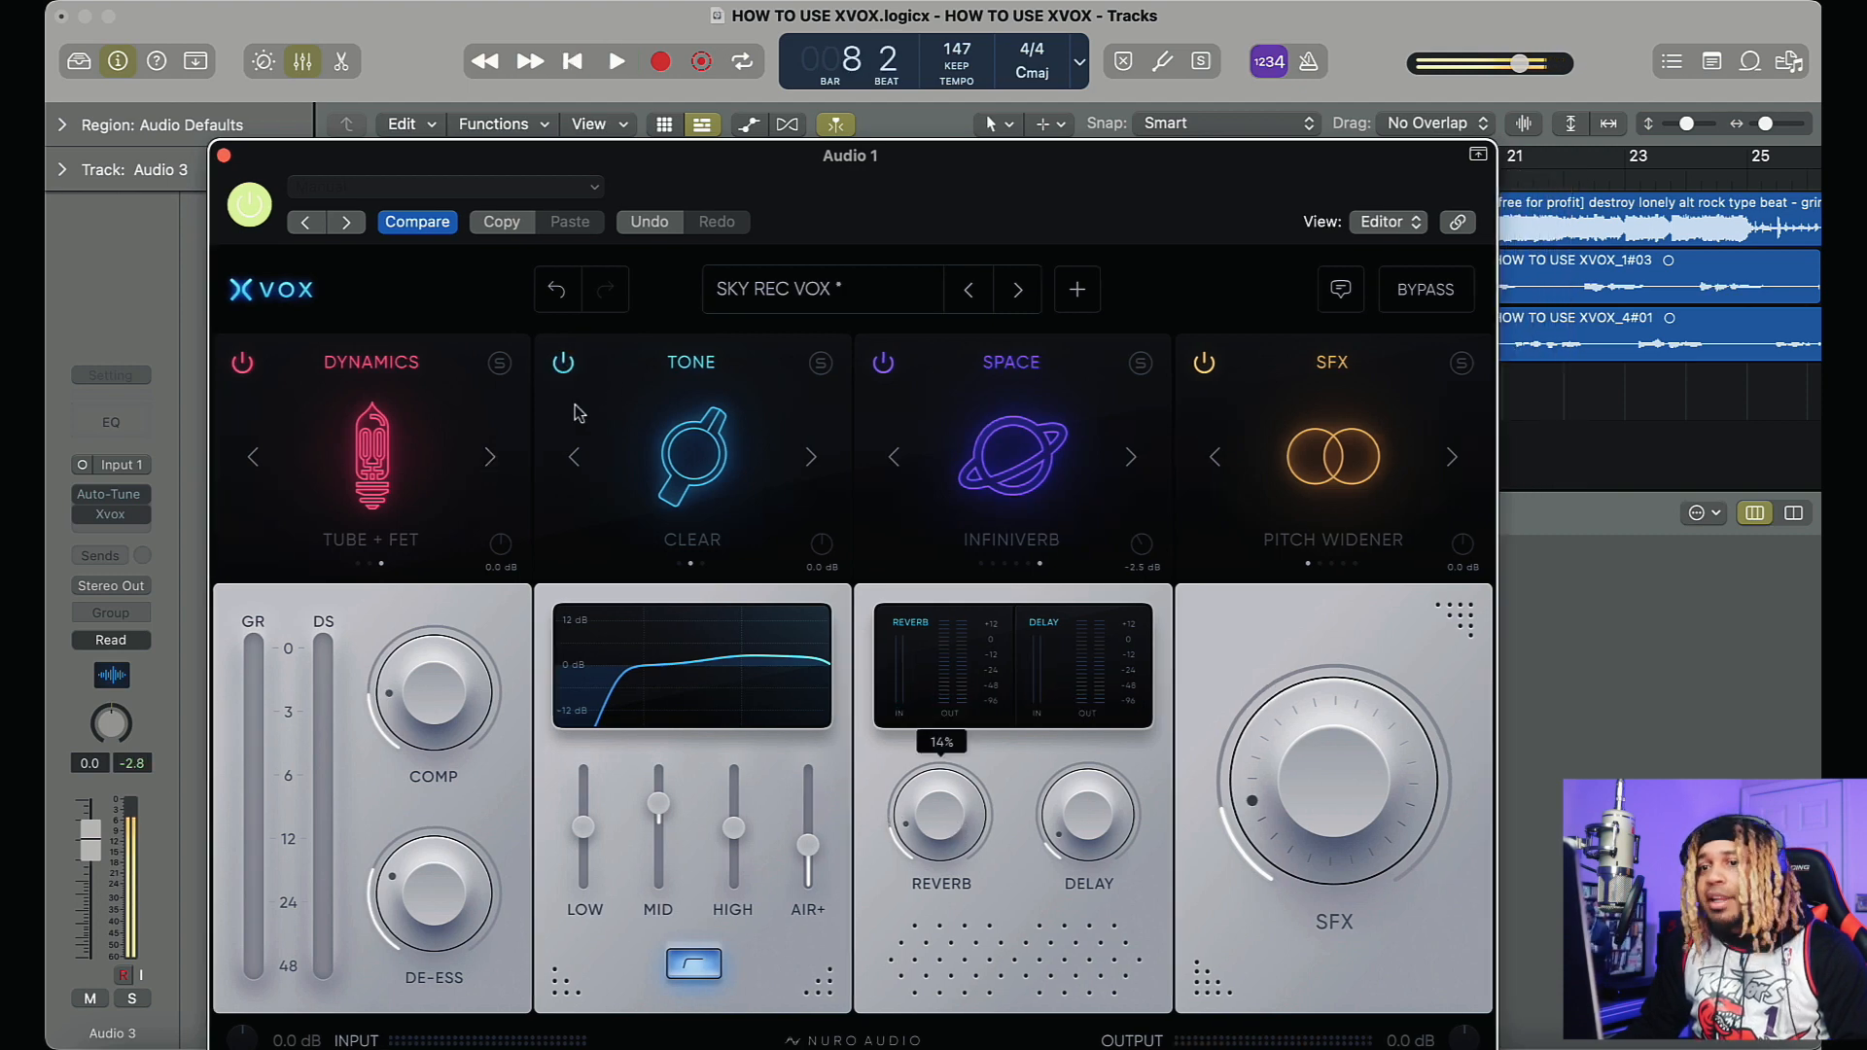
click(563, 365)
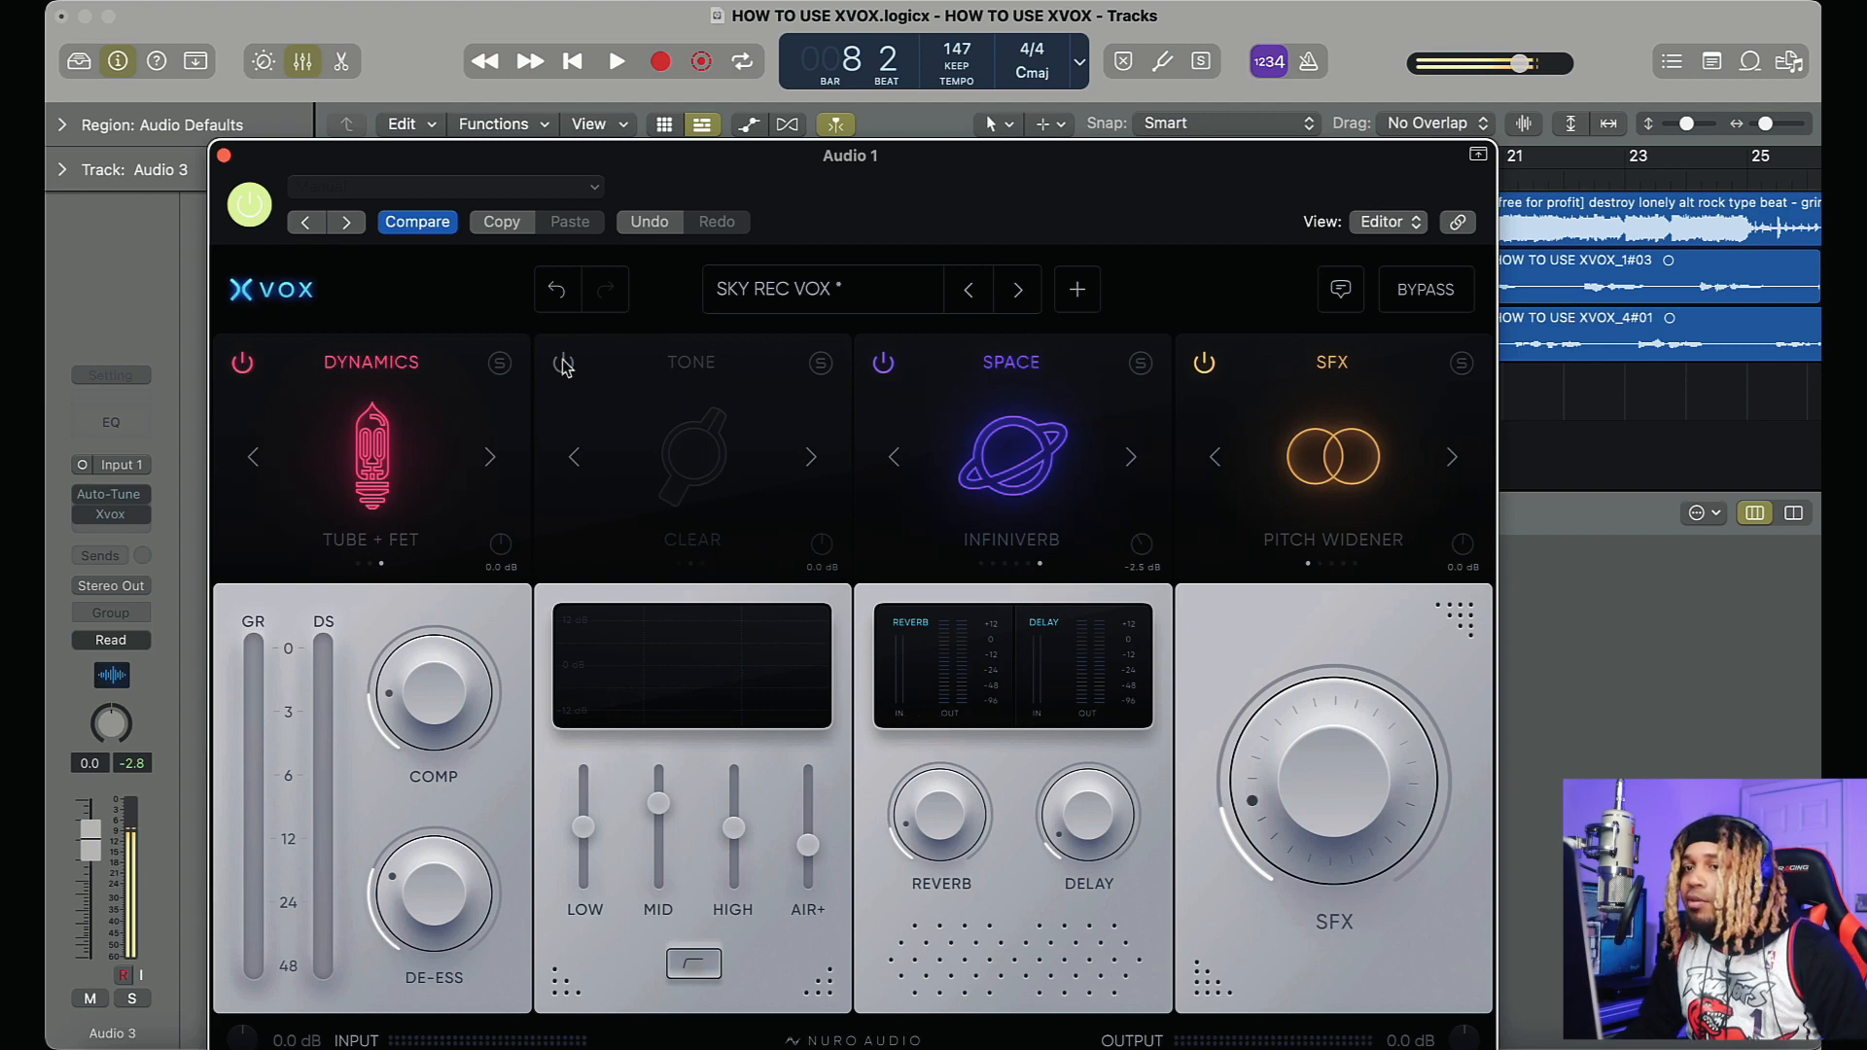
key(space)
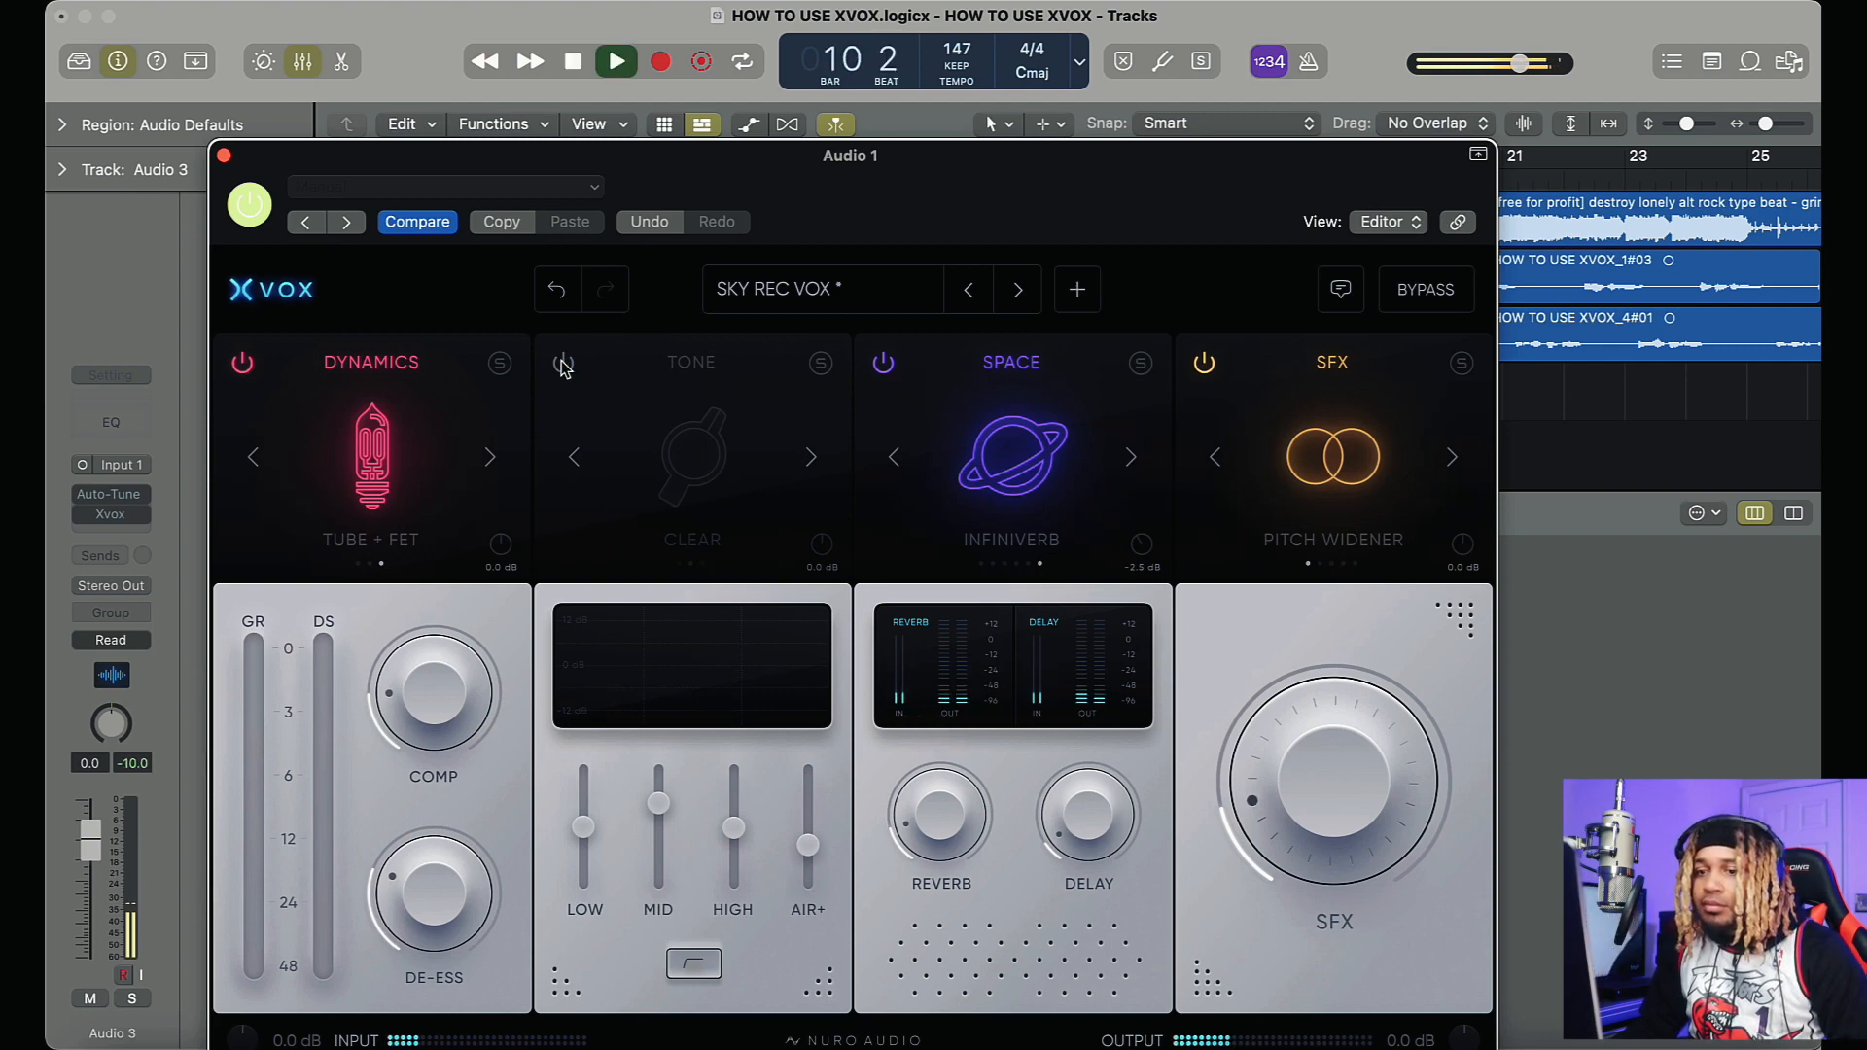
click(563, 364)
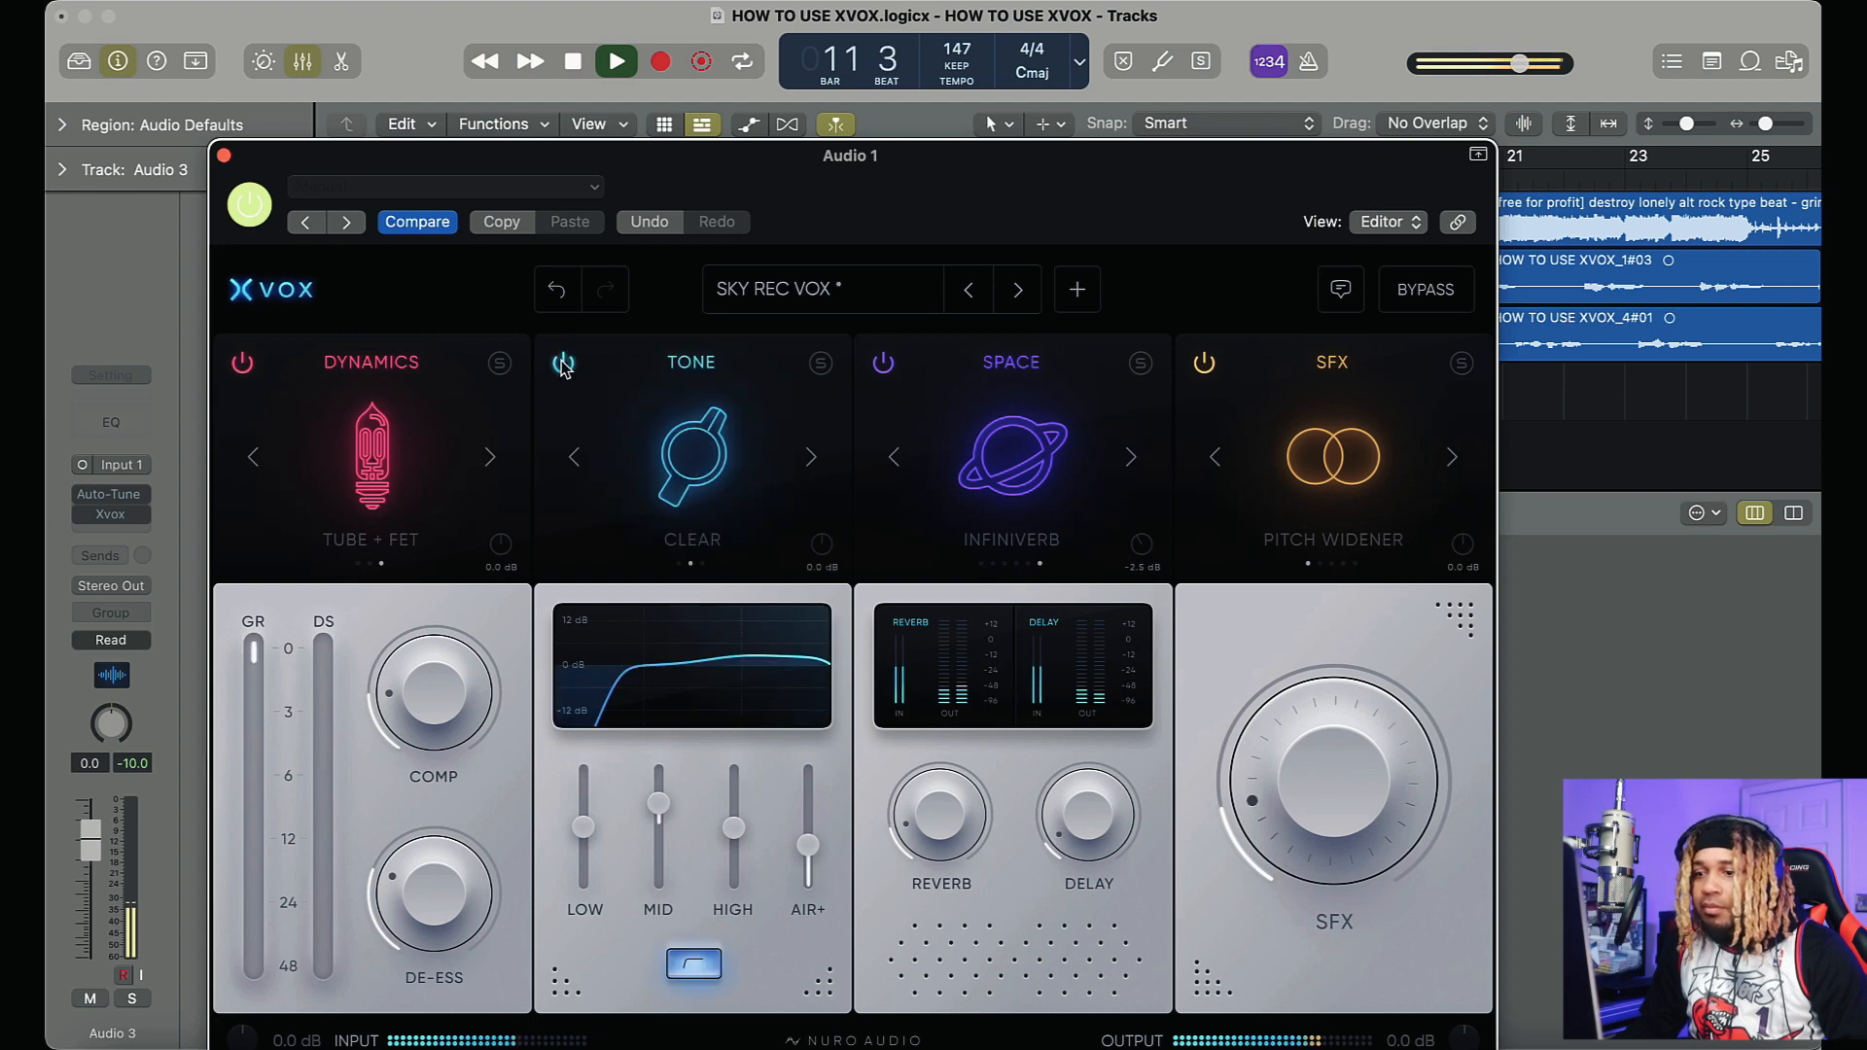
click(563, 365)
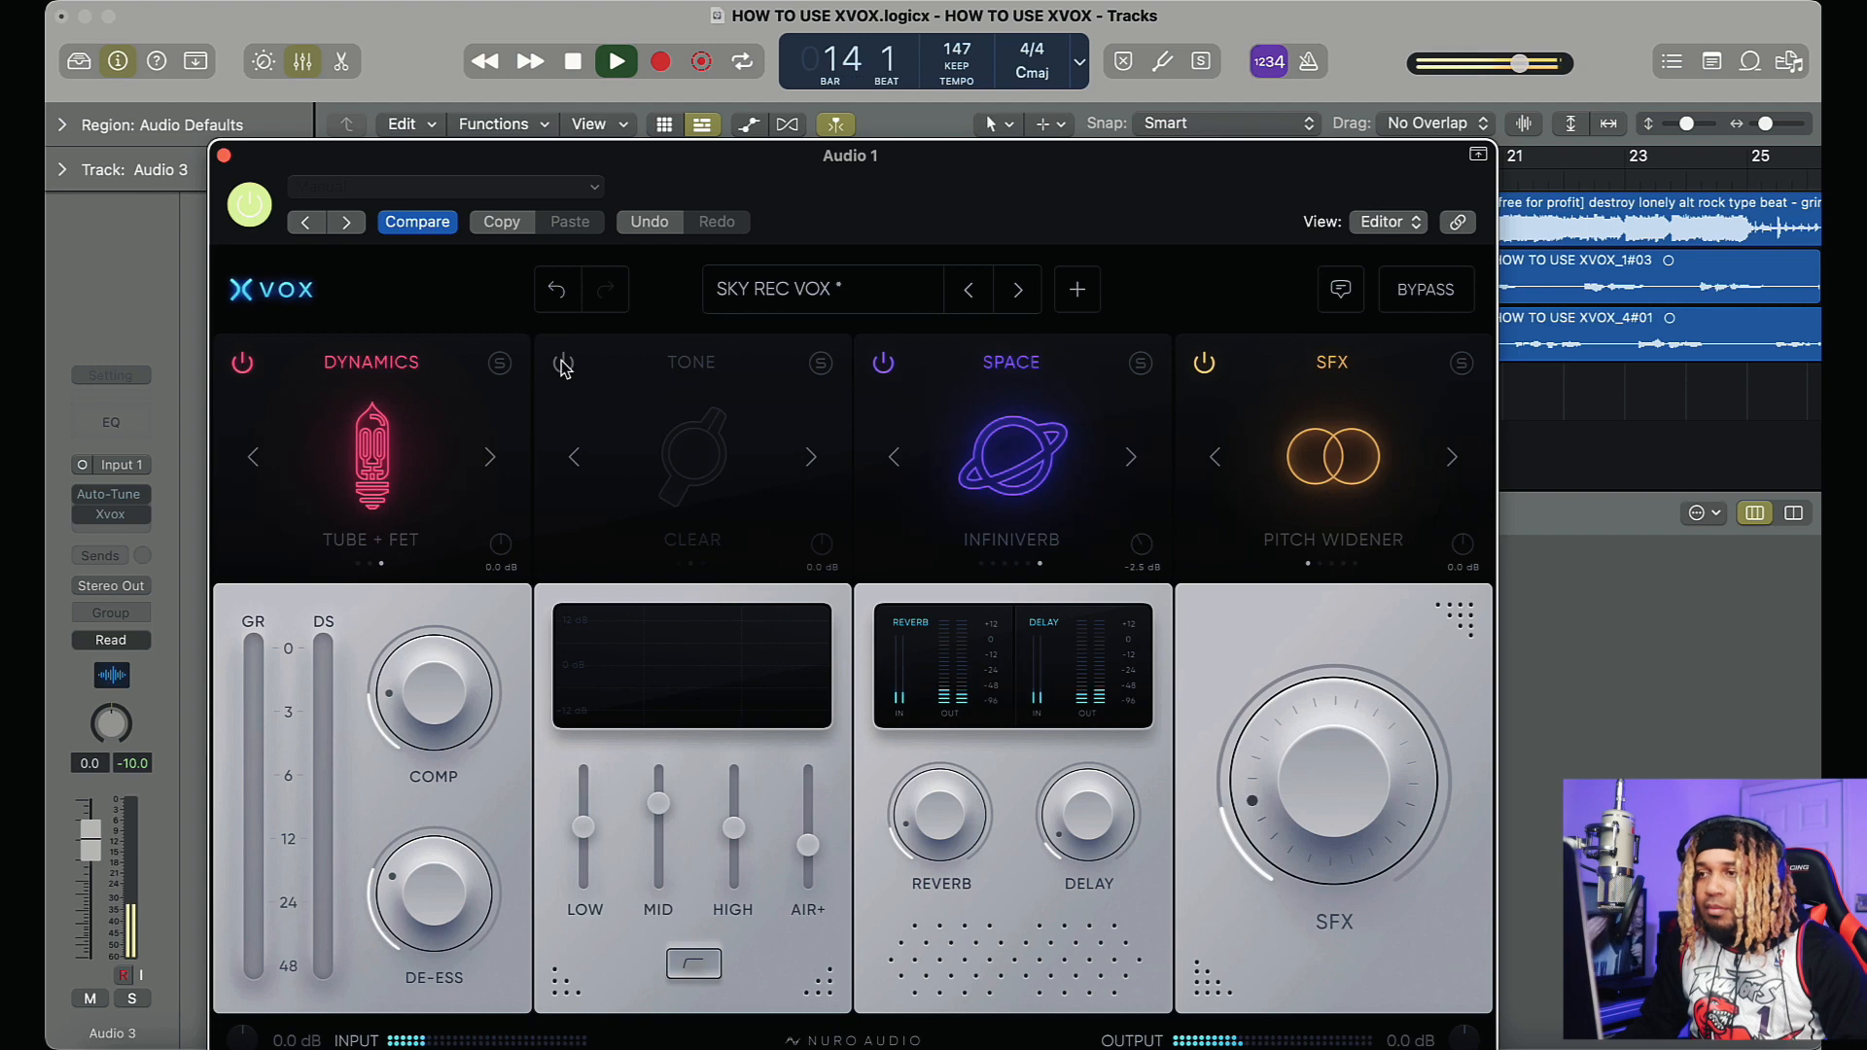
click(563, 365)
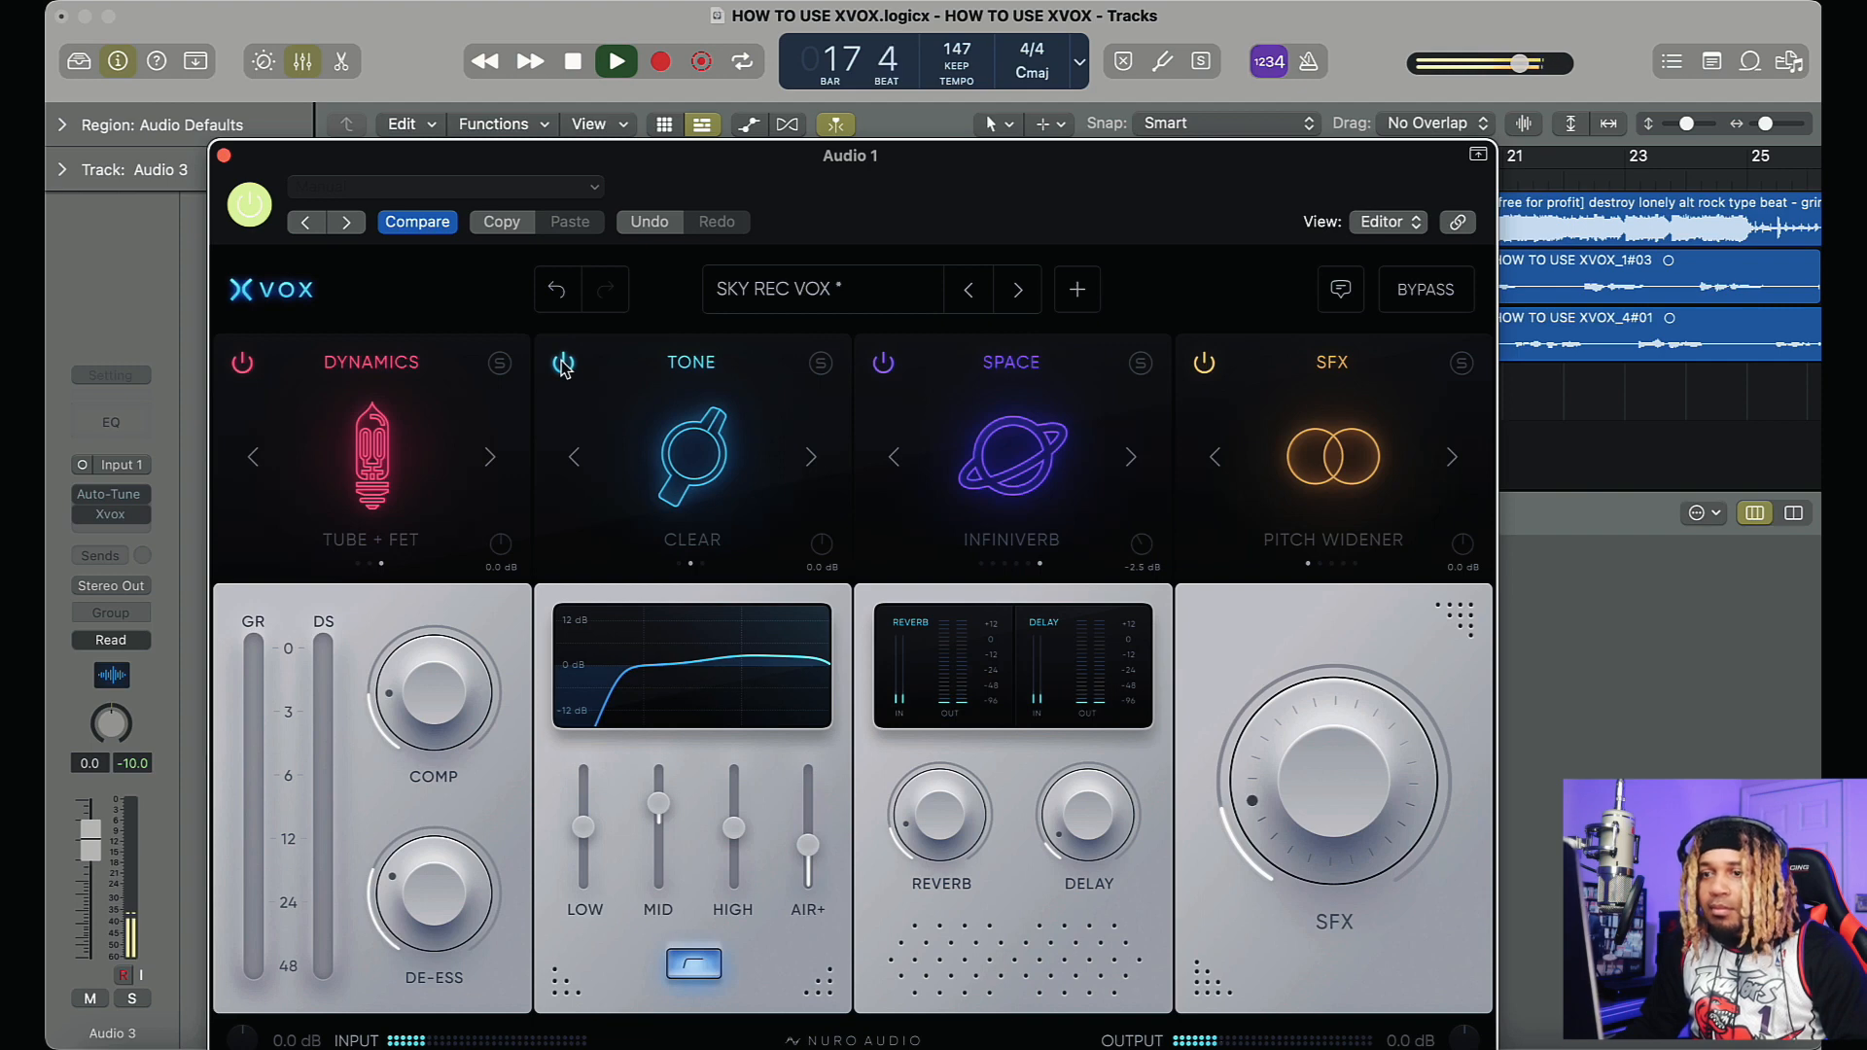
key(space)
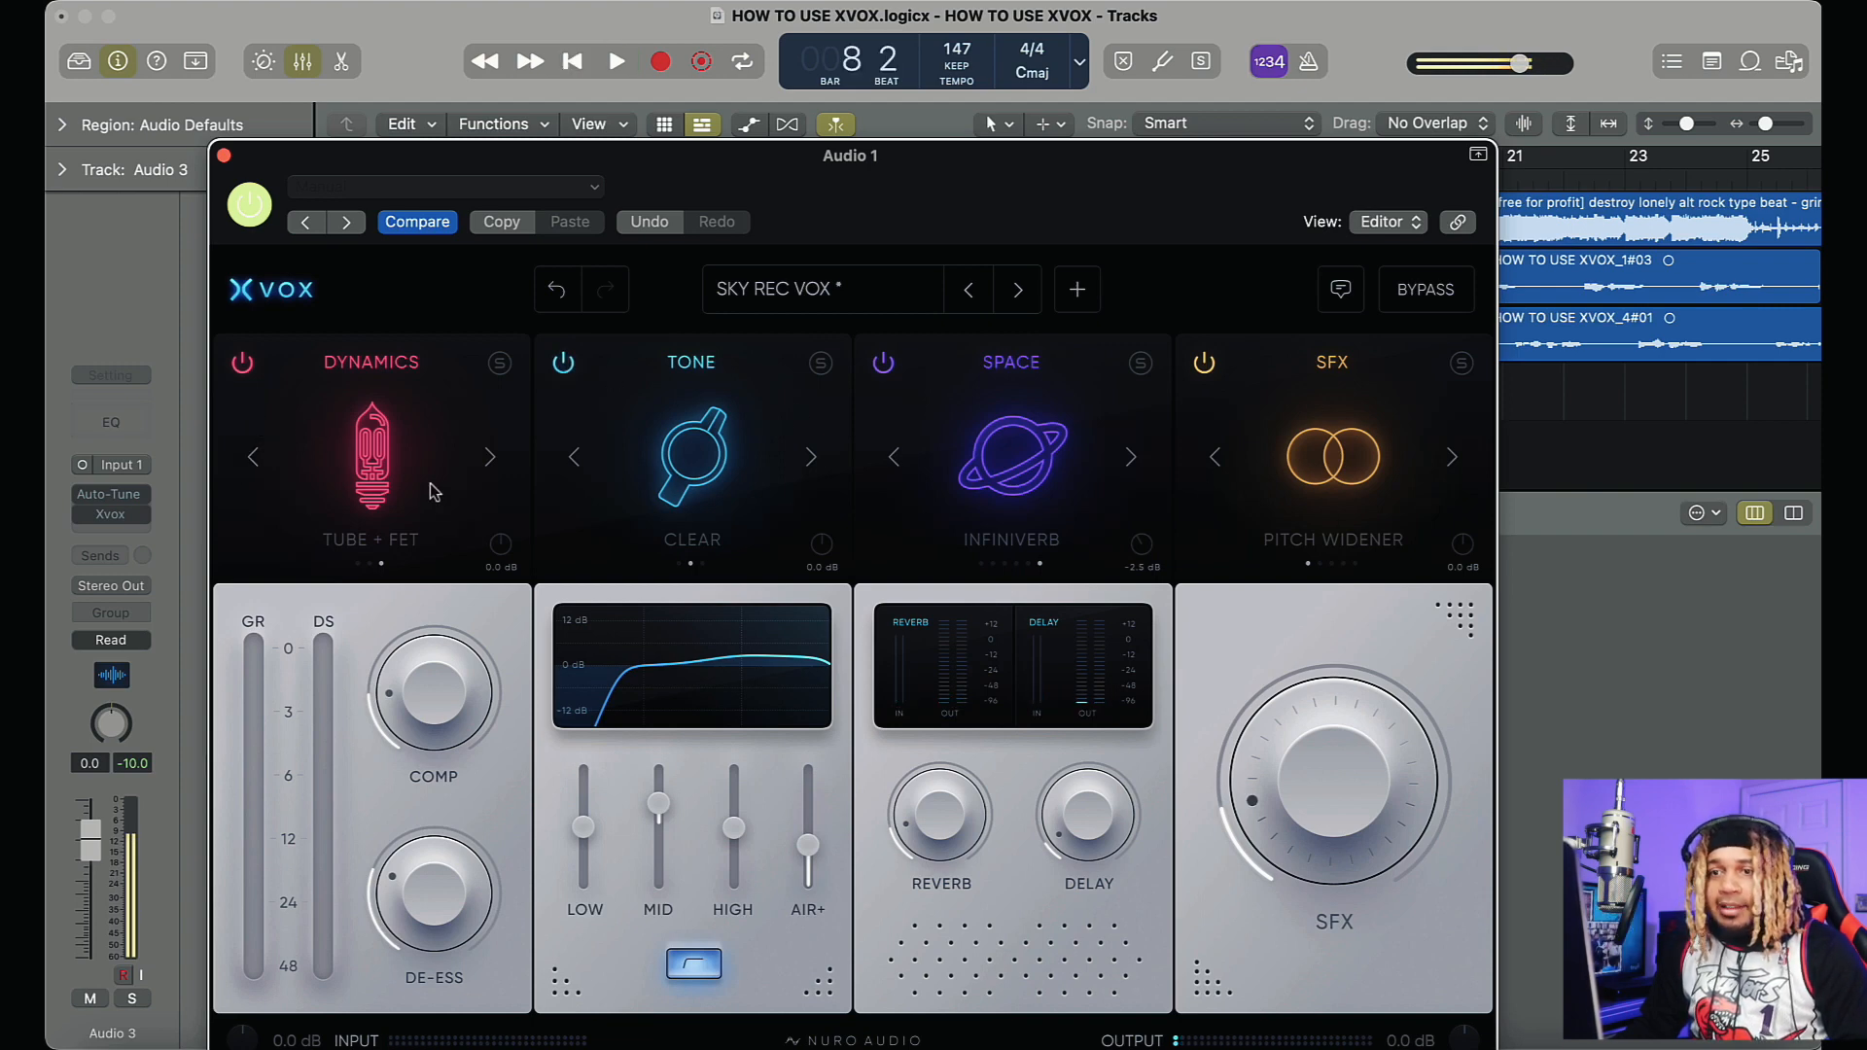
Step: Switch the DYNAMICS module to OPTO + FET and set the COMP amount to 29% during playback
click(489, 457)
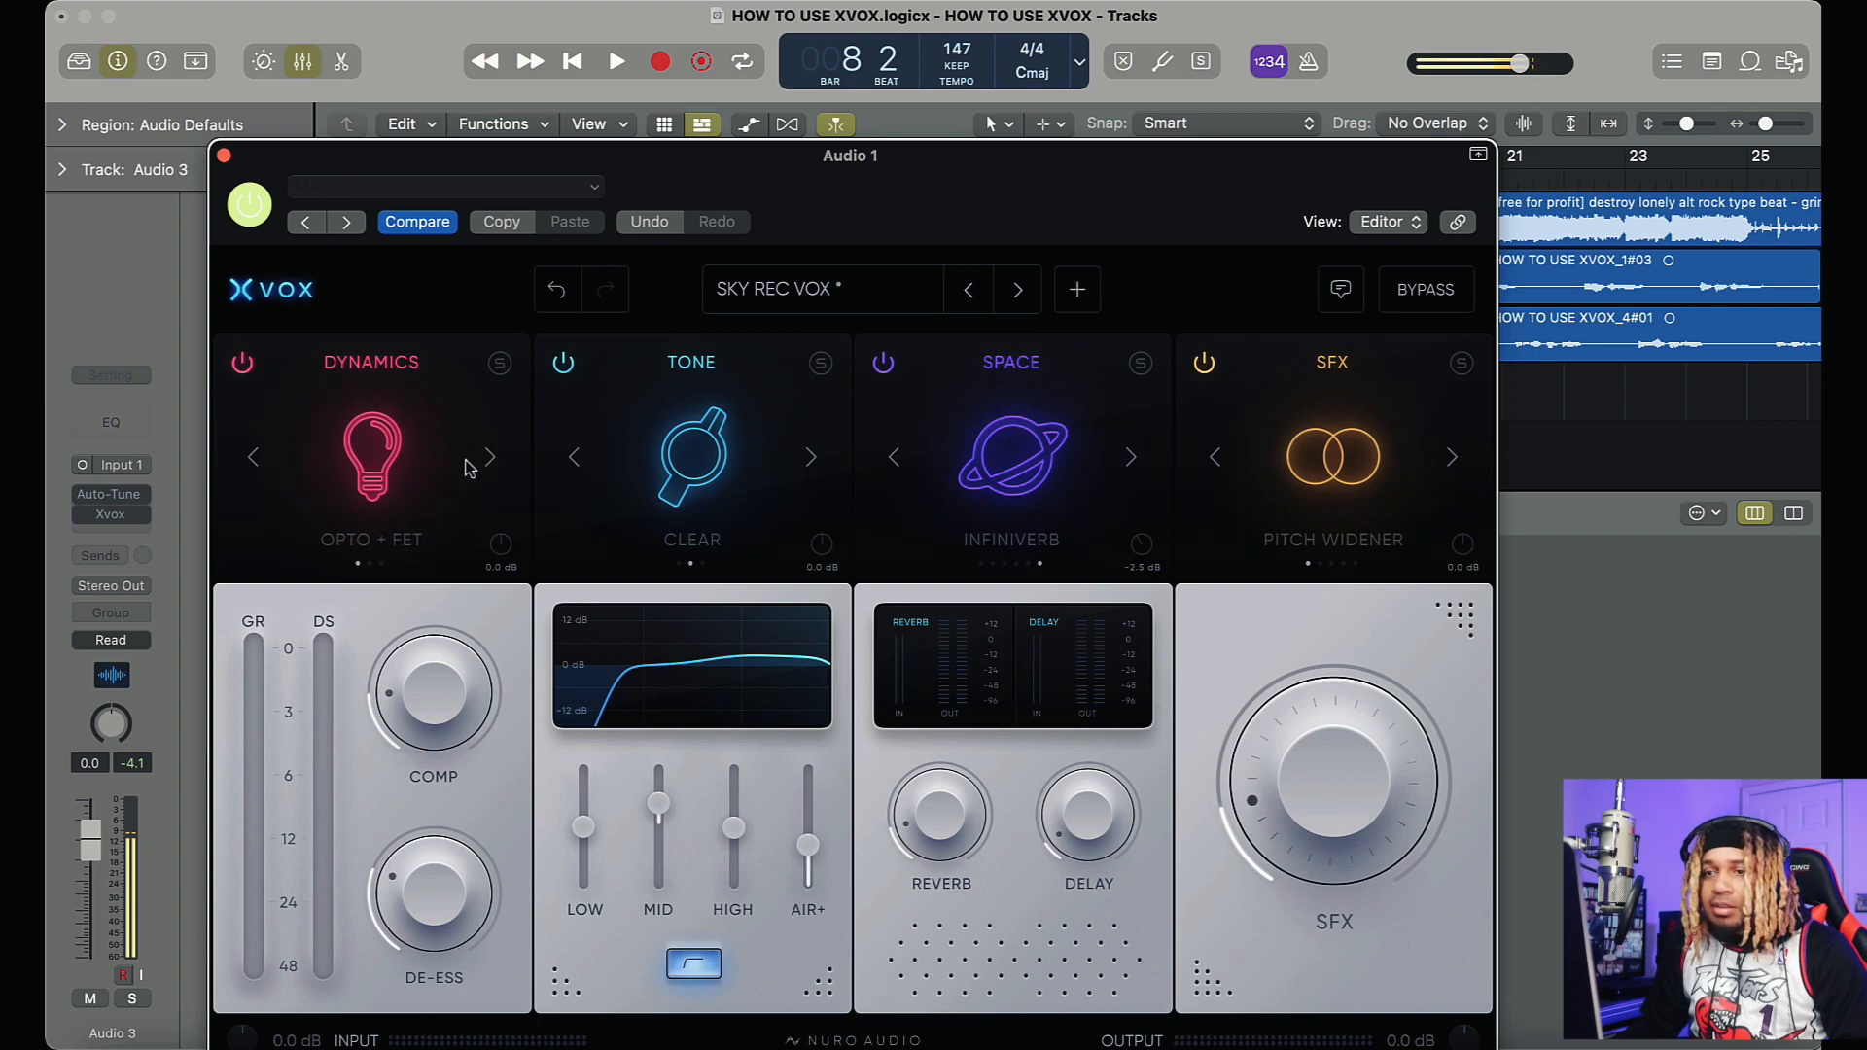
key(space)
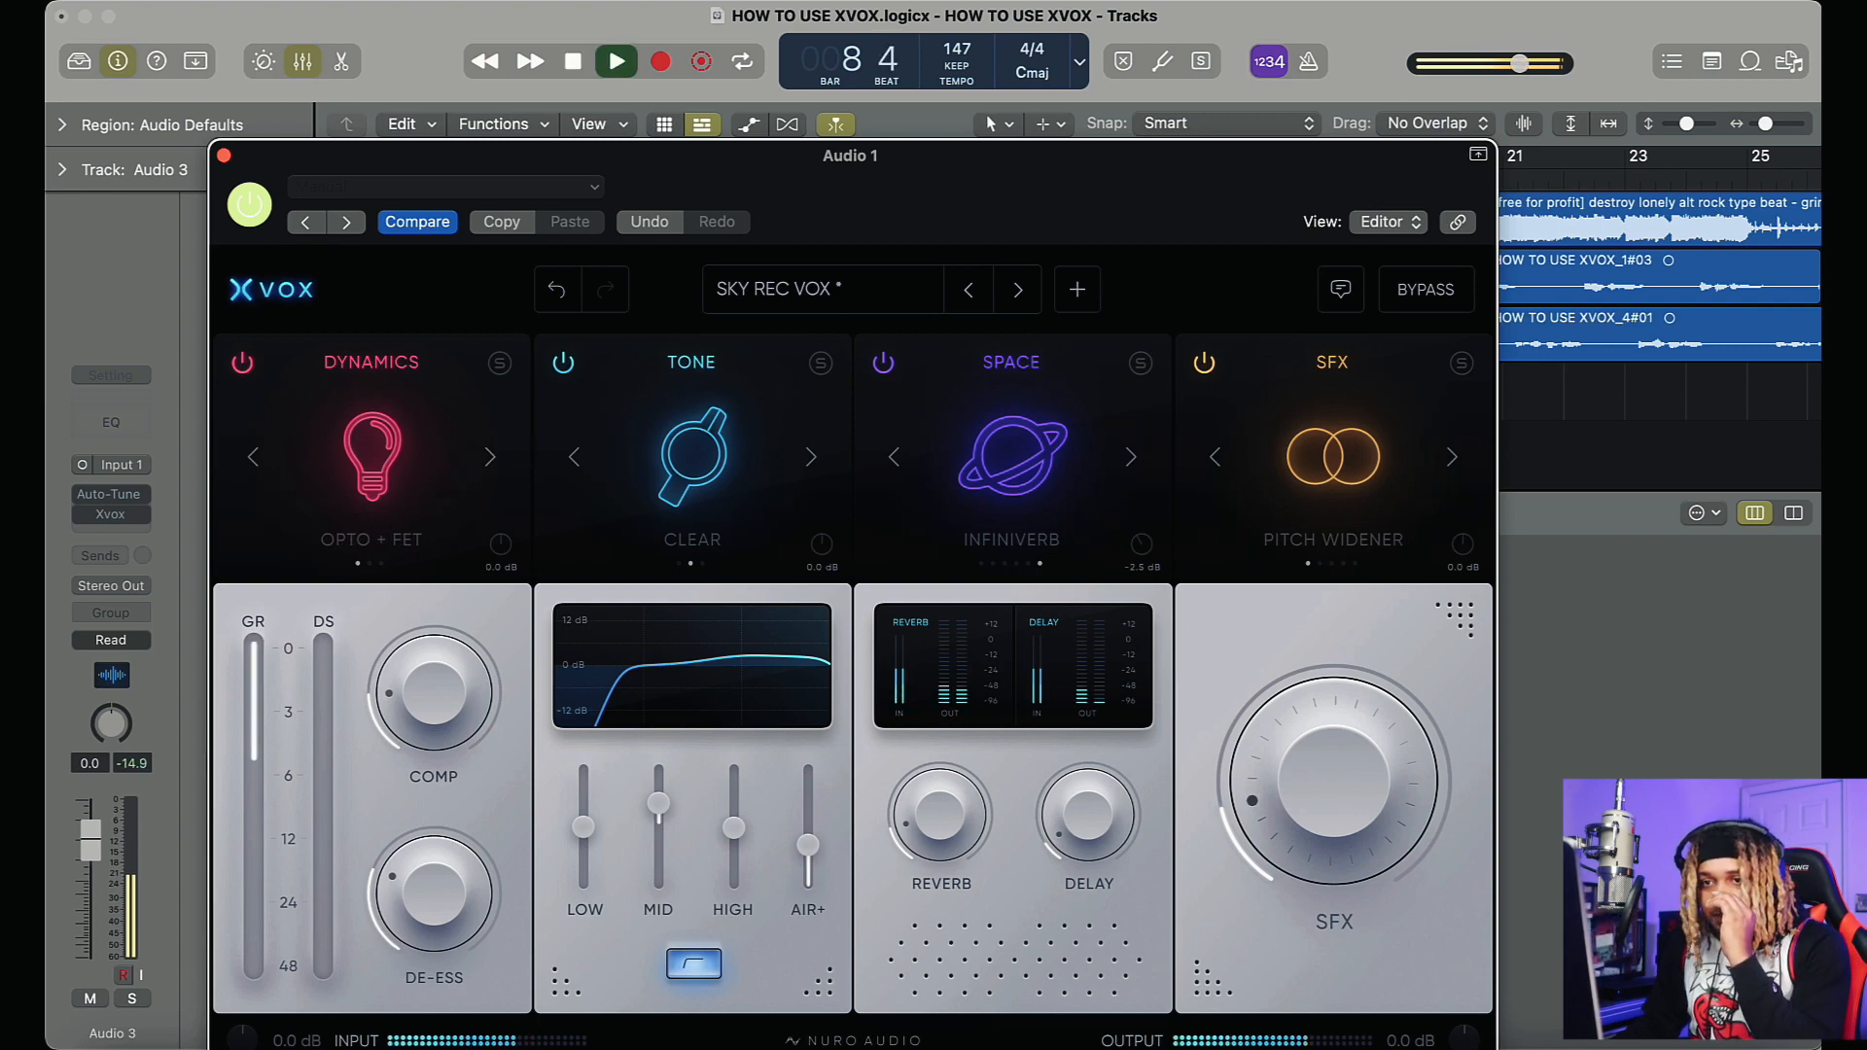
drag(433, 692, 399, 596)
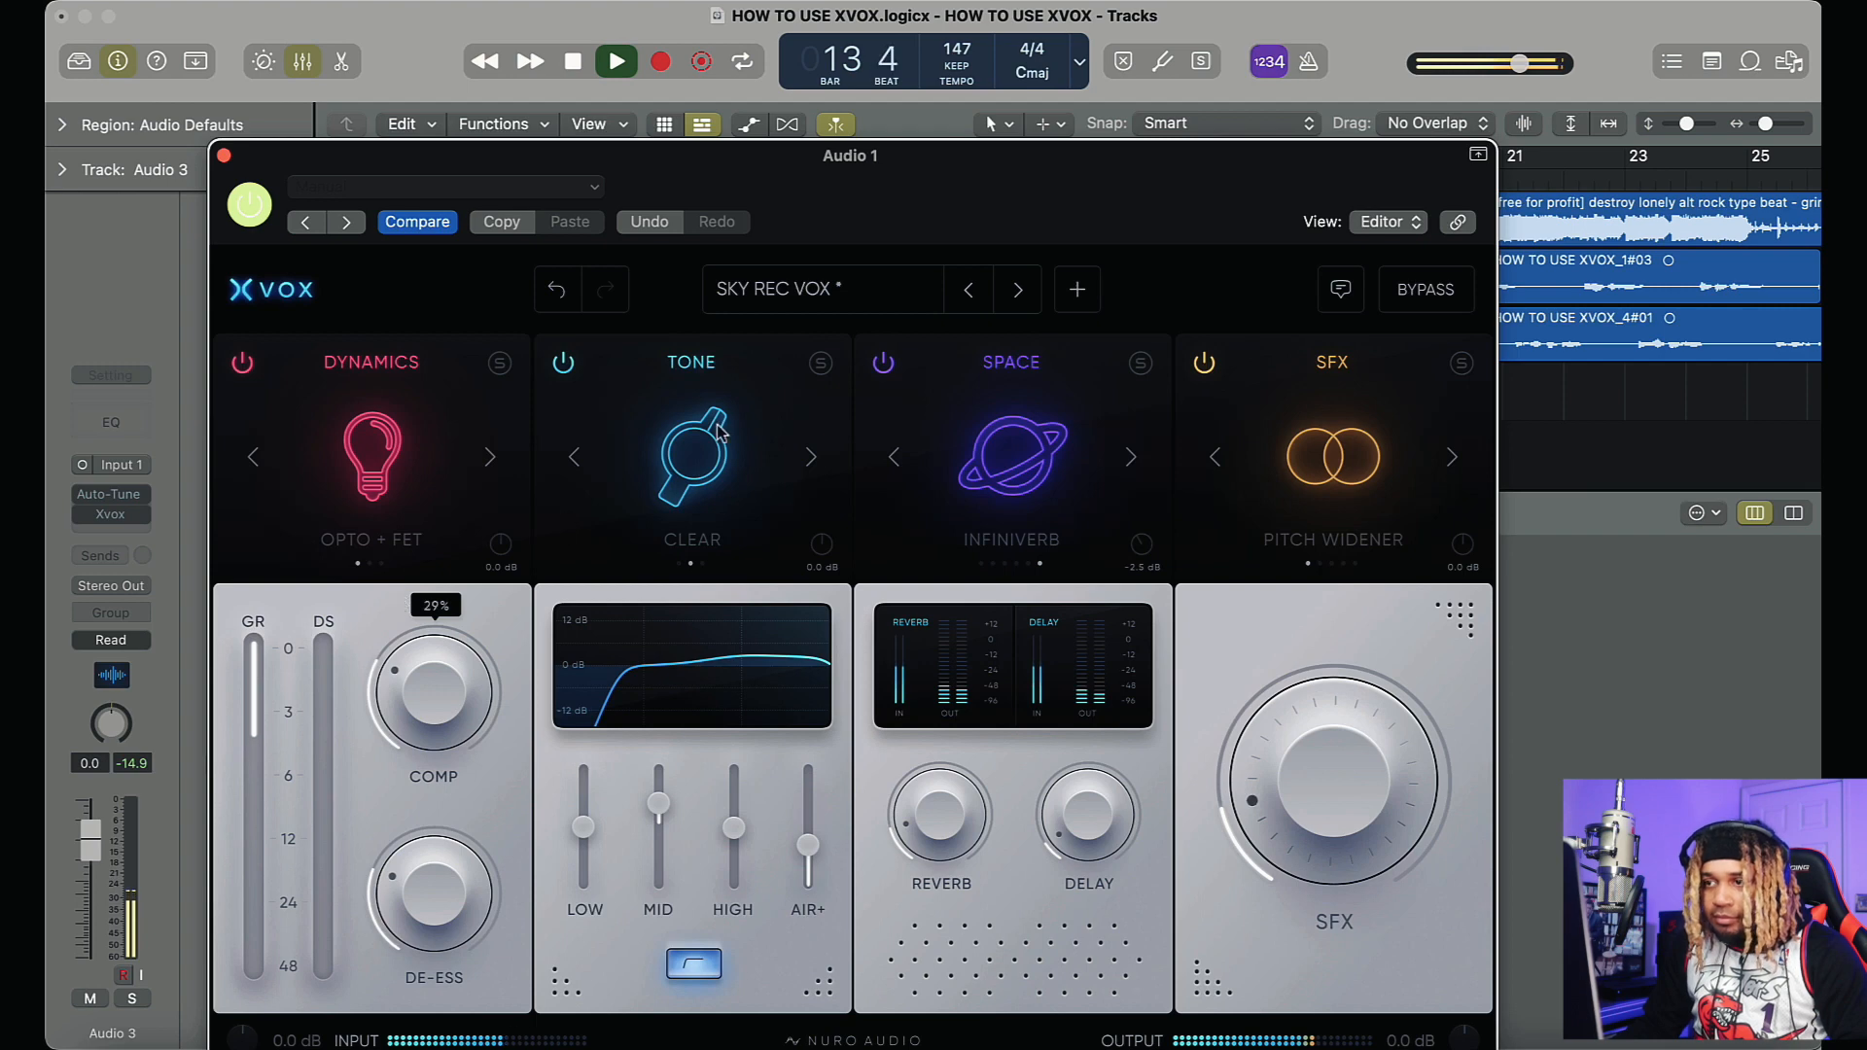
Step: Try the PITCH WIDENER at 37%, lower the SFX amount, and switch the SFX module to CHORUS
drag(1284, 768, 1277, 620)
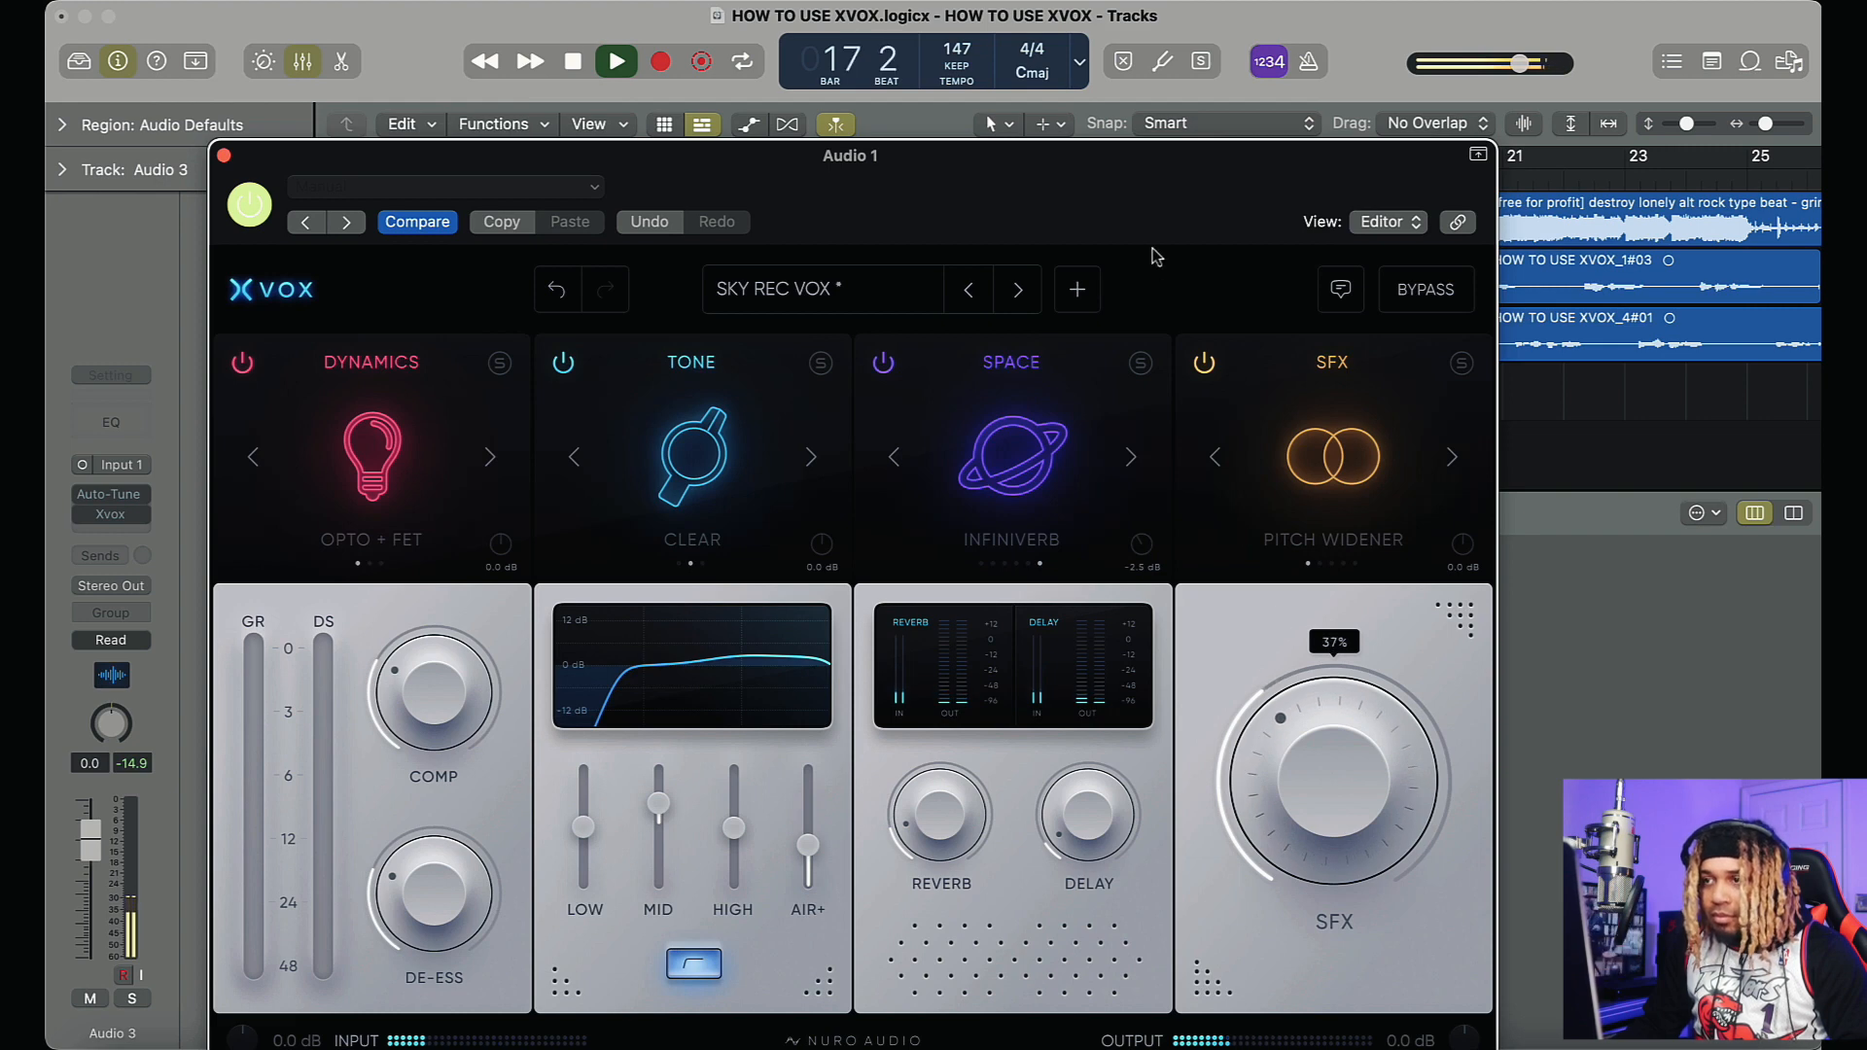
drag(1155, 255, 1149, 175)
drag(1295, 696, 1239, 622)
click(1445, 378)
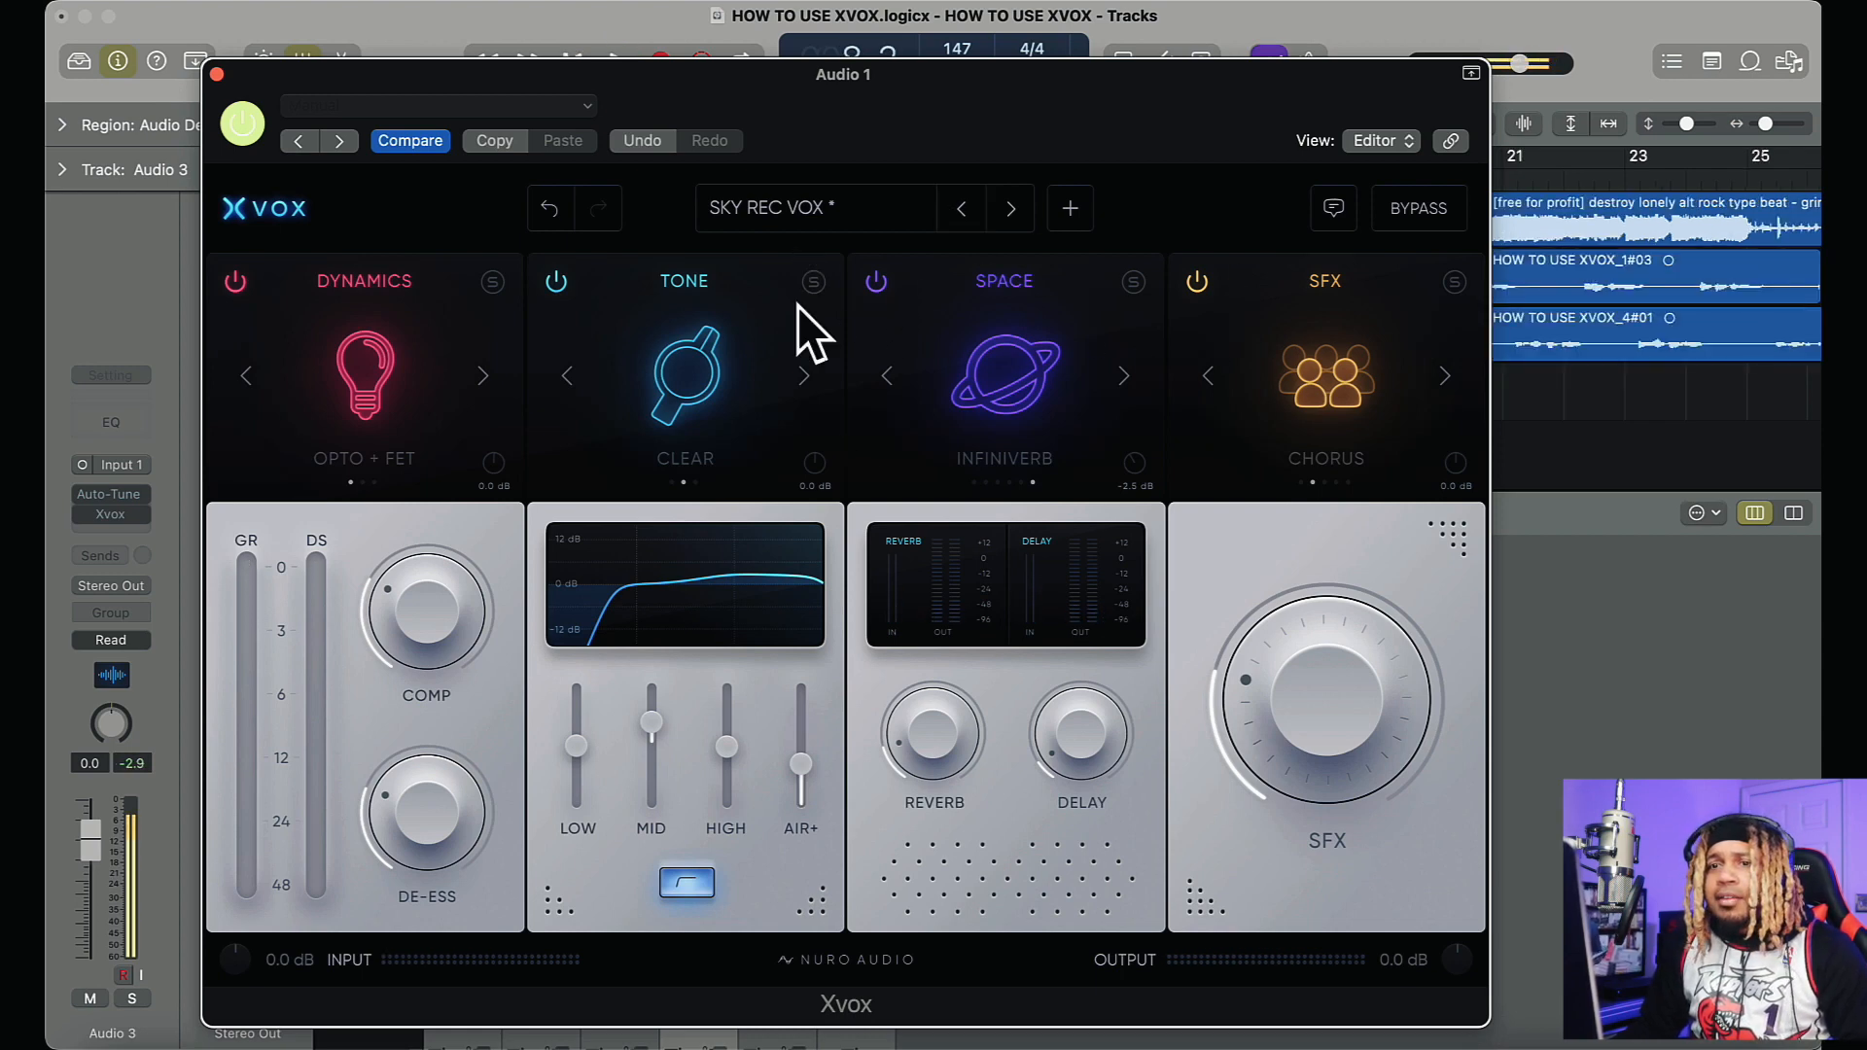
Step: Set the reverb to 18% with the SPACE module temporarily soloed, and lower the TONE module's output to -2.1 dB
click(1134, 284)
key(space)
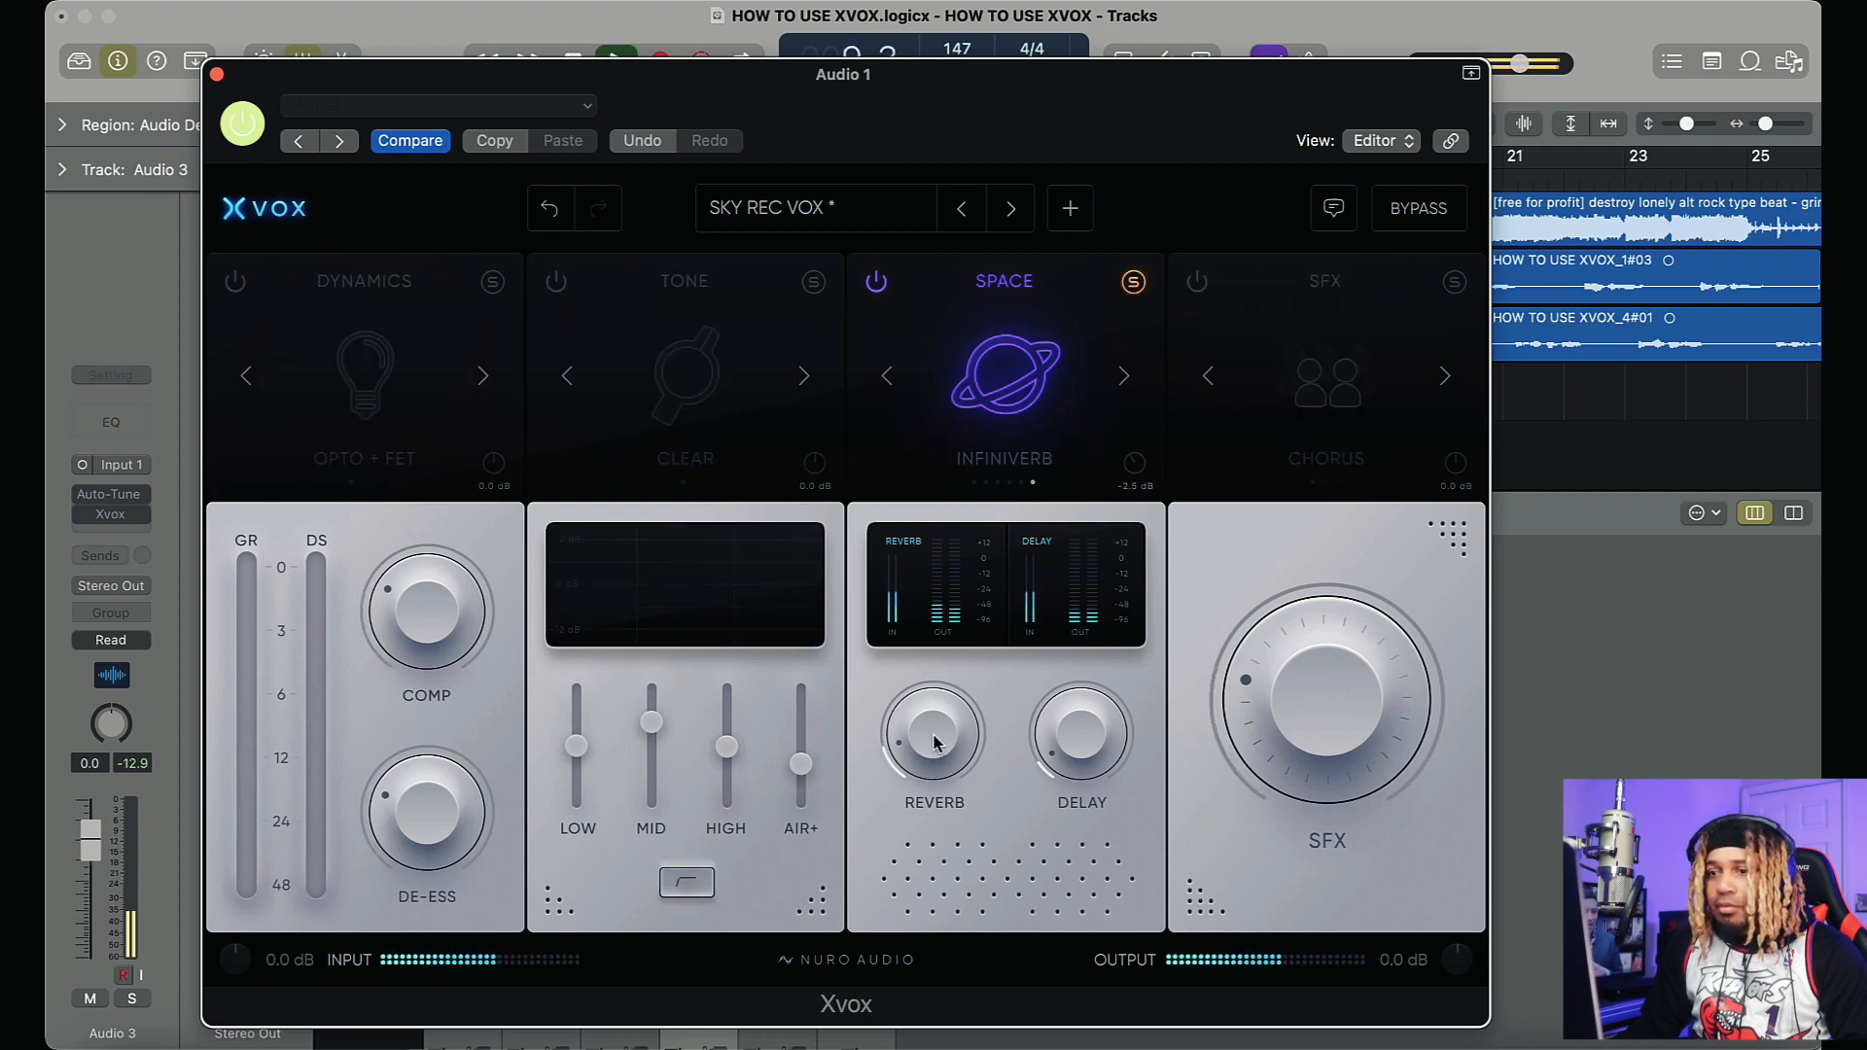
drag(934, 742, 938, 716)
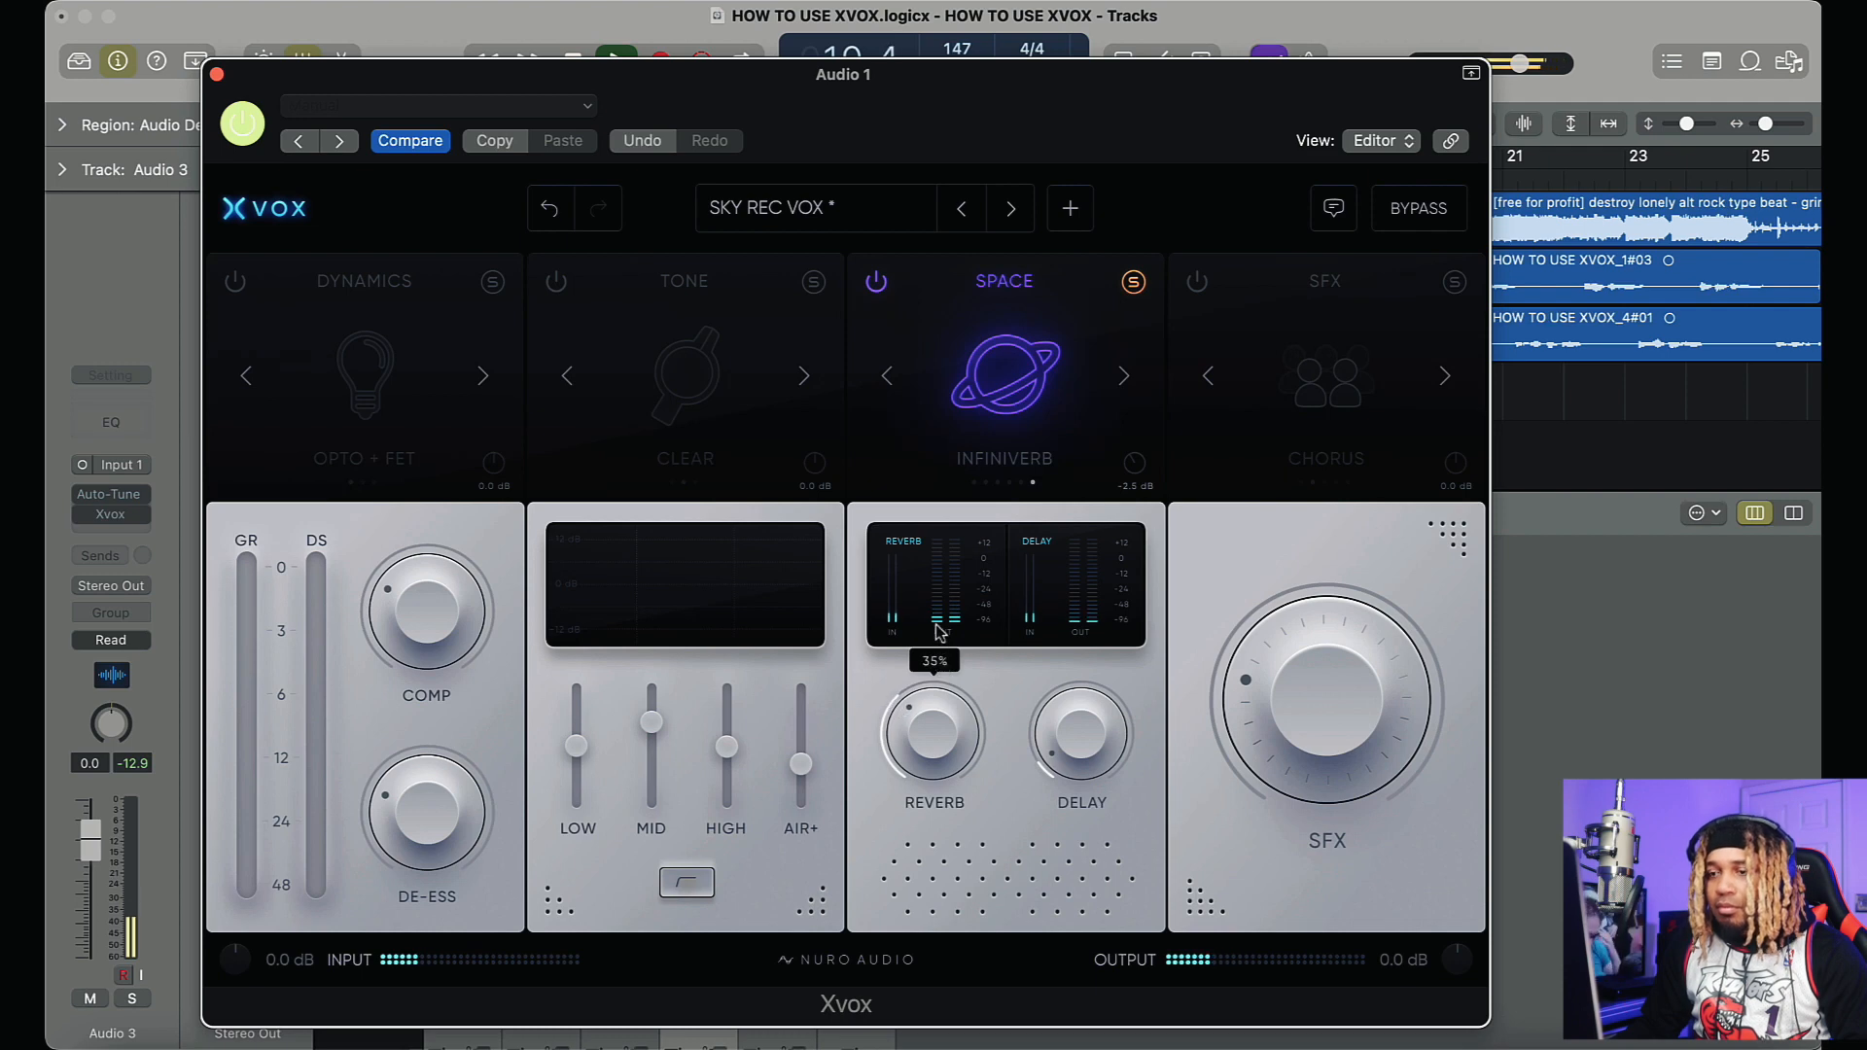
drag(939, 633, 901, 691)
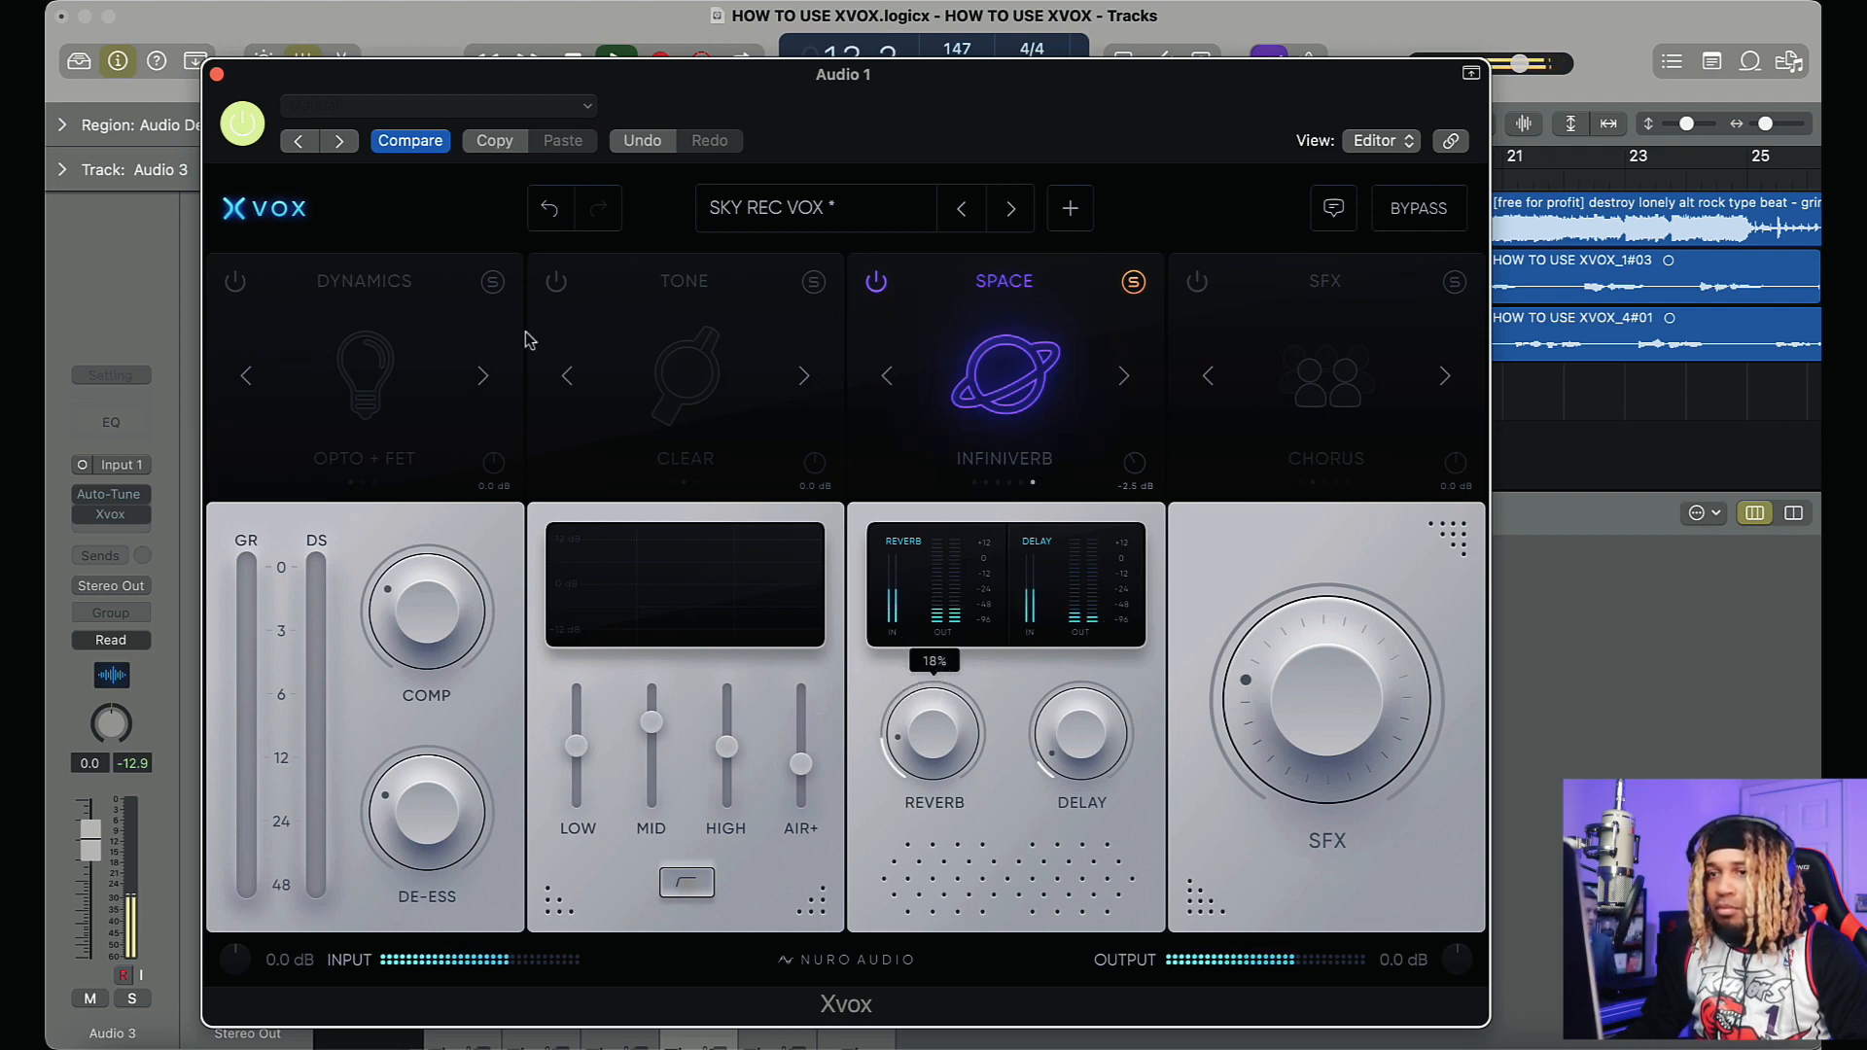
click(1131, 283)
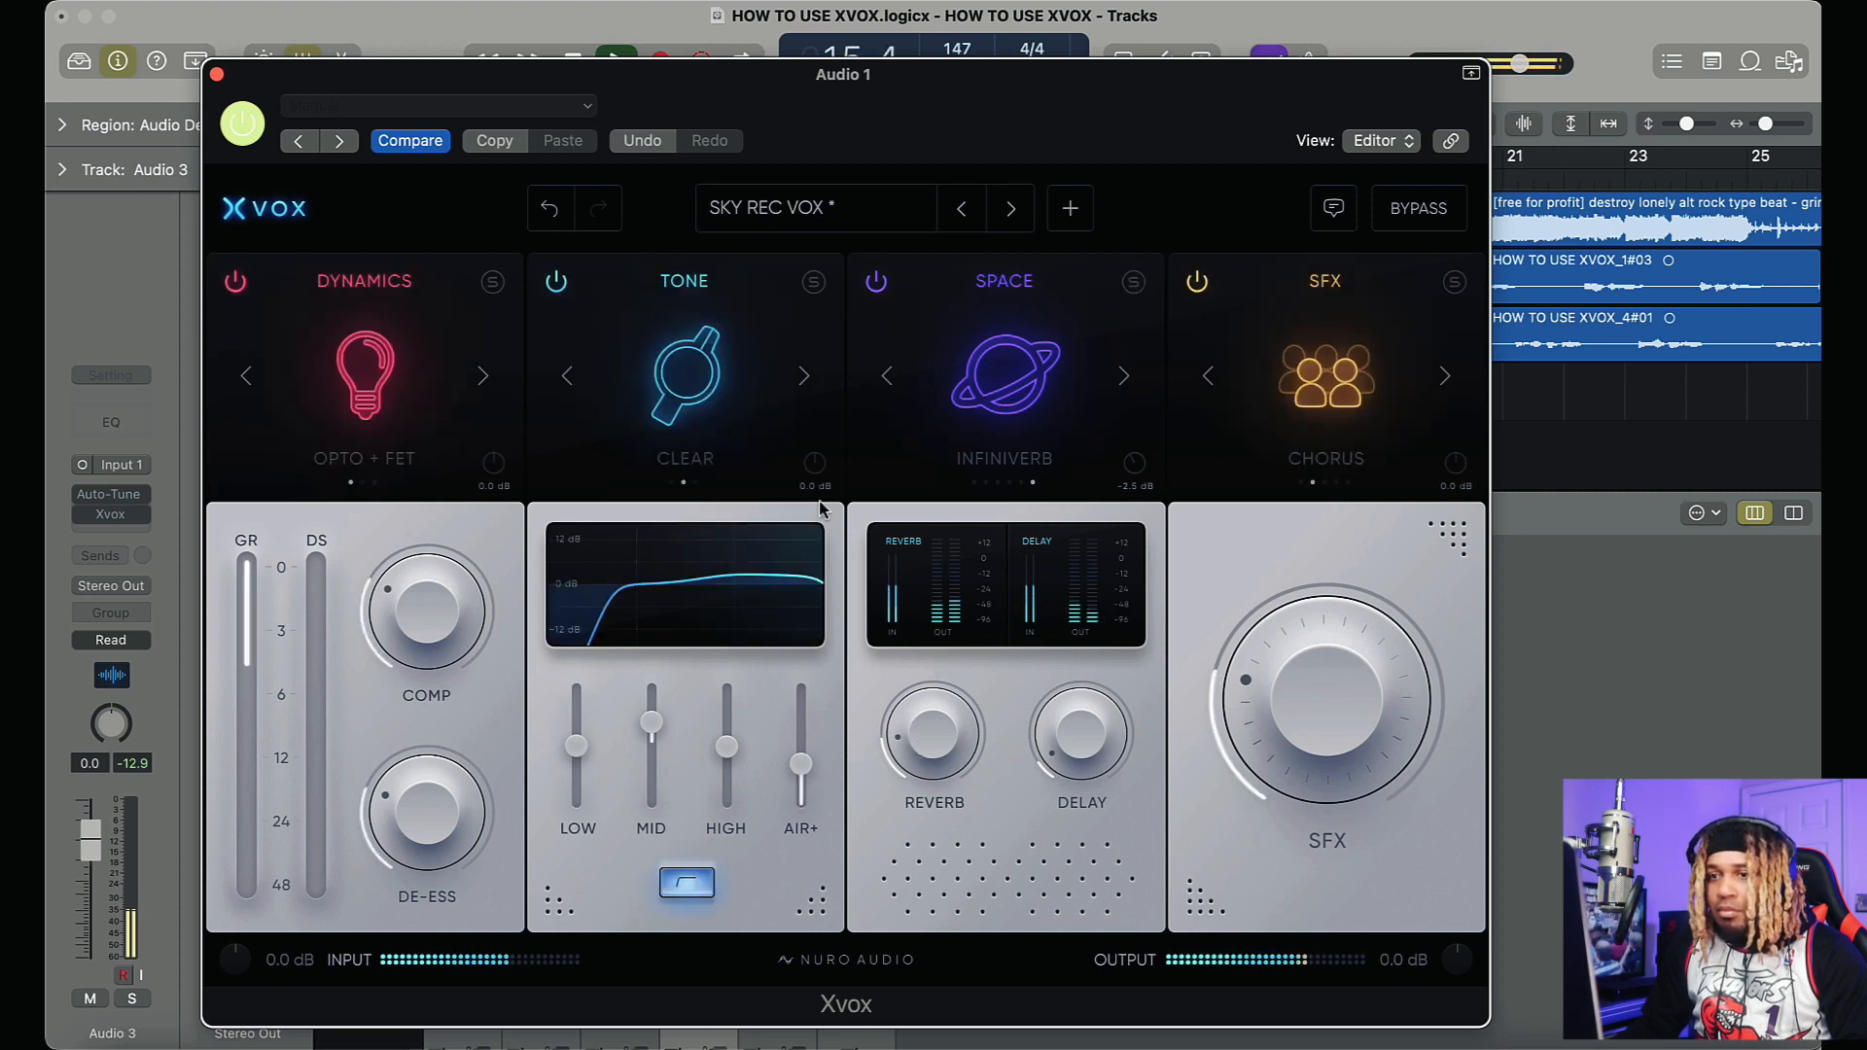
drag(815, 468, 811, 509)
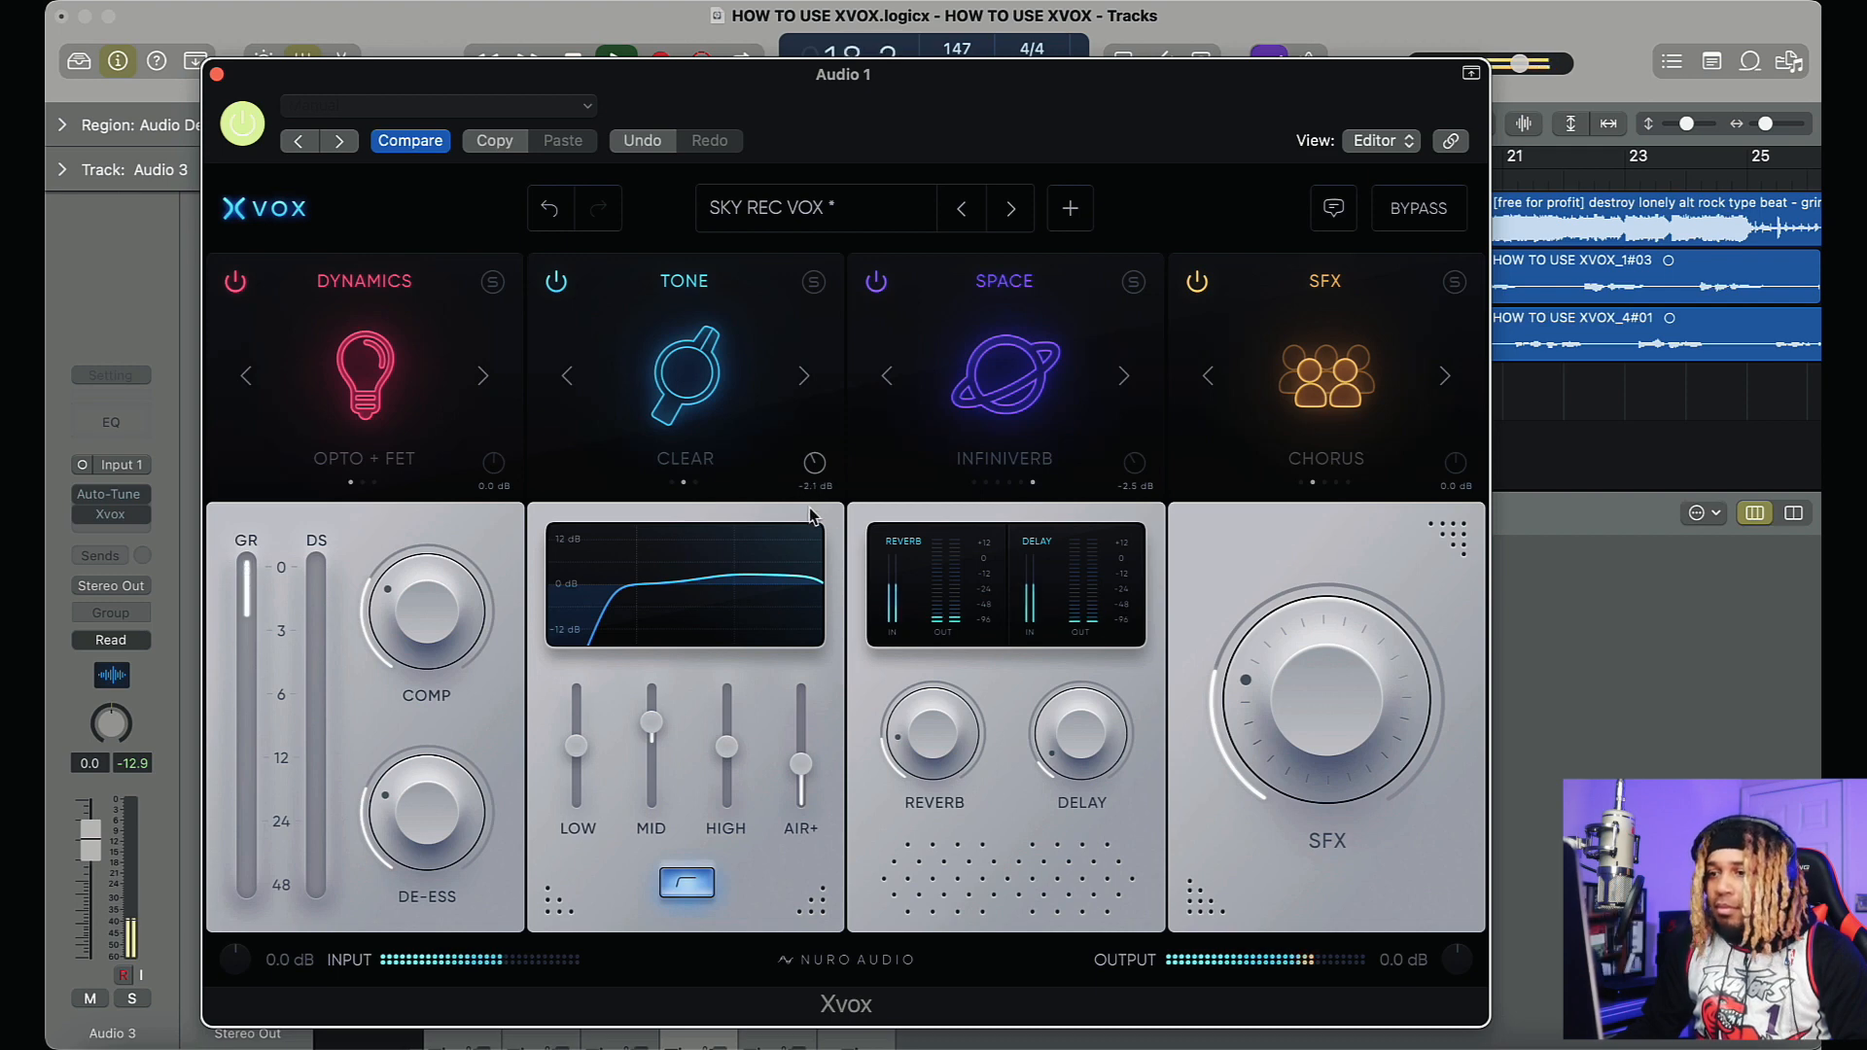
Step: Audition the PHASER effect, bring the SFX amount down to 0%, and switch the SFX module to TELEPHONE
click(1445, 375)
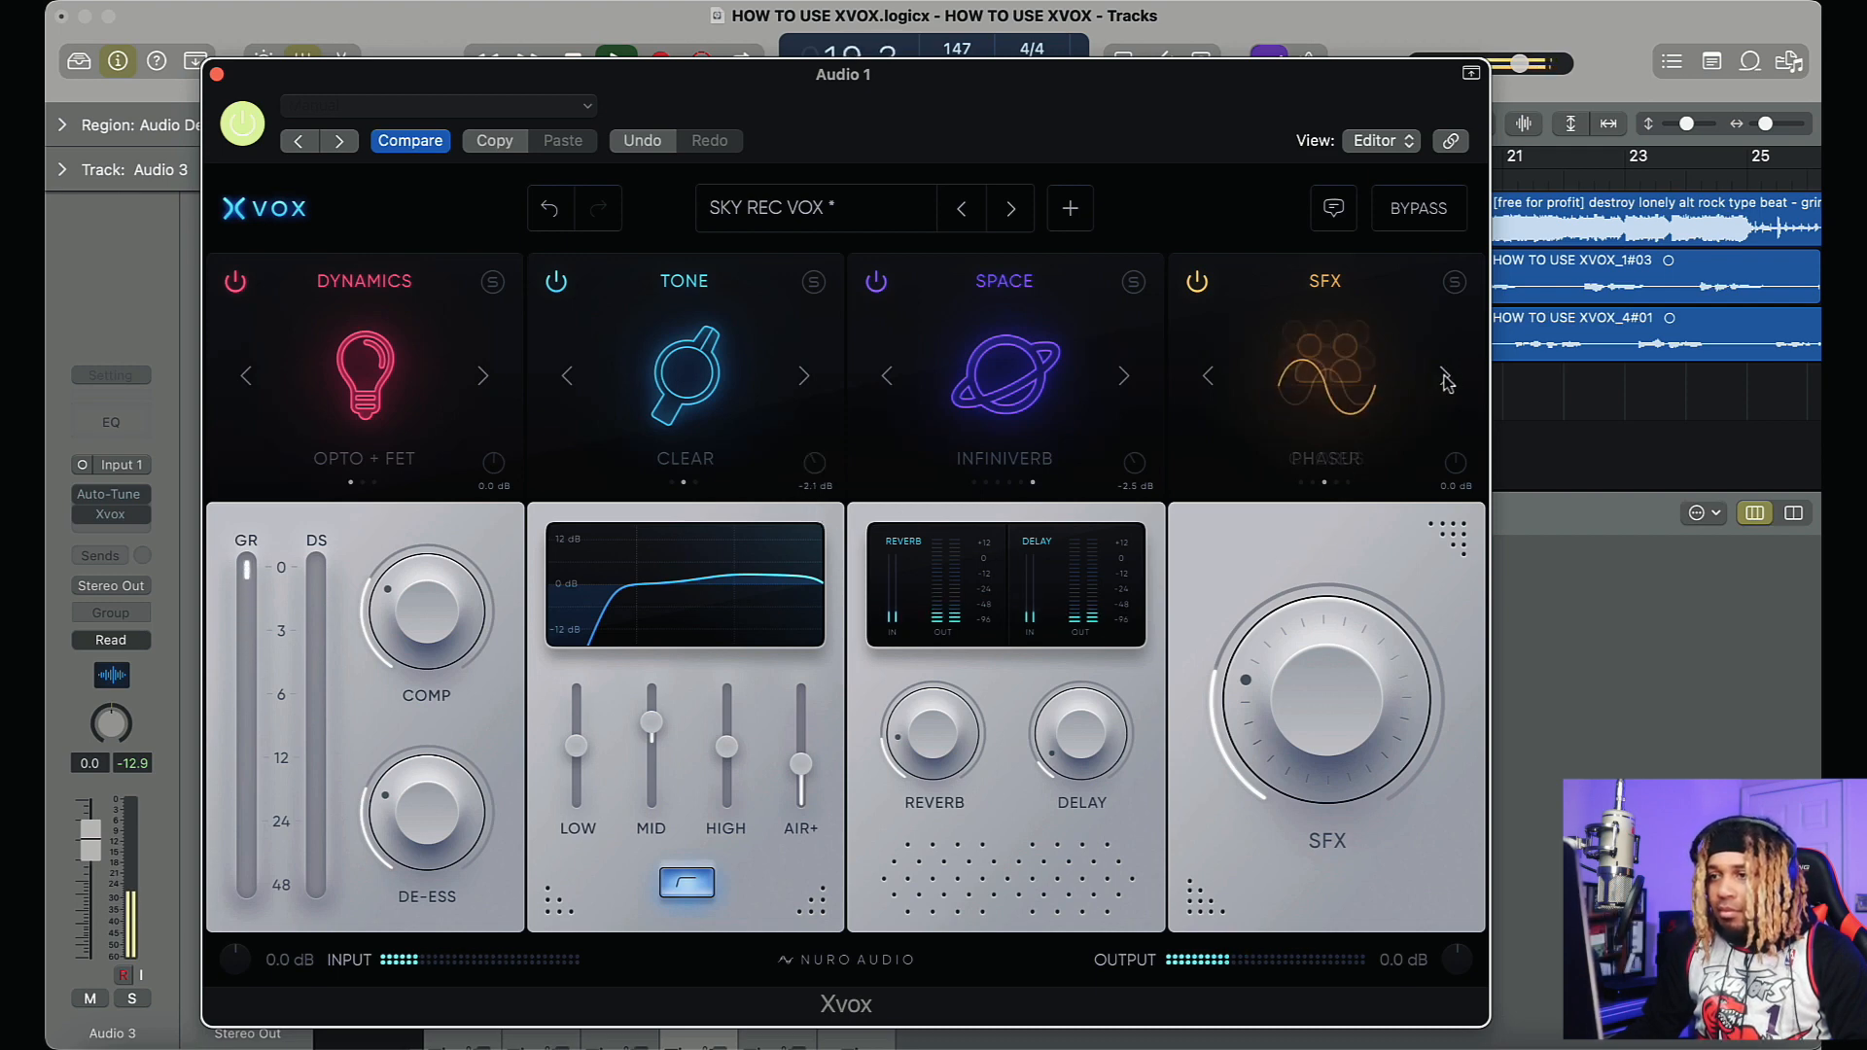
click(1446, 375)
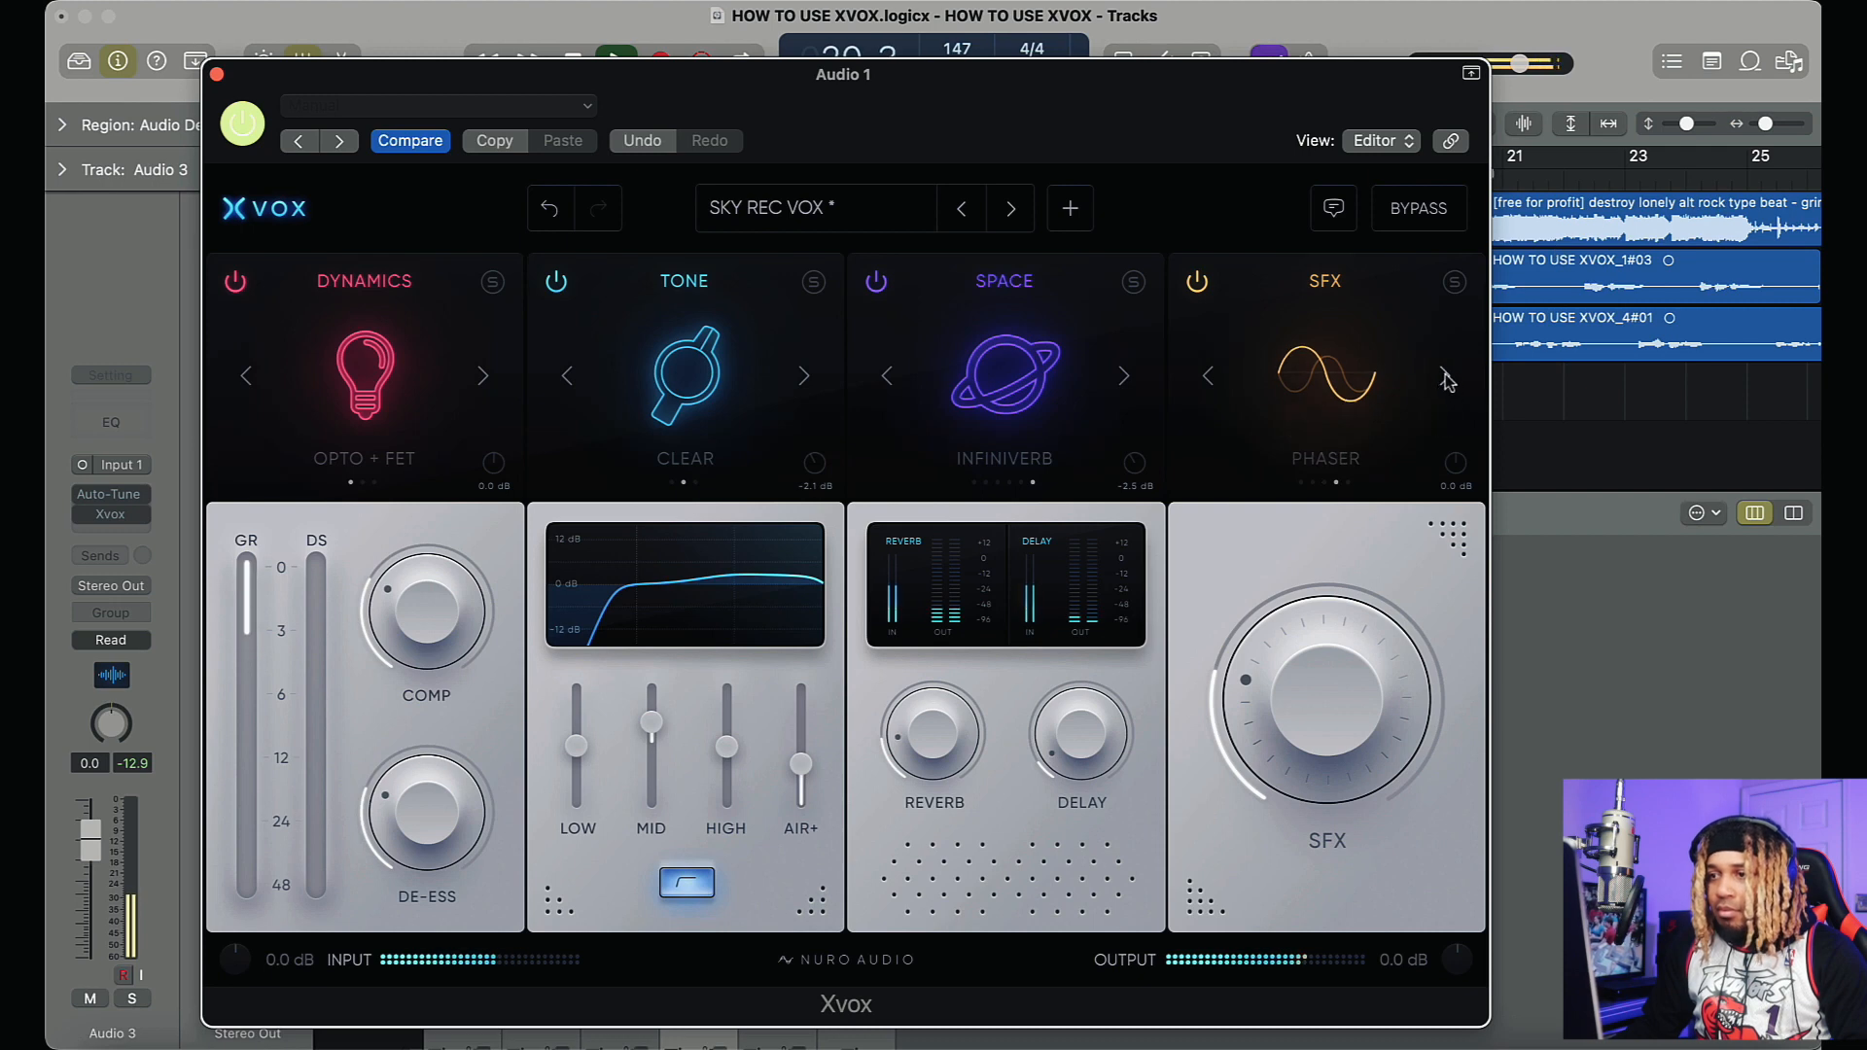
drag(1317, 683, 1283, 778)
click(1445, 376)
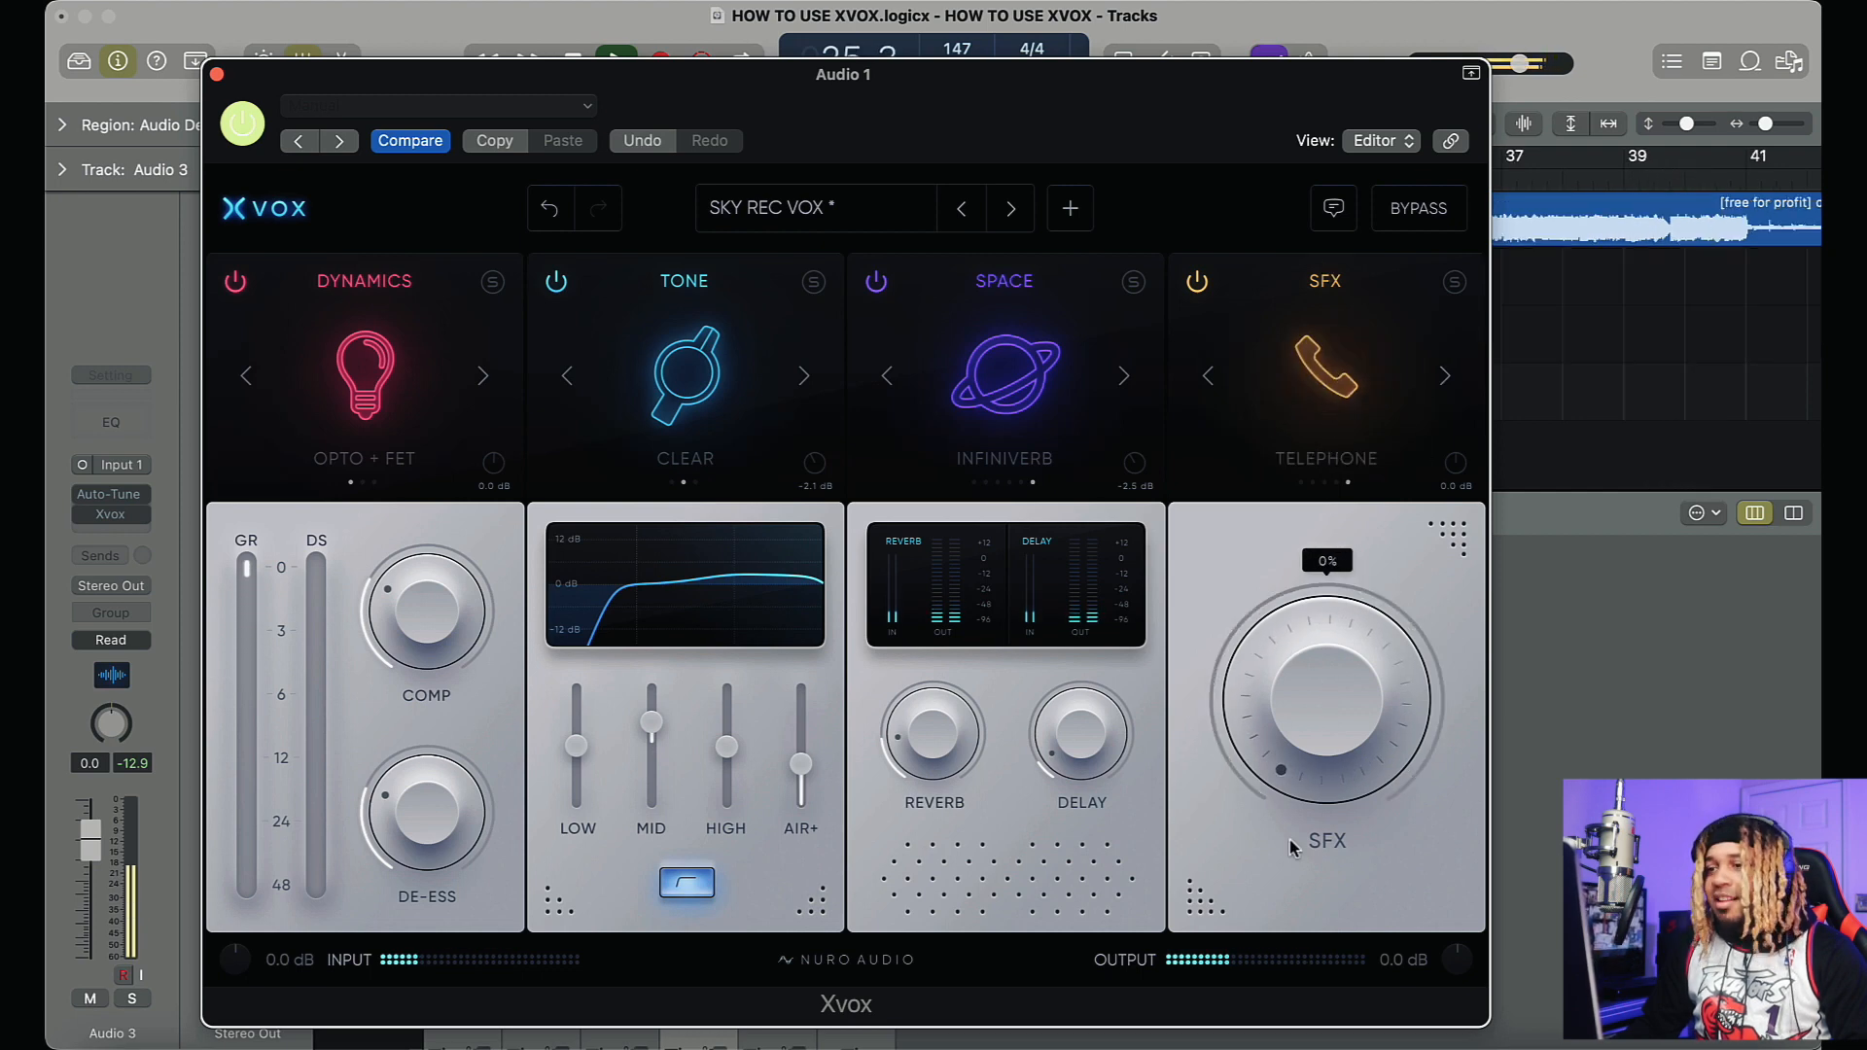
Step: Return the SFX module to PITCH WIDENER and set the SFX amount to 21% during playback
key(space)
click(1443, 377)
key(space)
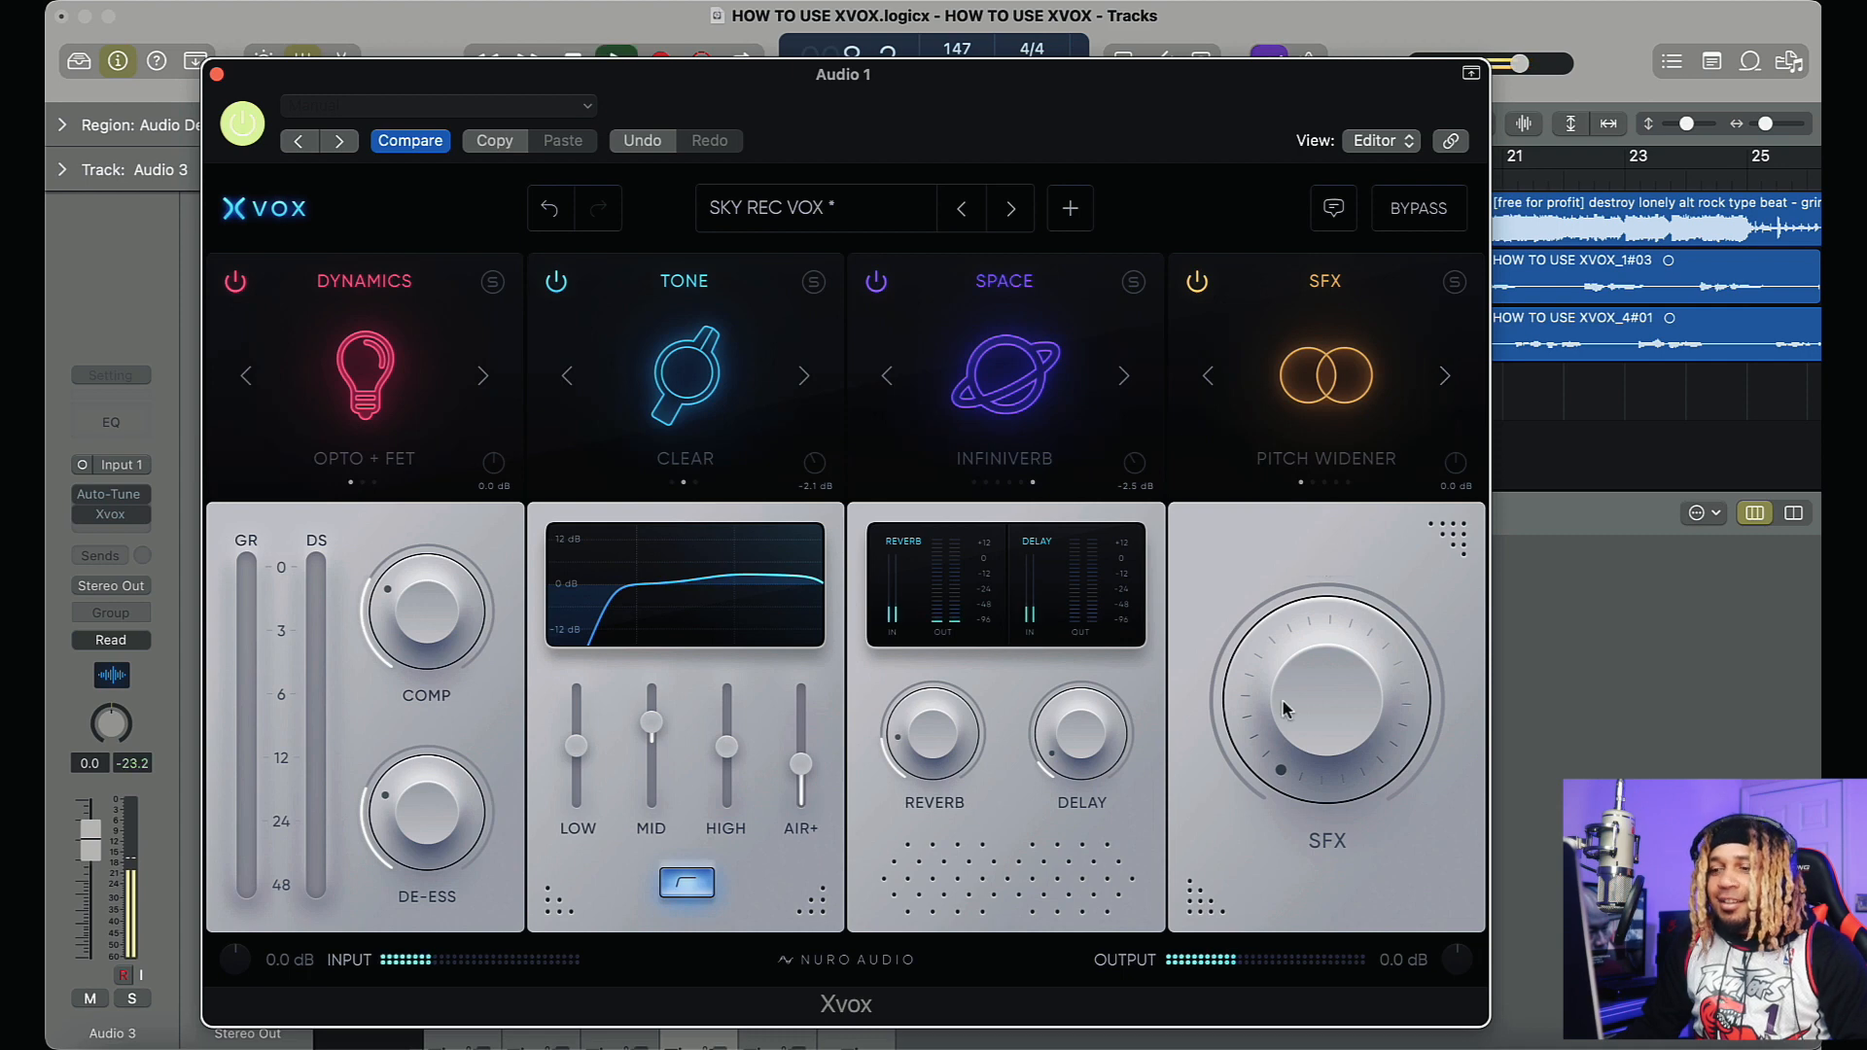
drag(1289, 712, 1289, 603)
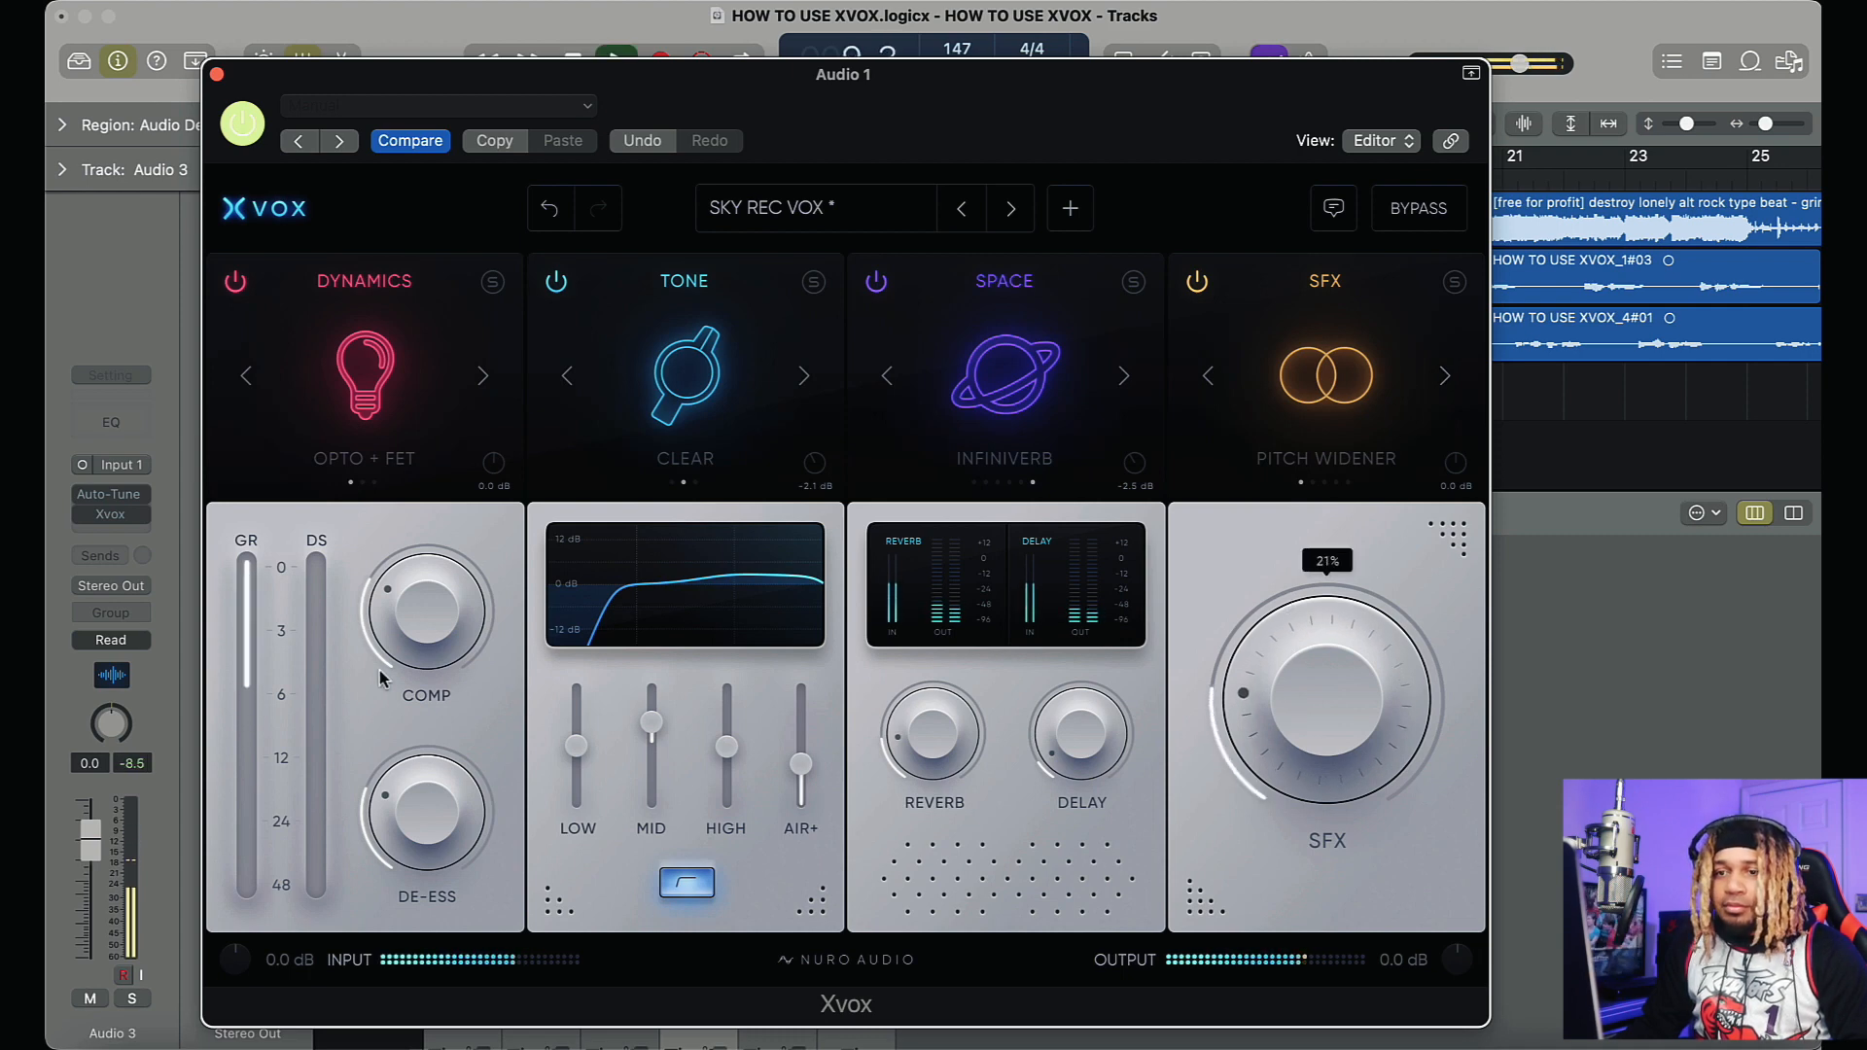
Step: Set compression to 29% and de-essing to 44% during playback, and switch the DYNAMICS module to TUBE + FET
drag(404, 622, 420, 583)
drag(413, 846, 415, 733)
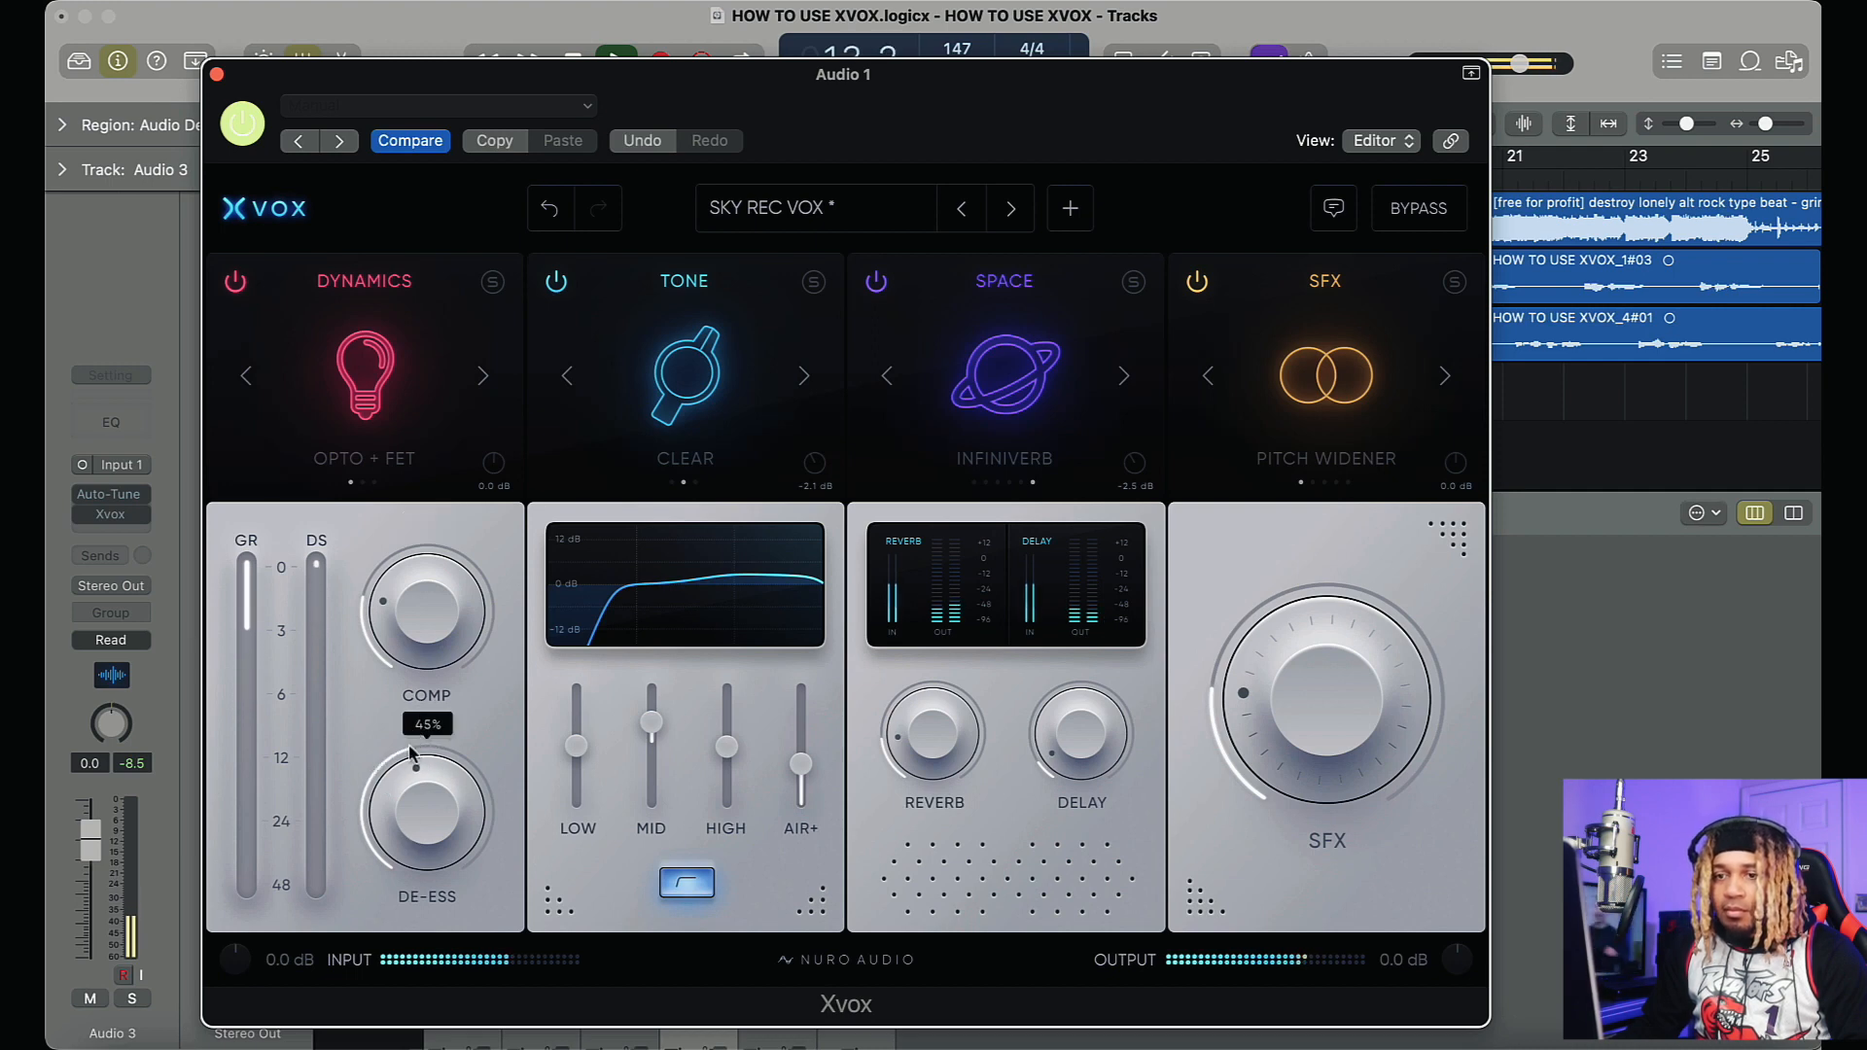
drag(415, 613, 416, 603)
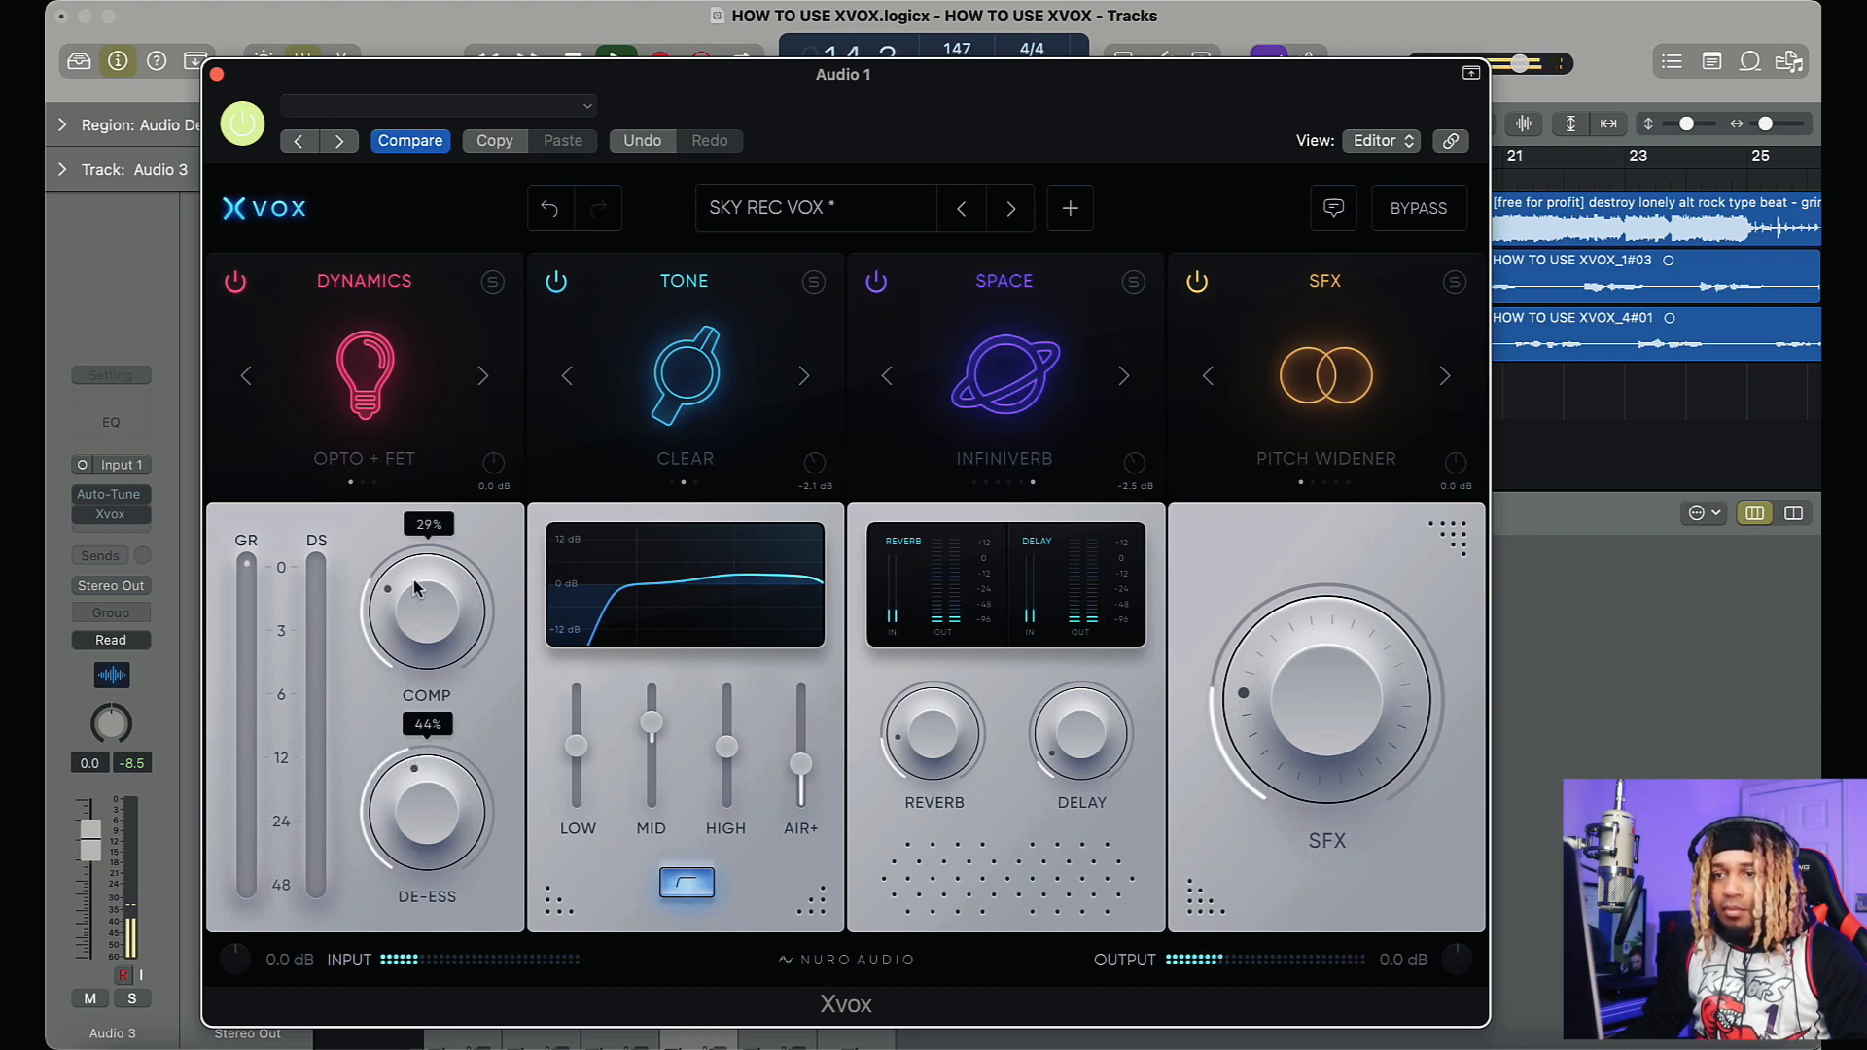
click(478, 382)
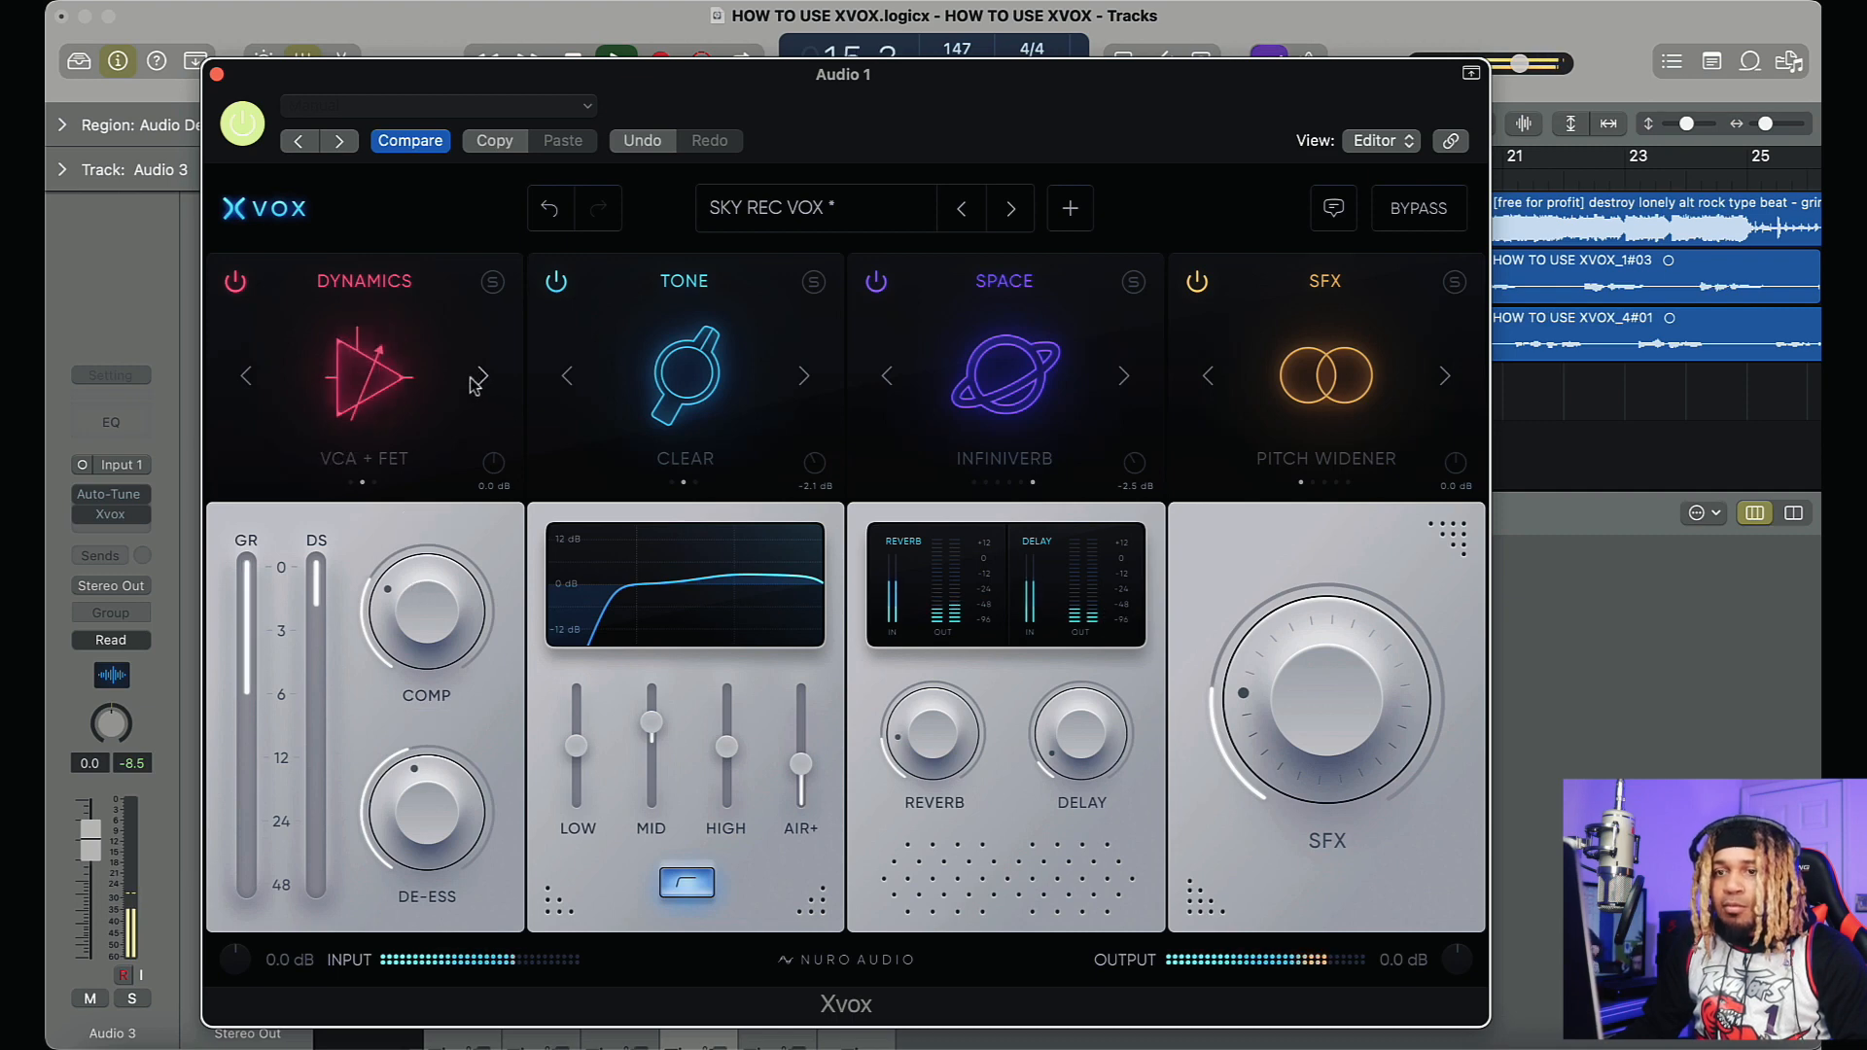
click(478, 379)
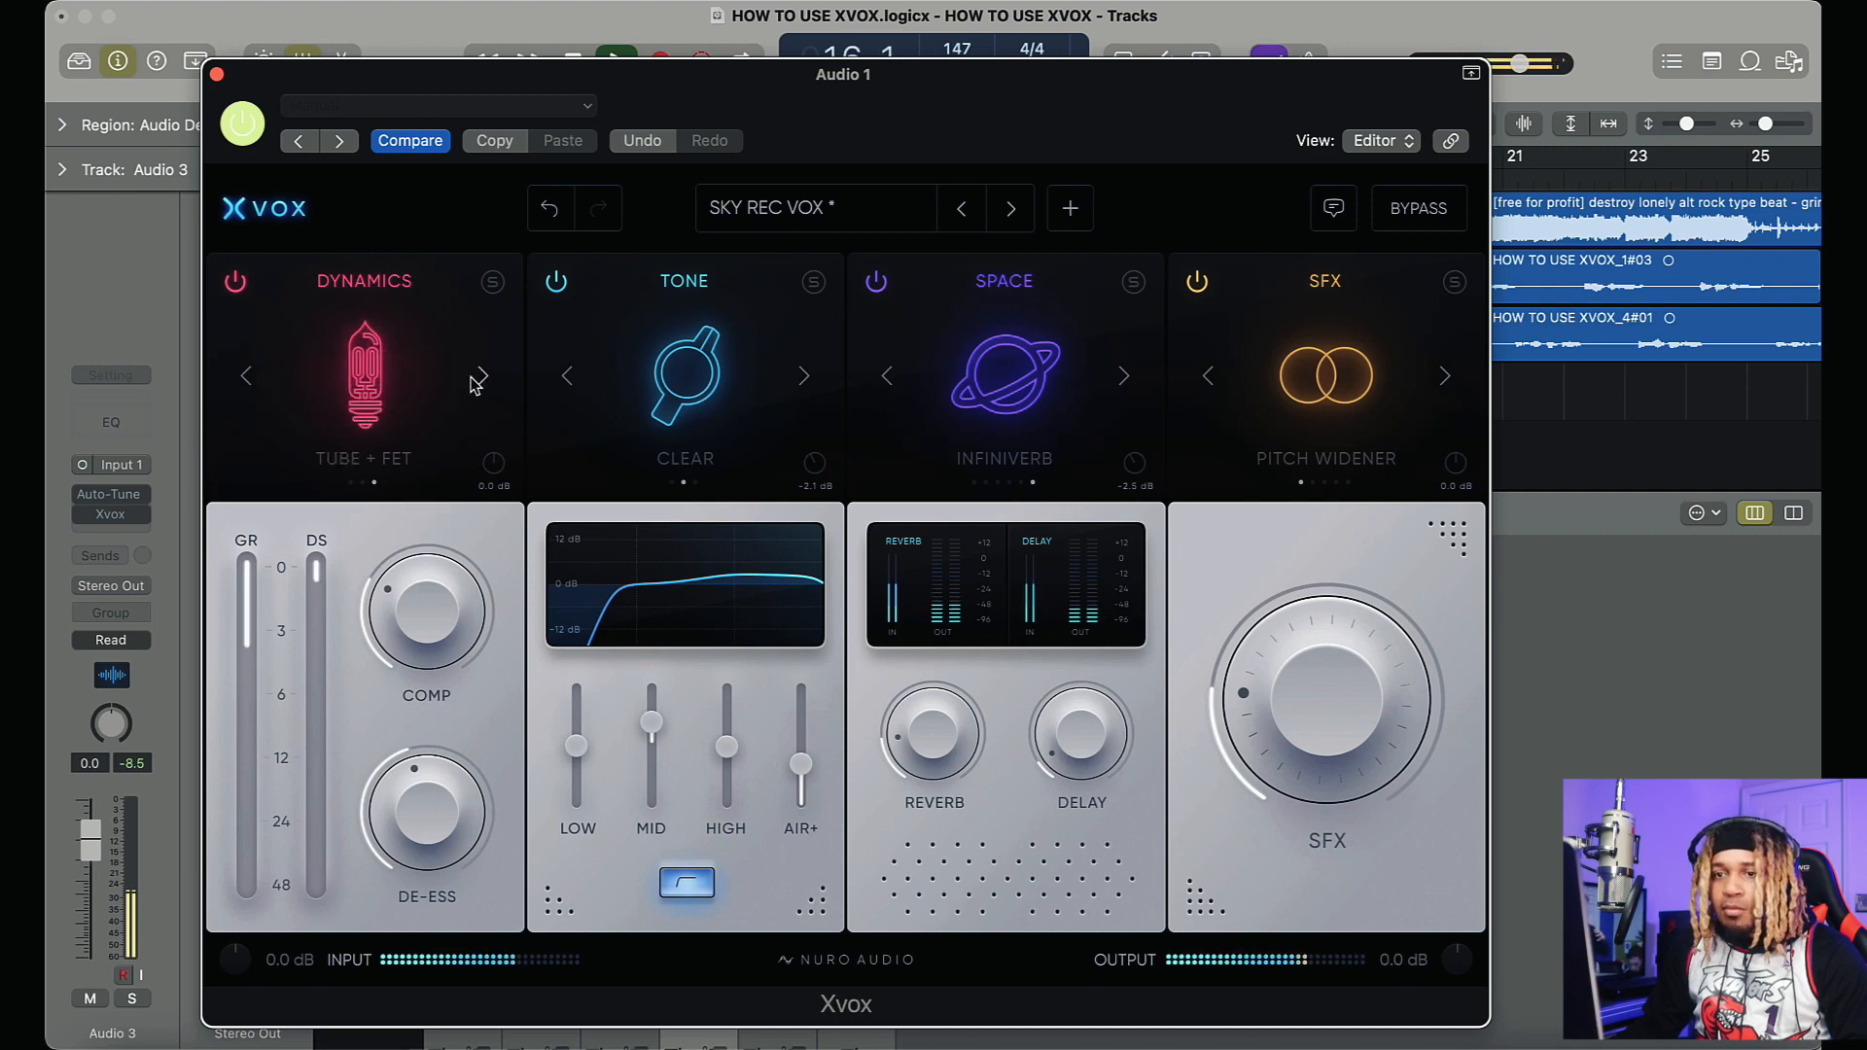
Step: Try the VINTAGE tone before returning to CLEAR, and switch the SPACE module to DARK HALL with slightly more reverb
click(803, 380)
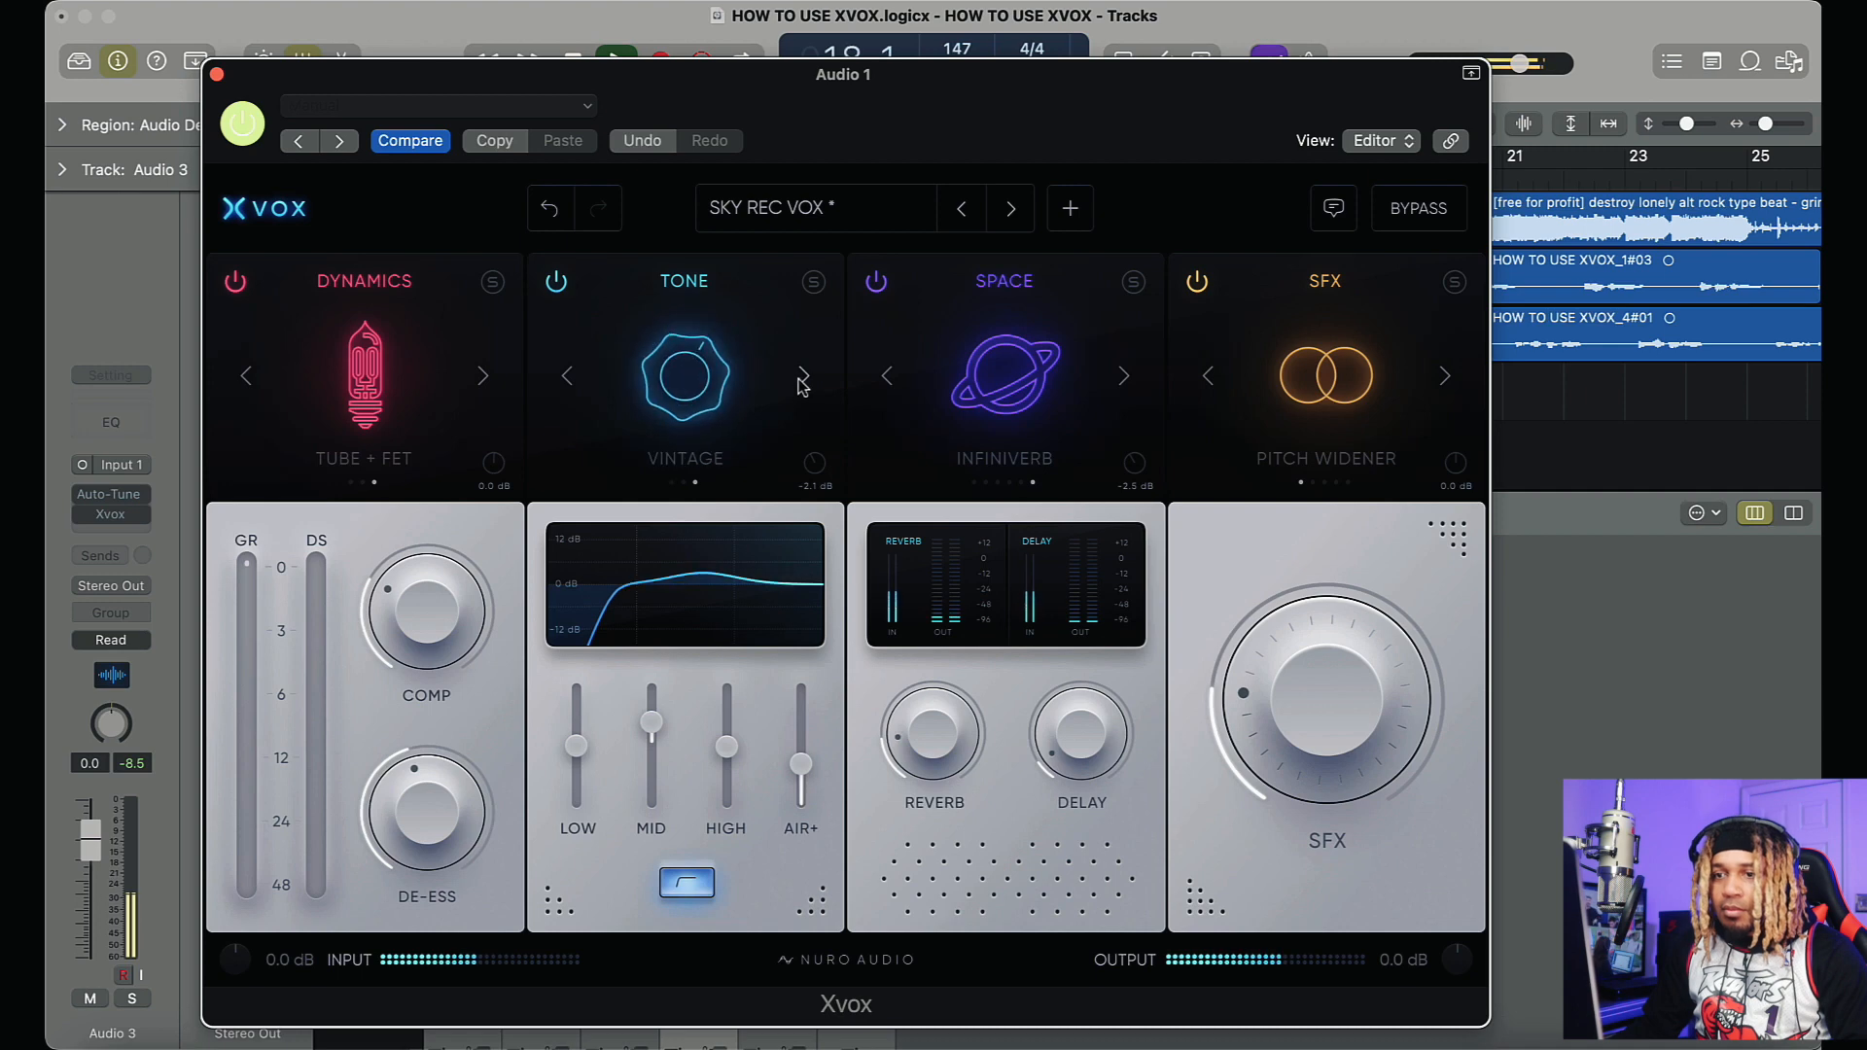
click(568, 378)
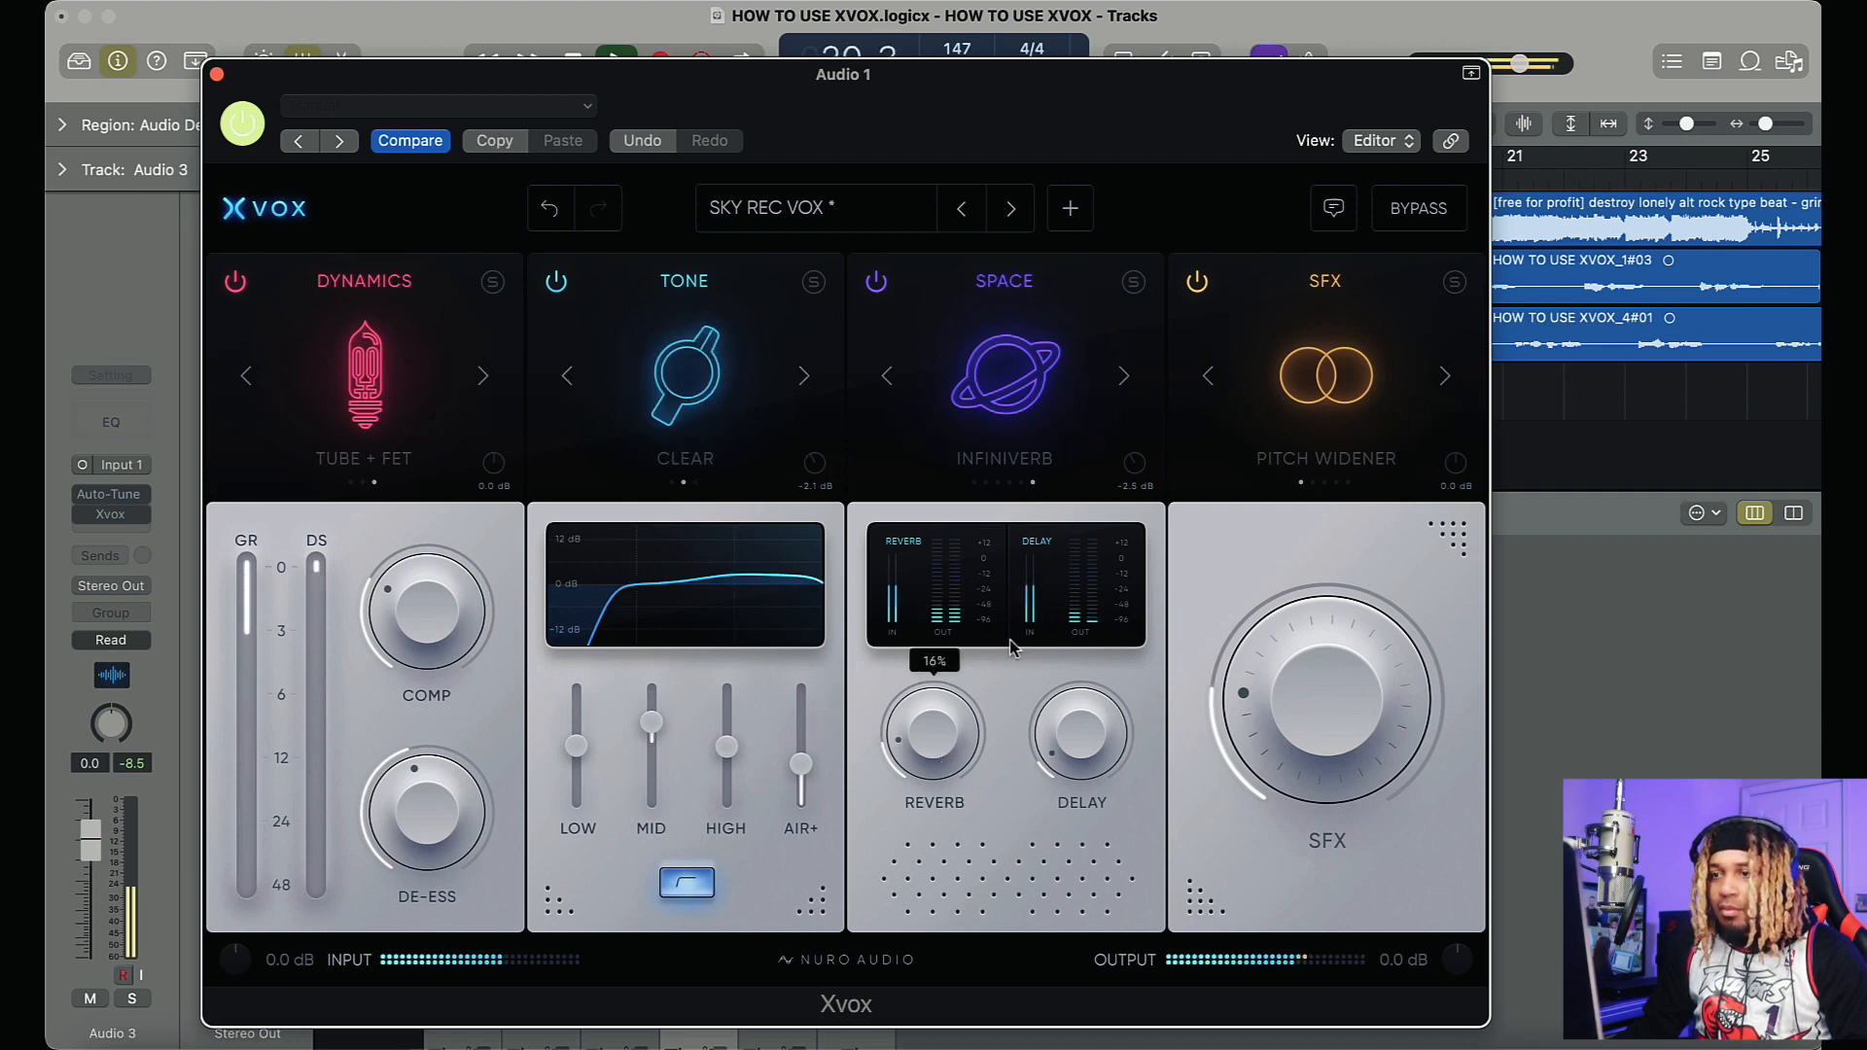
click(1125, 378)
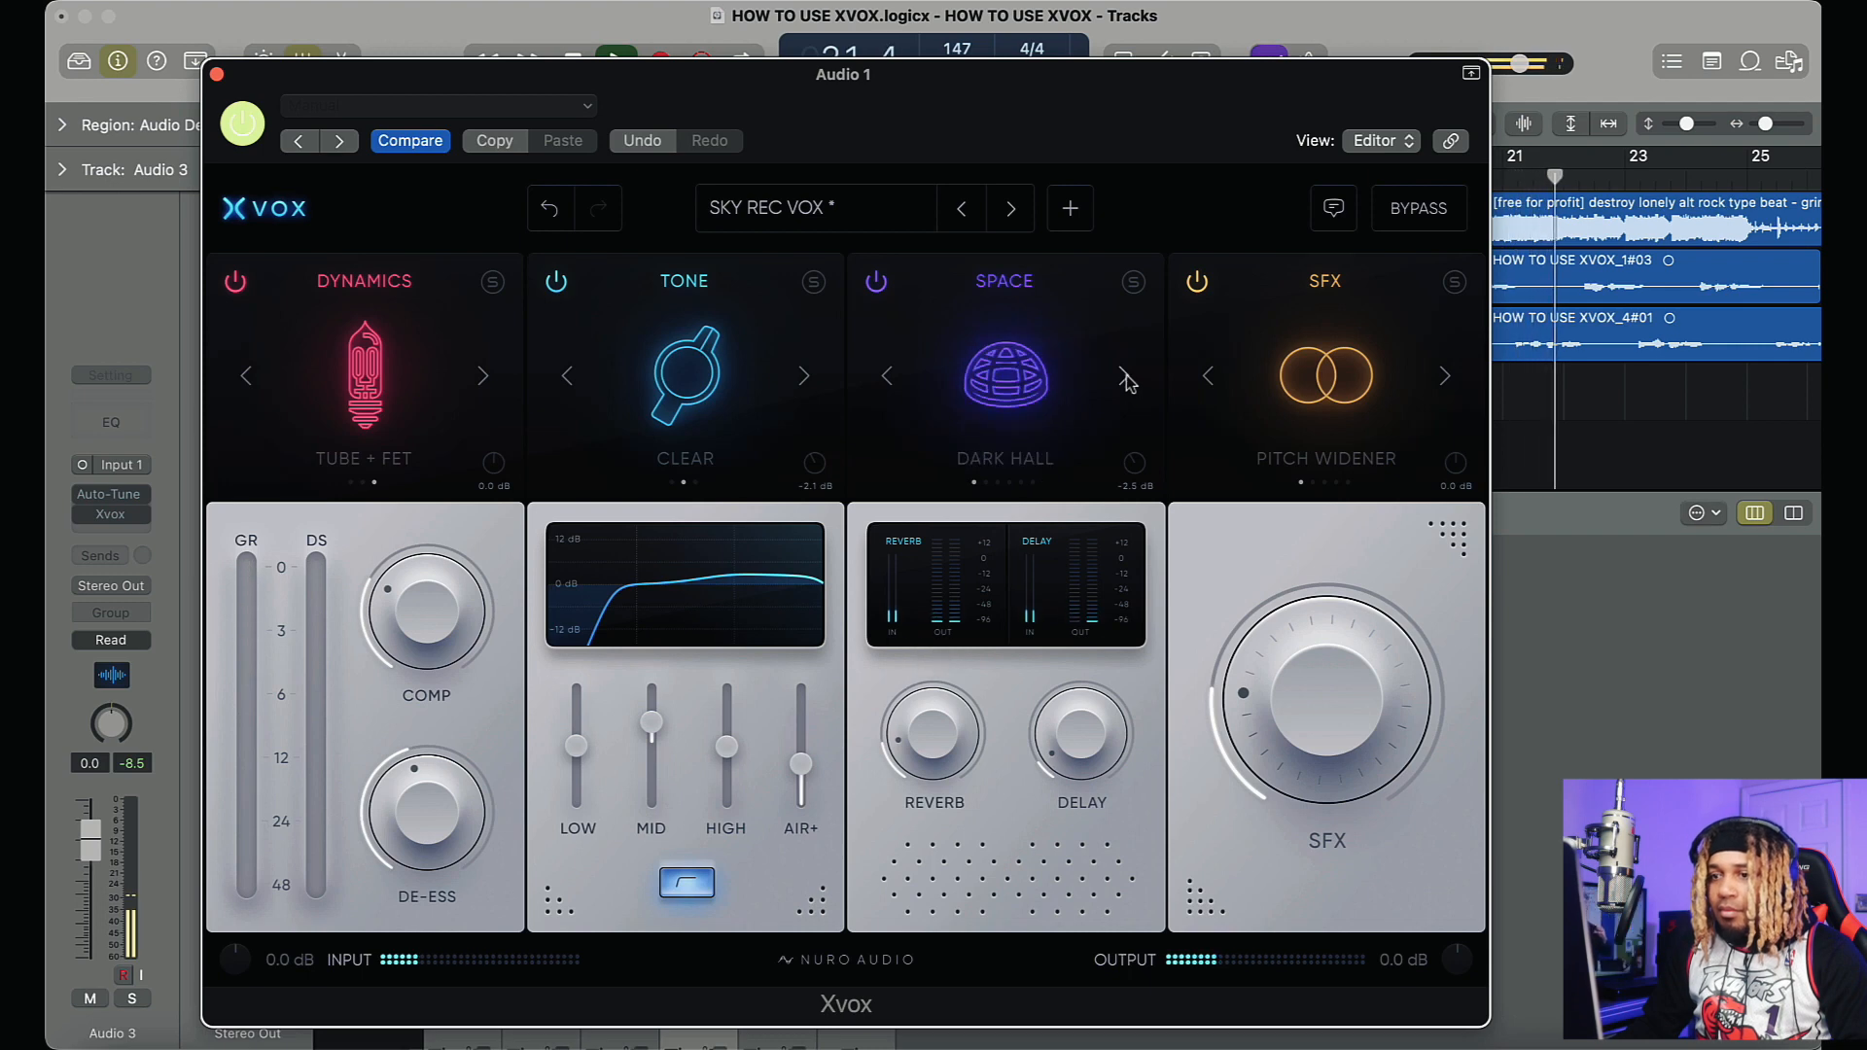
drag(922, 594, 891, 658)
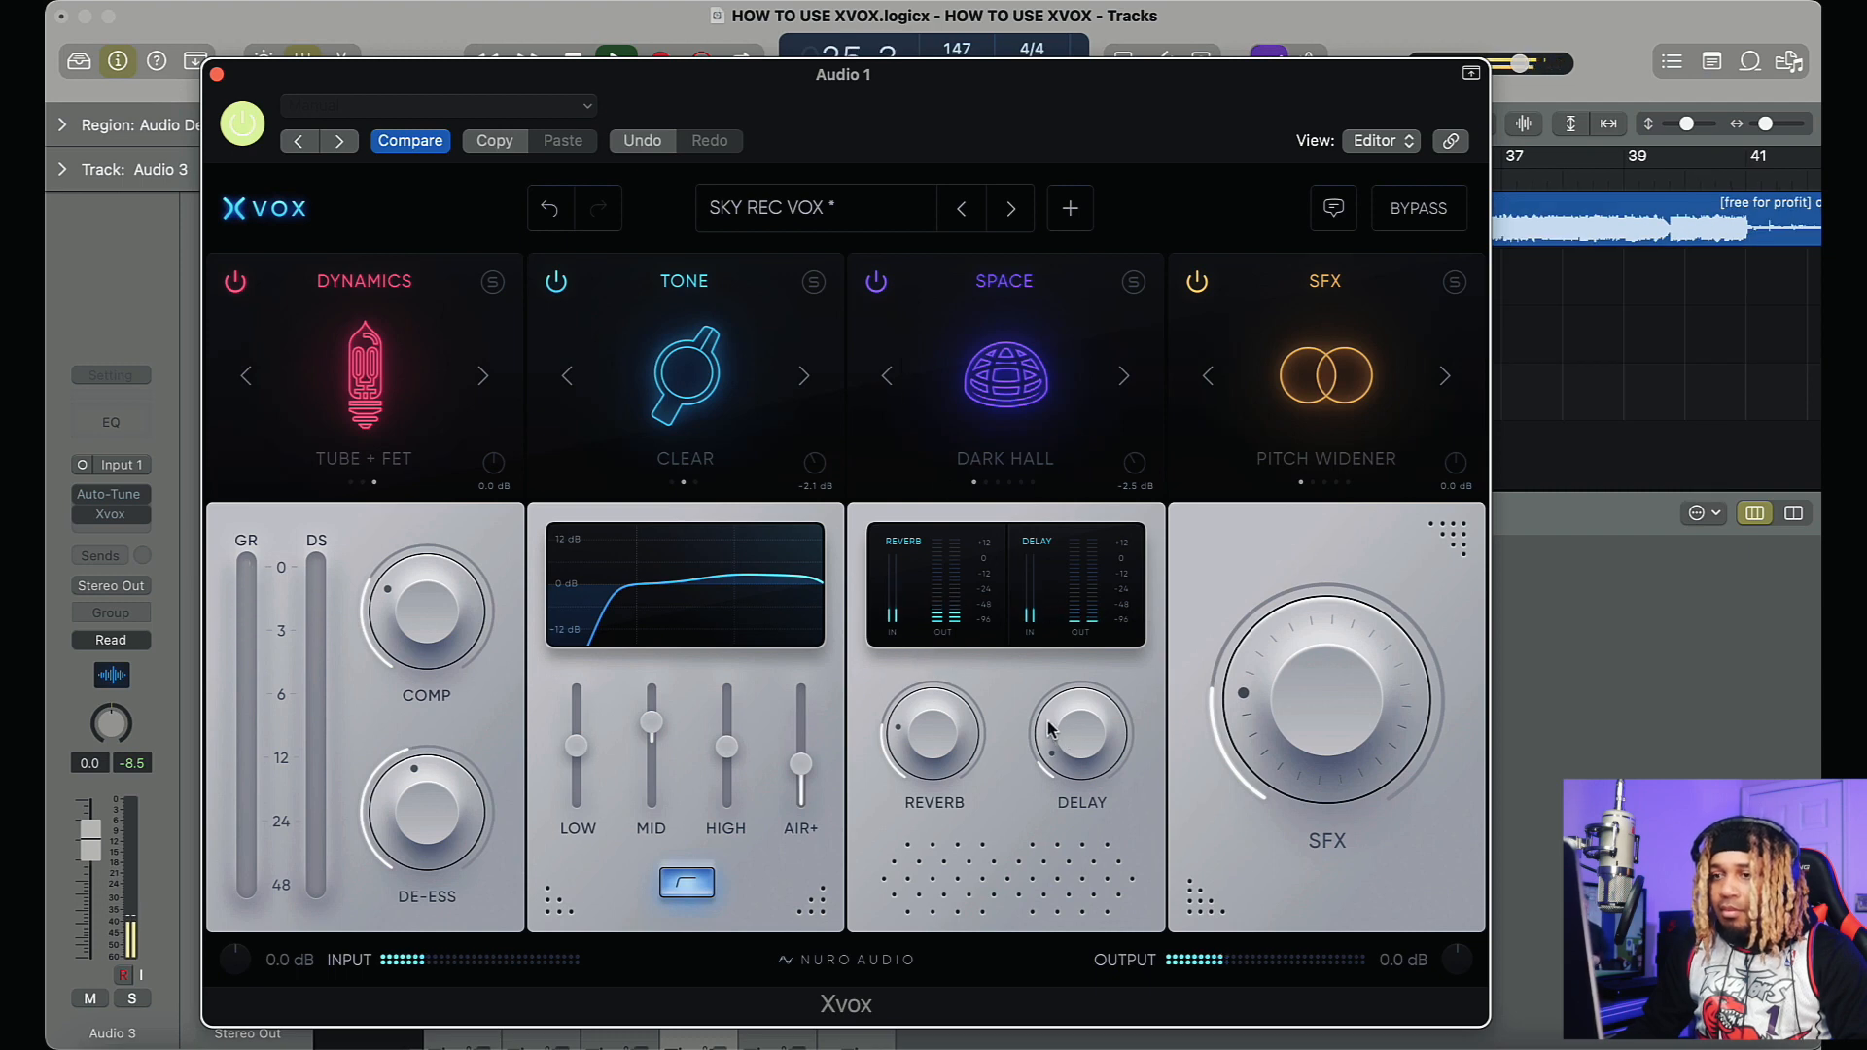
key(space)
click(217, 74)
Step: Save the Xvox settings on the Audio 4 track as a new user preset named SKY REC LIBS
click(528, 318)
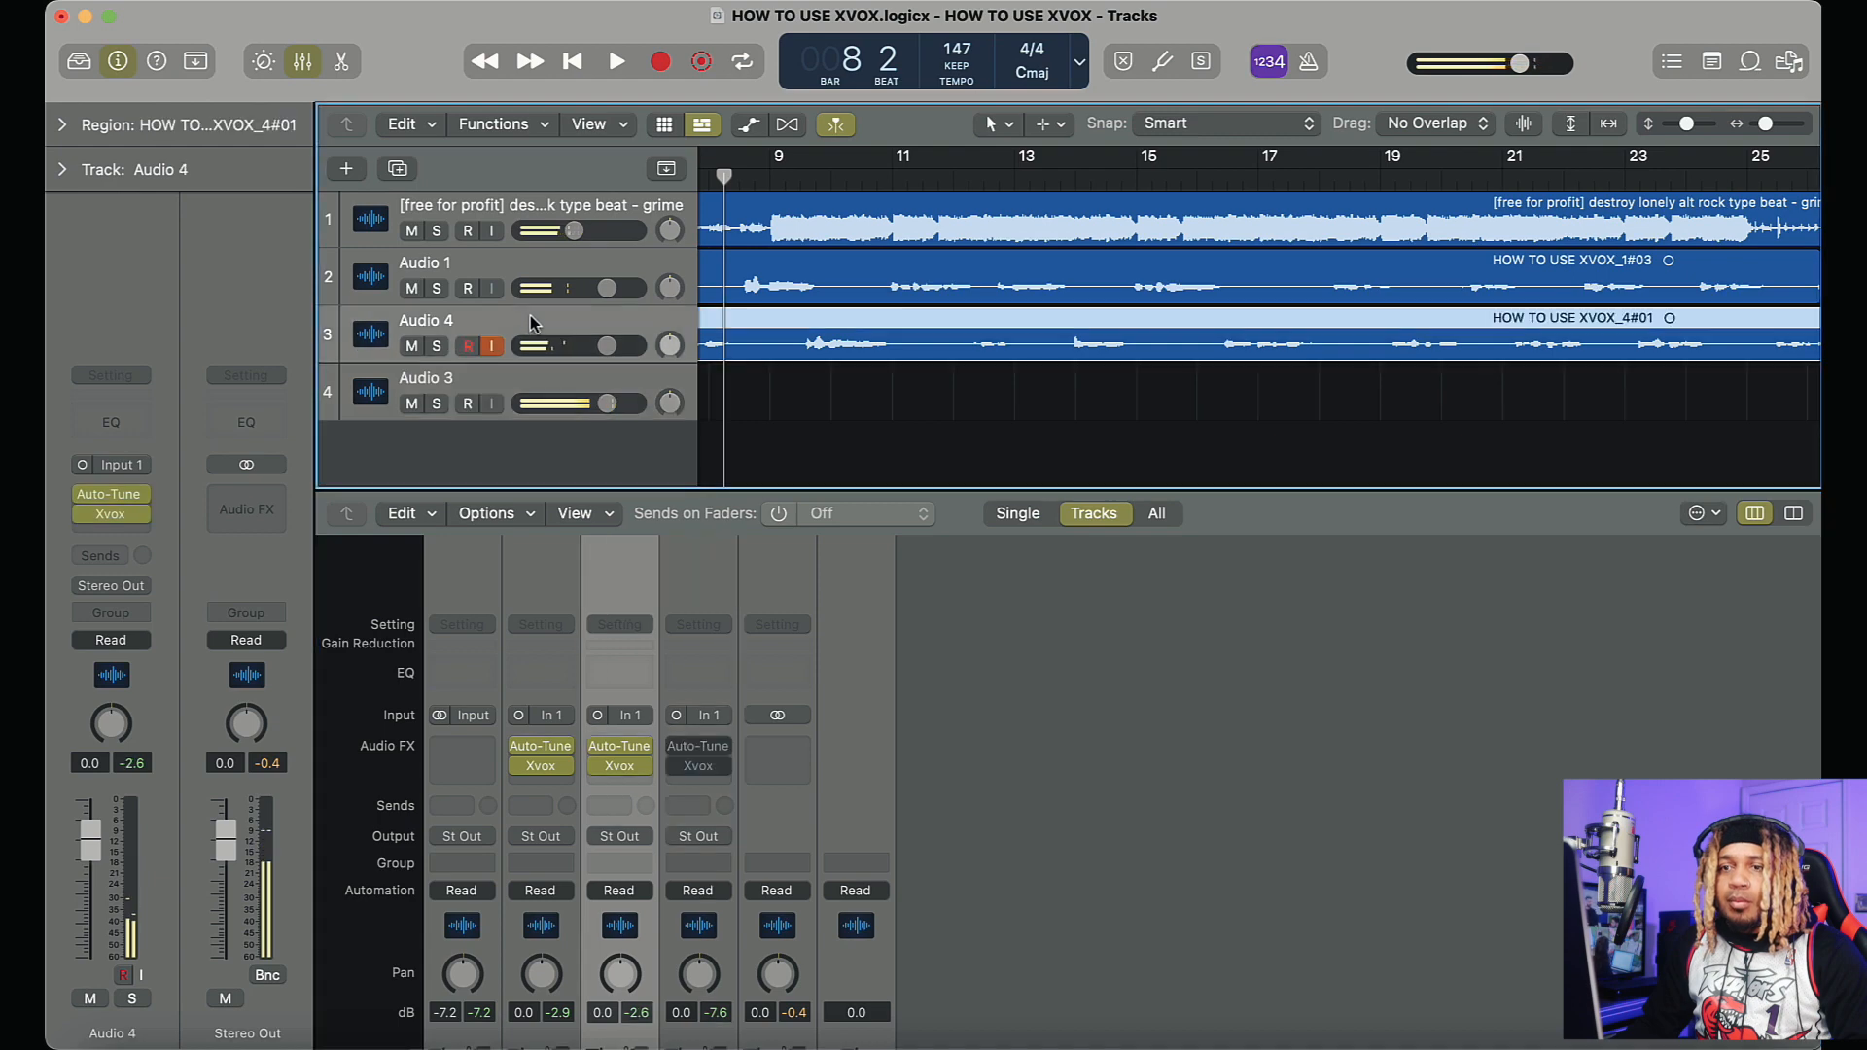
click(547, 387)
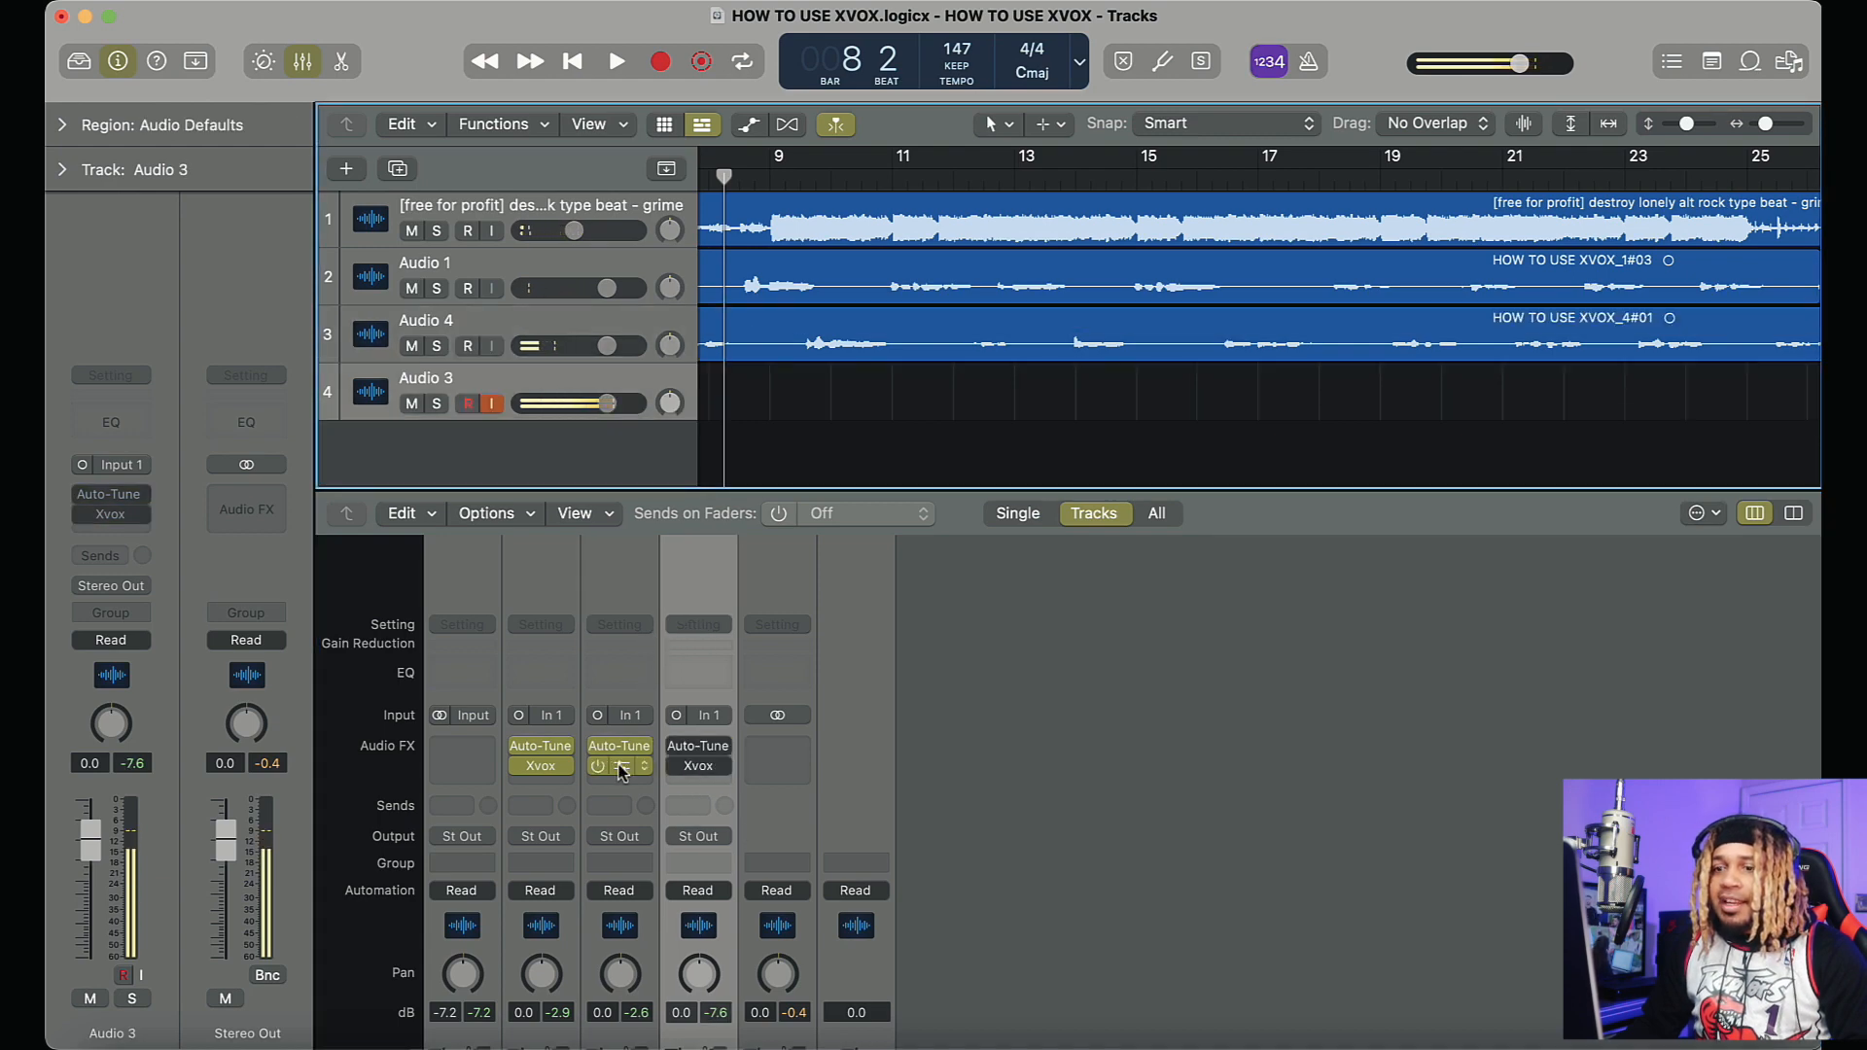
click(619, 765)
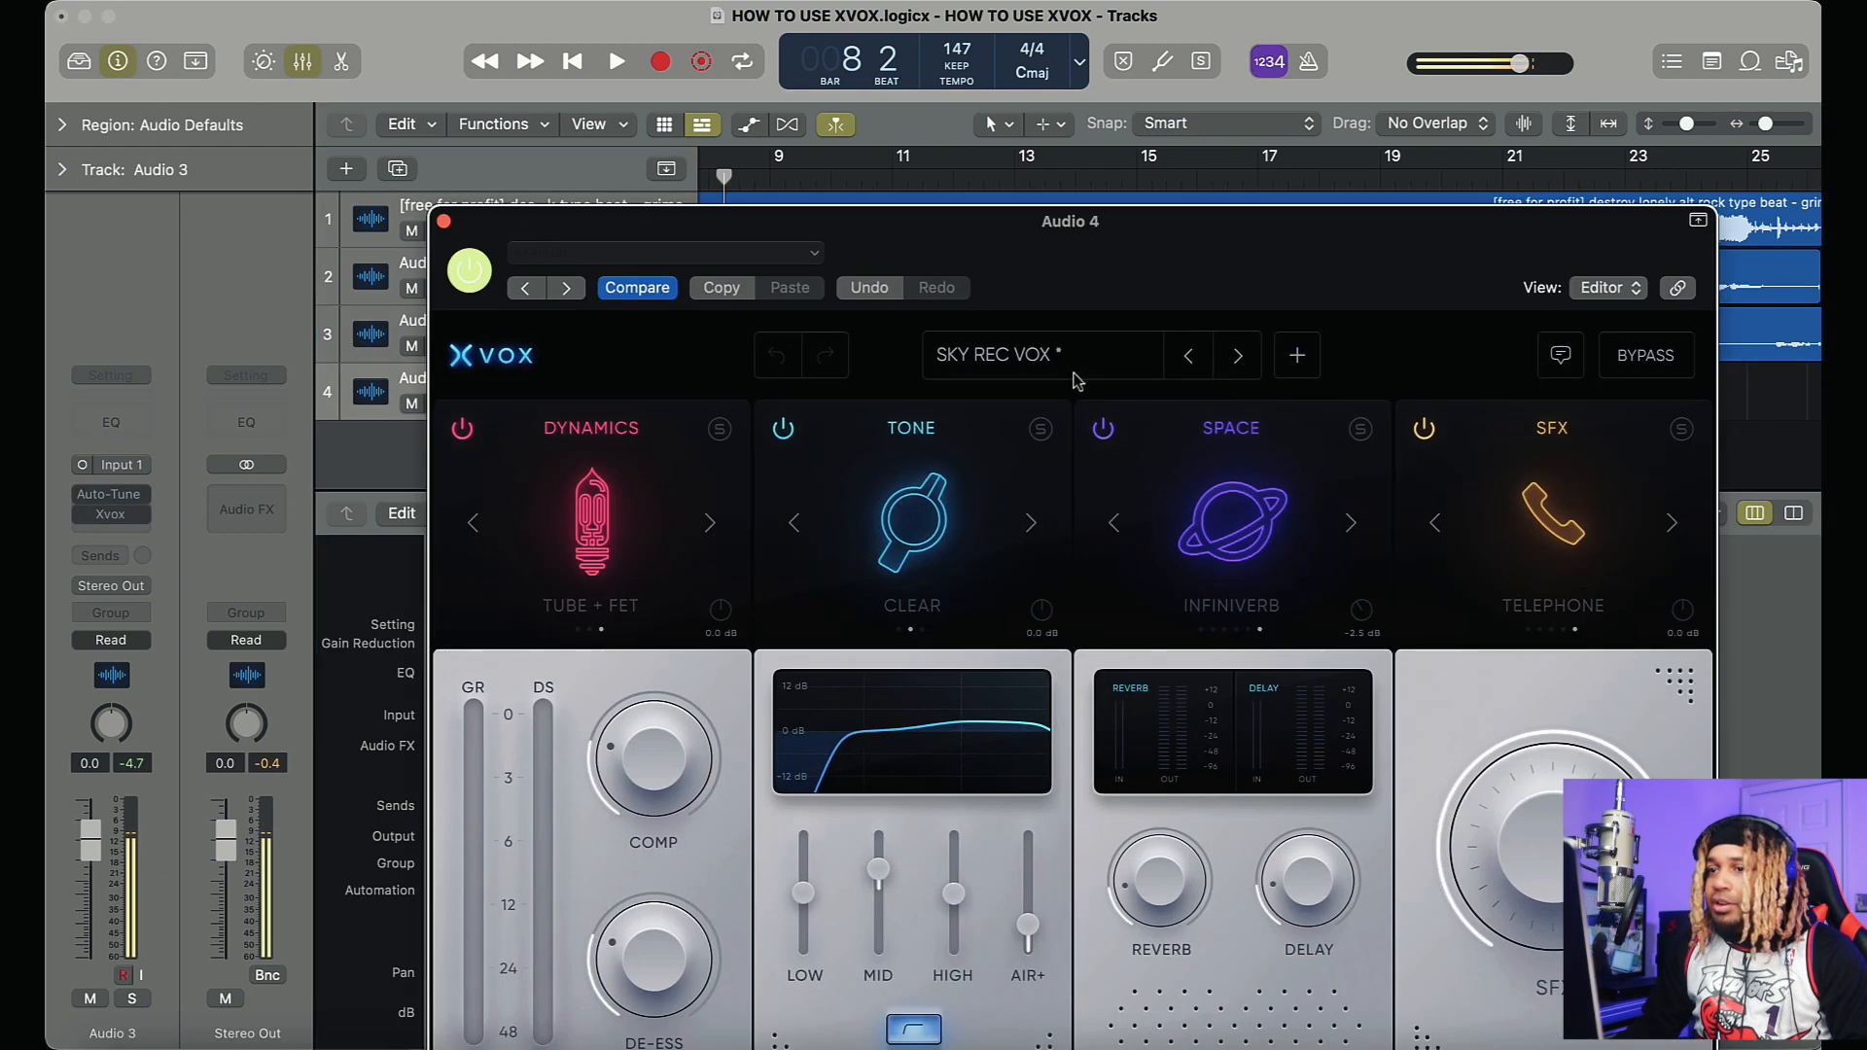
click(1084, 360)
click(1304, 355)
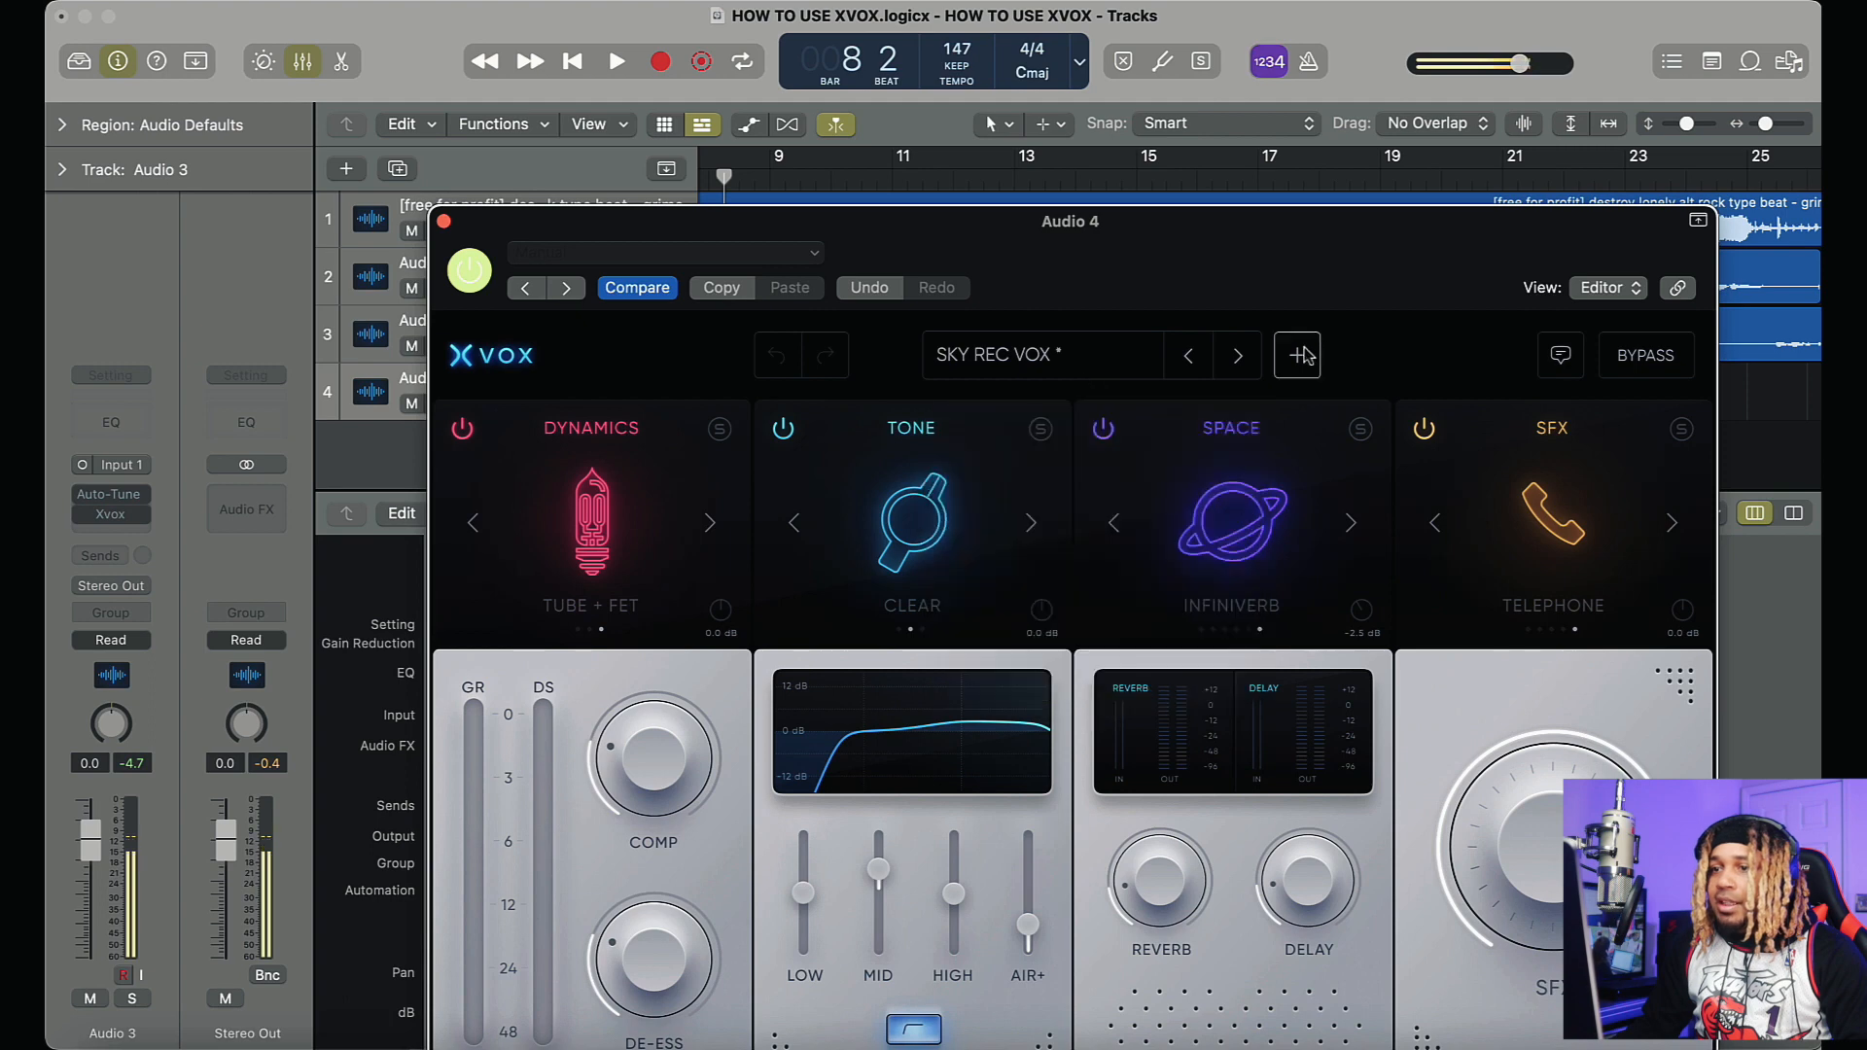
click(1300, 355)
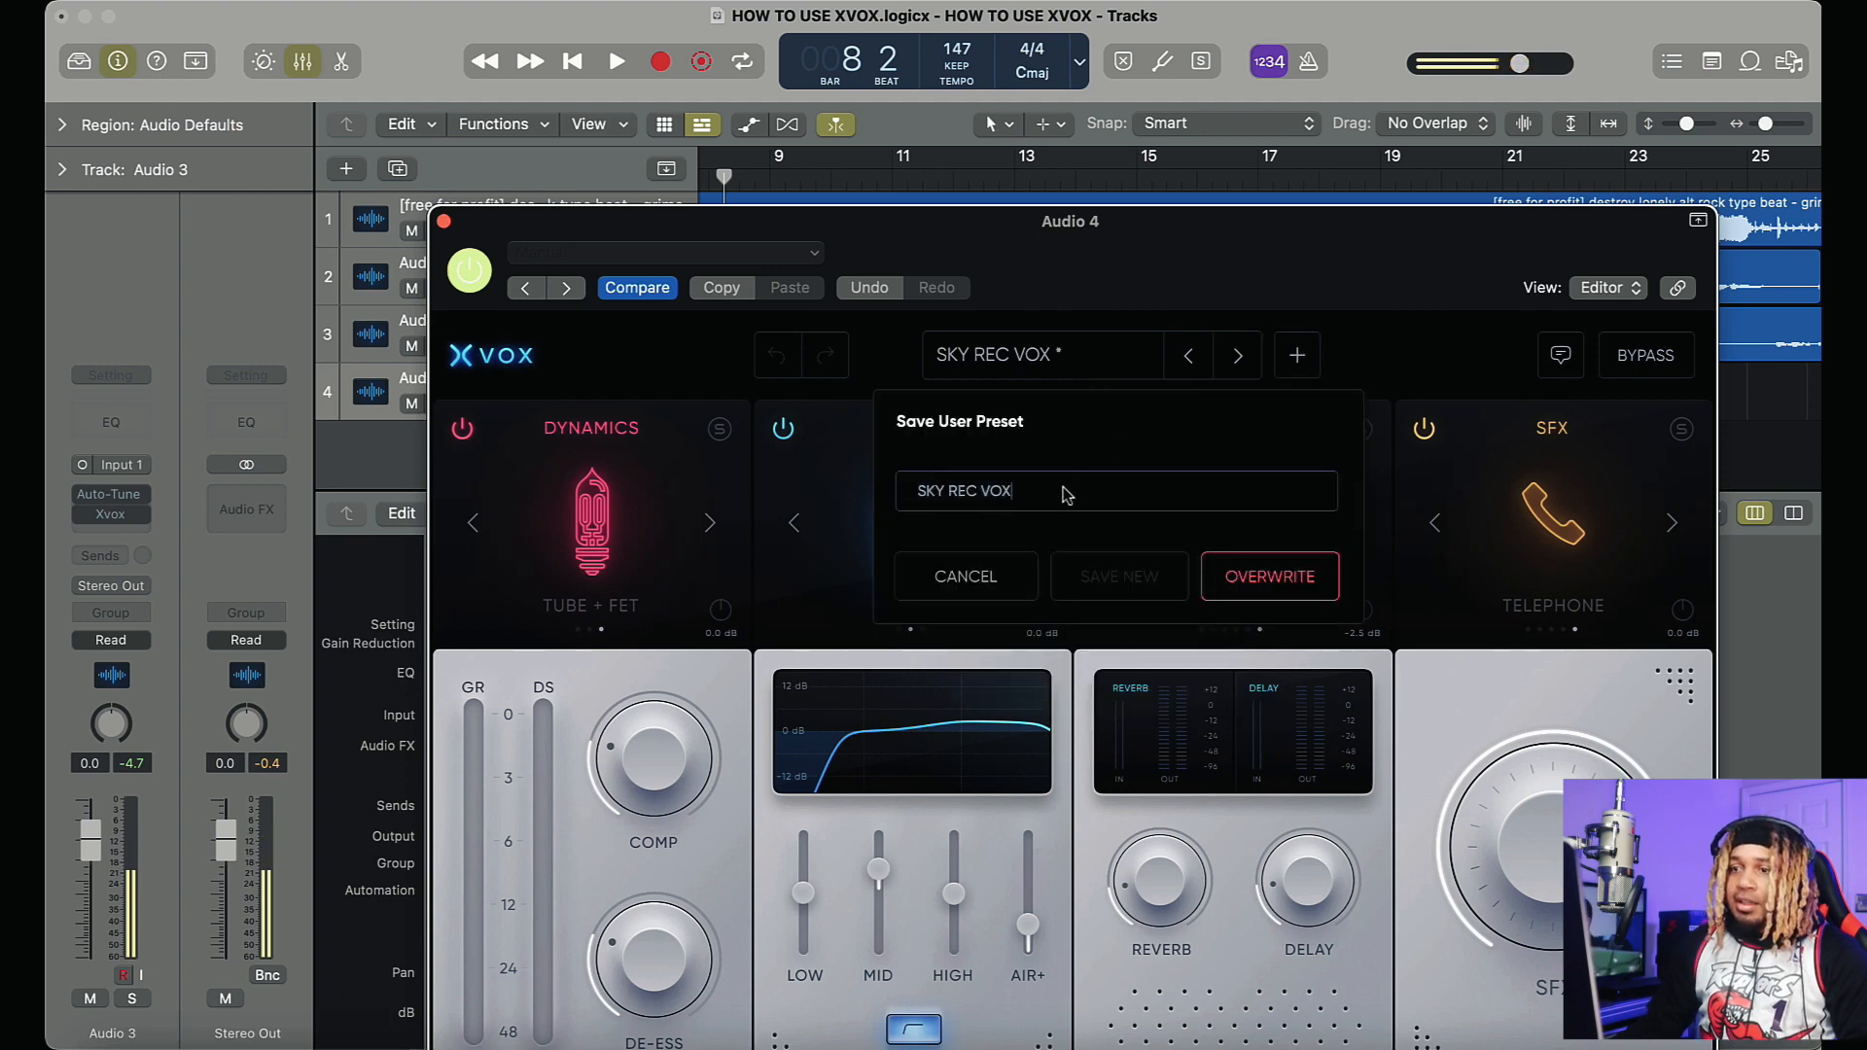
text(SKY R)
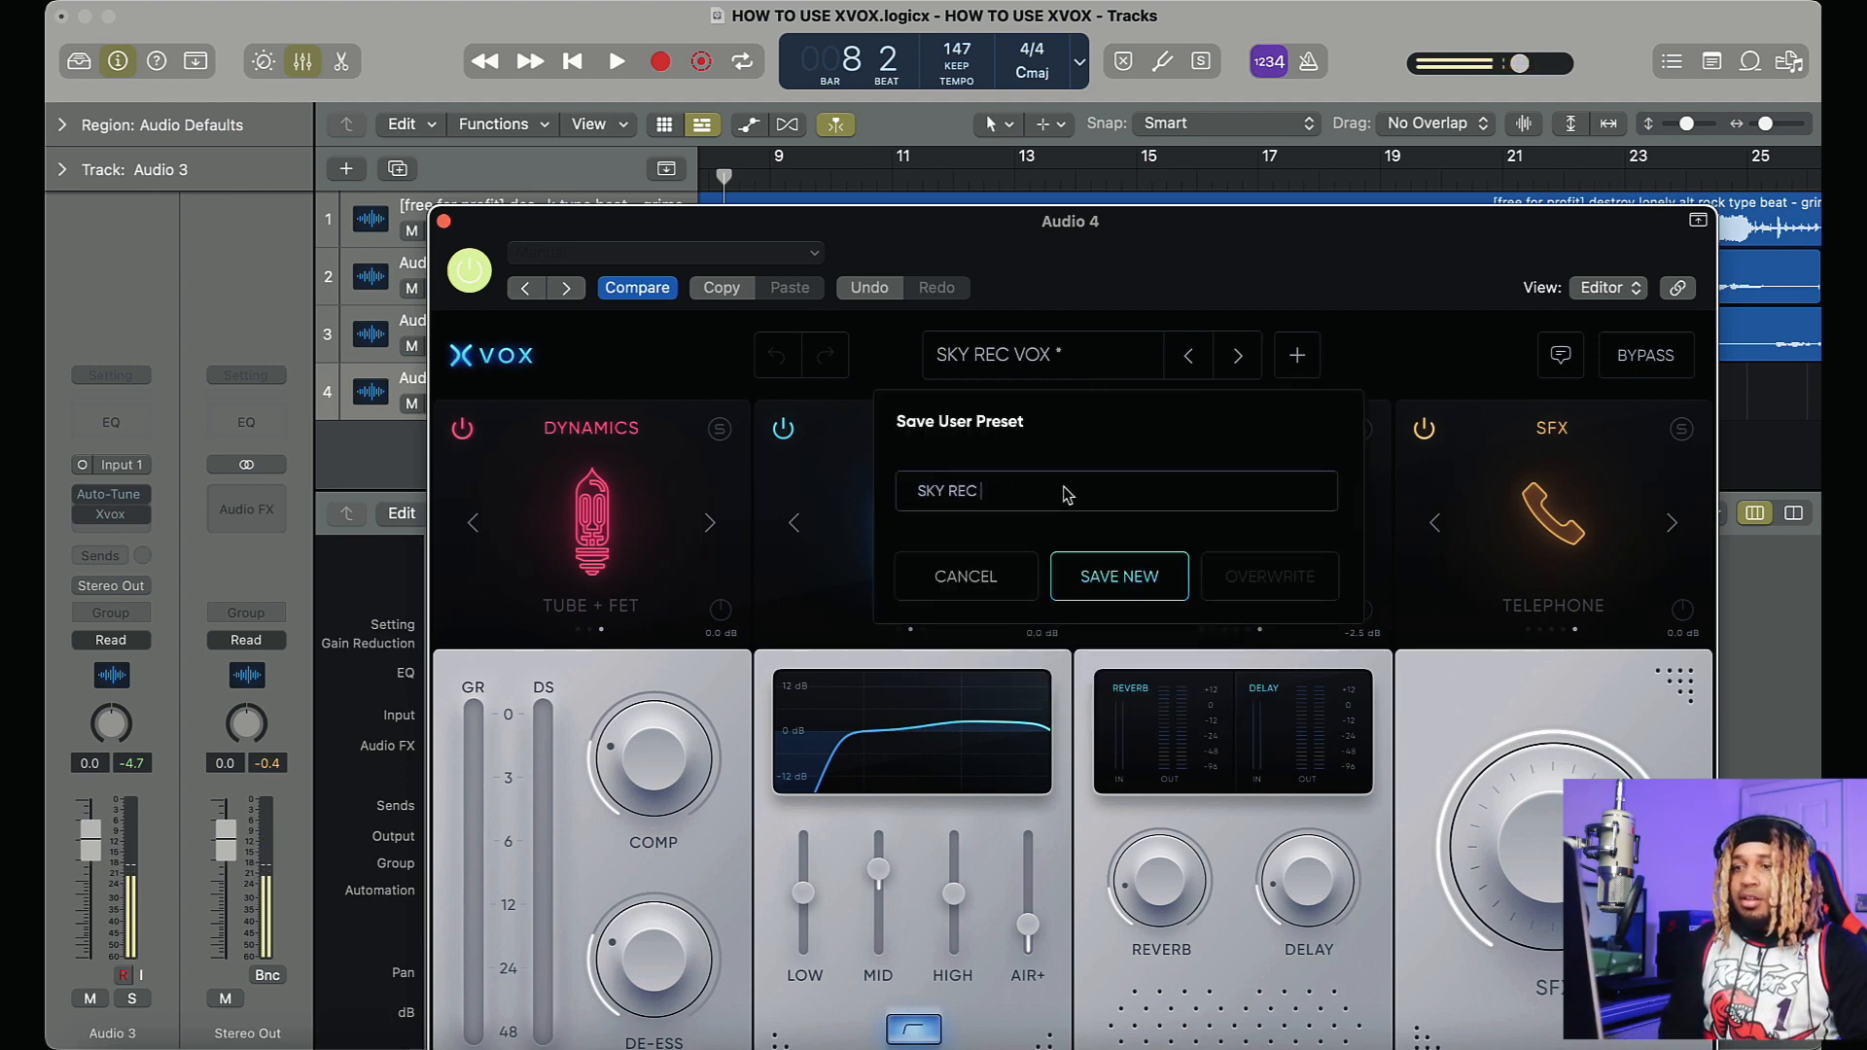
key(Return)
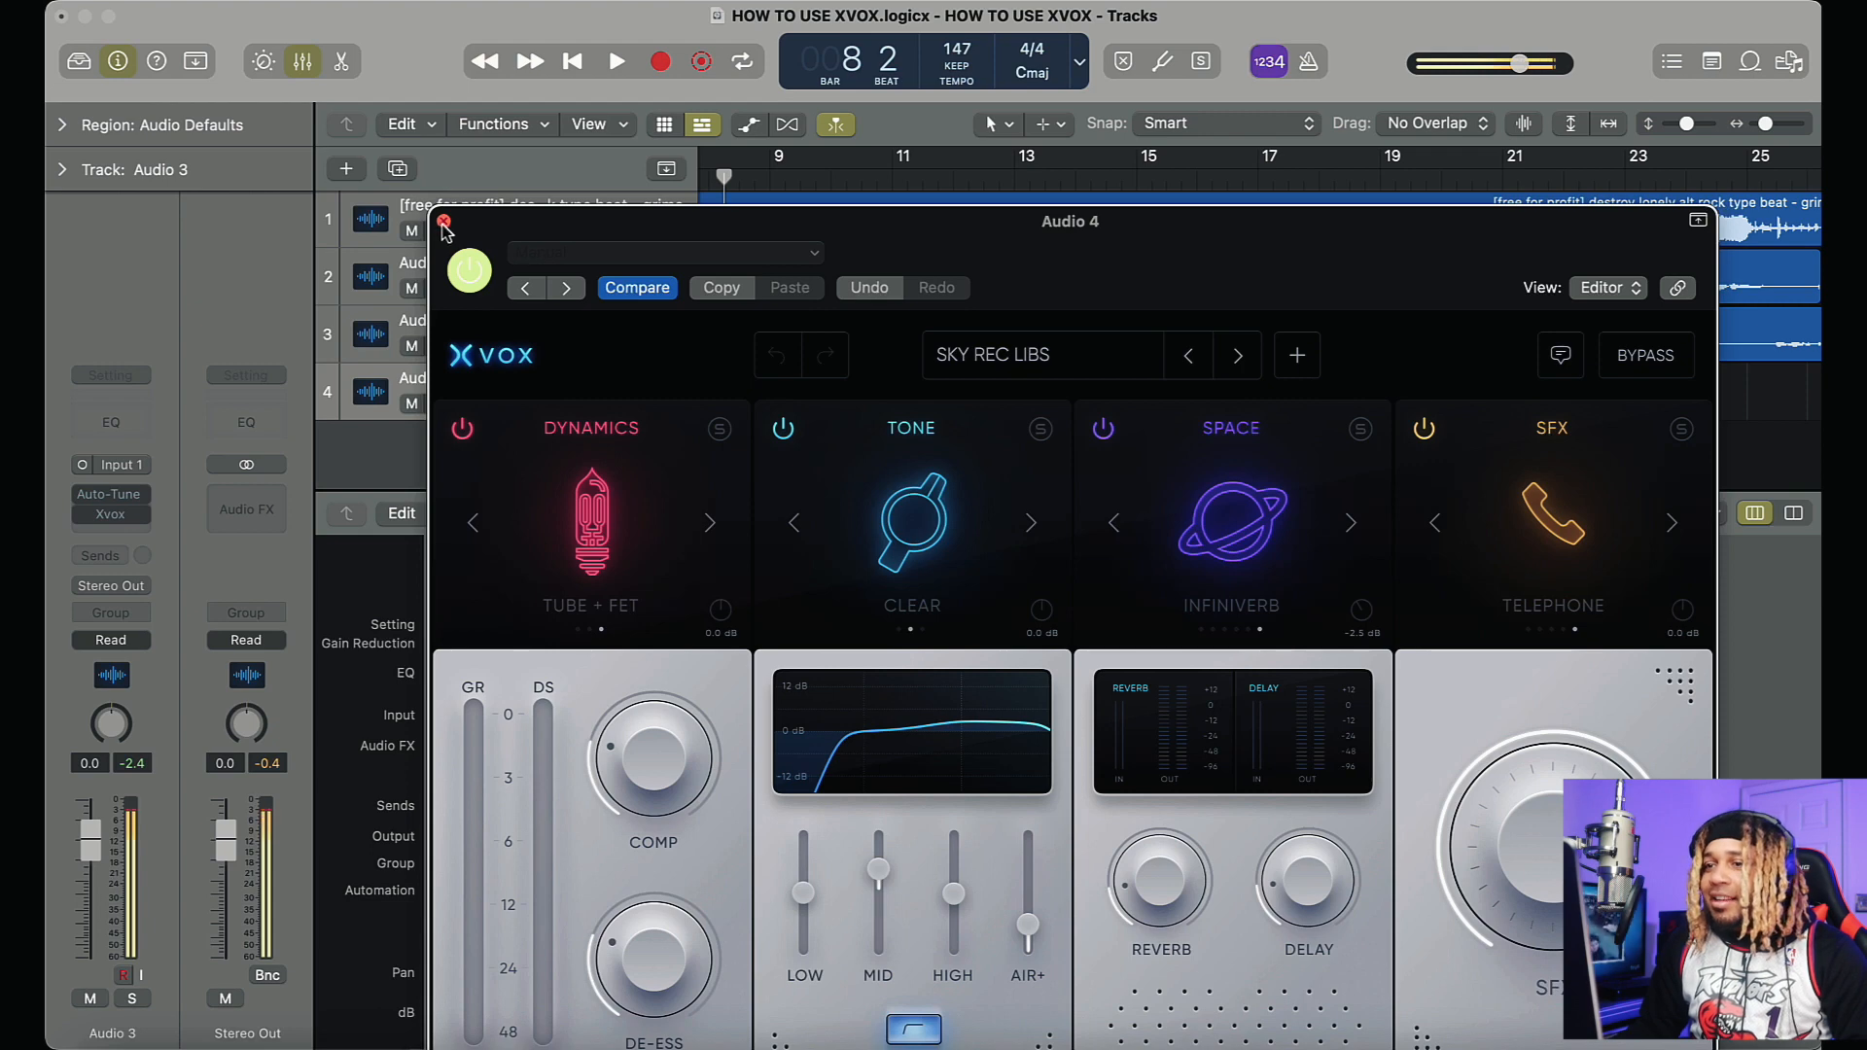
Step: Check the user presets in Audio 4's Xvox preset list and close the plugin window
click(1043, 358)
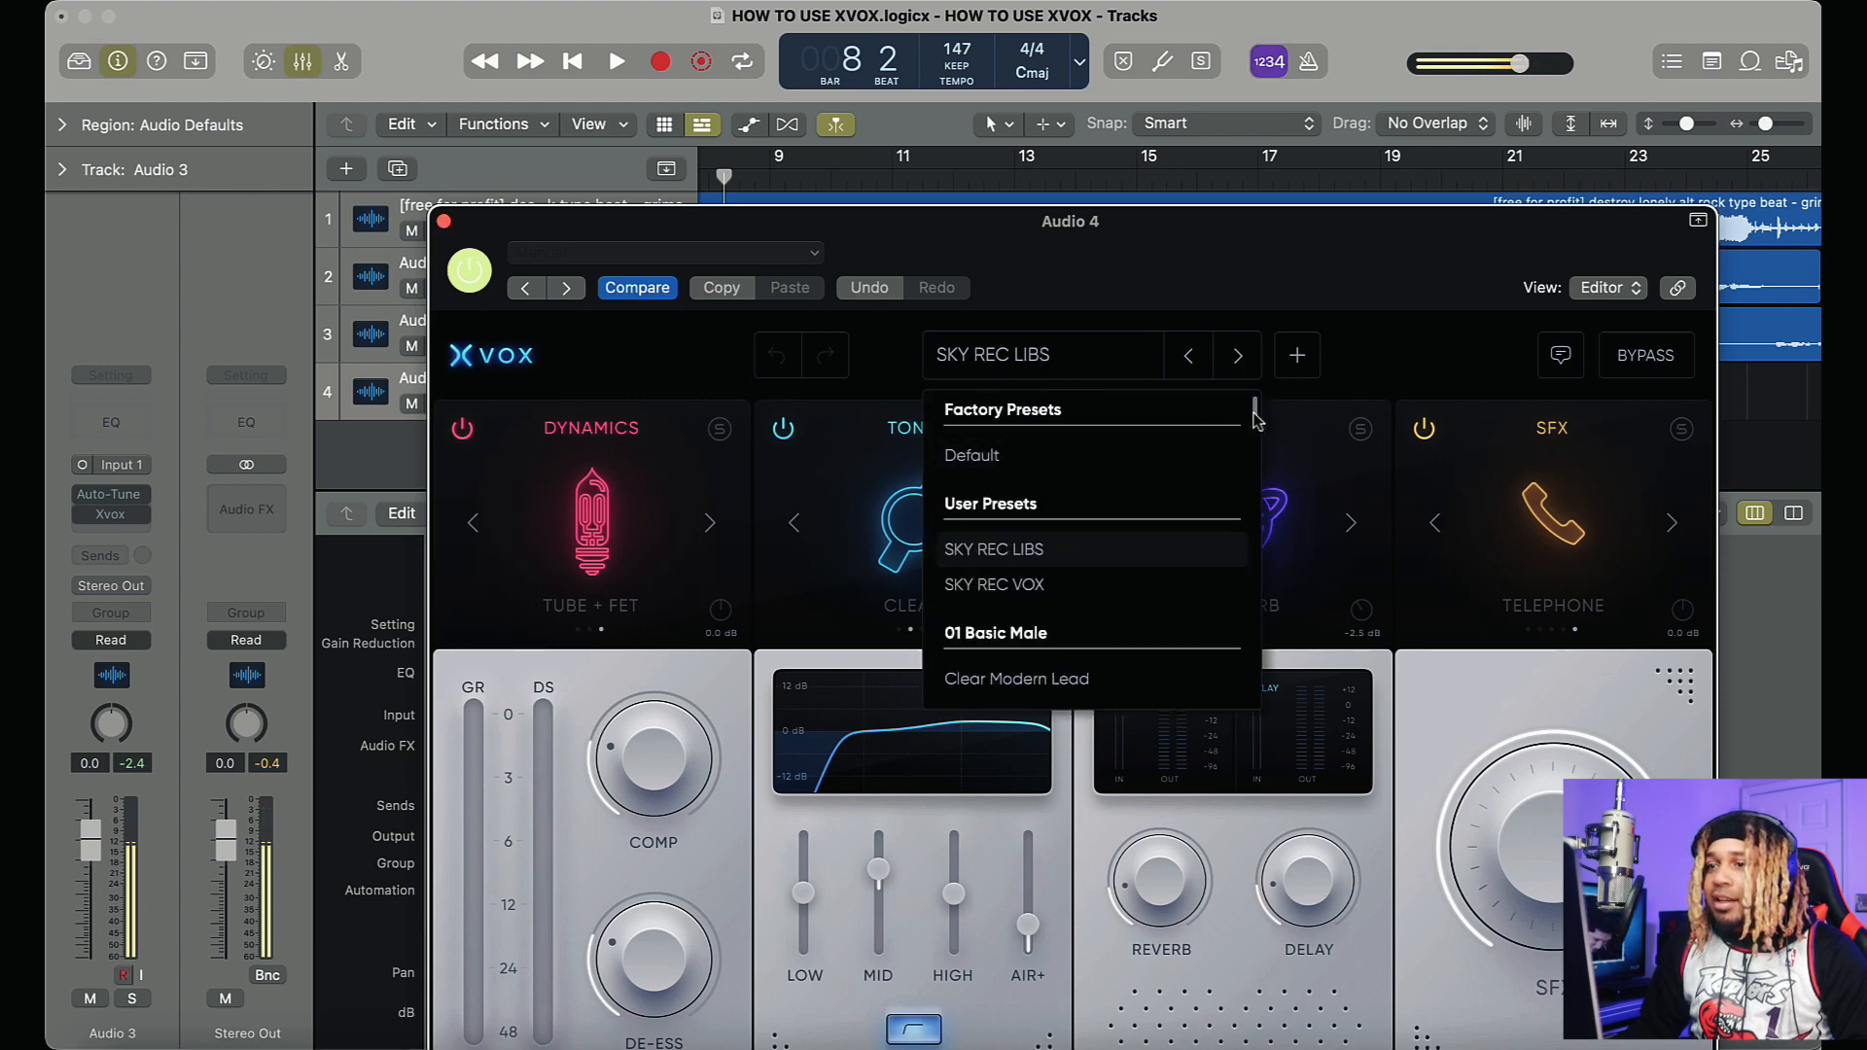
drag(1256, 420, 1247, 355)
drag(1142, 254, 1086, 114)
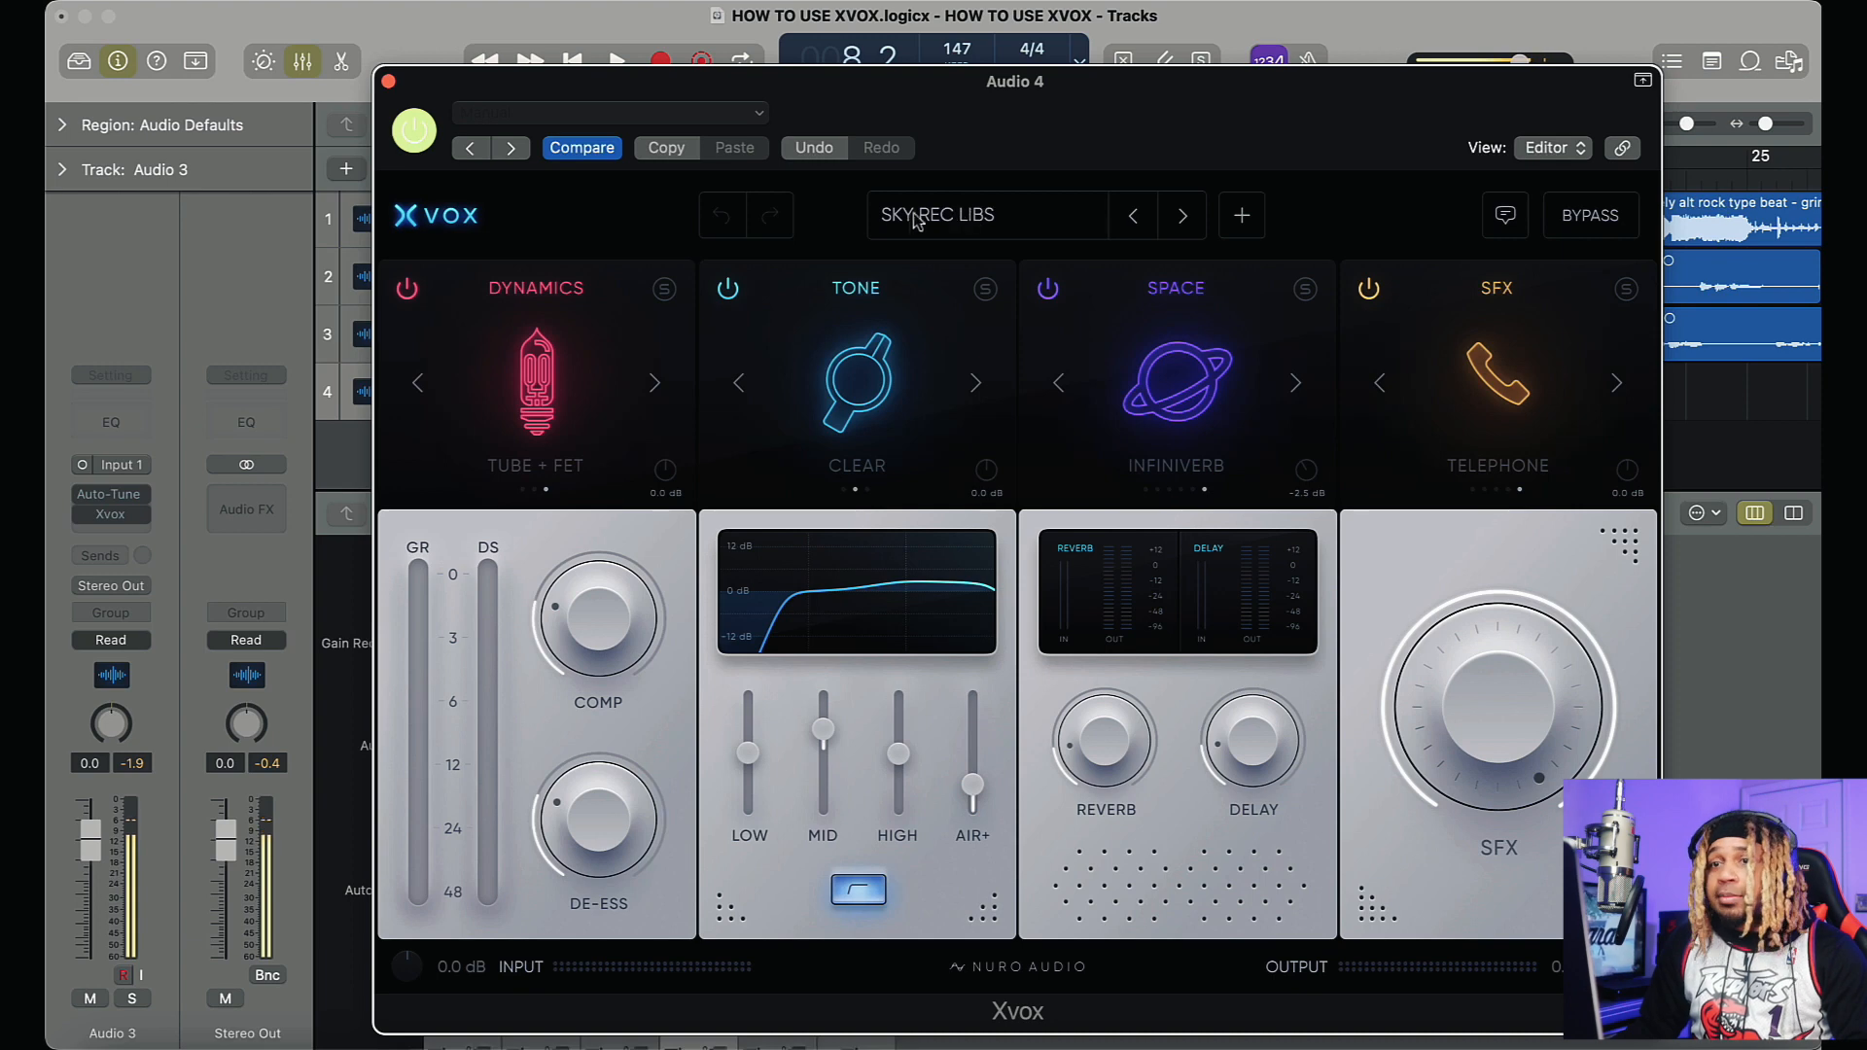
click(388, 83)
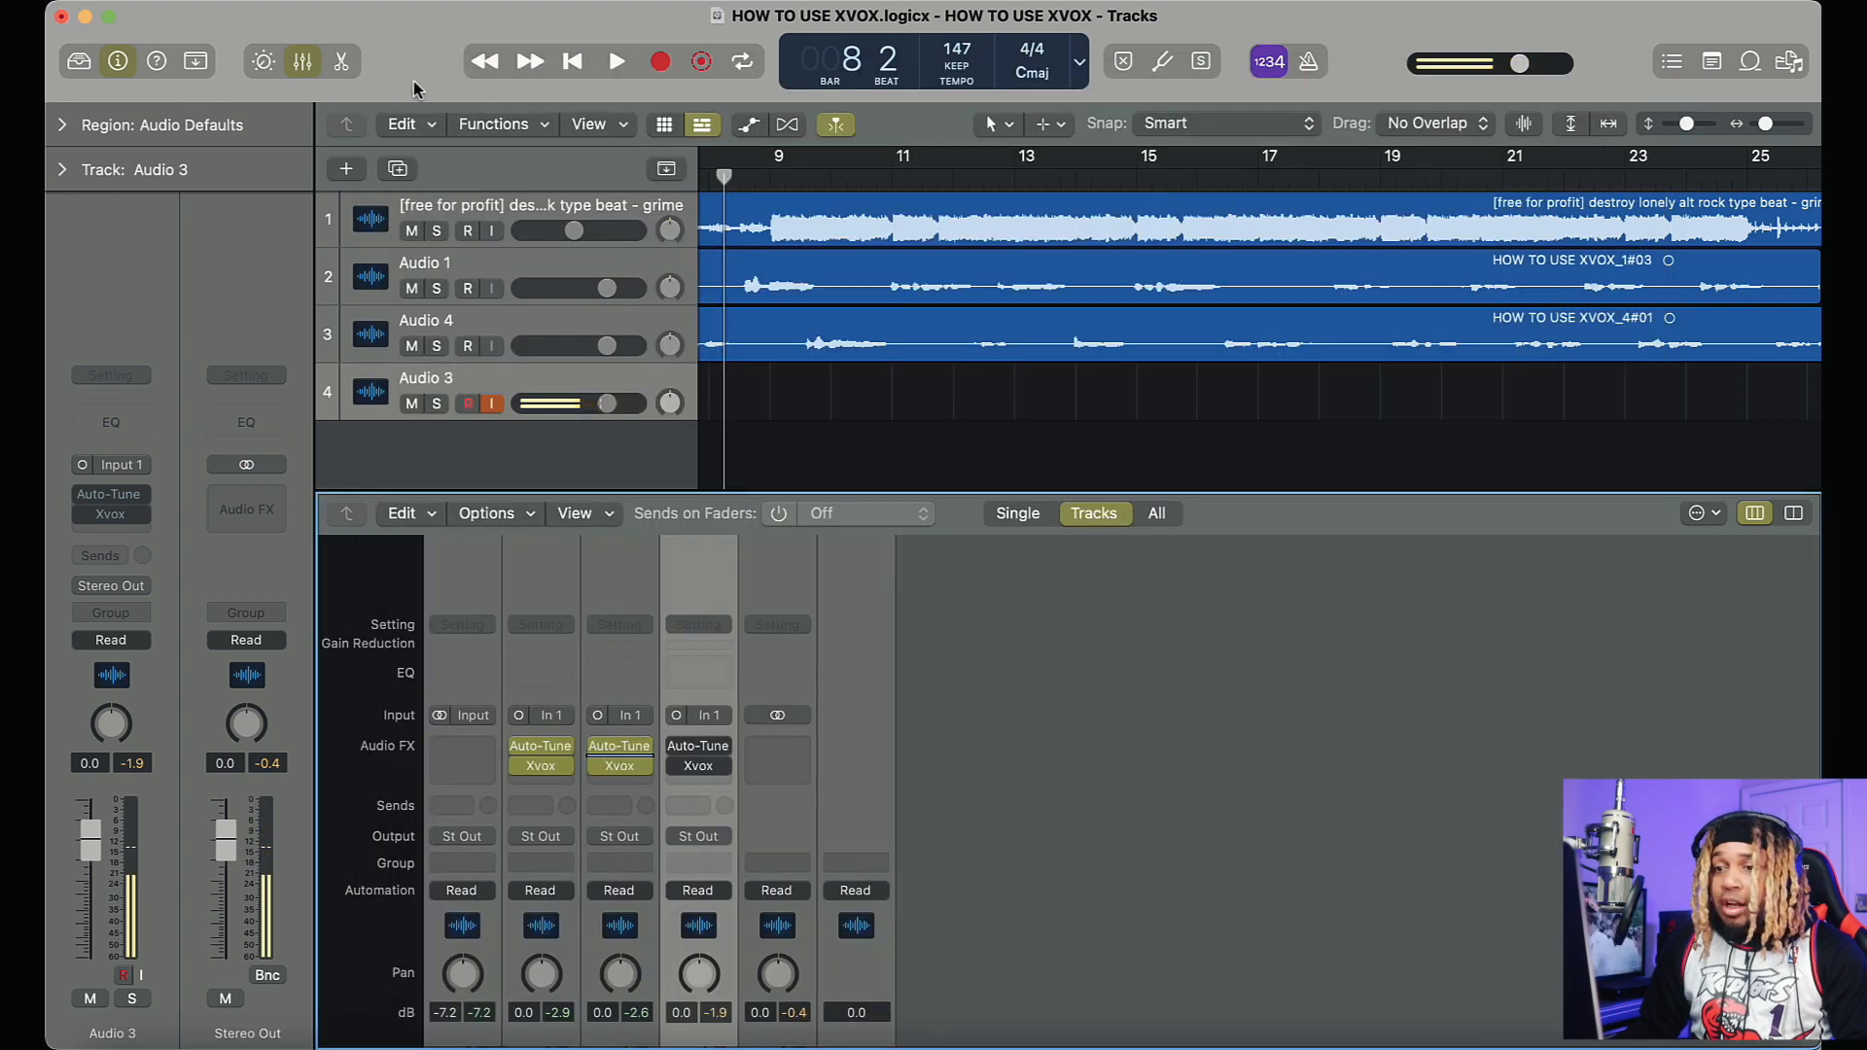
Step: Open the Xvox plugin on the Audio 1 track
click(532, 771)
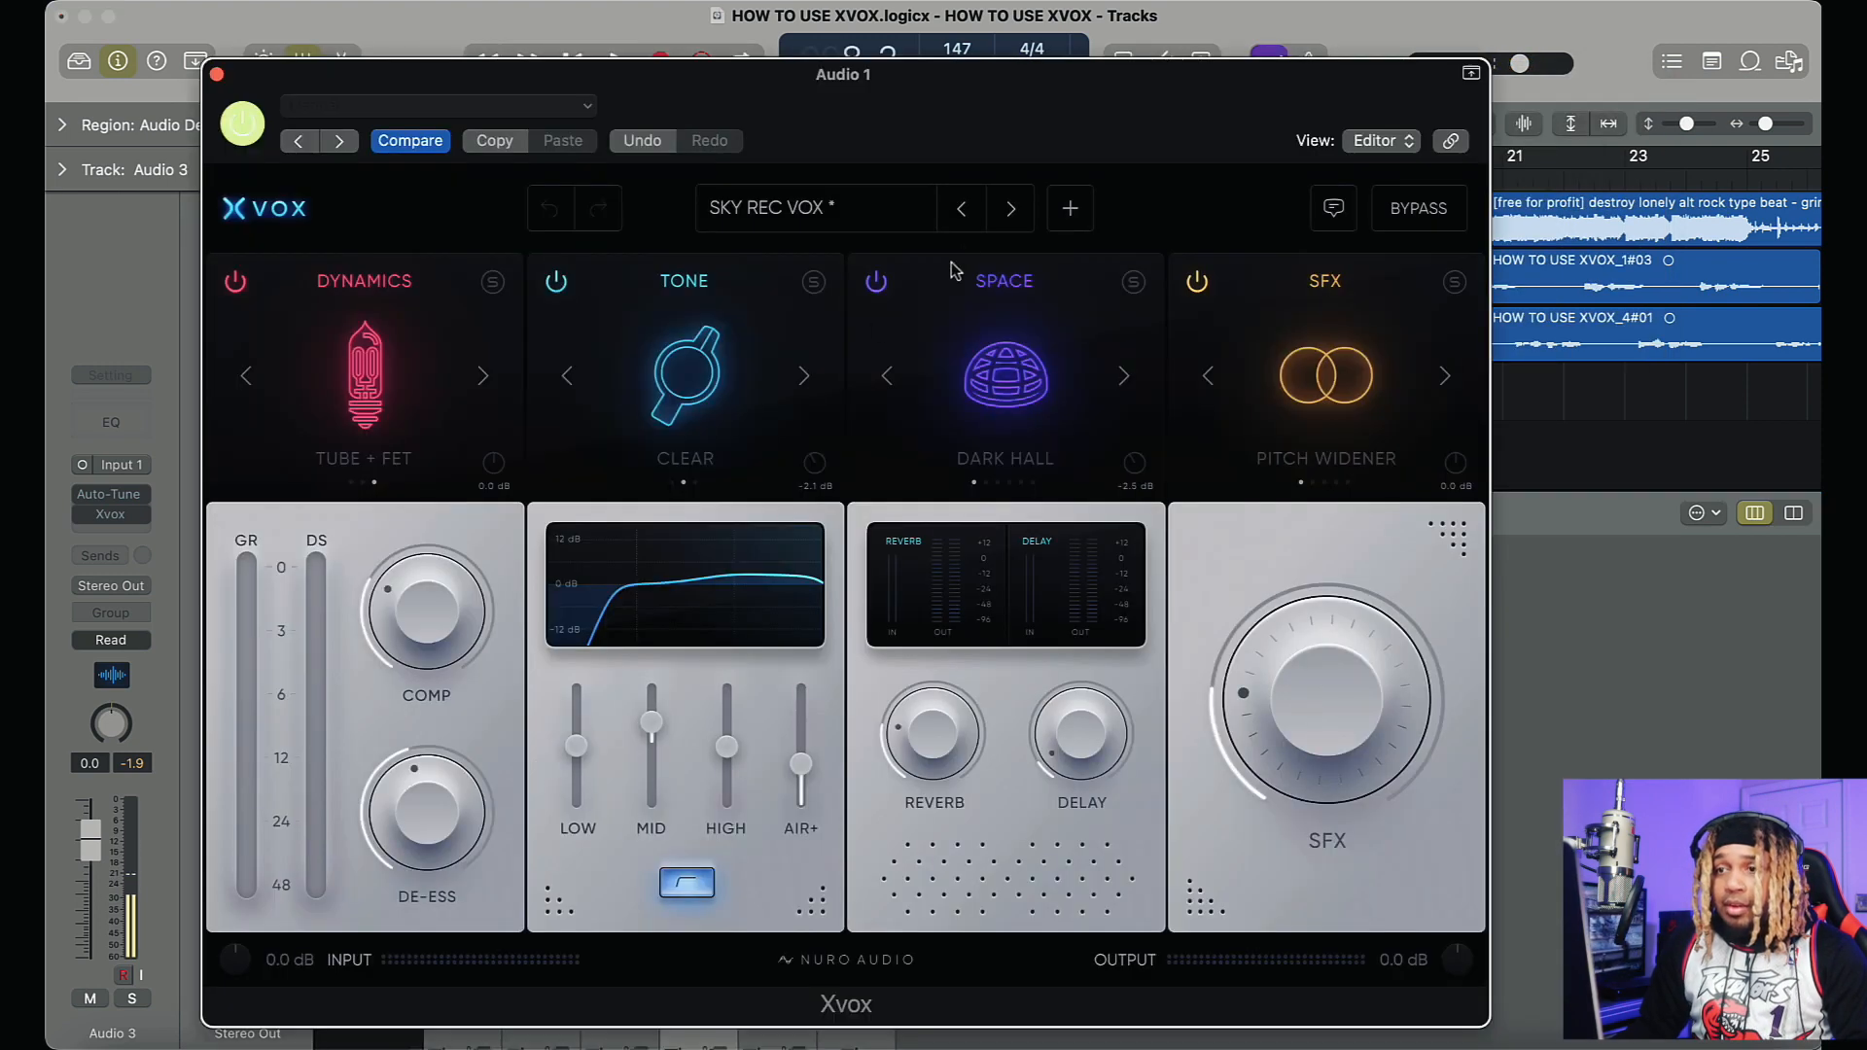